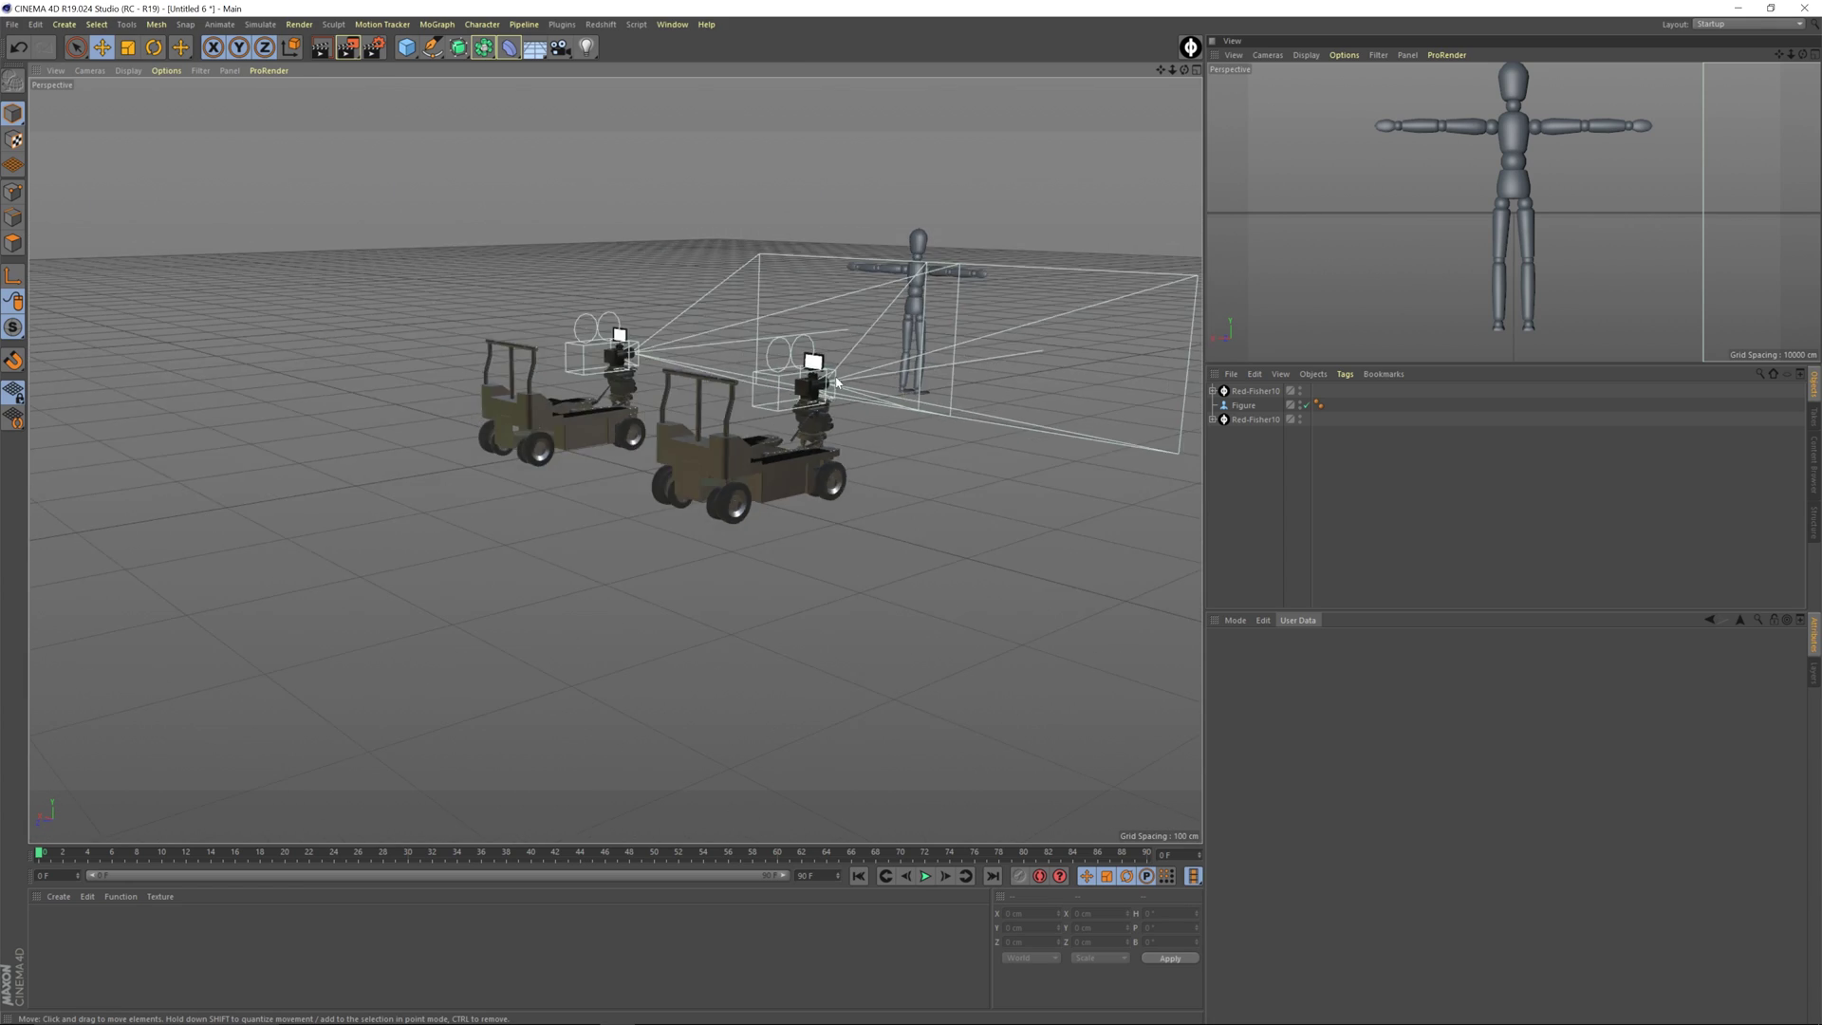
alt+drag(837, 381, 771, 509)
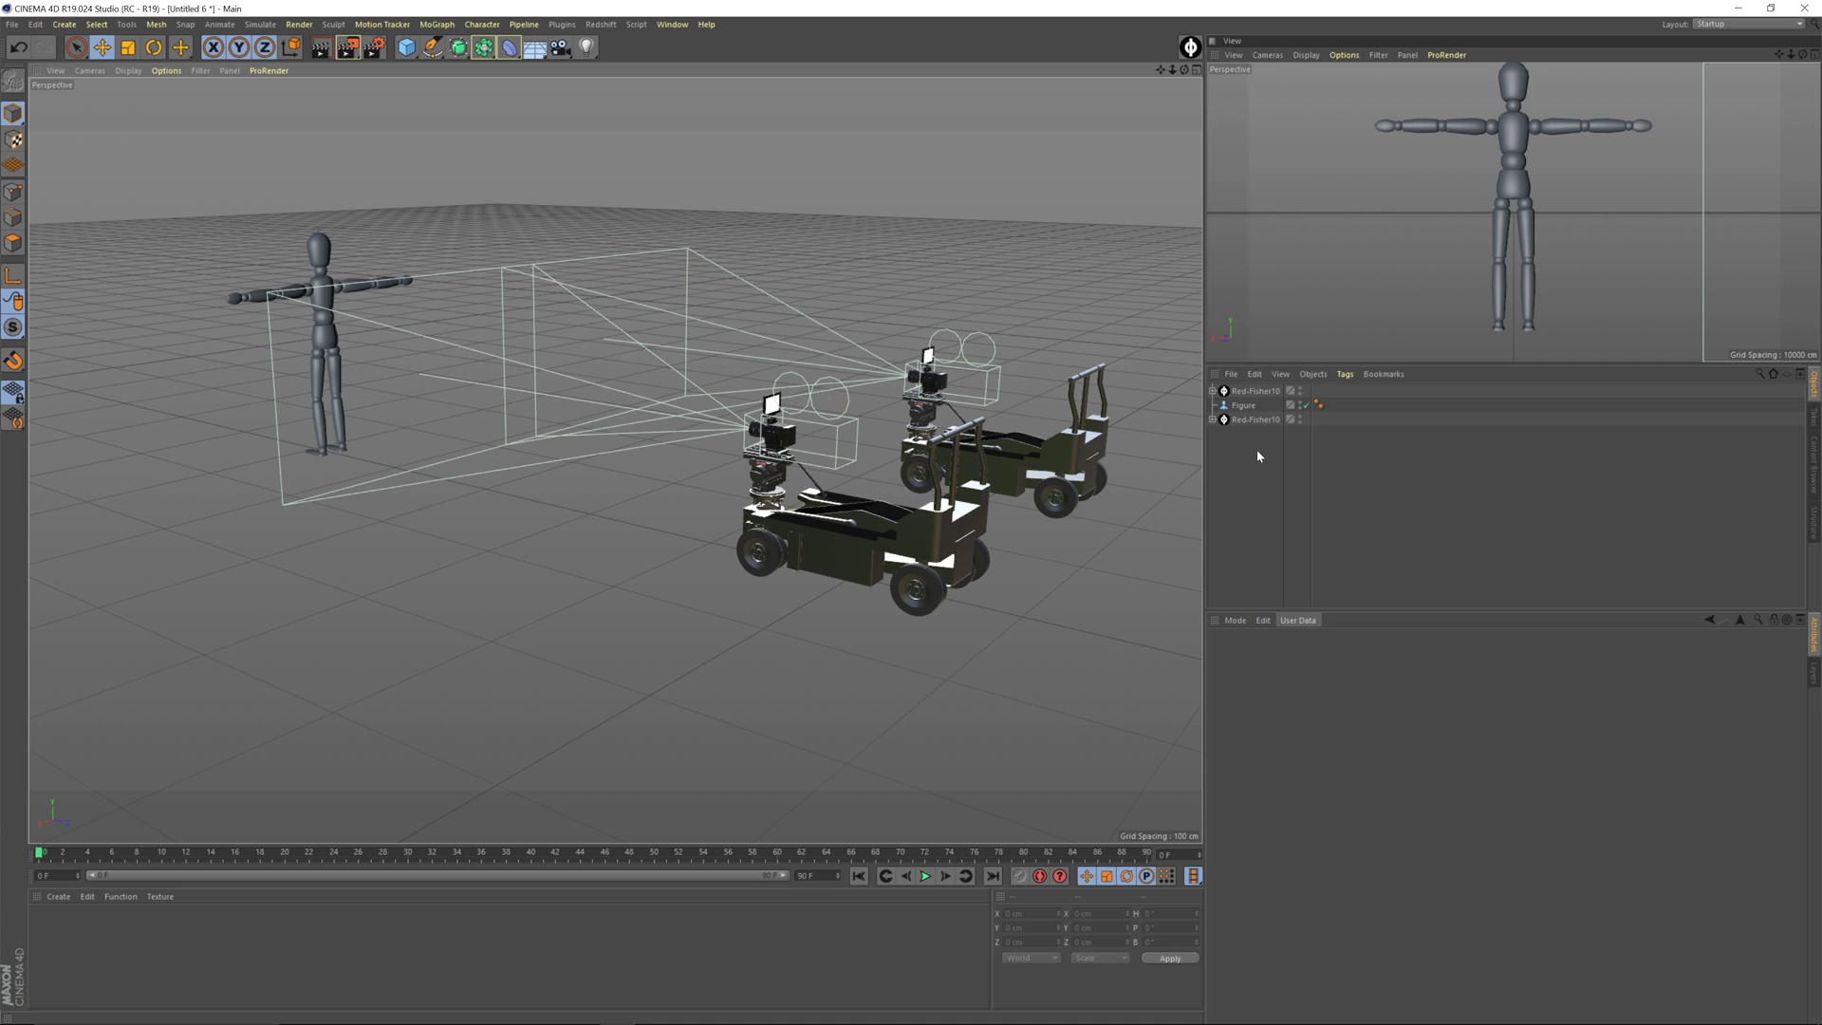
drag(1258, 441, 1223, 374)
click(1044, 616)
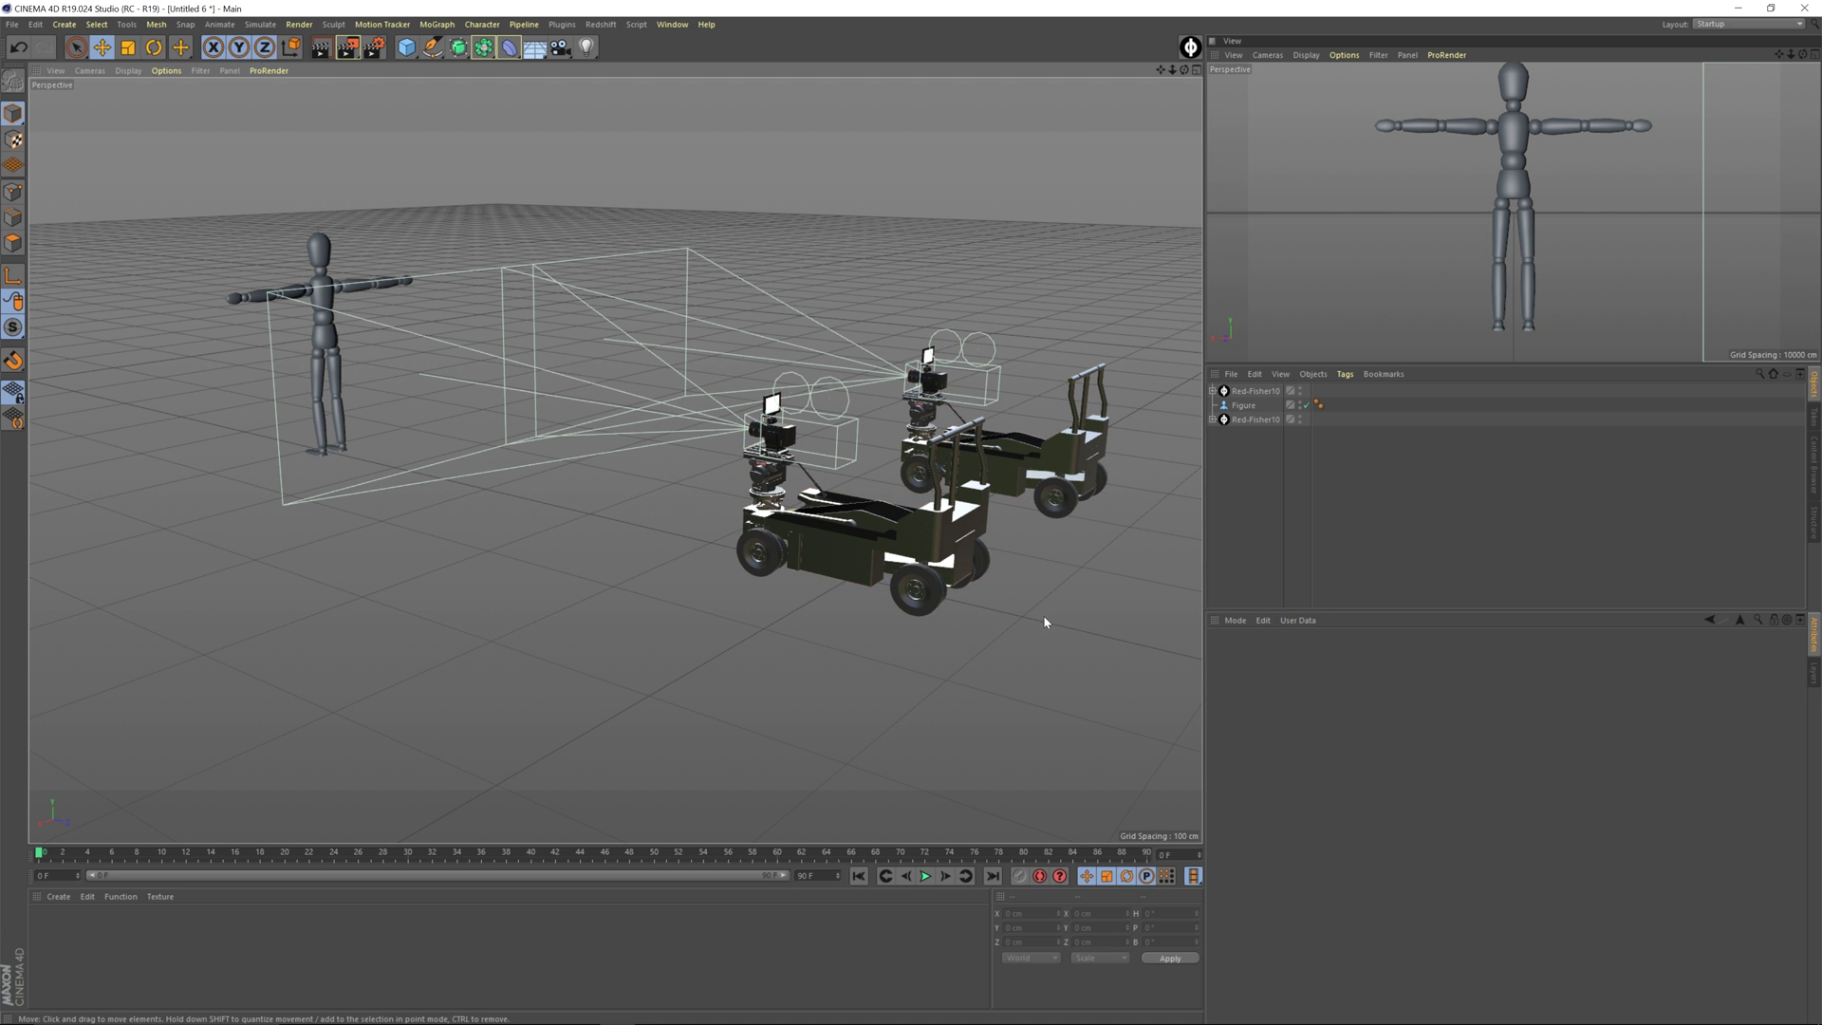
Switch to a new empty project and load the Red-Fisher10 camera dolly from the CDRS-Physical-User presets
key(ctrl+F4)
click(923, 576)
key(shift+F8)
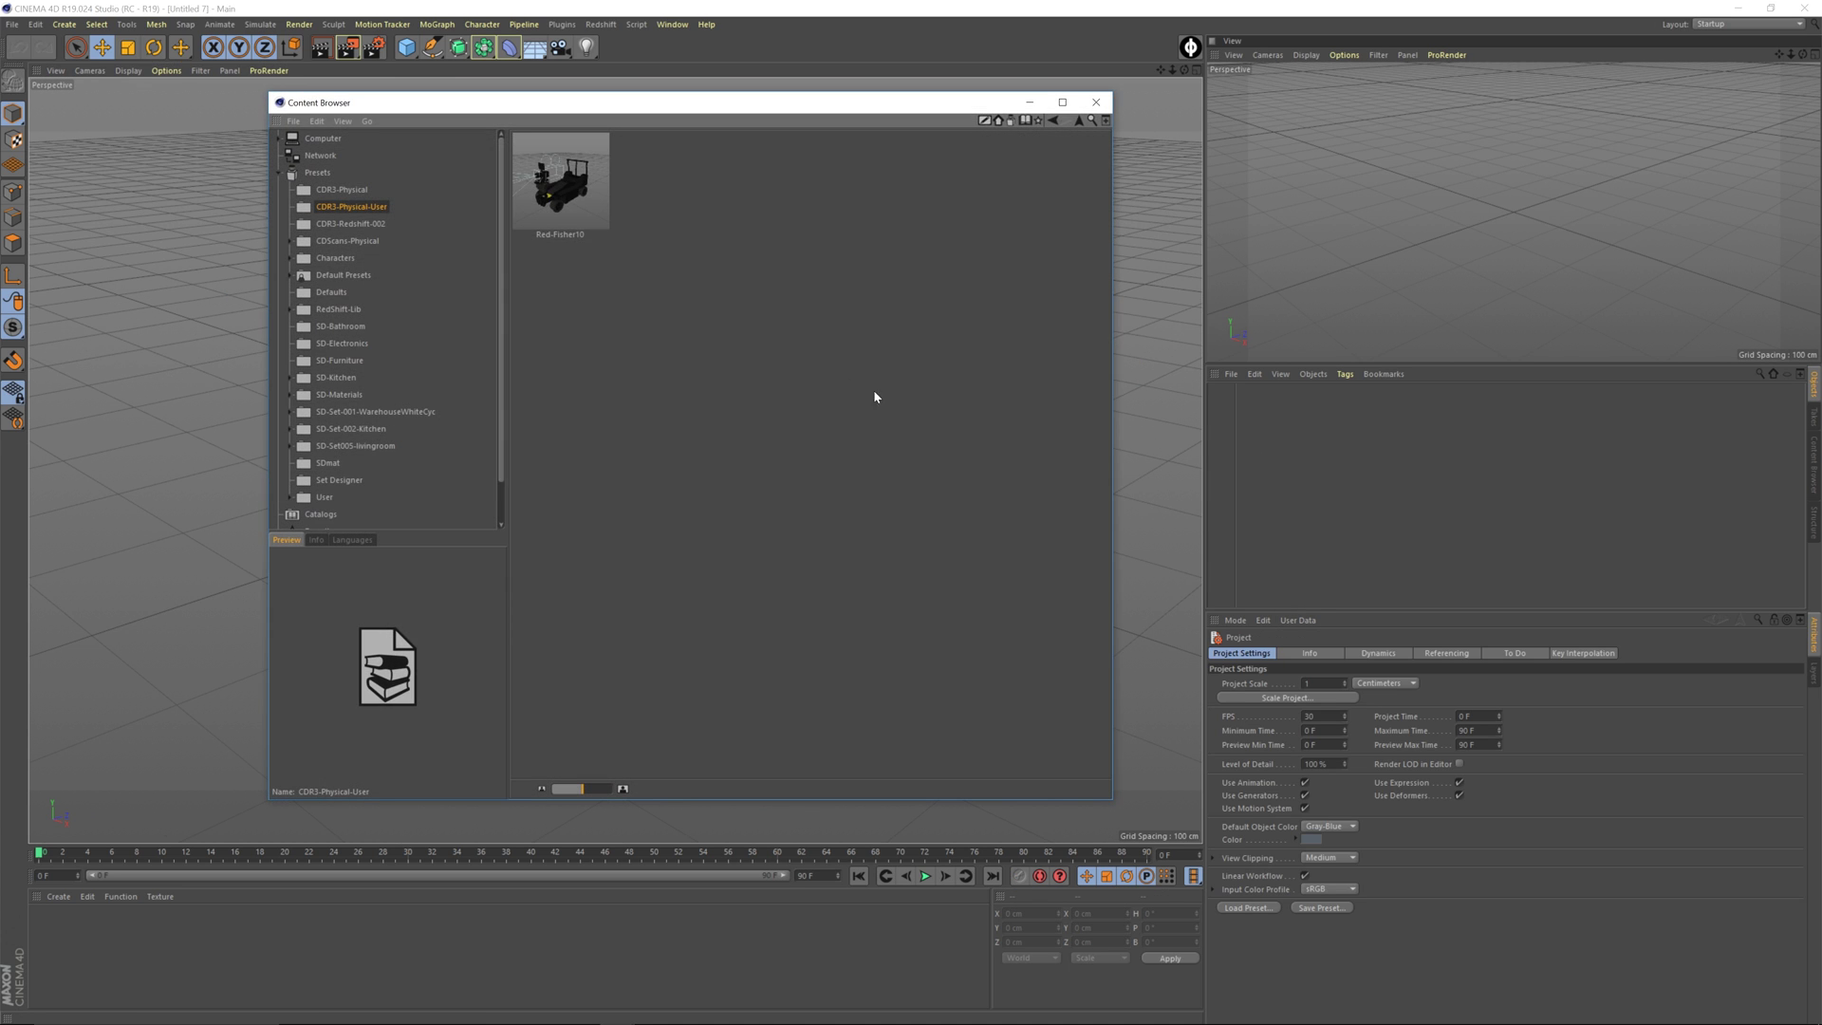
double_click(576, 190)
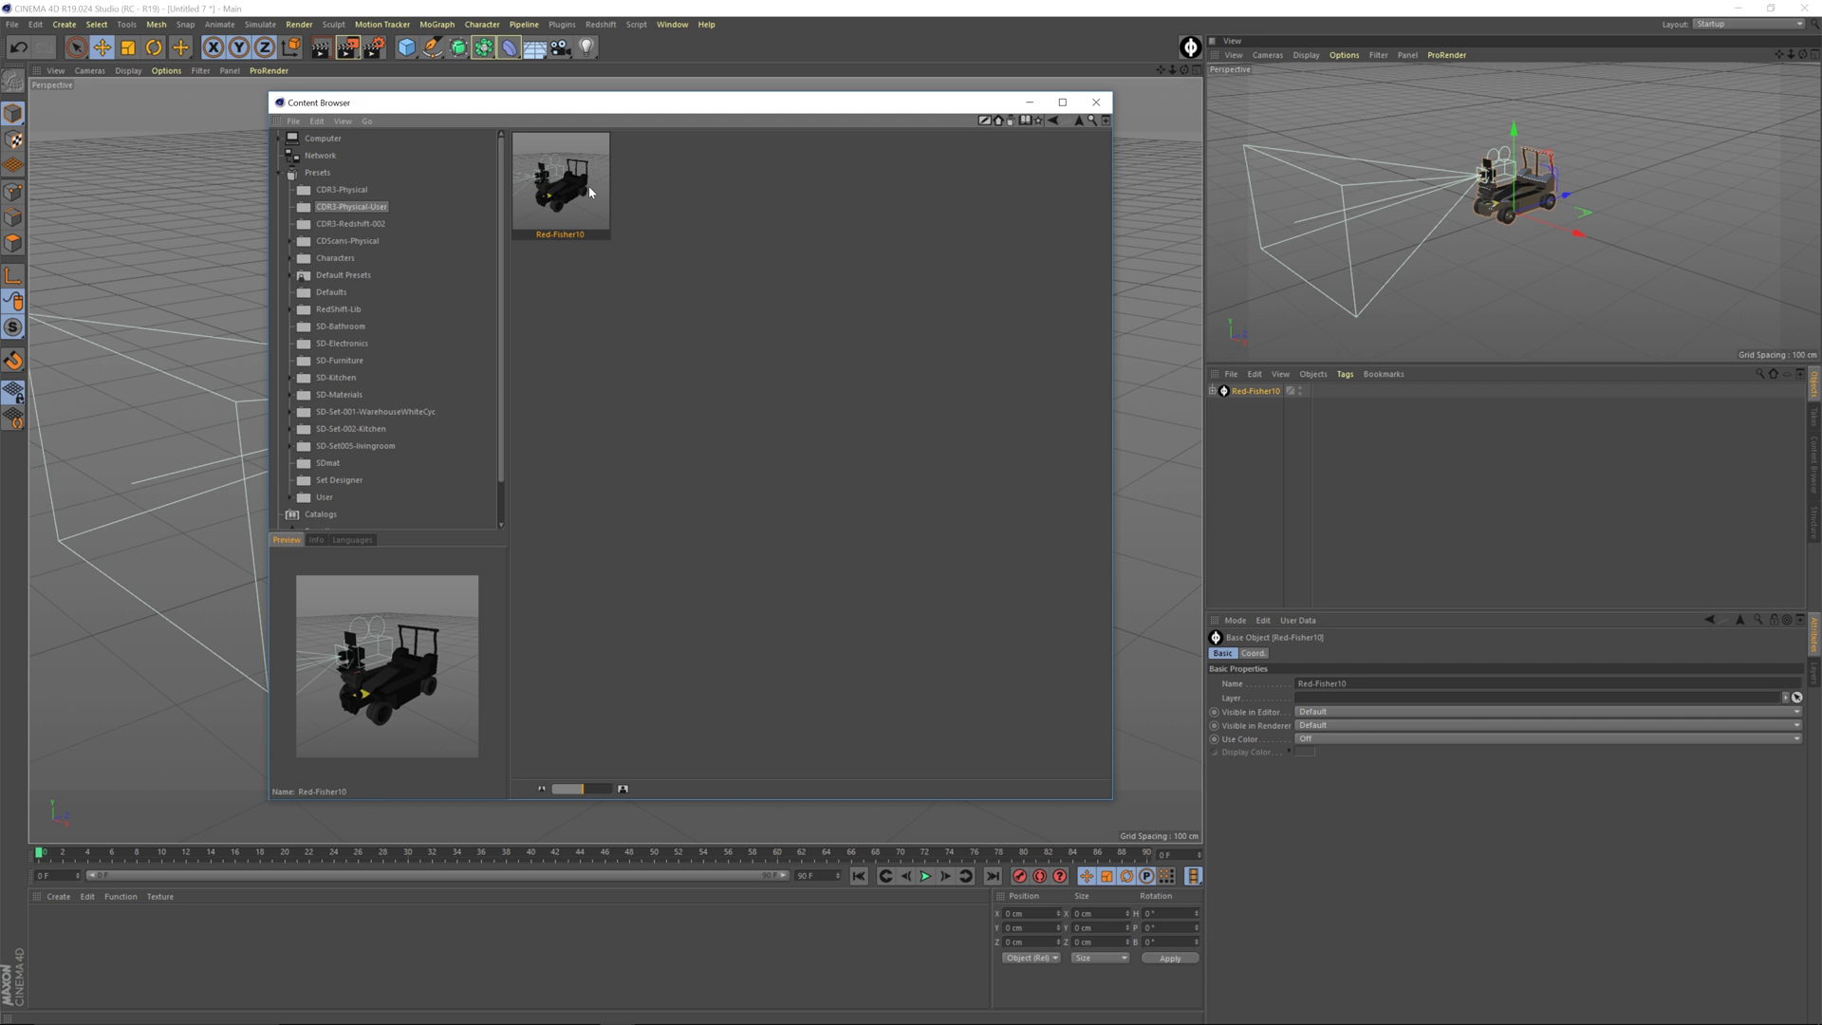
Load the set005-livingroom set from the SD-Set005-livingroom presets and close the Content Browser
click(346, 482)
click(332, 465)
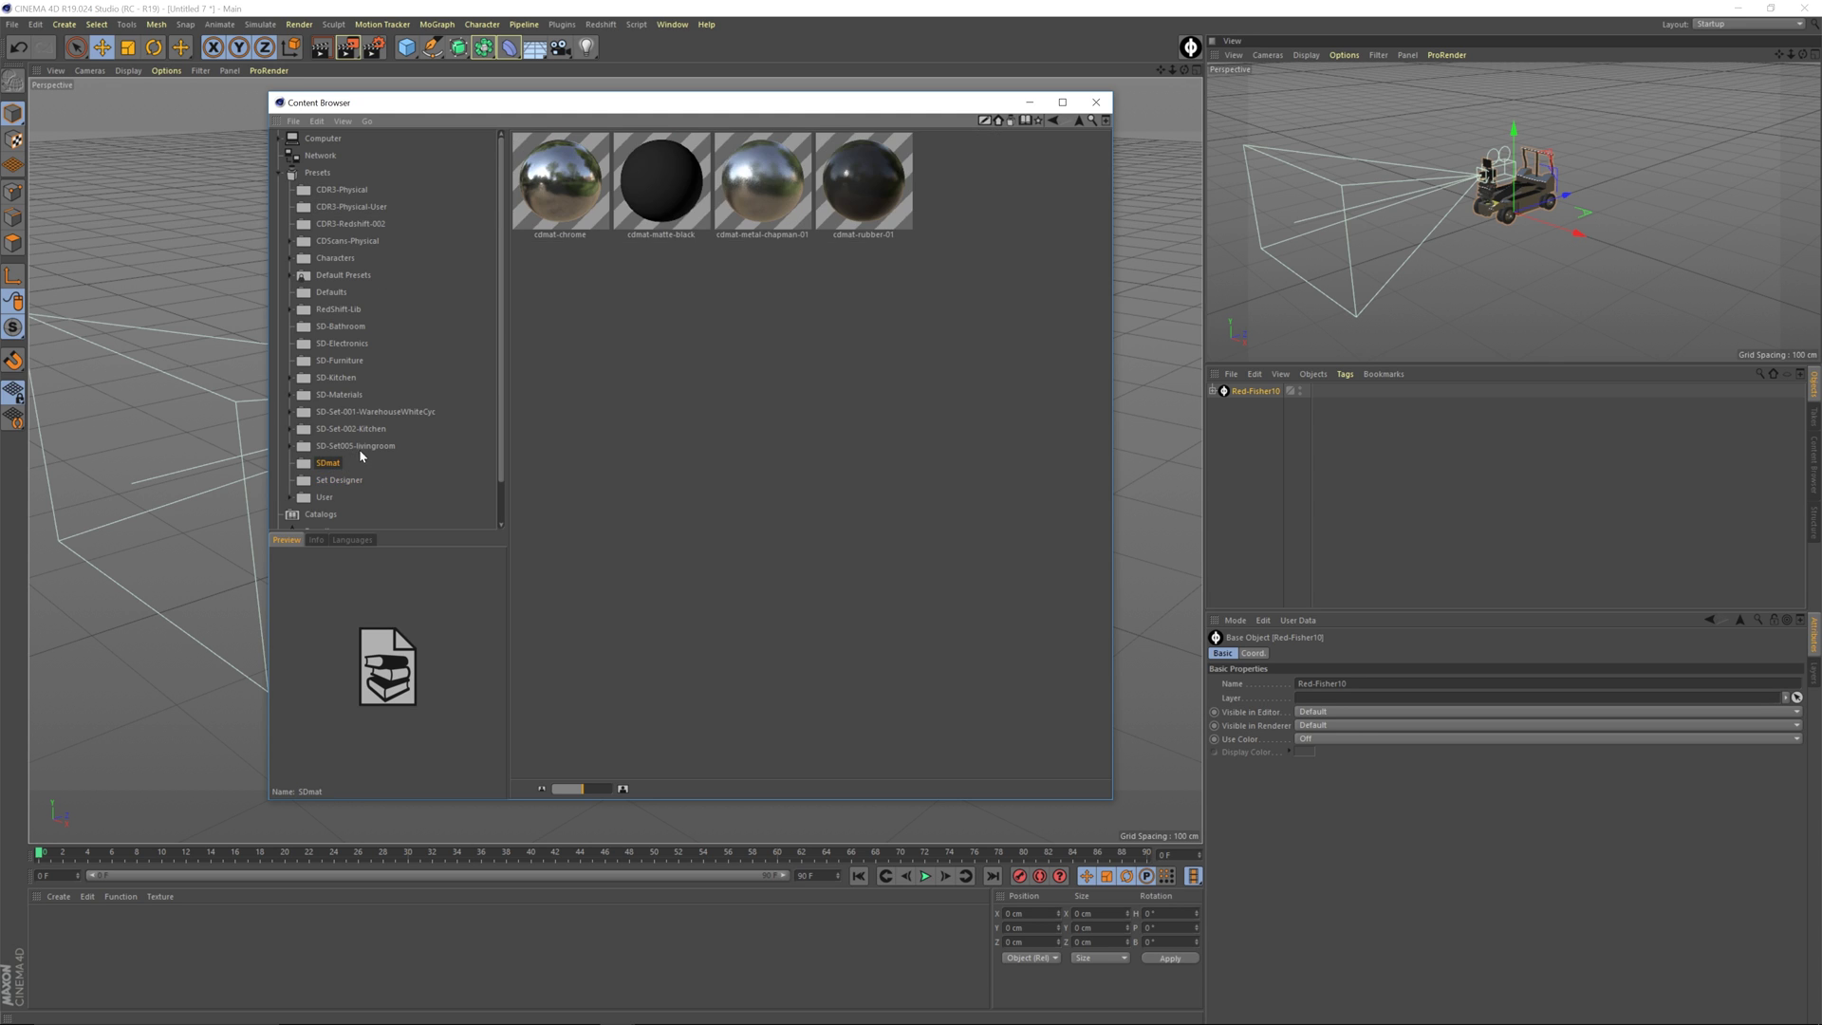
click(366, 430)
click(360, 446)
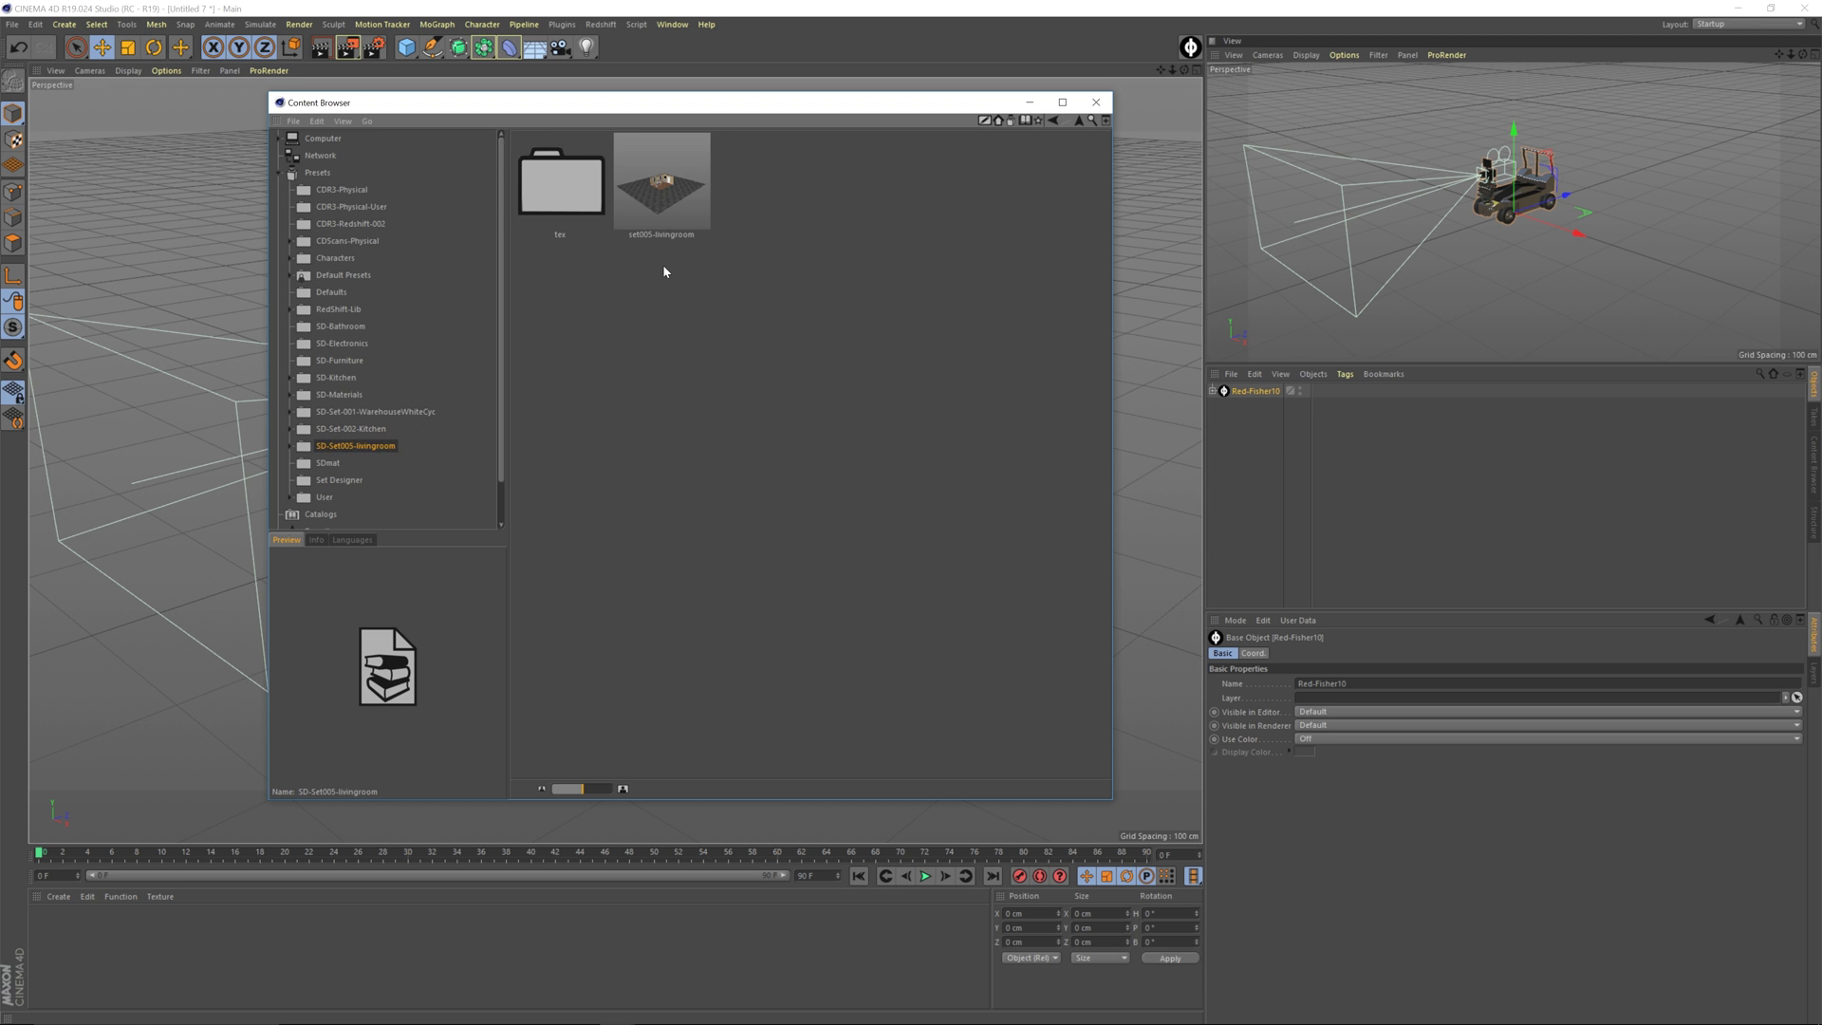
double_click(660, 190)
click(1099, 104)
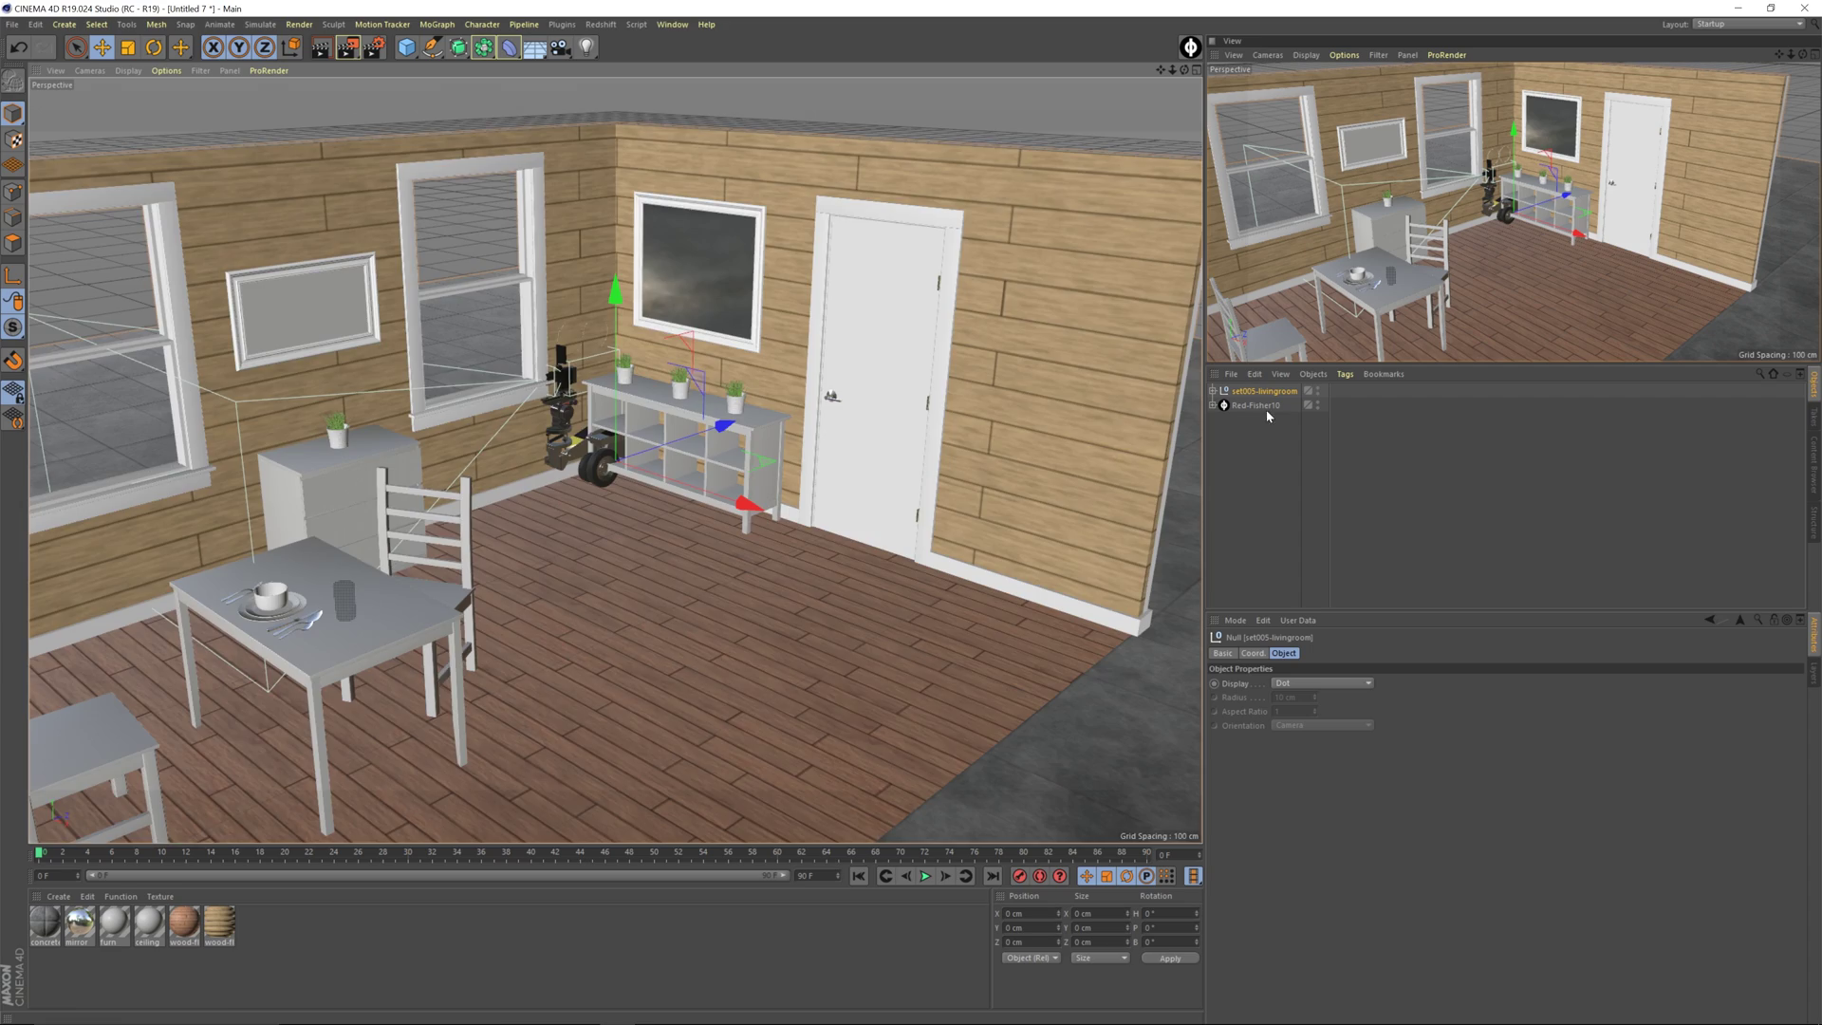
Move the living-room set back so the camera dolly stands outside it, in front of the open side
scroll(778, 432, down, 5)
alt+drag(780, 429, 704, 477)
scroll(821, 462, down, 1)
alt+drag(820, 456, 784, 470)
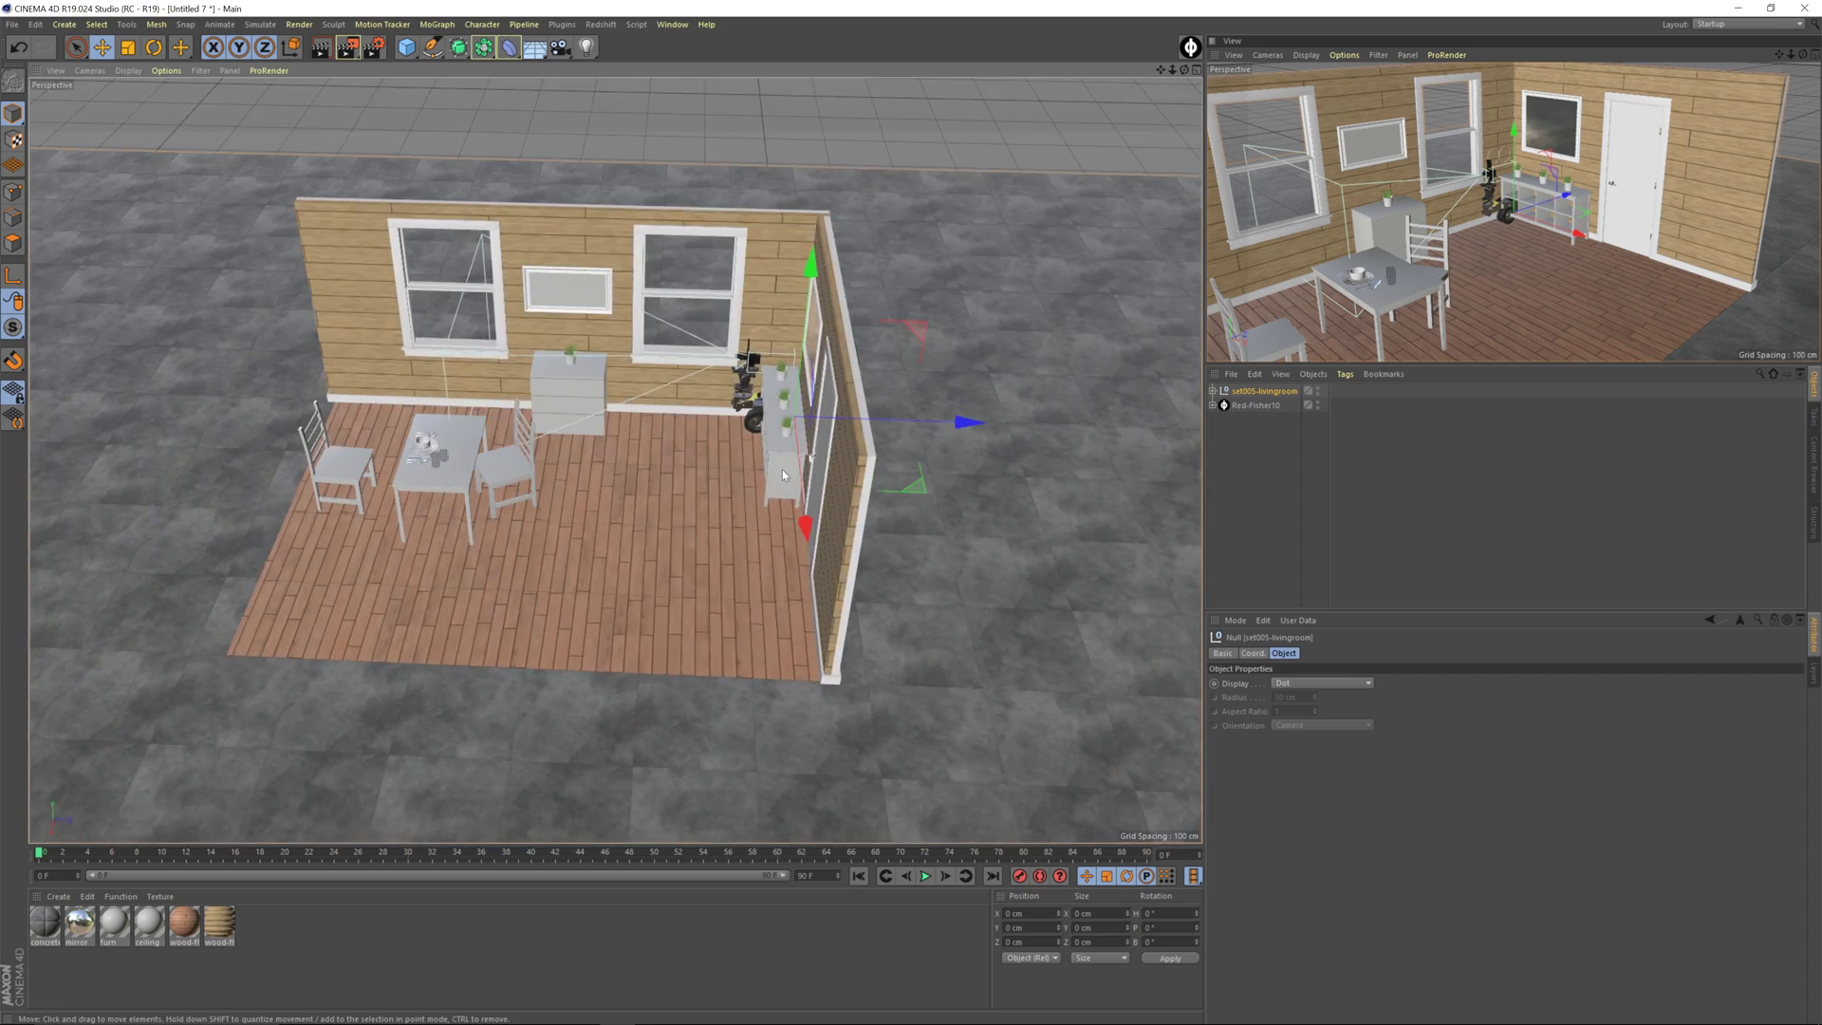
alt+middle_drag(784, 469, 772, 489)
drag(900, 495, 1031, 280)
alt+middle_drag(805, 349, 731, 431)
alt+drag(731, 432, 831, 368)
scroll(760, 408, down, 3)
alt+drag(693, 432, 705, 439)
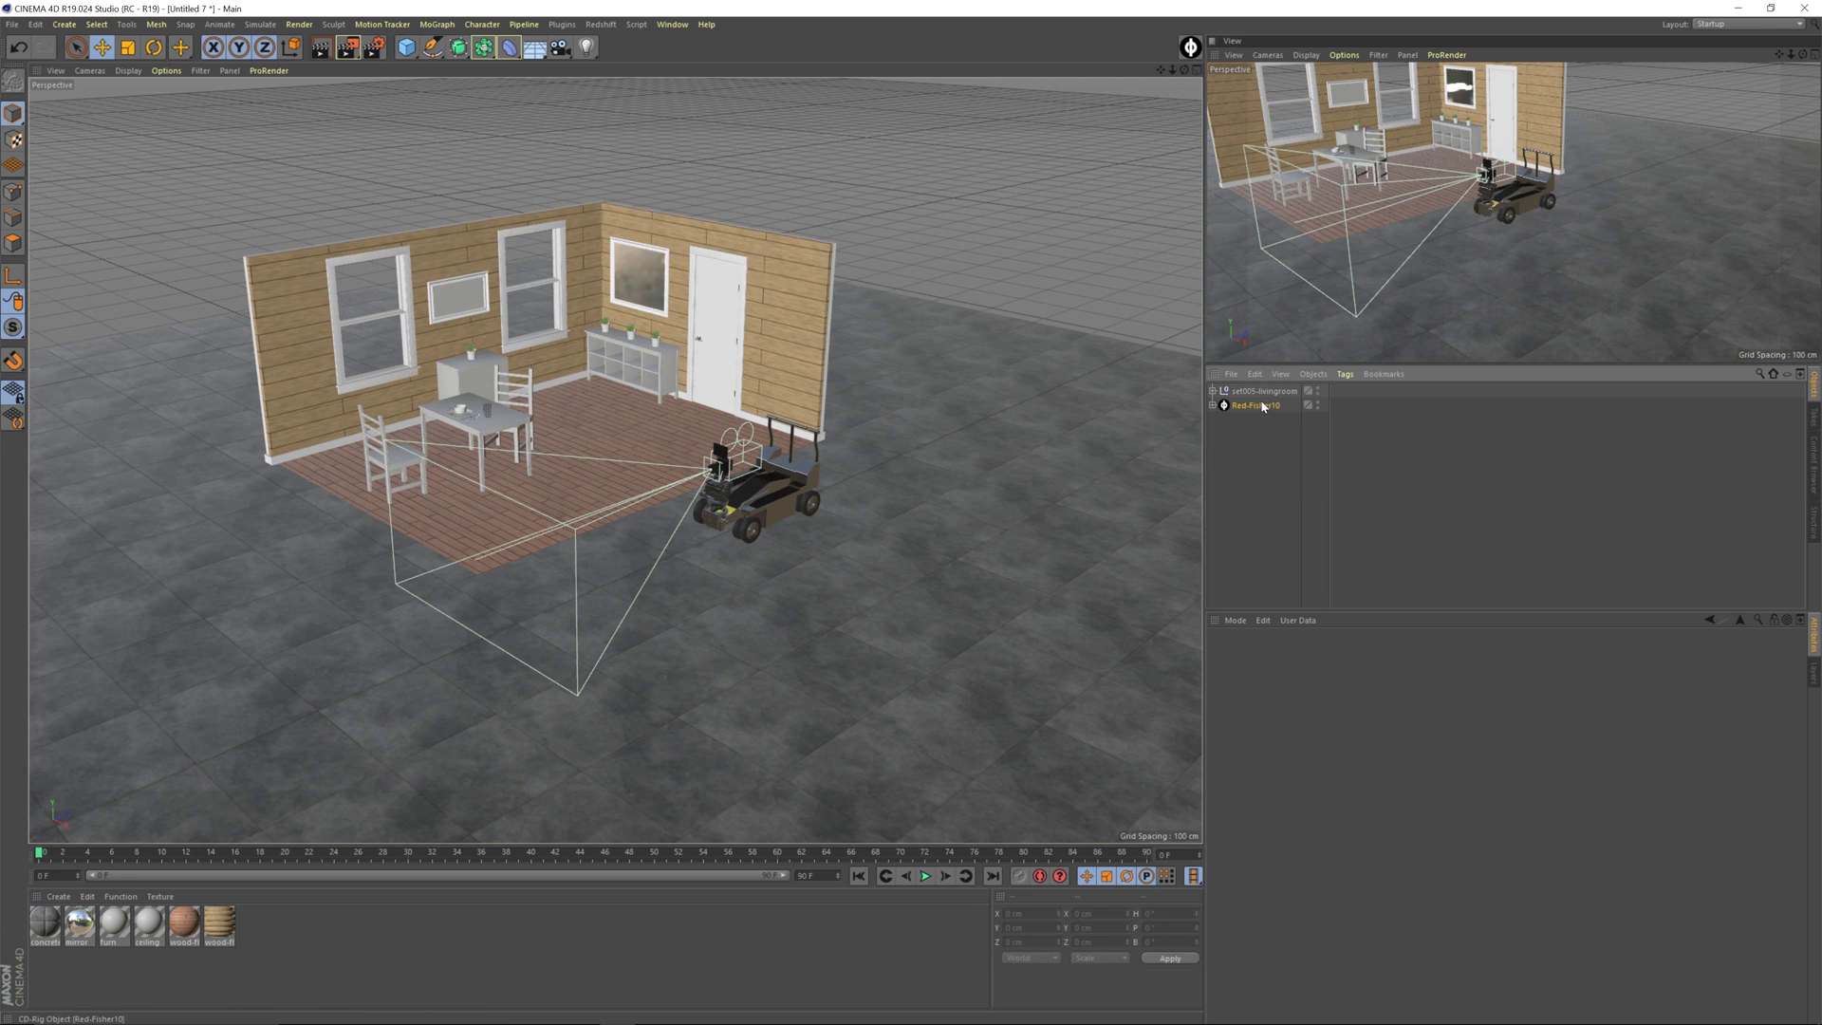
click(1255, 405)
click(863, 444)
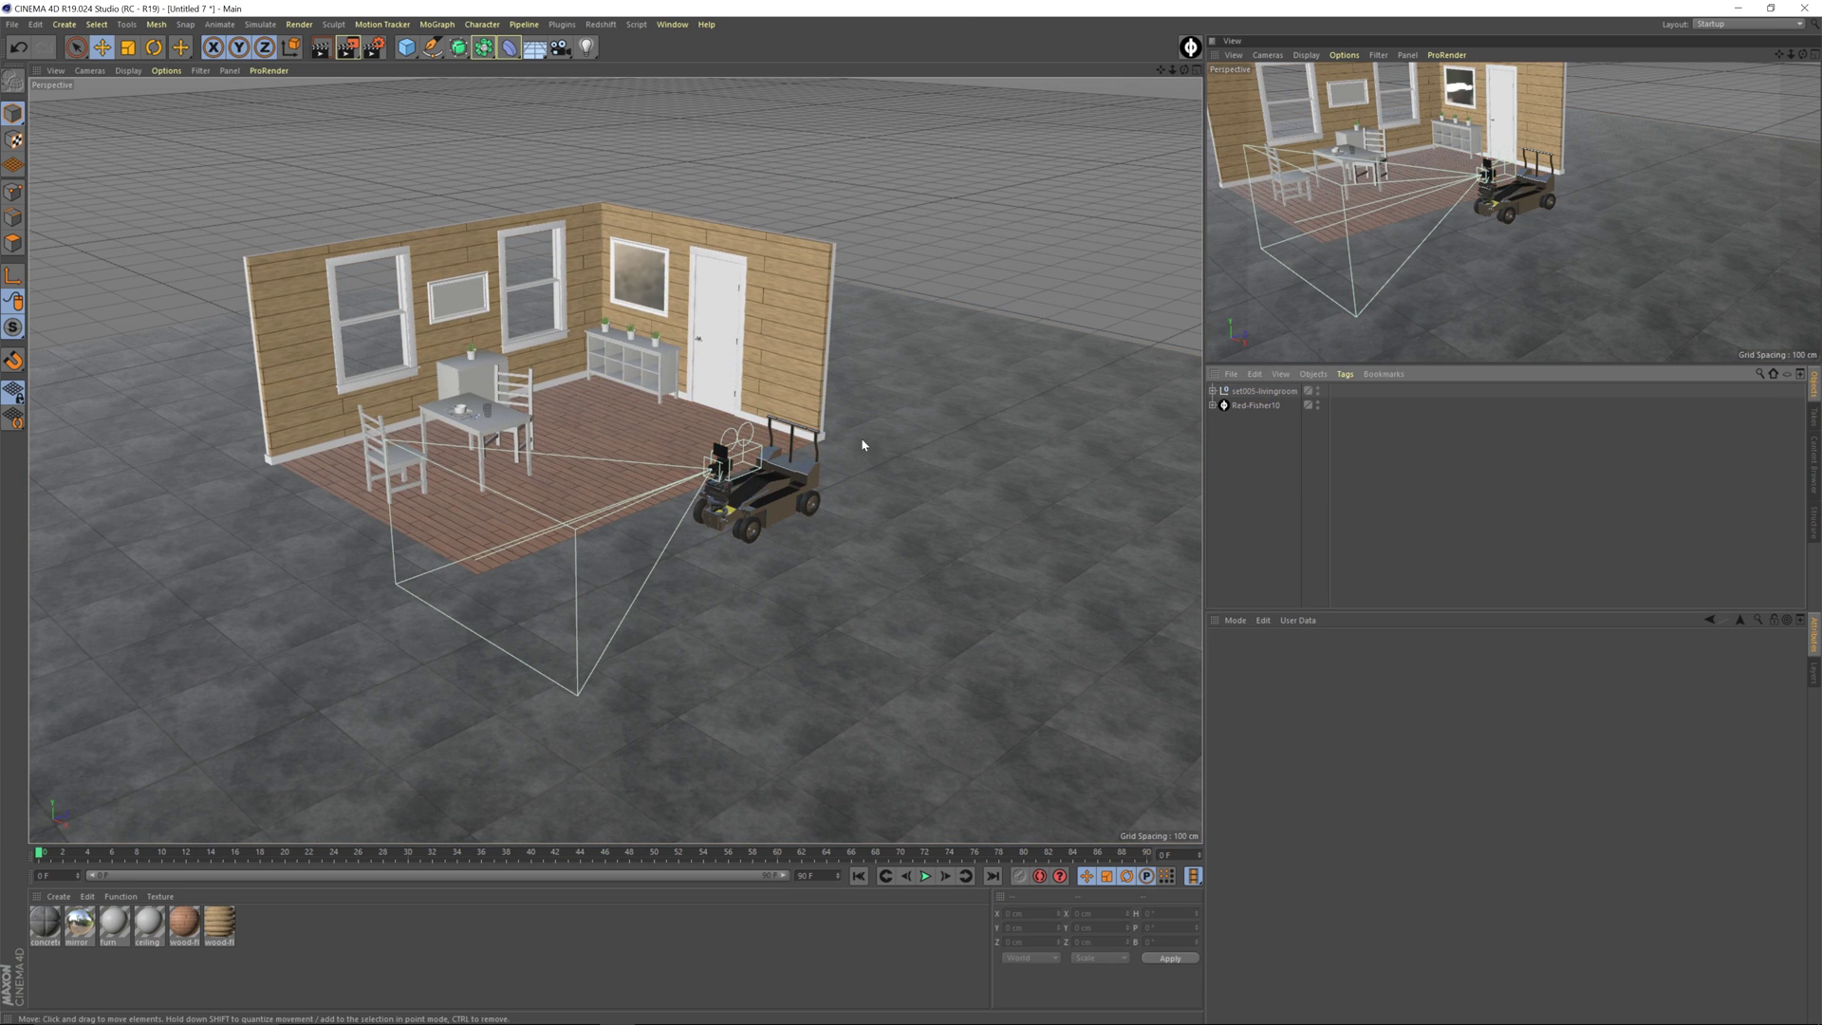
Load the Female-Ava character from the Characters presets and close the Content Browser
key(shift+F8)
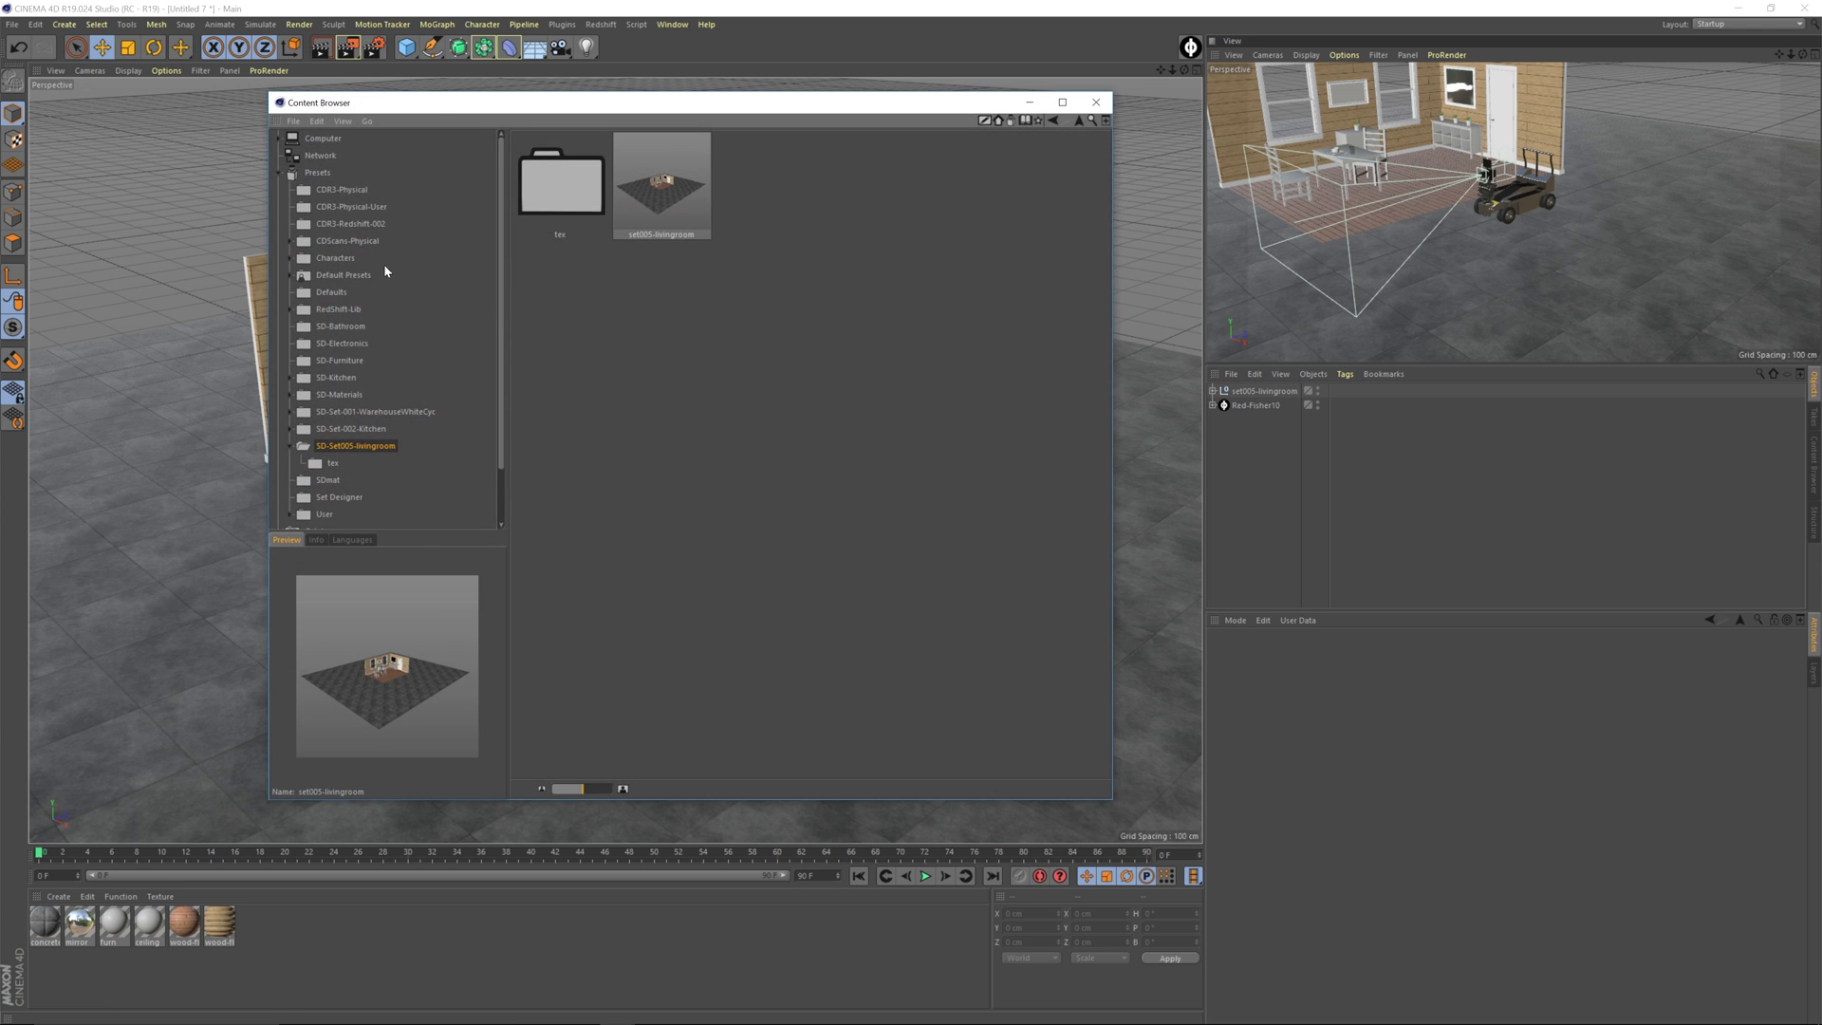
click(353, 241)
click(351, 259)
click(771, 290)
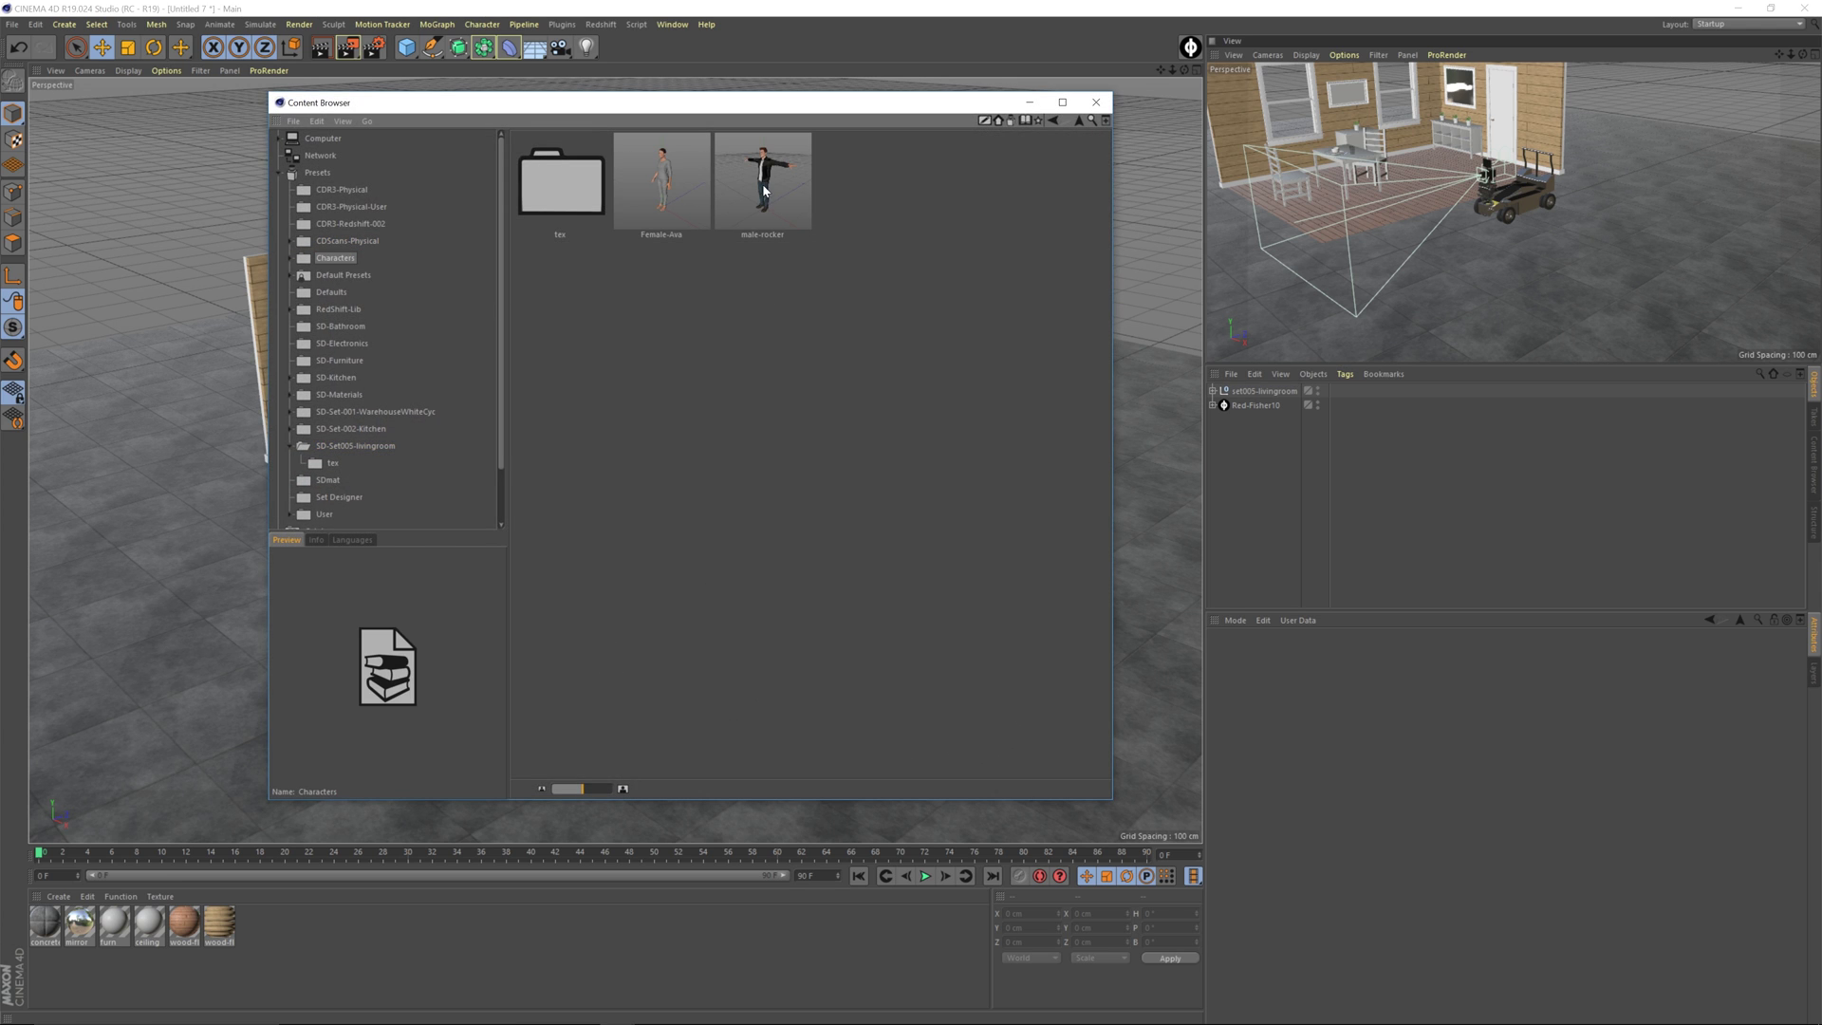
double_click(676, 189)
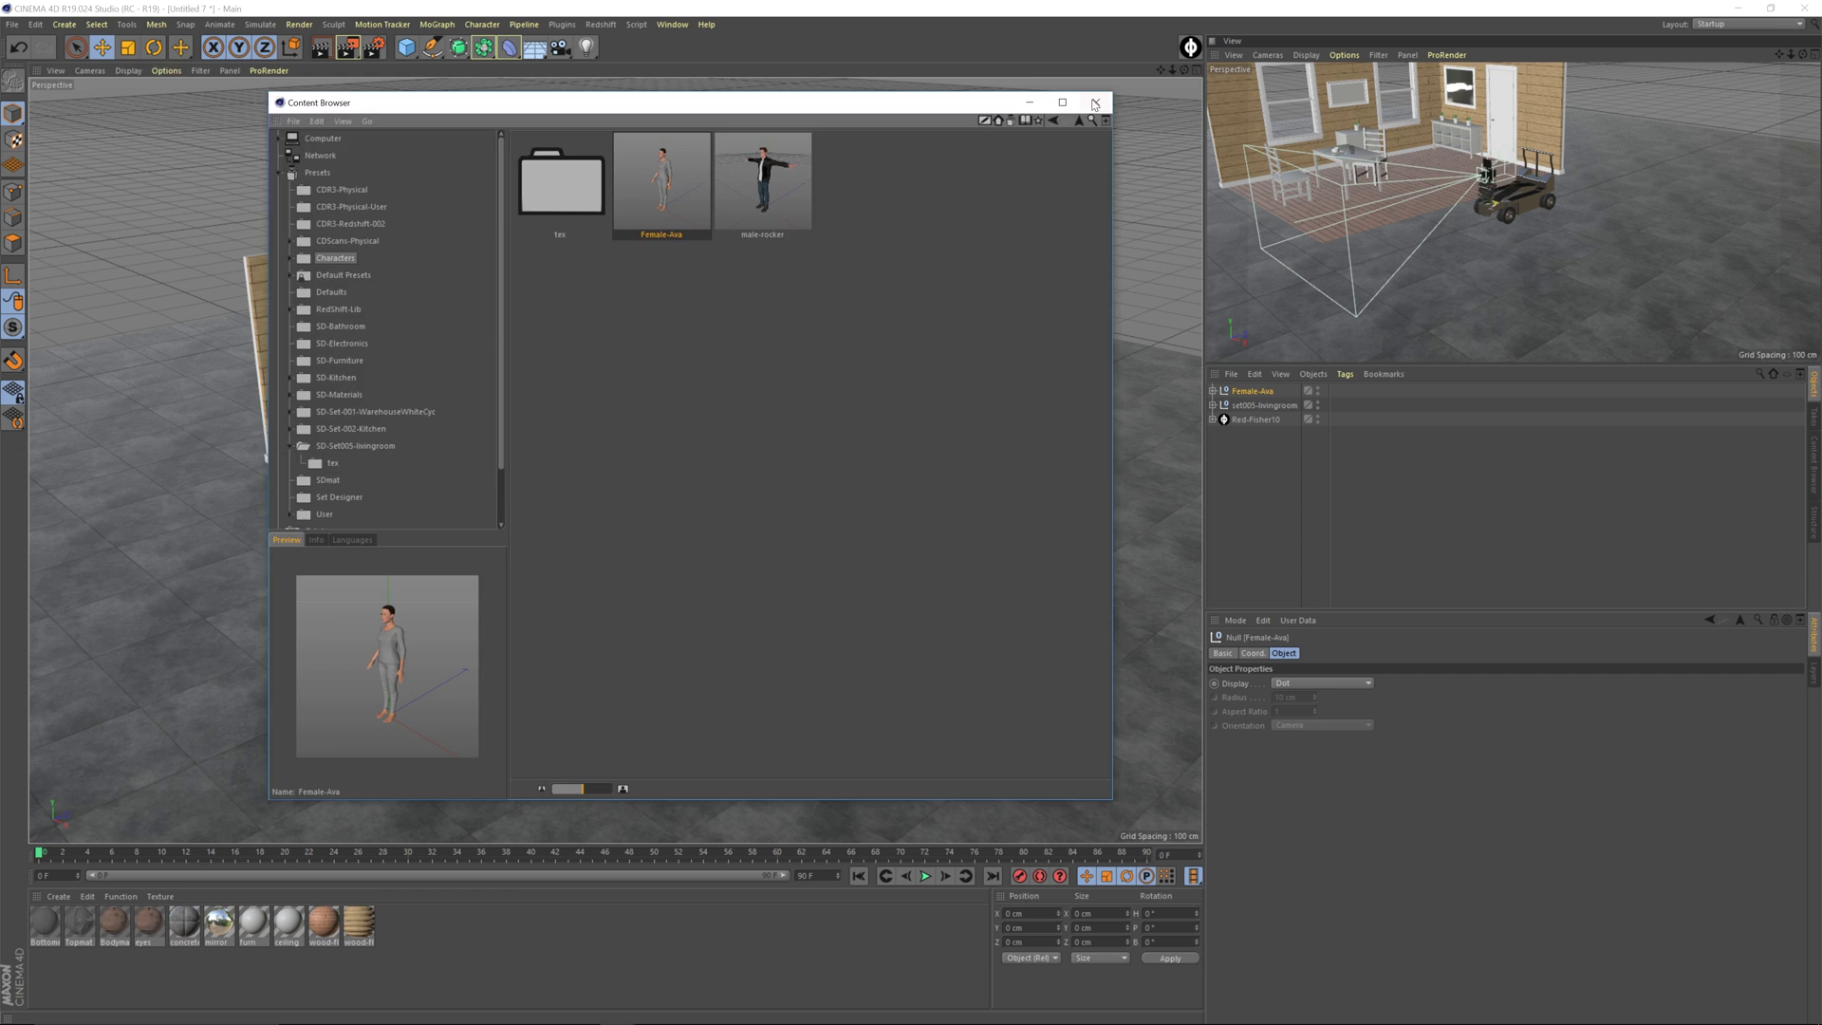
click(1096, 102)
Move the female character off the dolly onto the wooden floor and rotate her heading to 90°
scroll(877, 479, up, 5)
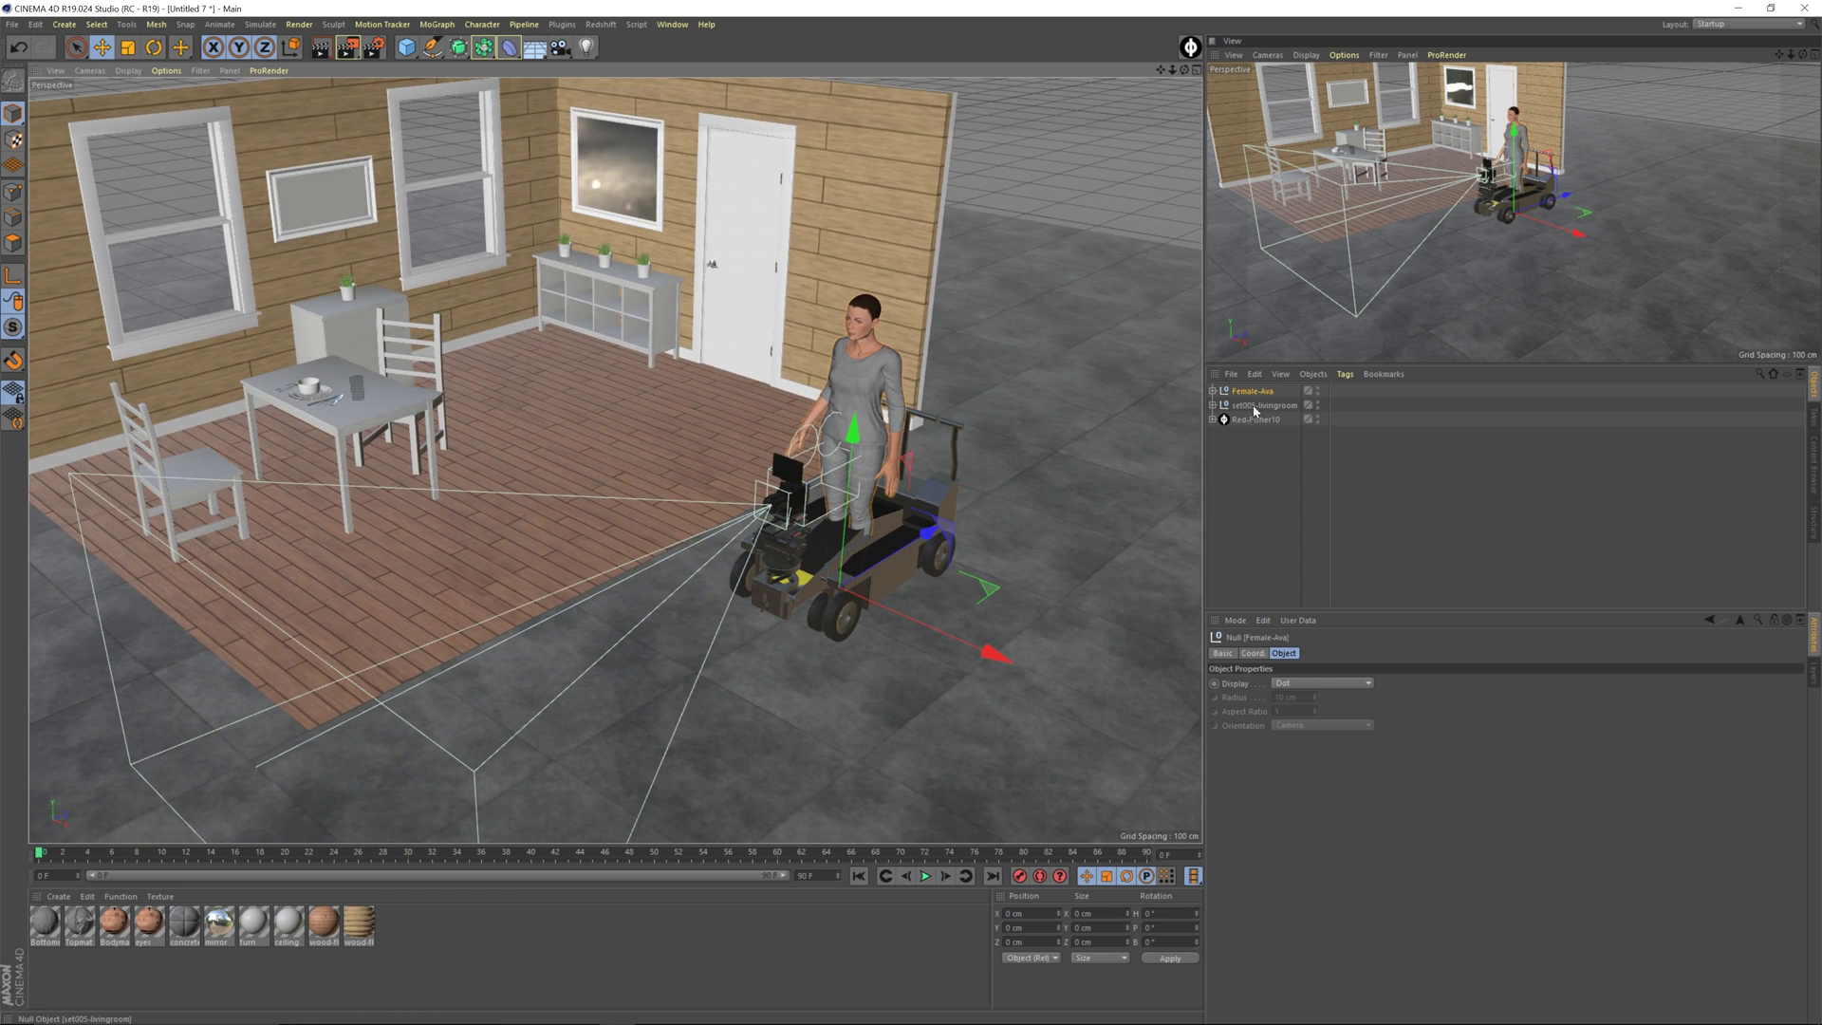
alt+drag(1000, 512, 752, 515)
key(r)
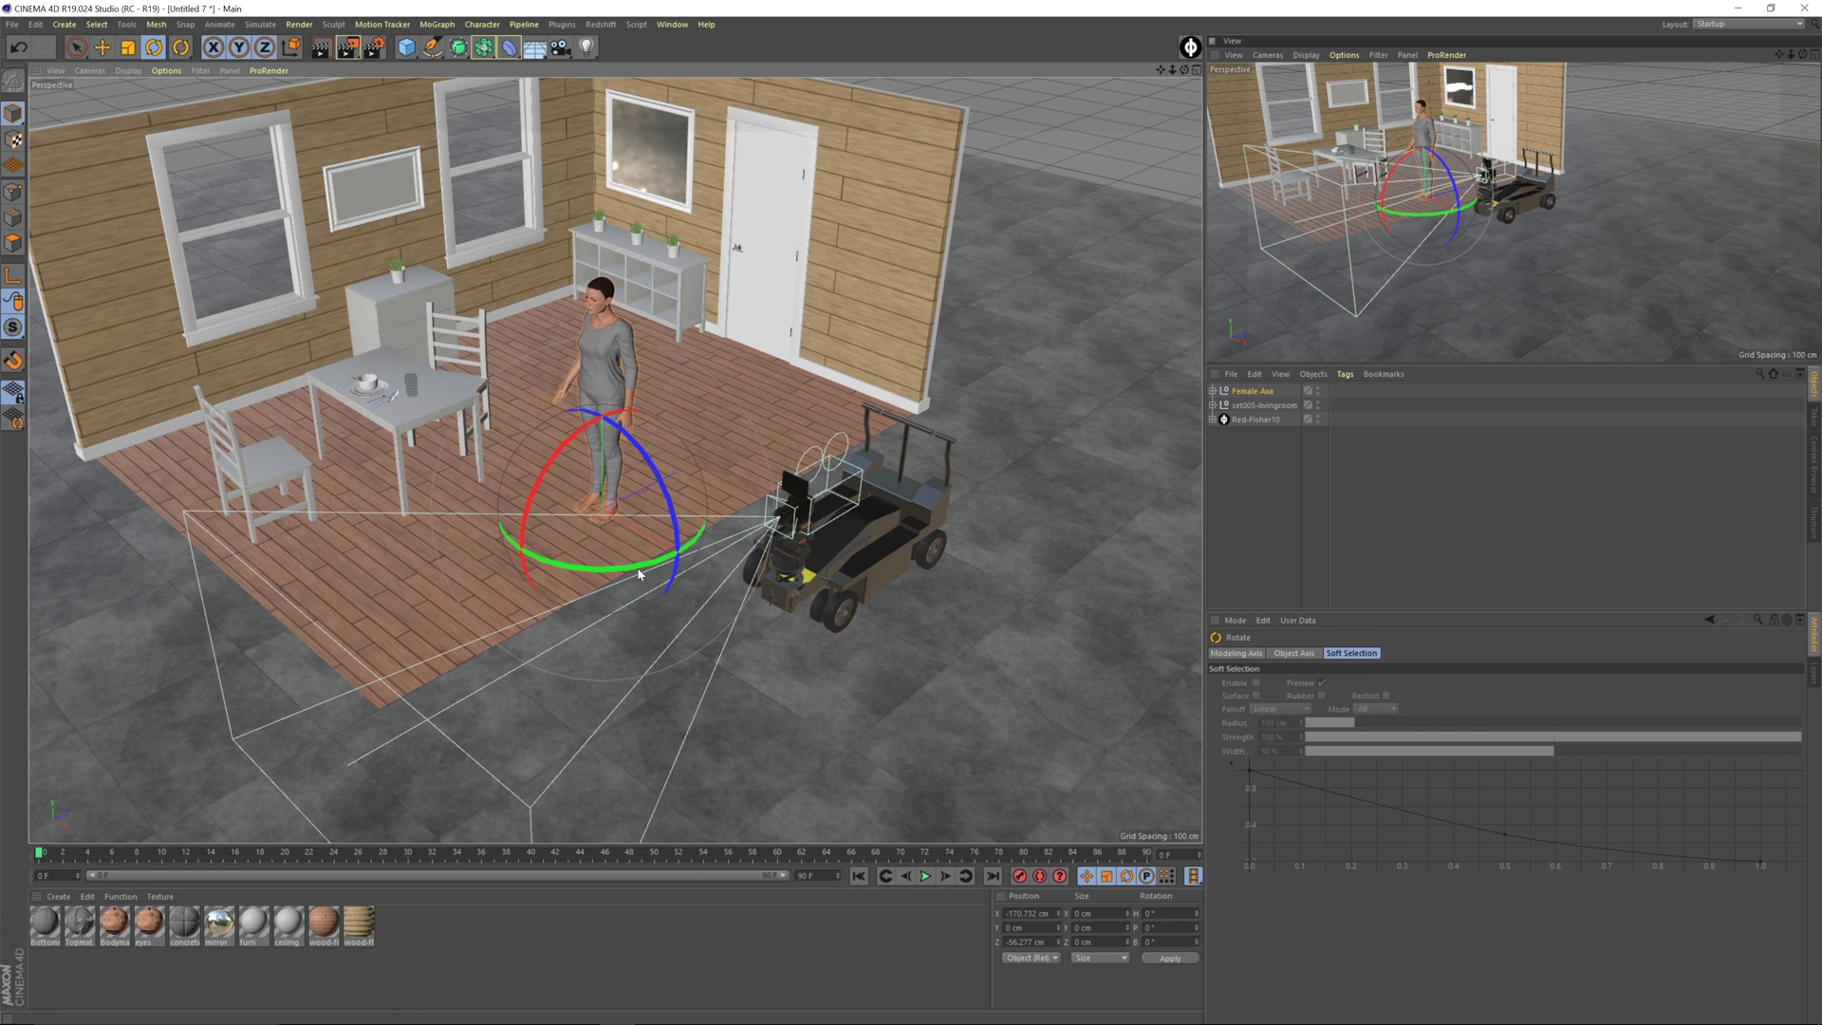
drag(634, 569, 653, 390)
key(e)
Examine the character's placement between the dining table and the camera dolly from several angles
scroll(652, 388, up, 4)
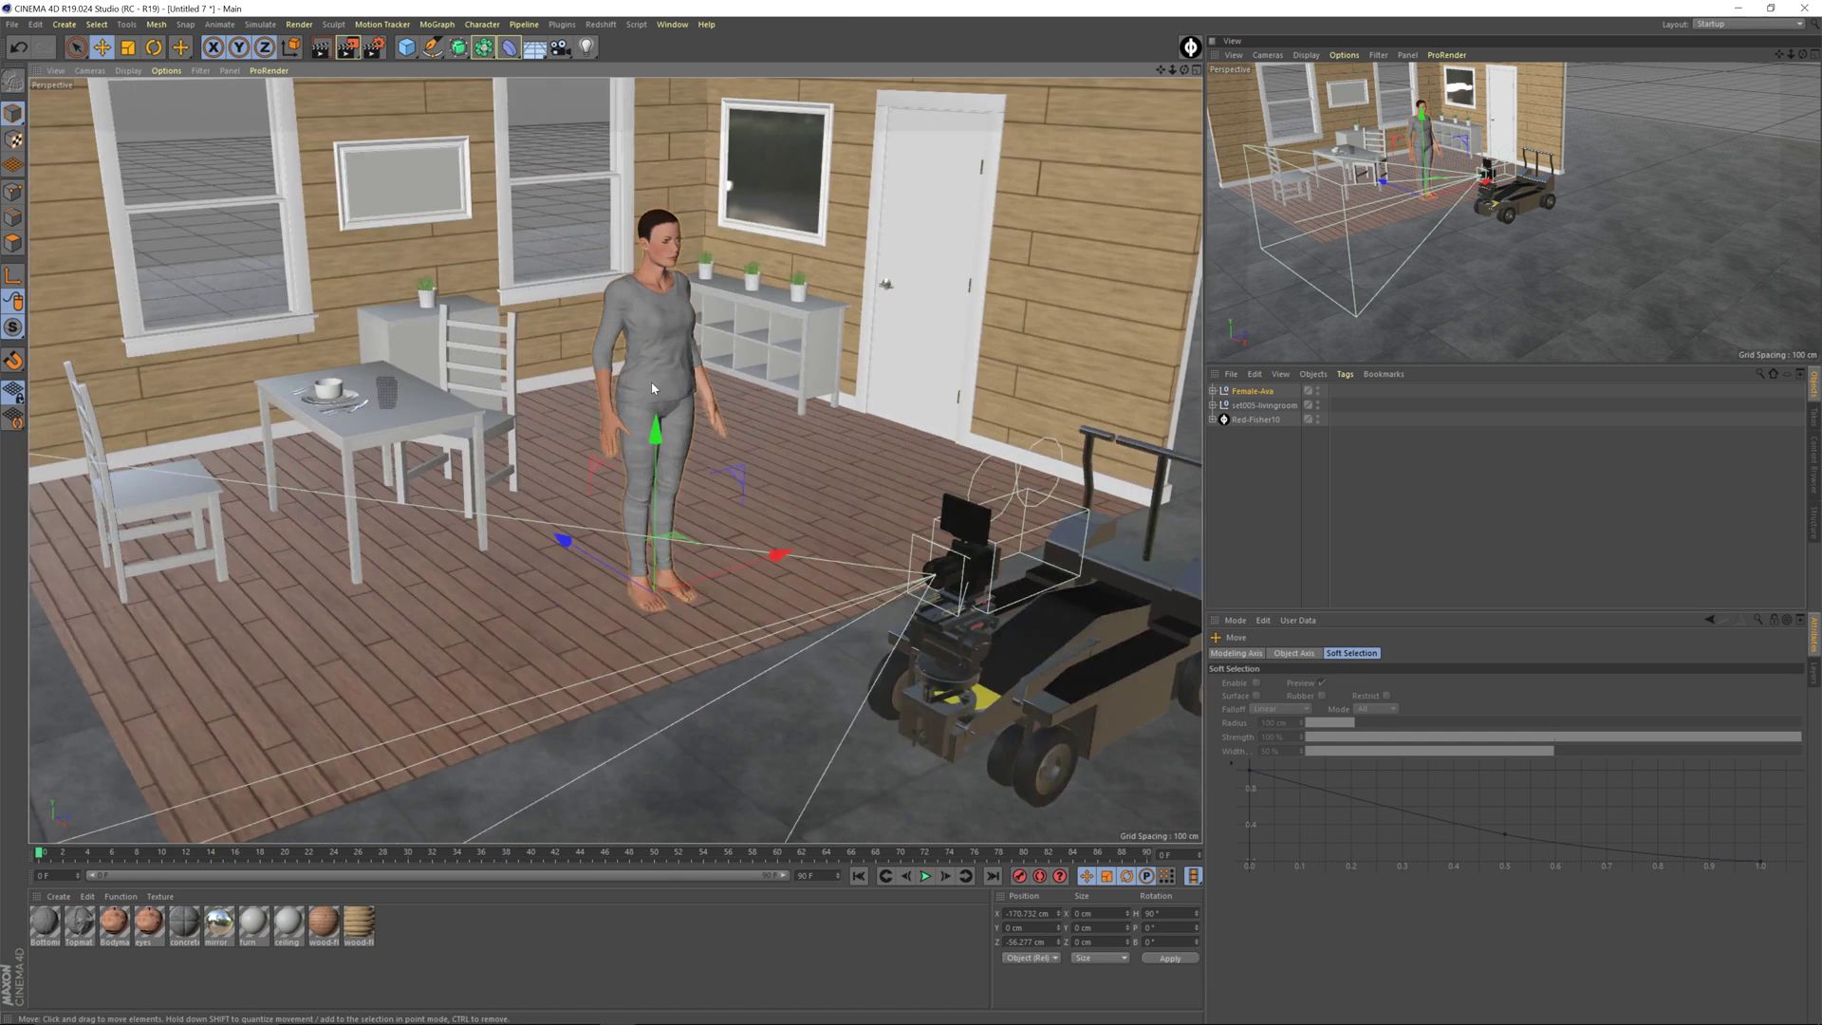
alt+middle_drag(652, 389, 600, 461)
mouse_move(557, 375)
alt+right_down()
mouse_move(794, 348)
mouse_move(573, 391)
alt+right_up()
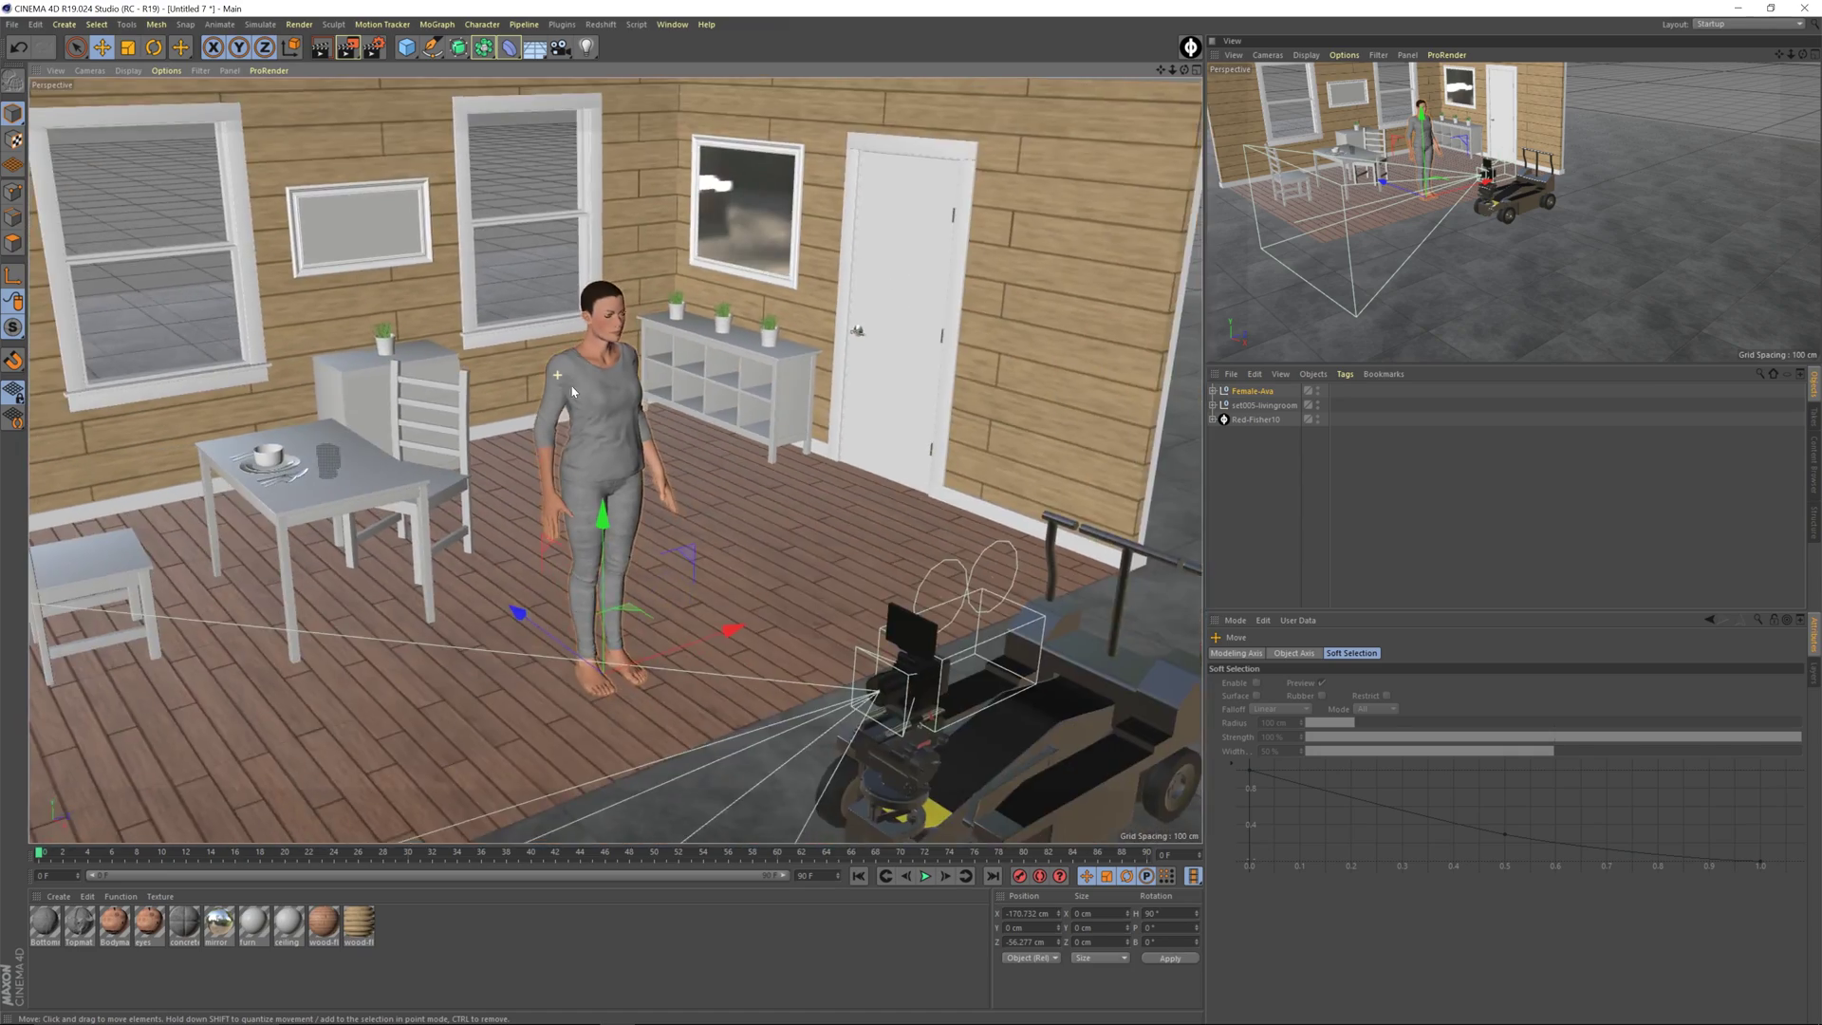
scroll(572, 391, down, 6)
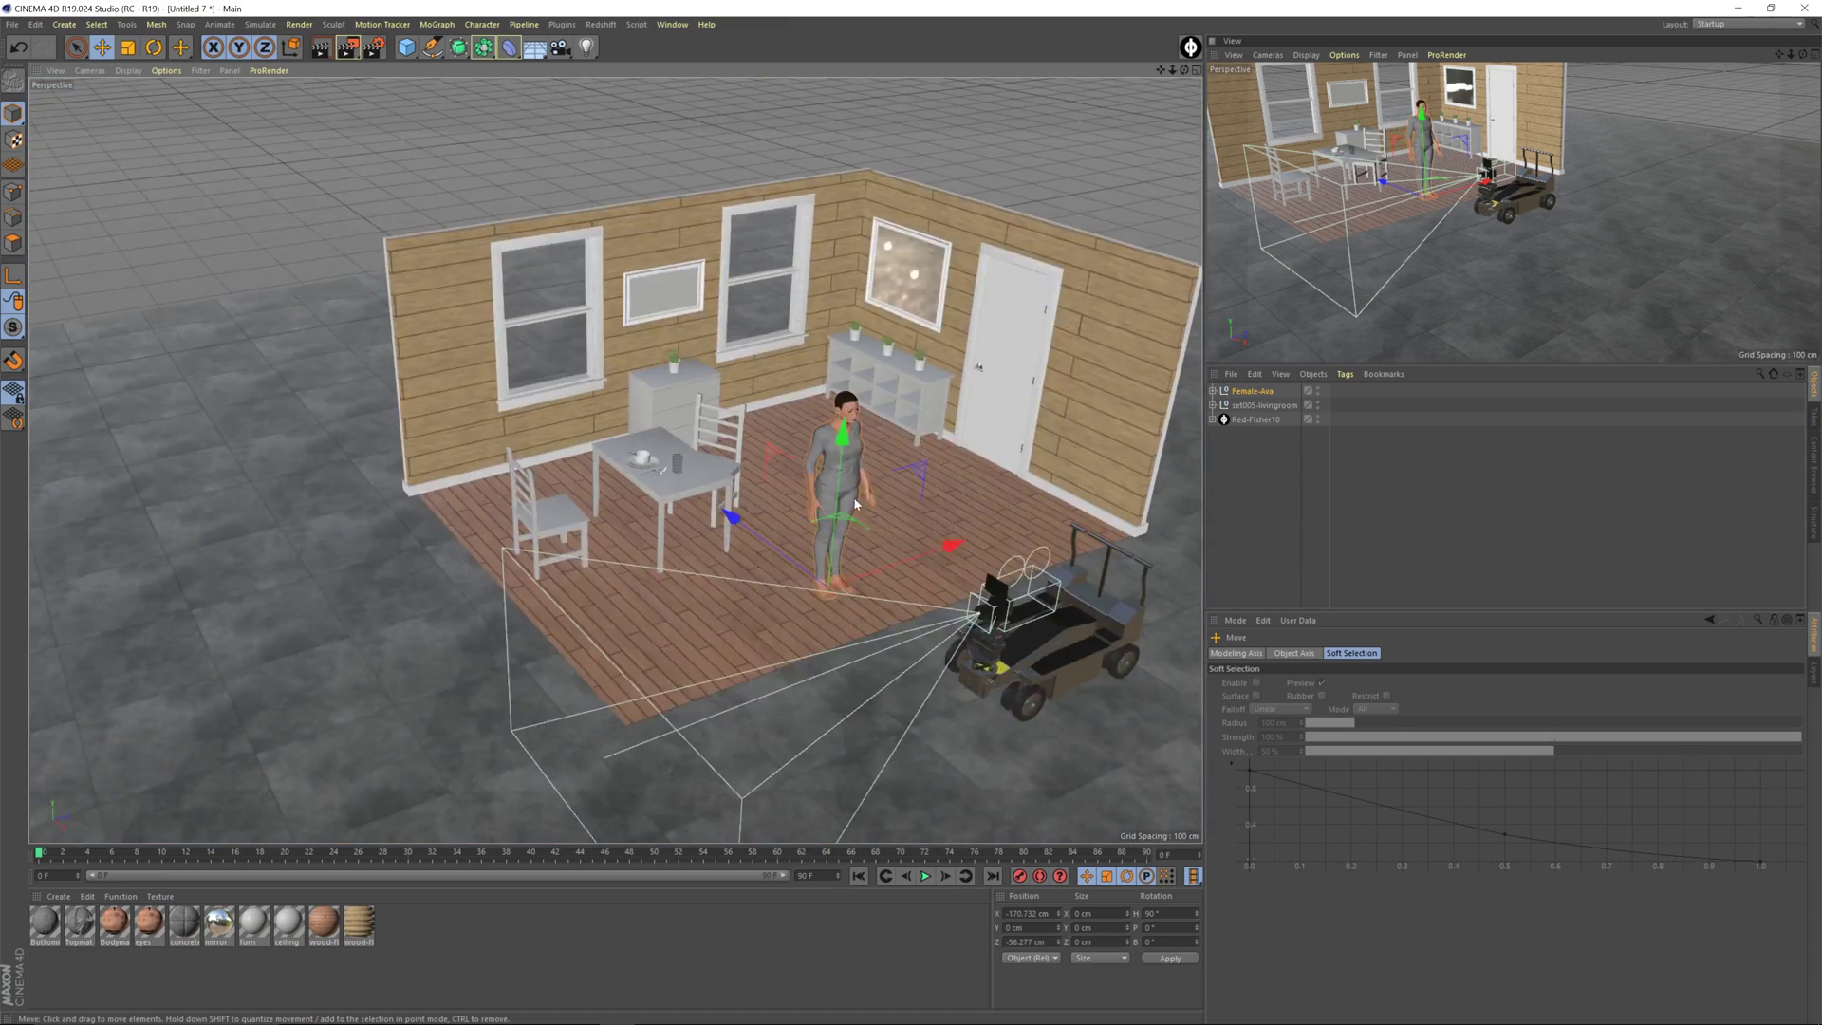
scroll(855, 505, down, 2)
alt+middle_drag(855, 505, 649, 491)
scroll(612, 437, up, 1)
alt+drag(649, 492, 655, 467)
alt+middle_drag(654, 467, 686, 454)
alt+drag(686, 455, 686, 438)
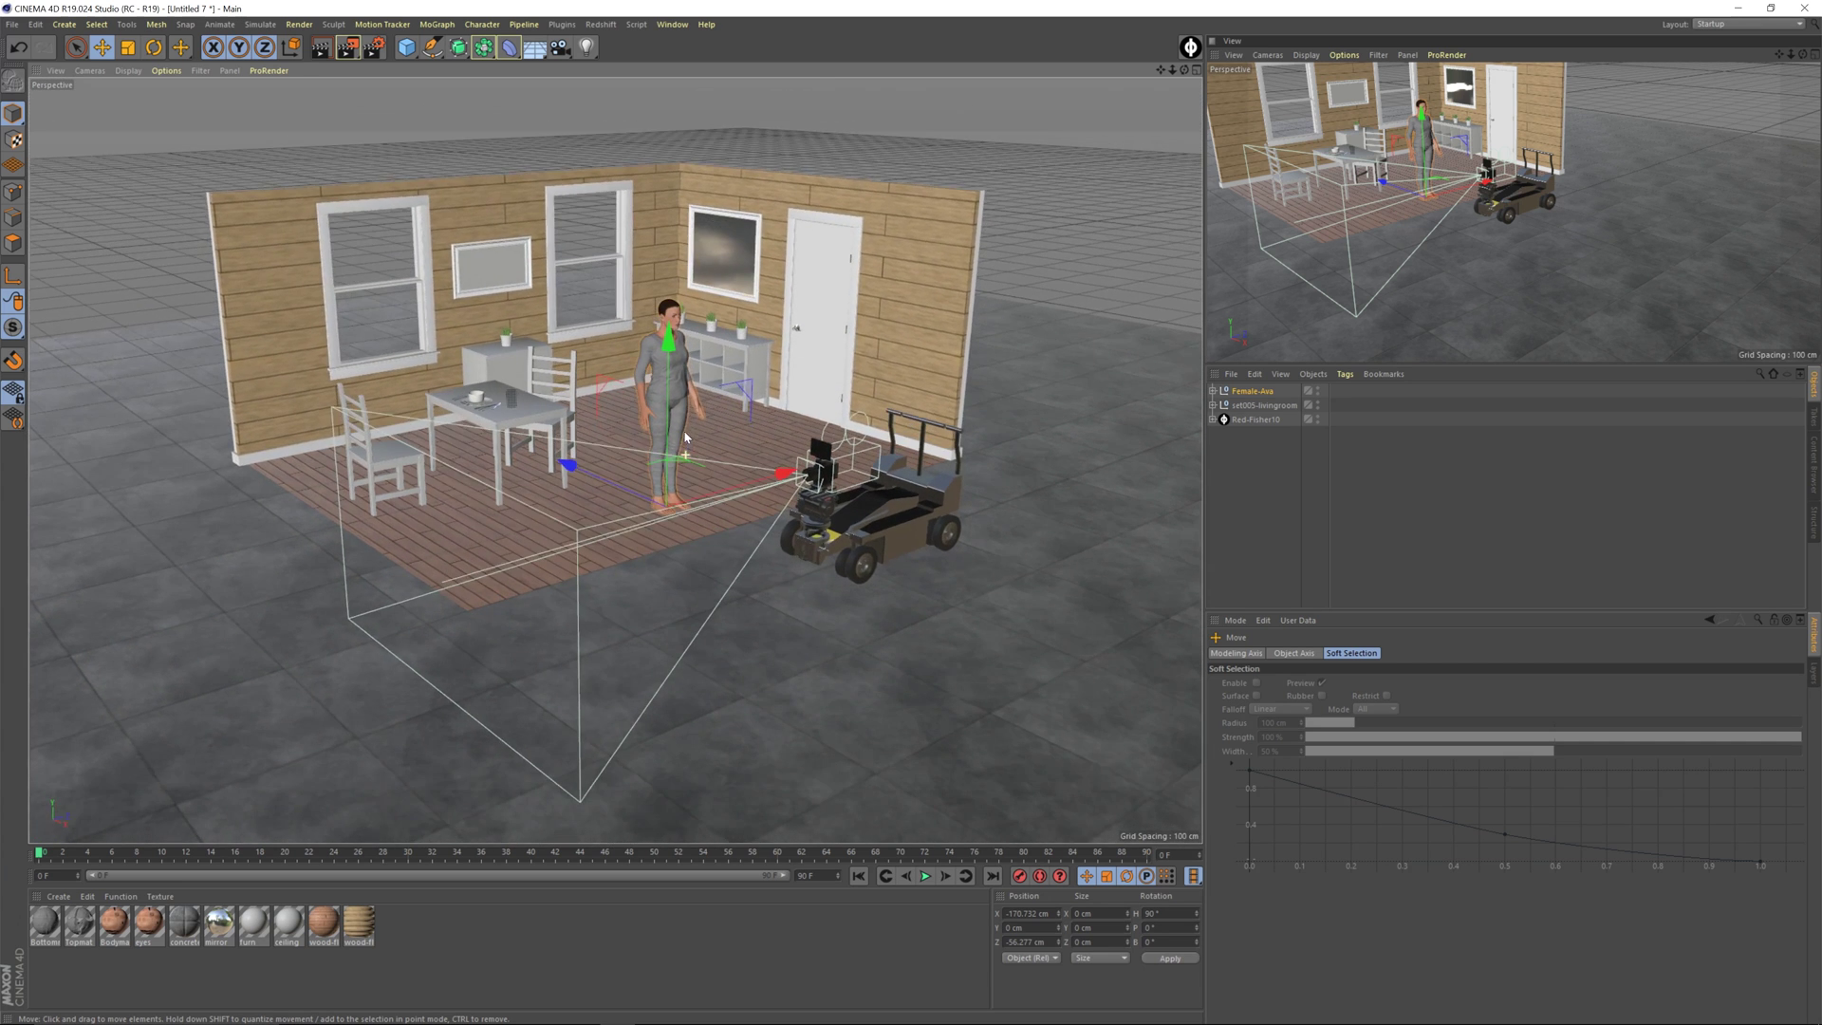
alt+middle_drag(685, 437, 684, 450)
Move the Red-Fisher10 dolly farther from the set along its X and Z axes
click(1269, 443)
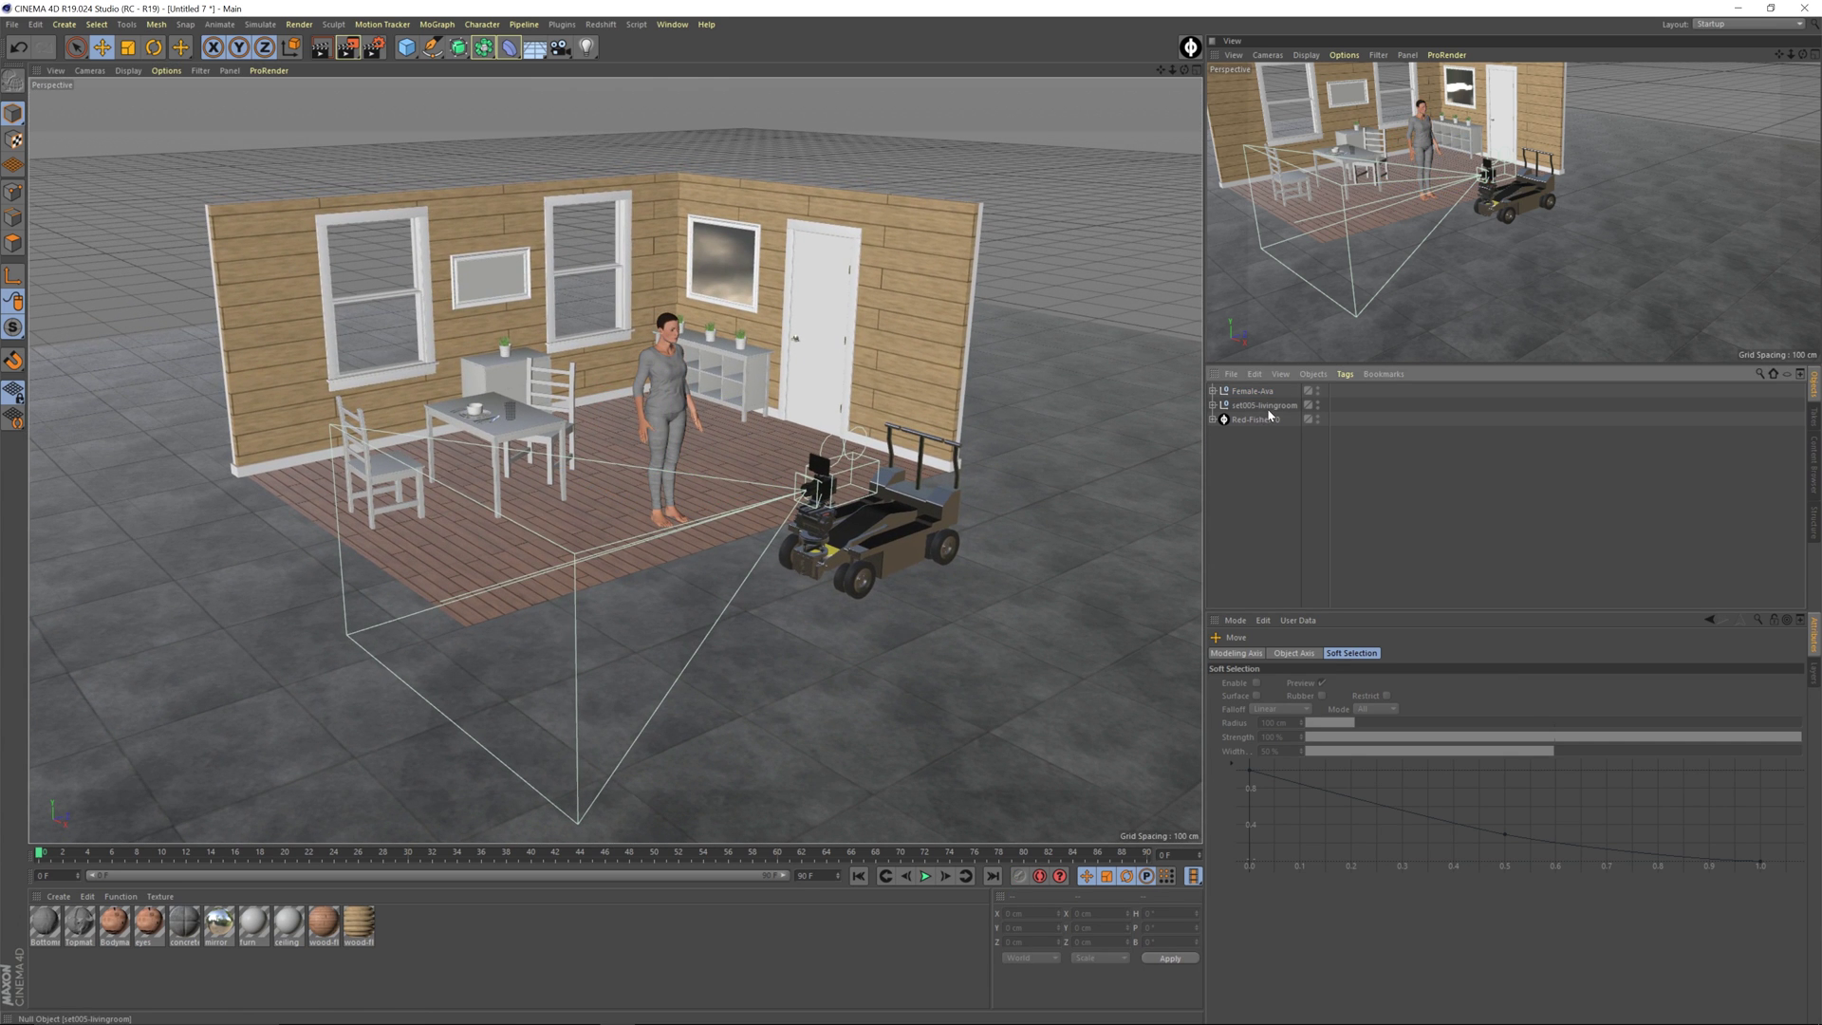
click(1254, 420)
alt+middle_drag(868, 528, 754, 516)
alt+drag(754, 516, 718, 546)
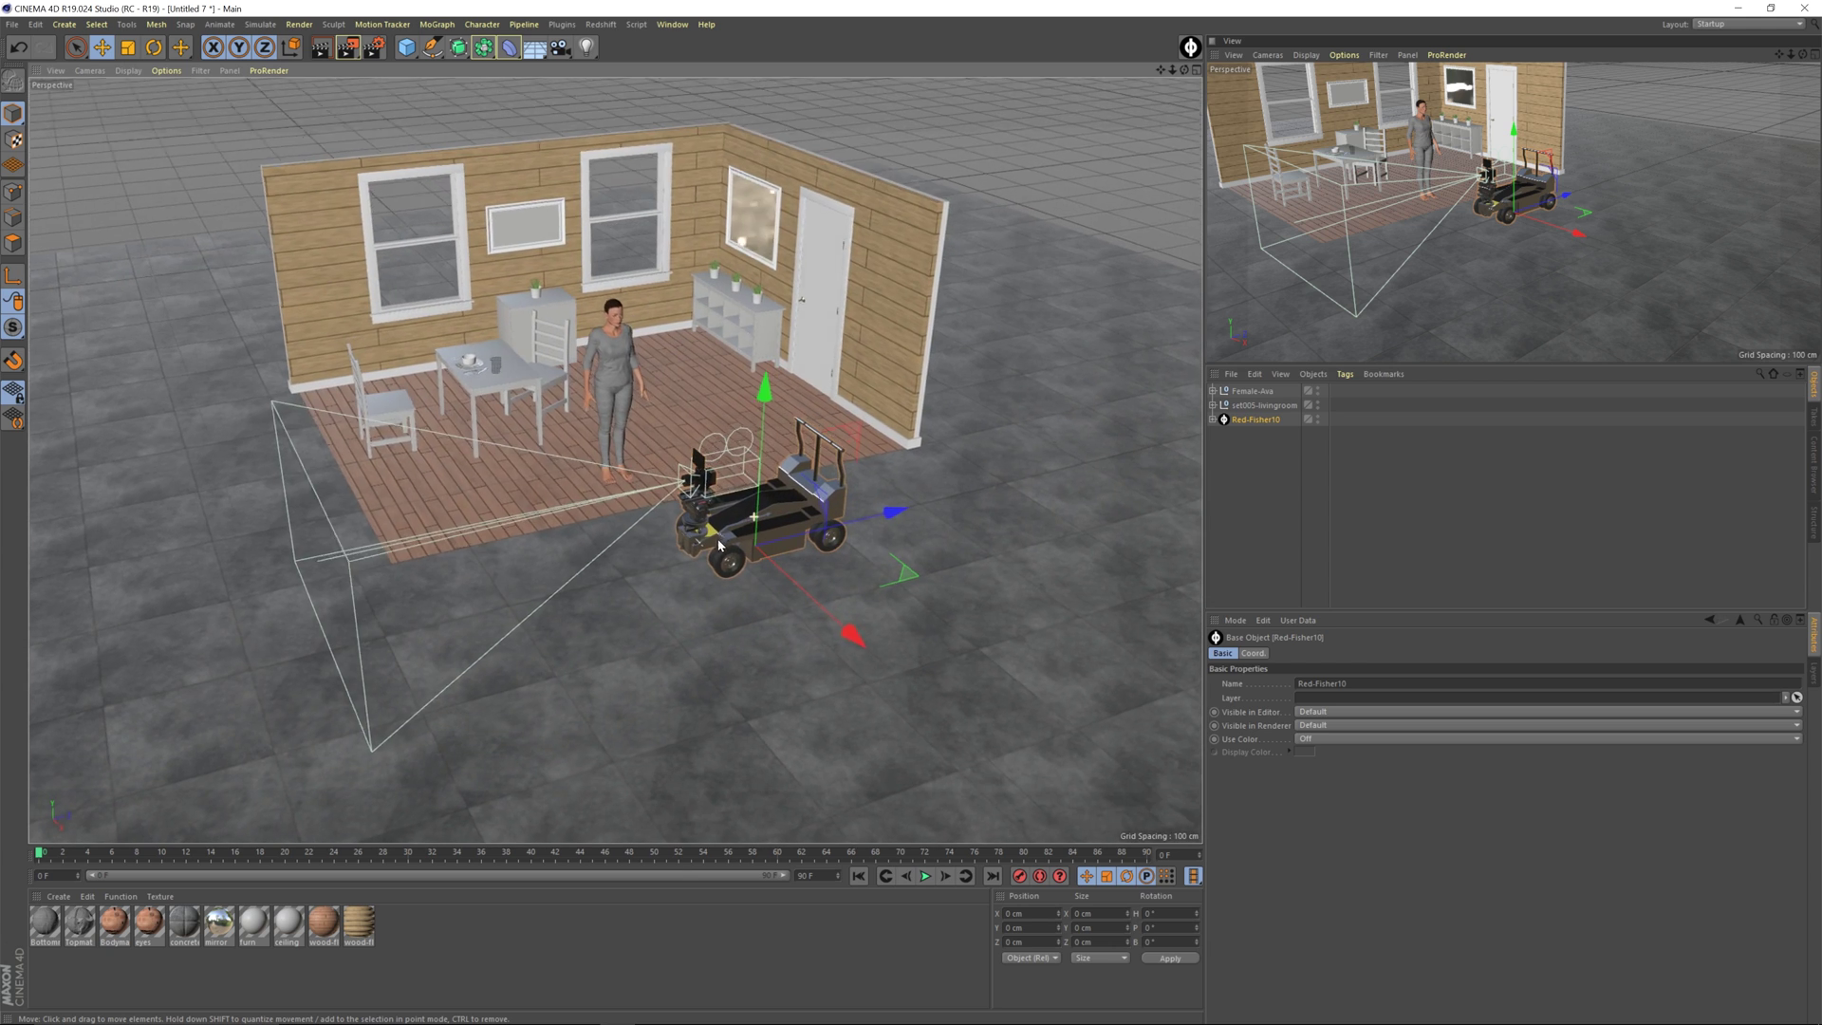
drag(852, 638, 972, 797)
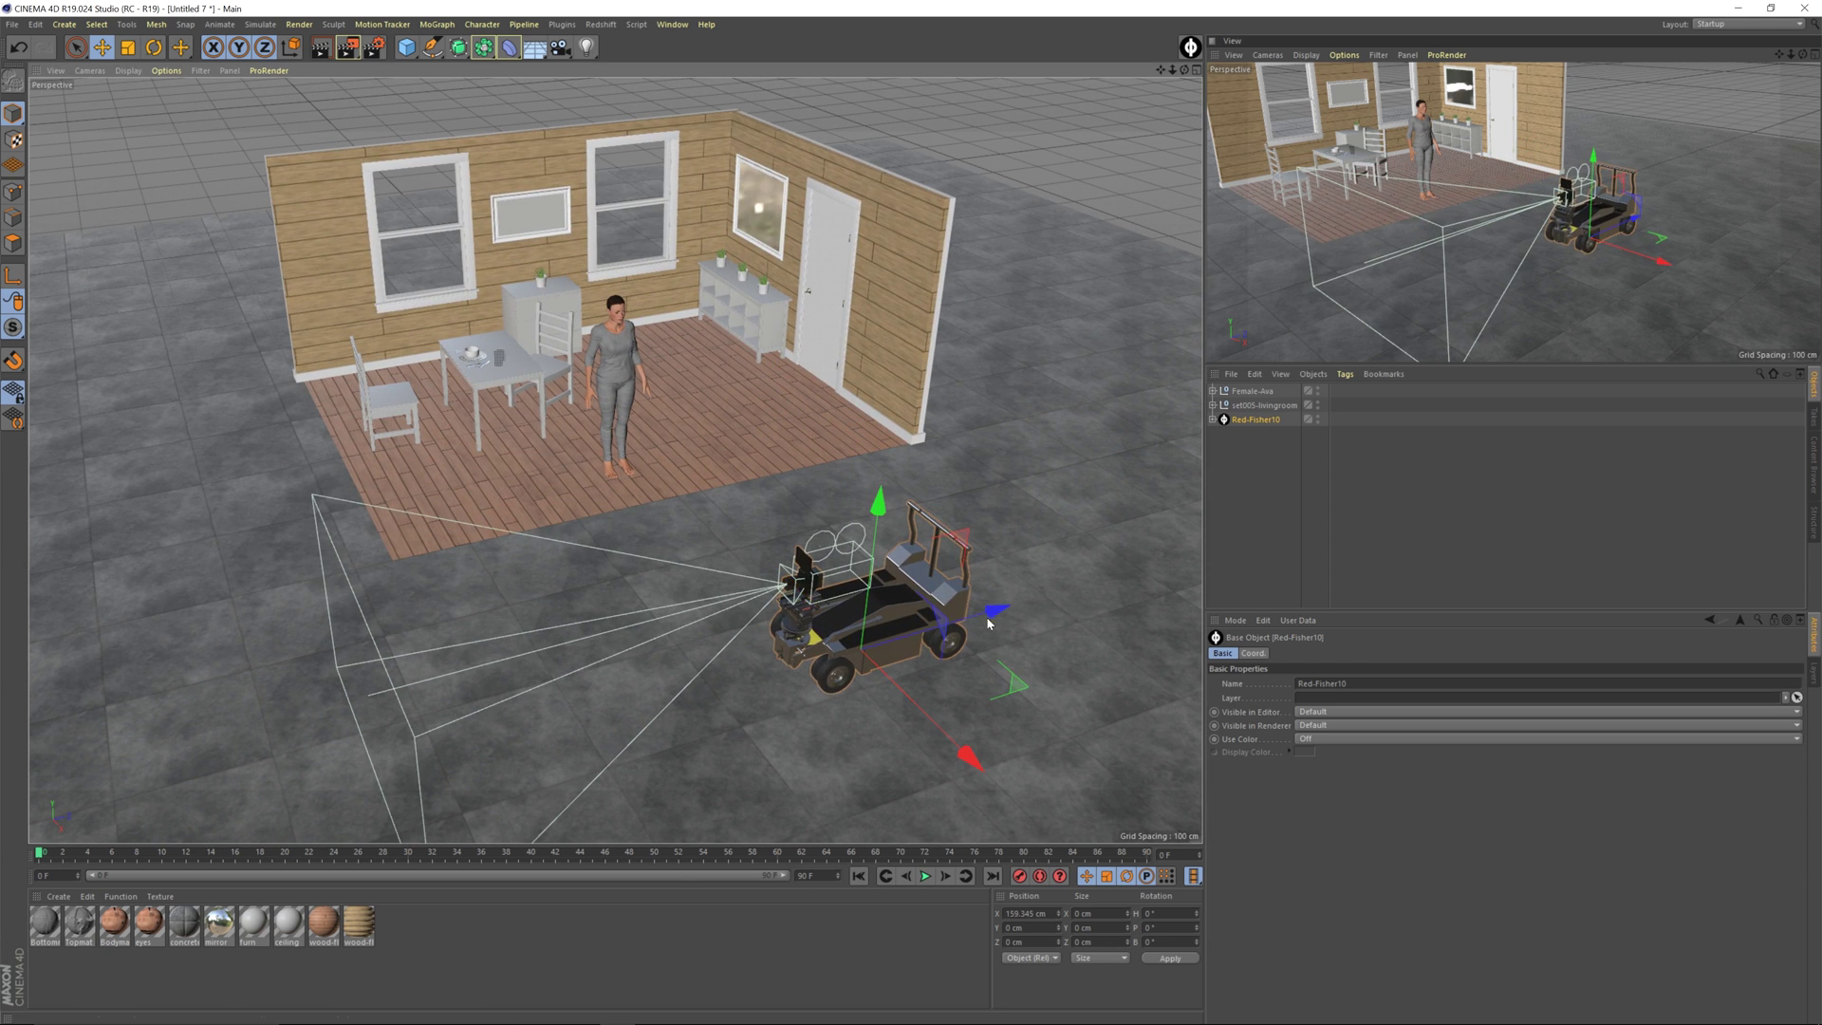
drag(991, 615, 1166, 561)
alt+middle_drag(1052, 557, 951, 555)
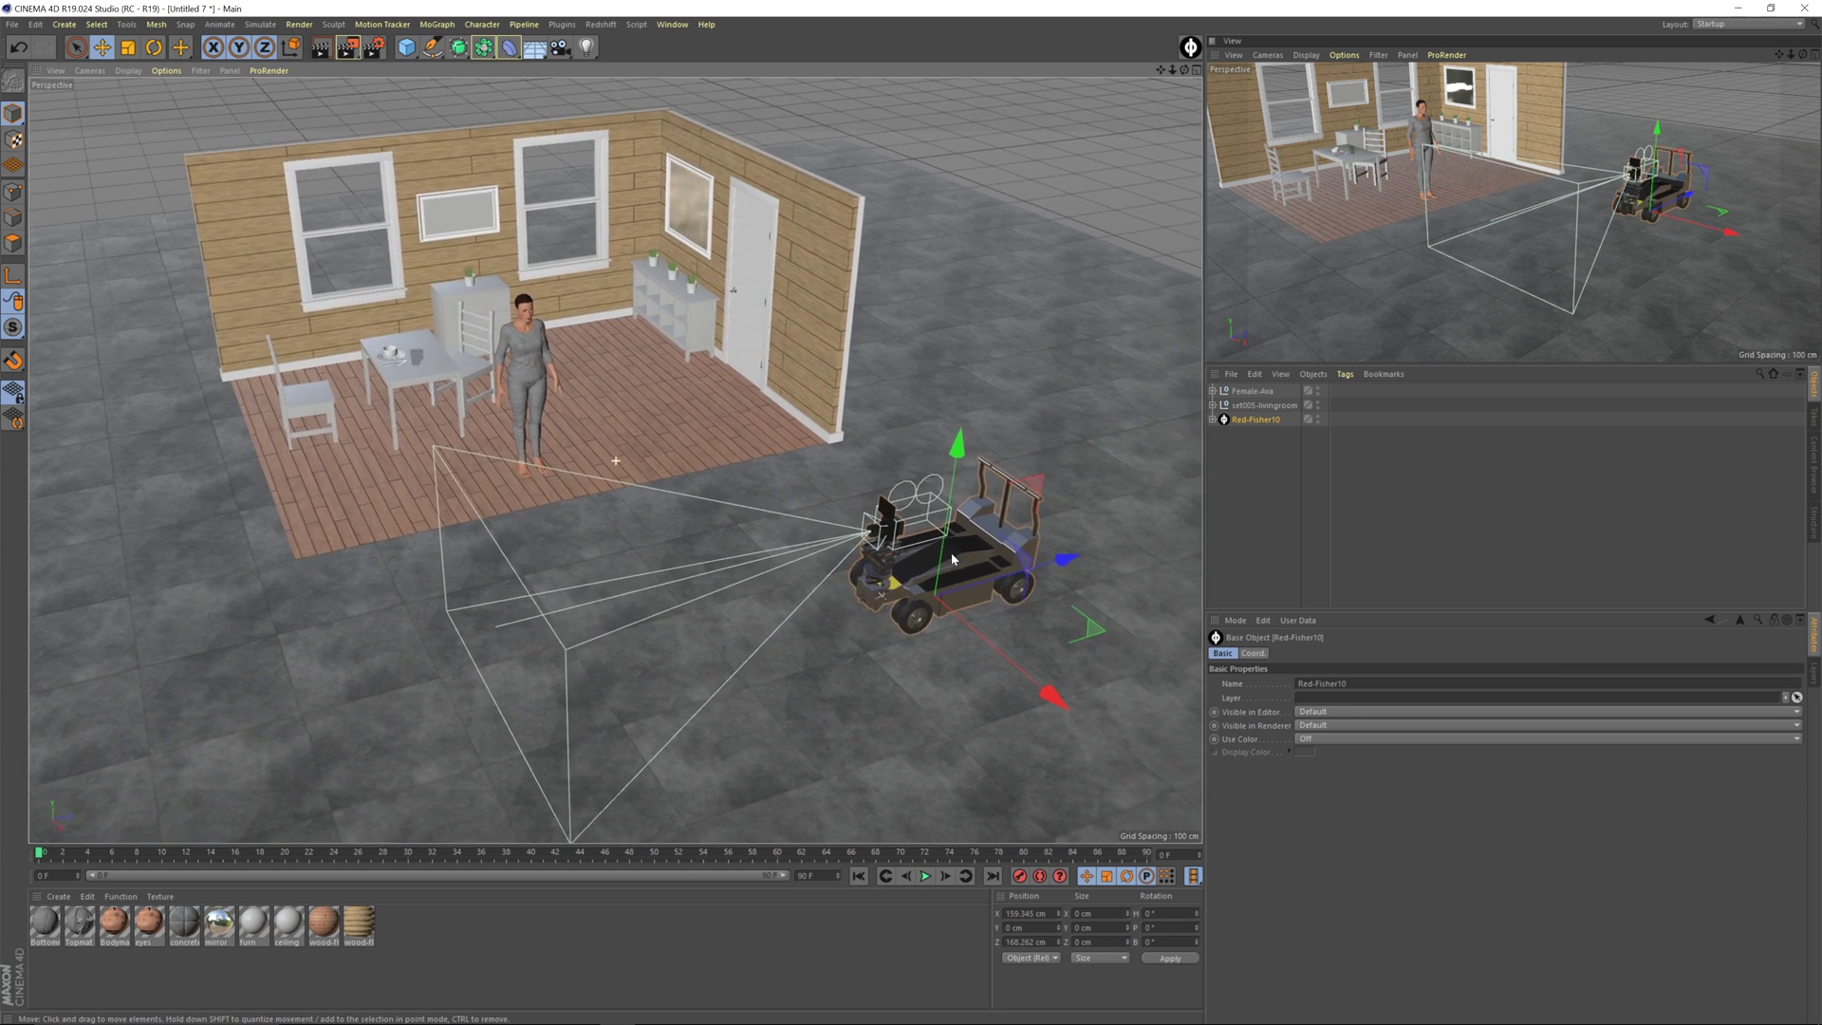
mouse_move(951, 558)
alt+mouse_down()
mouse_move(925, 575)
mouse_move(961, 560)
alt+mouse_up()
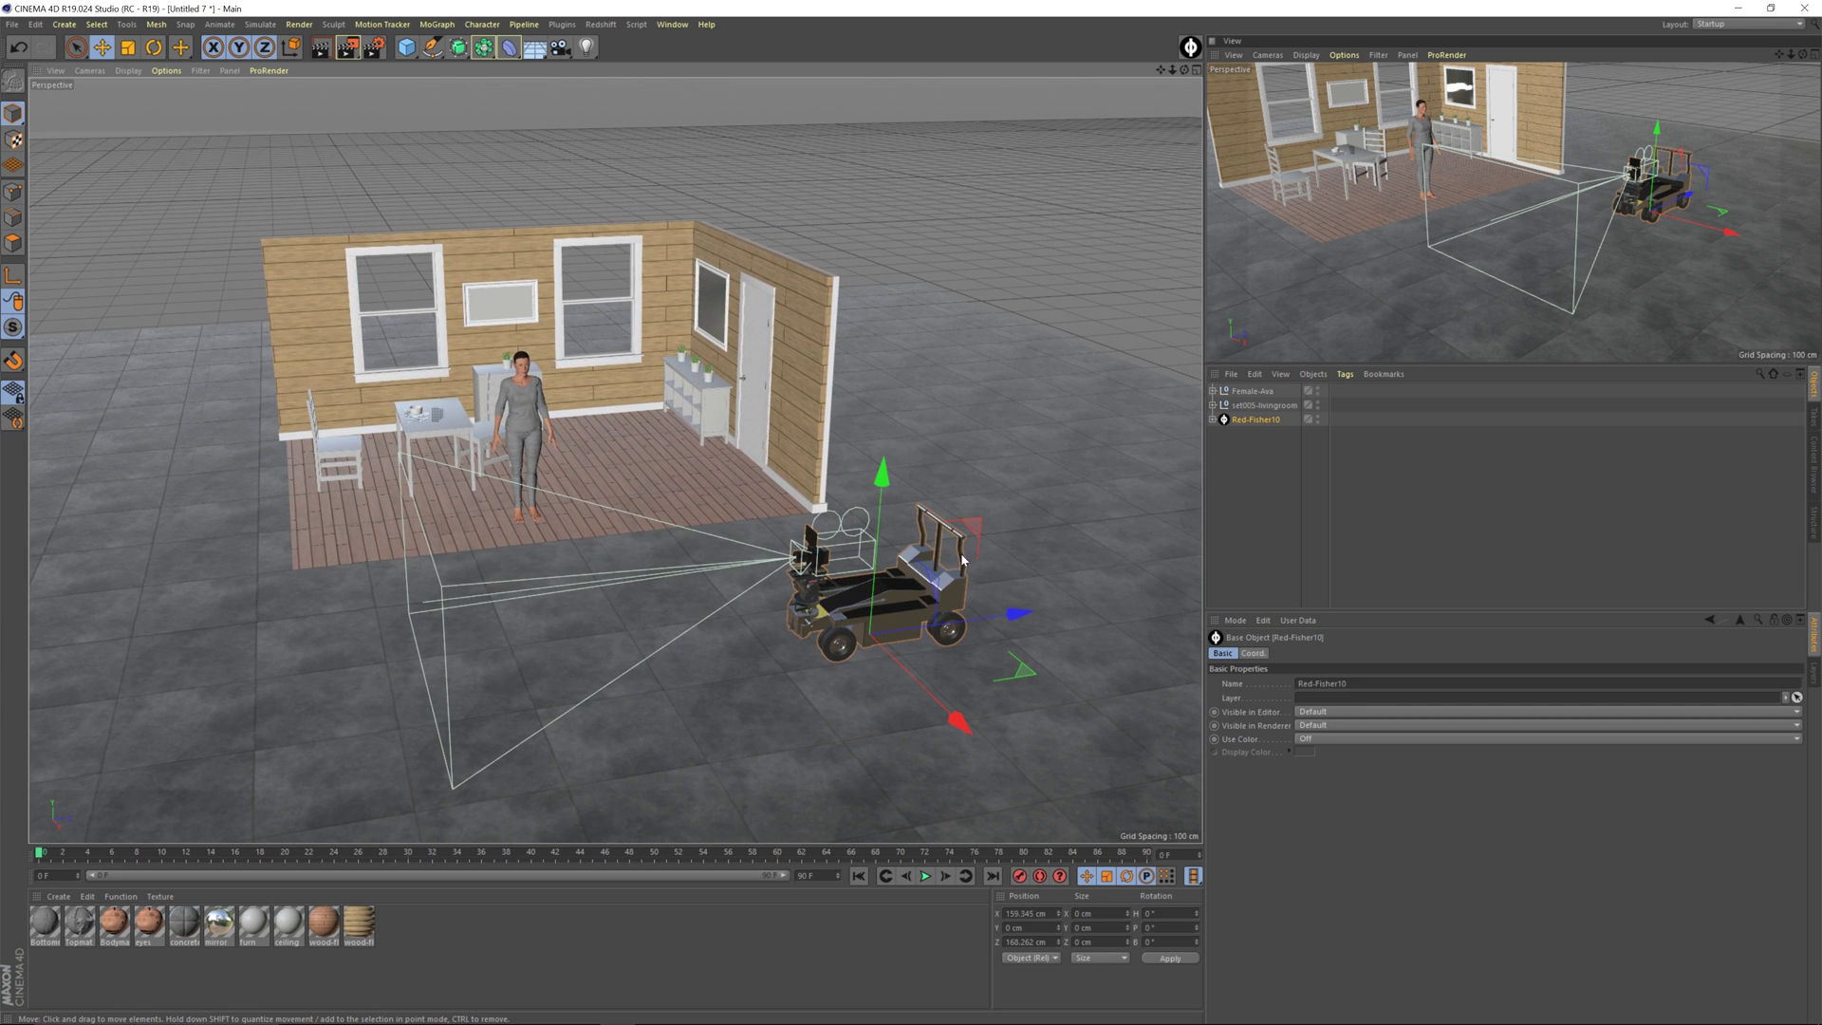
Set the small viewport to look through the dolly's camera and expand the Red-Fisher10 and Red-DSMC2 hierarchies
click(1273, 59)
mouse_move(1324, 94)
click(1423, 114)
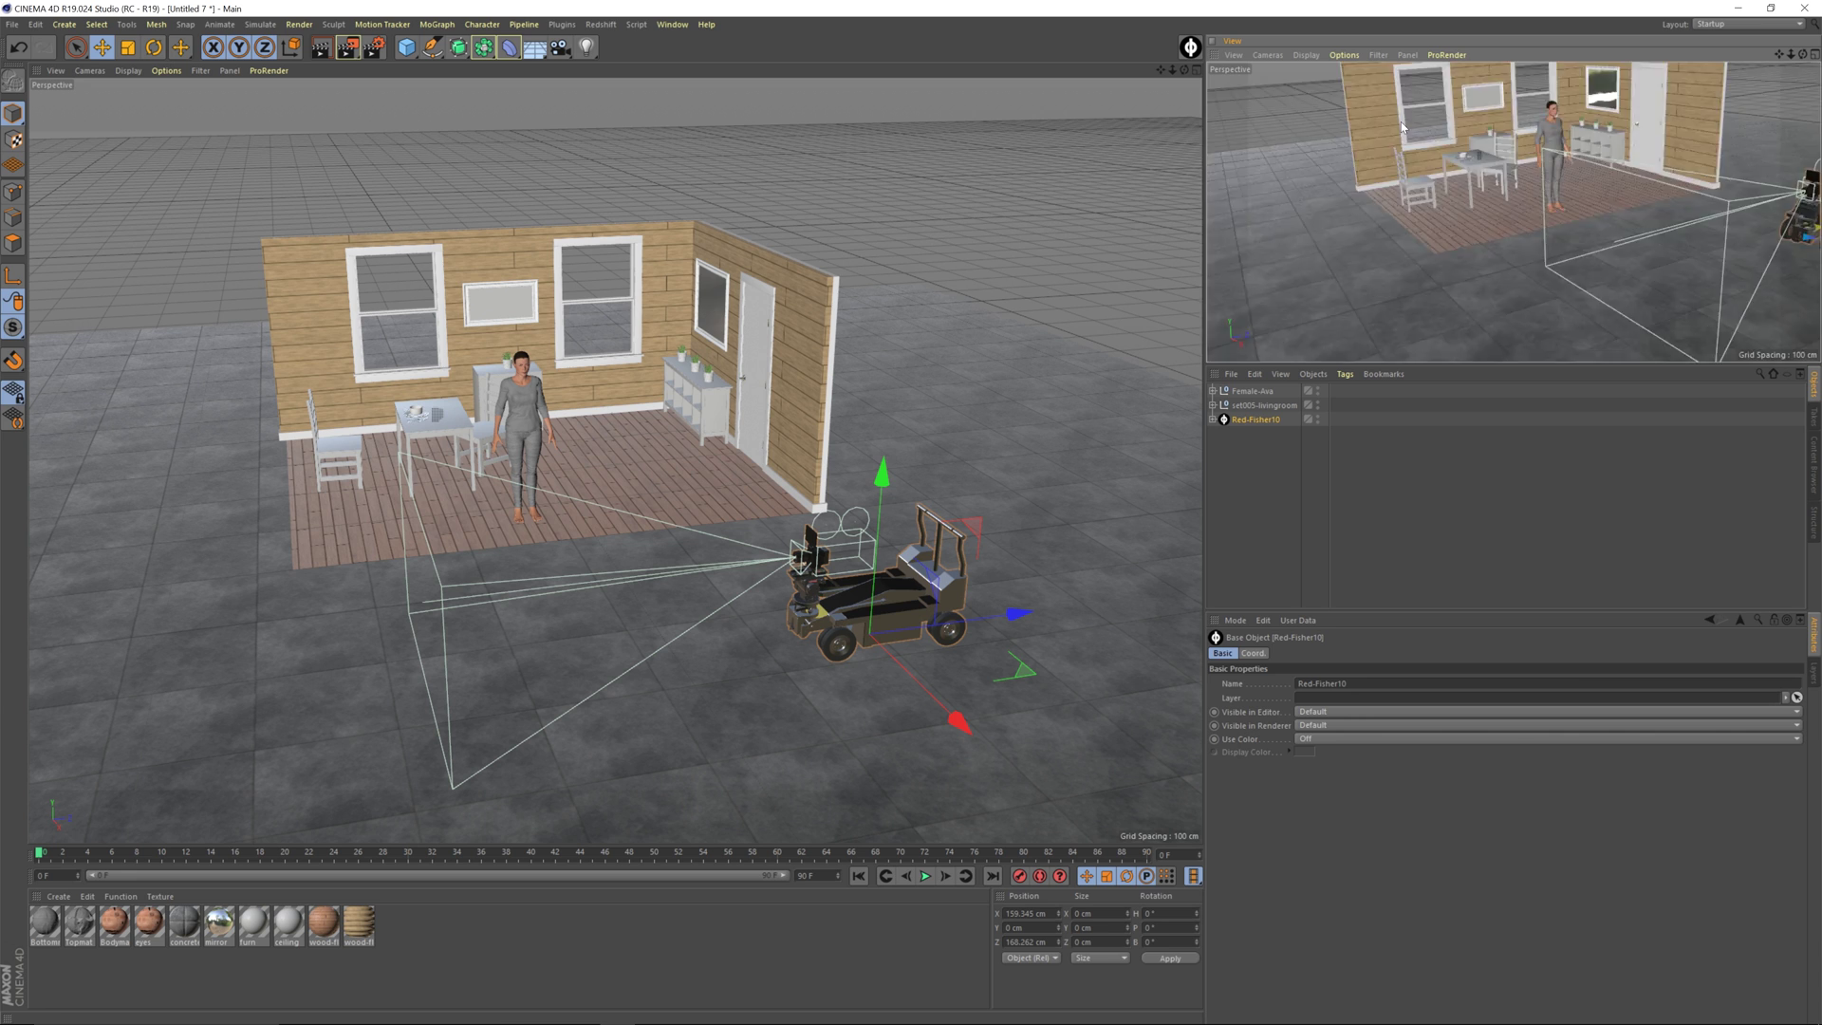
click(1212, 419)
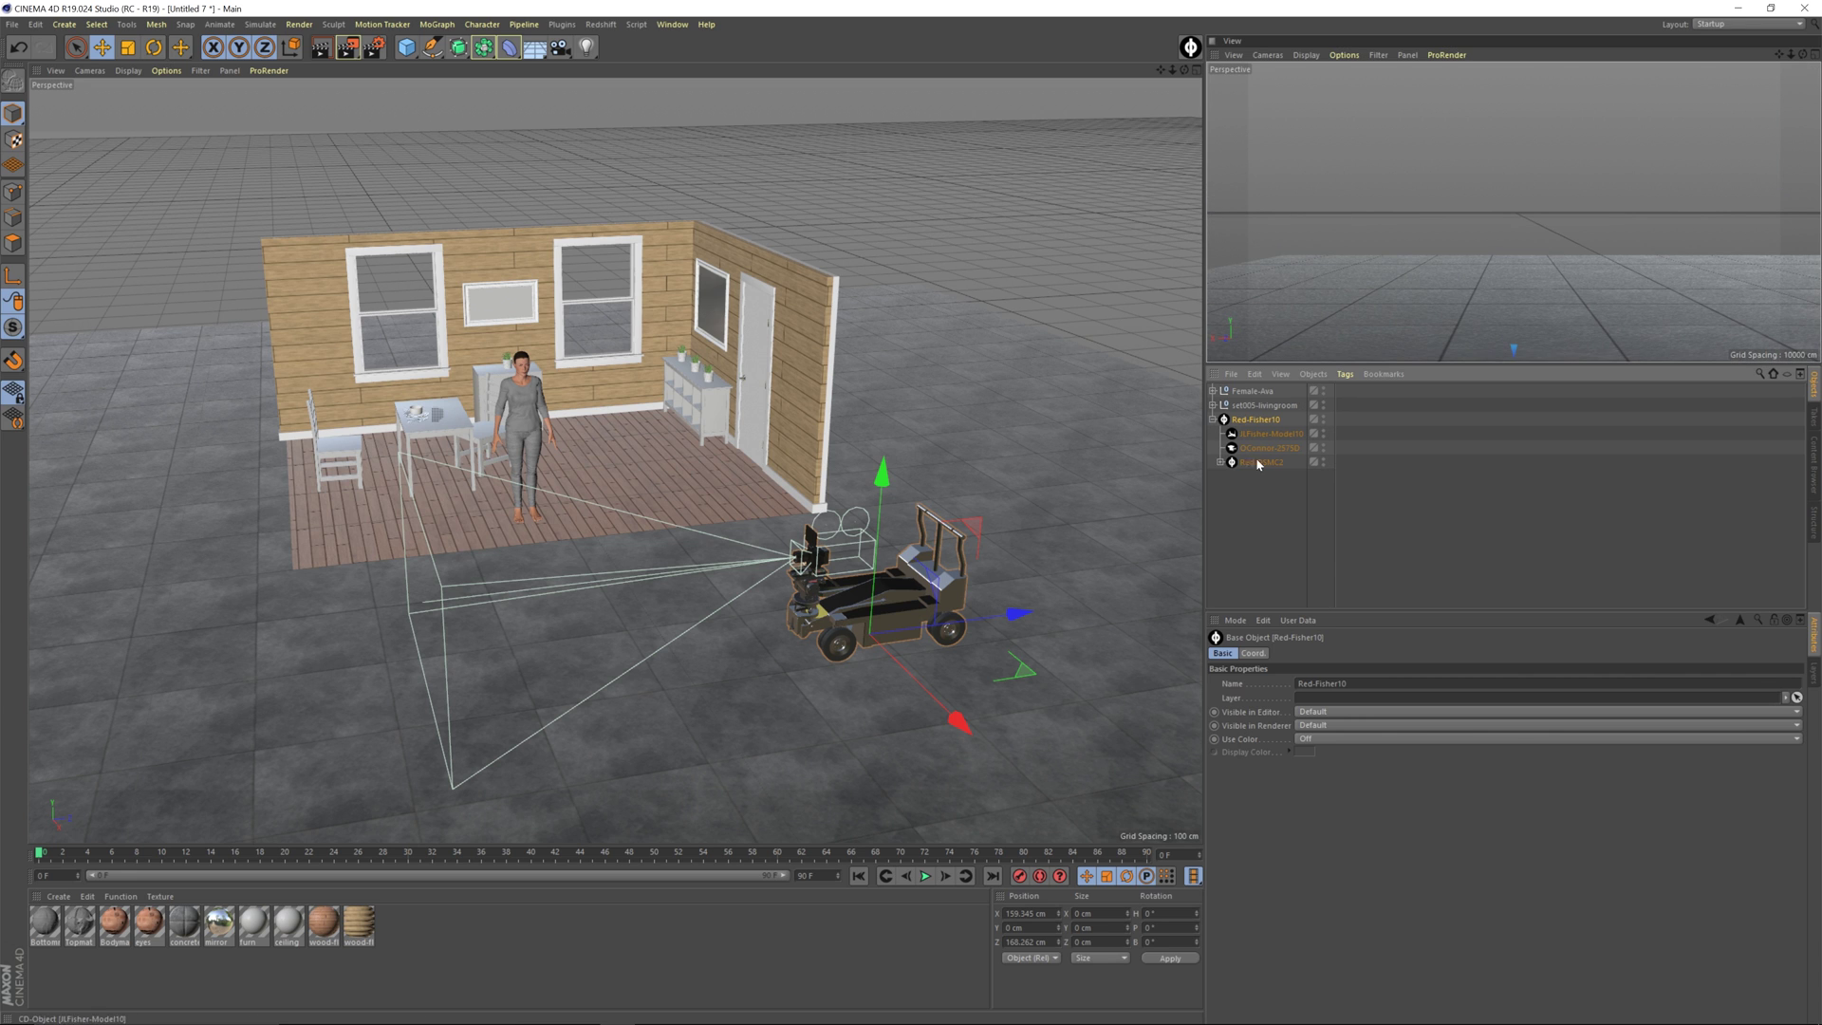
click(1221, 462)
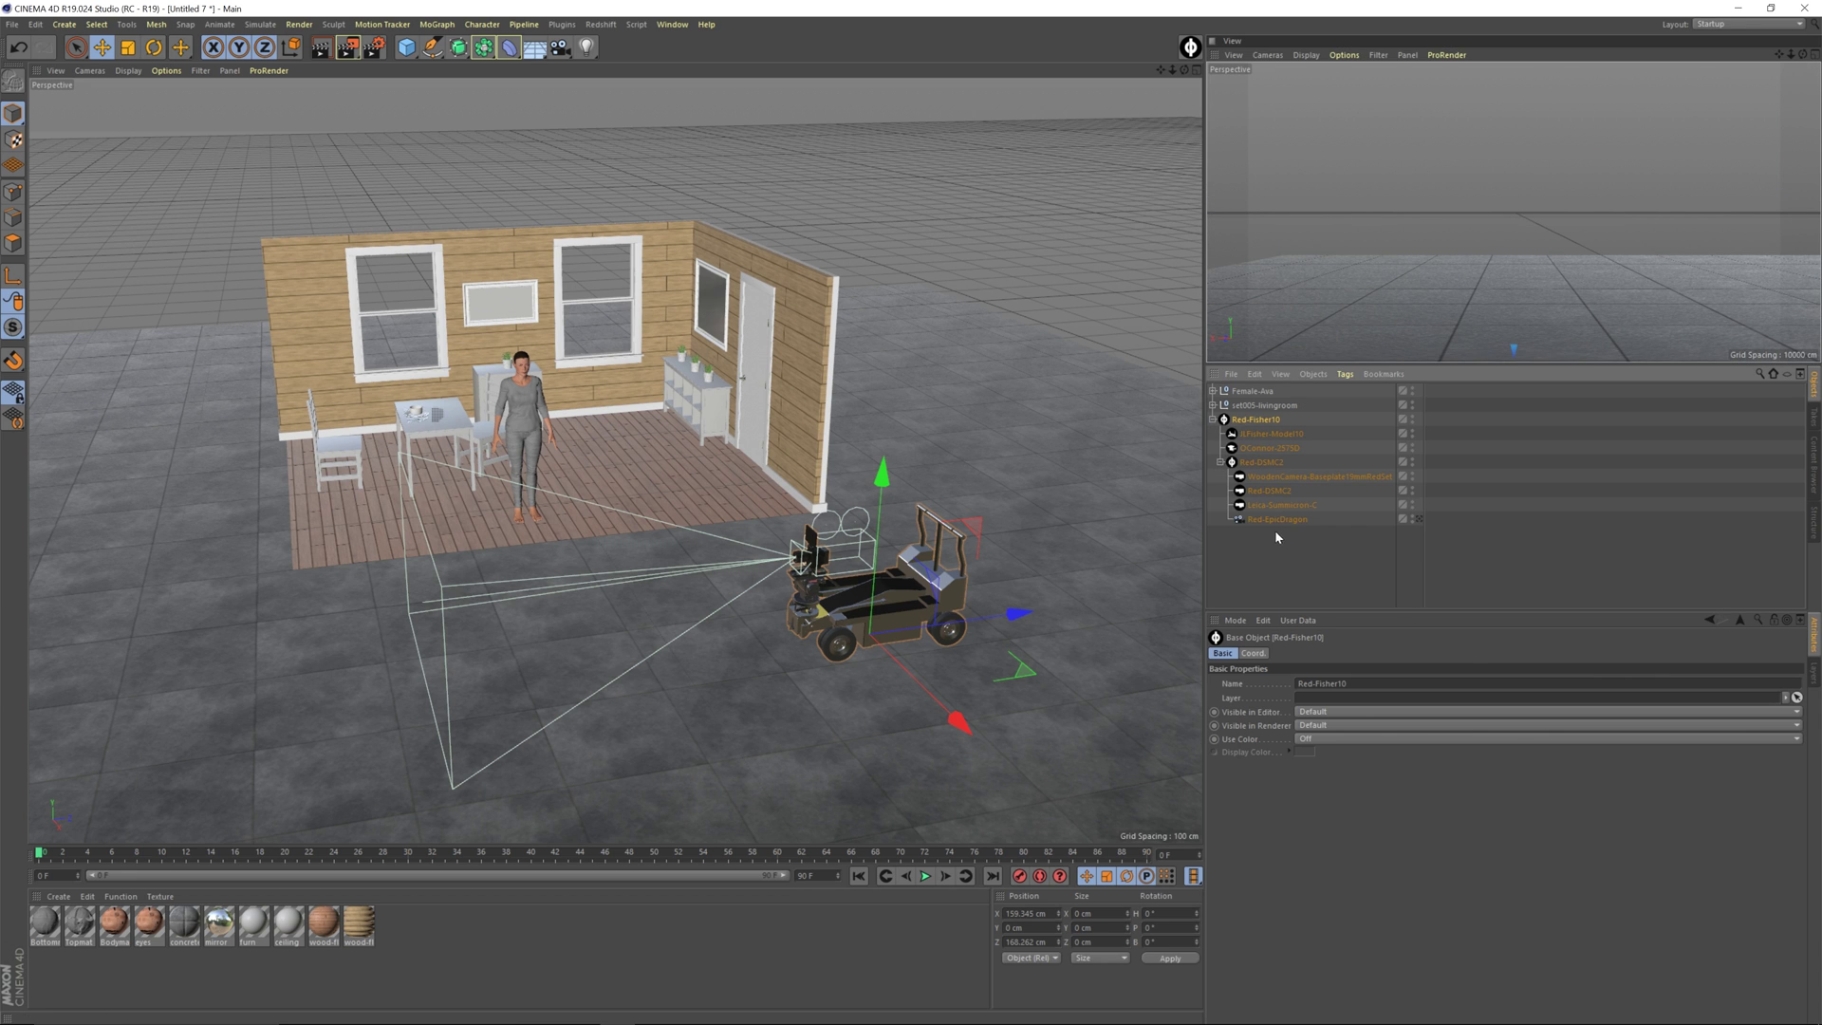
Pan the OConnor-2575D head to about -61.9° and raise the Fisher dolly's Center Column Height to about 16
click(1272, 448)
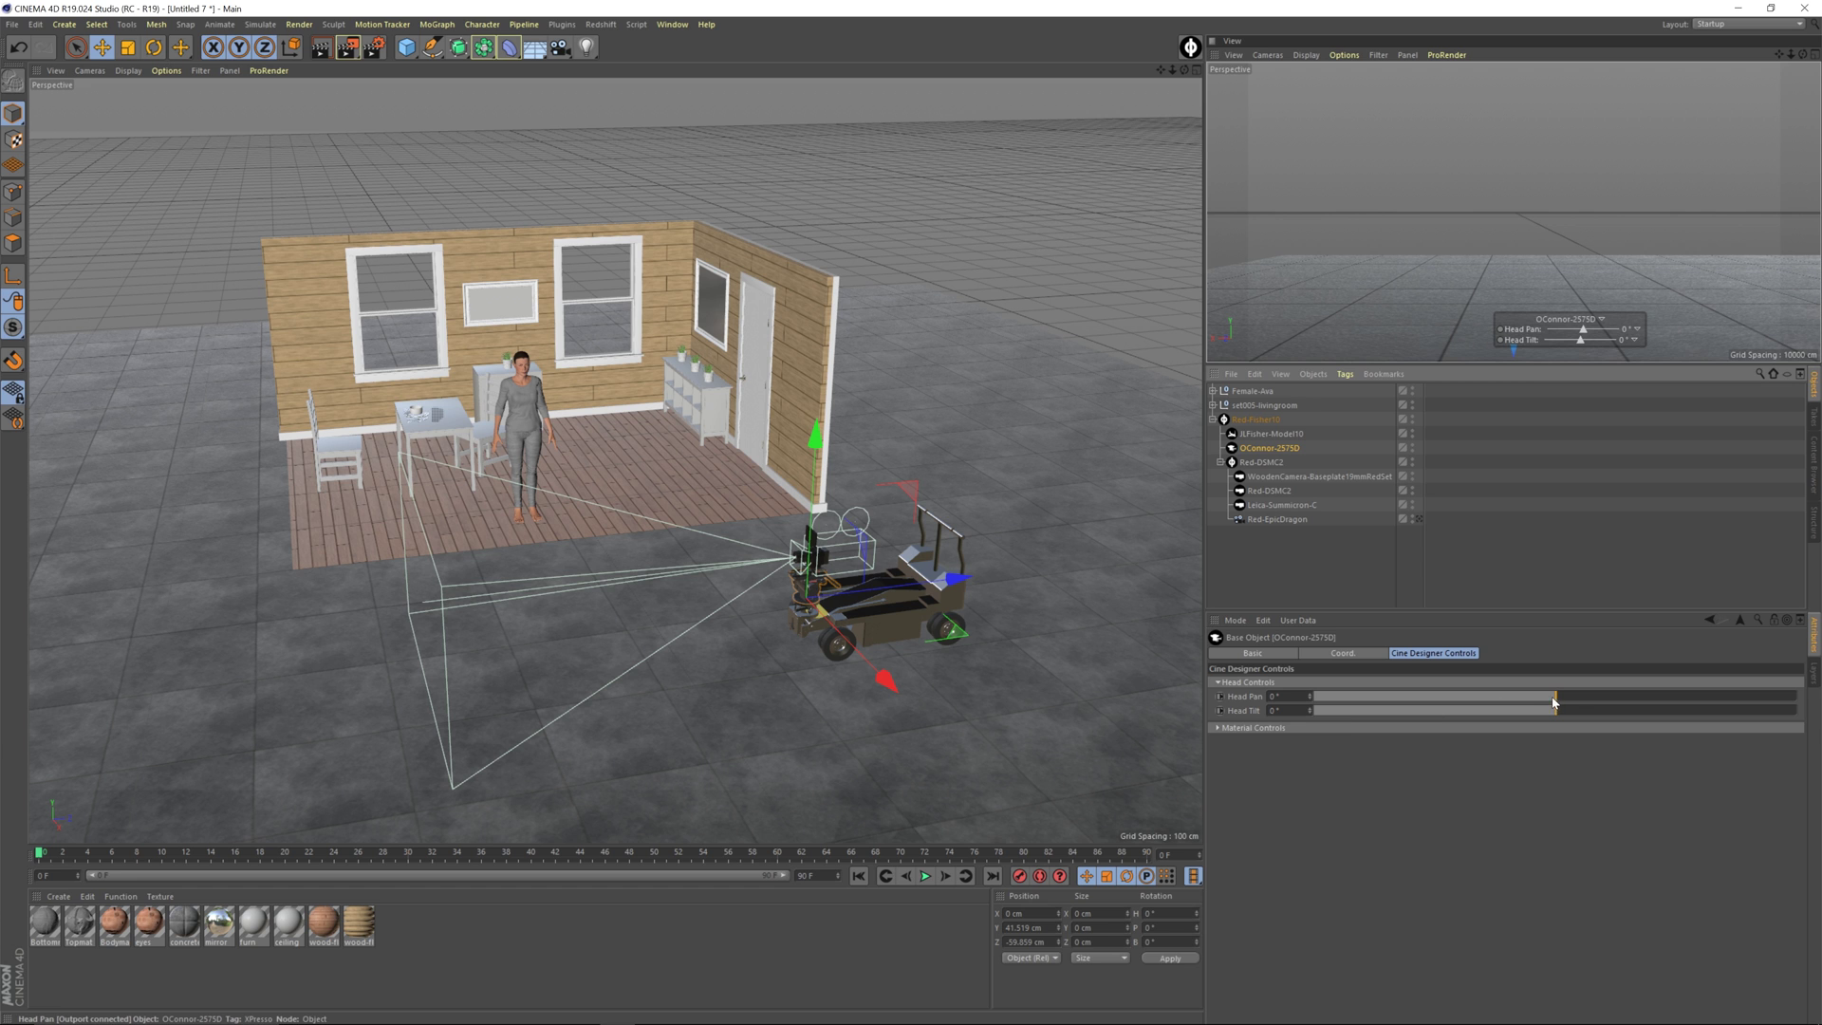
drag(1555, 697, 1516, 705)
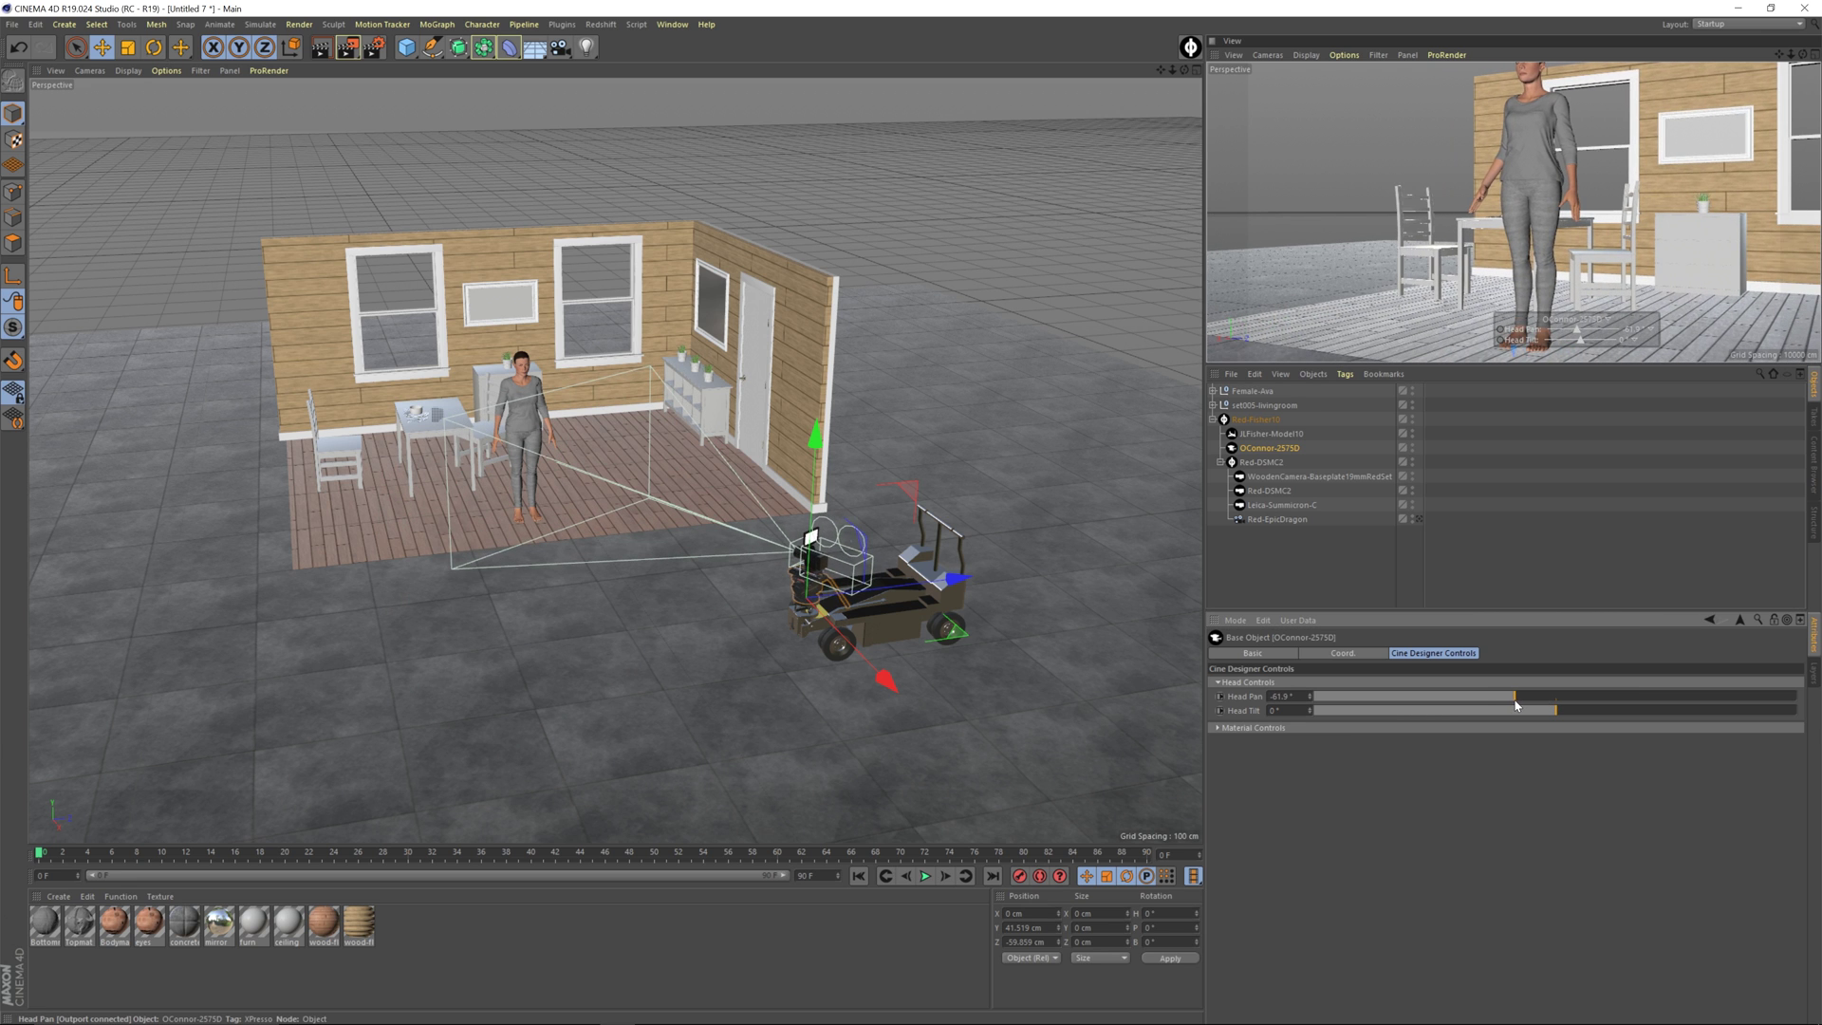
click(1271, 434)
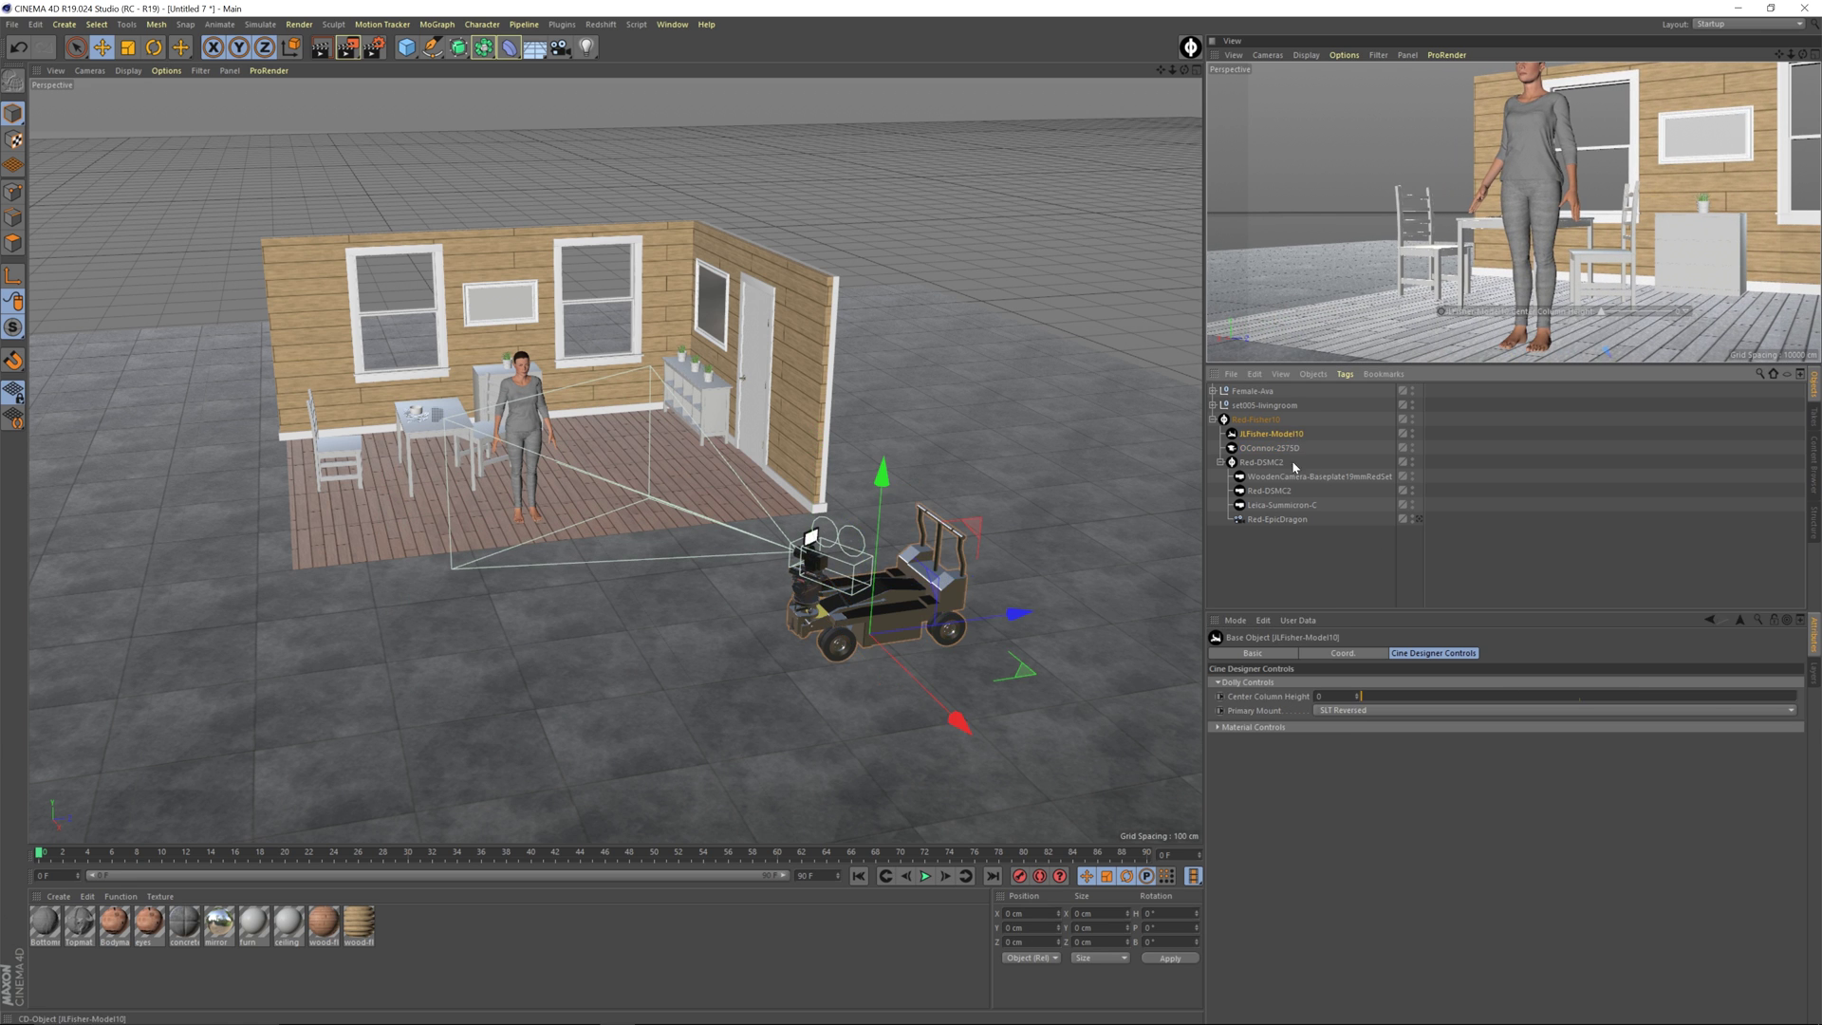
drag(1367, 698, 1433, 706)
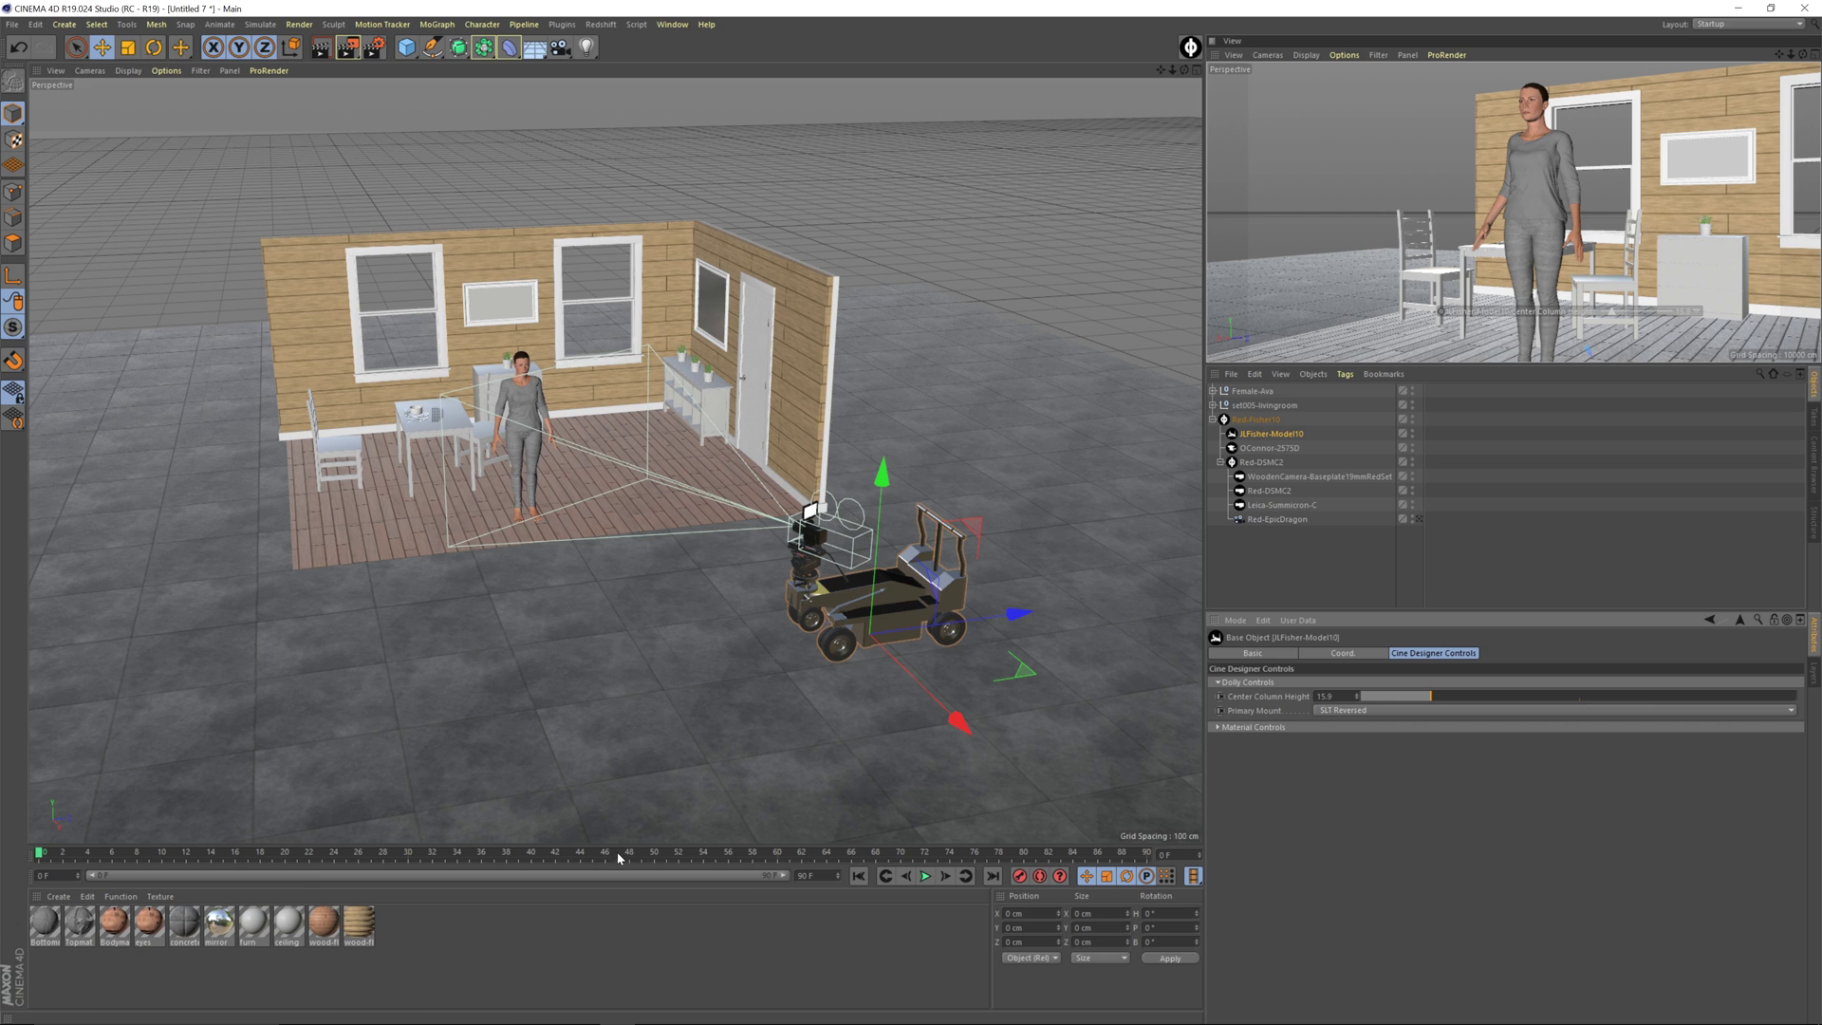
Scrub the playhead along the timeline and return it to frame 0
drag(618, 859, 1139, 866)
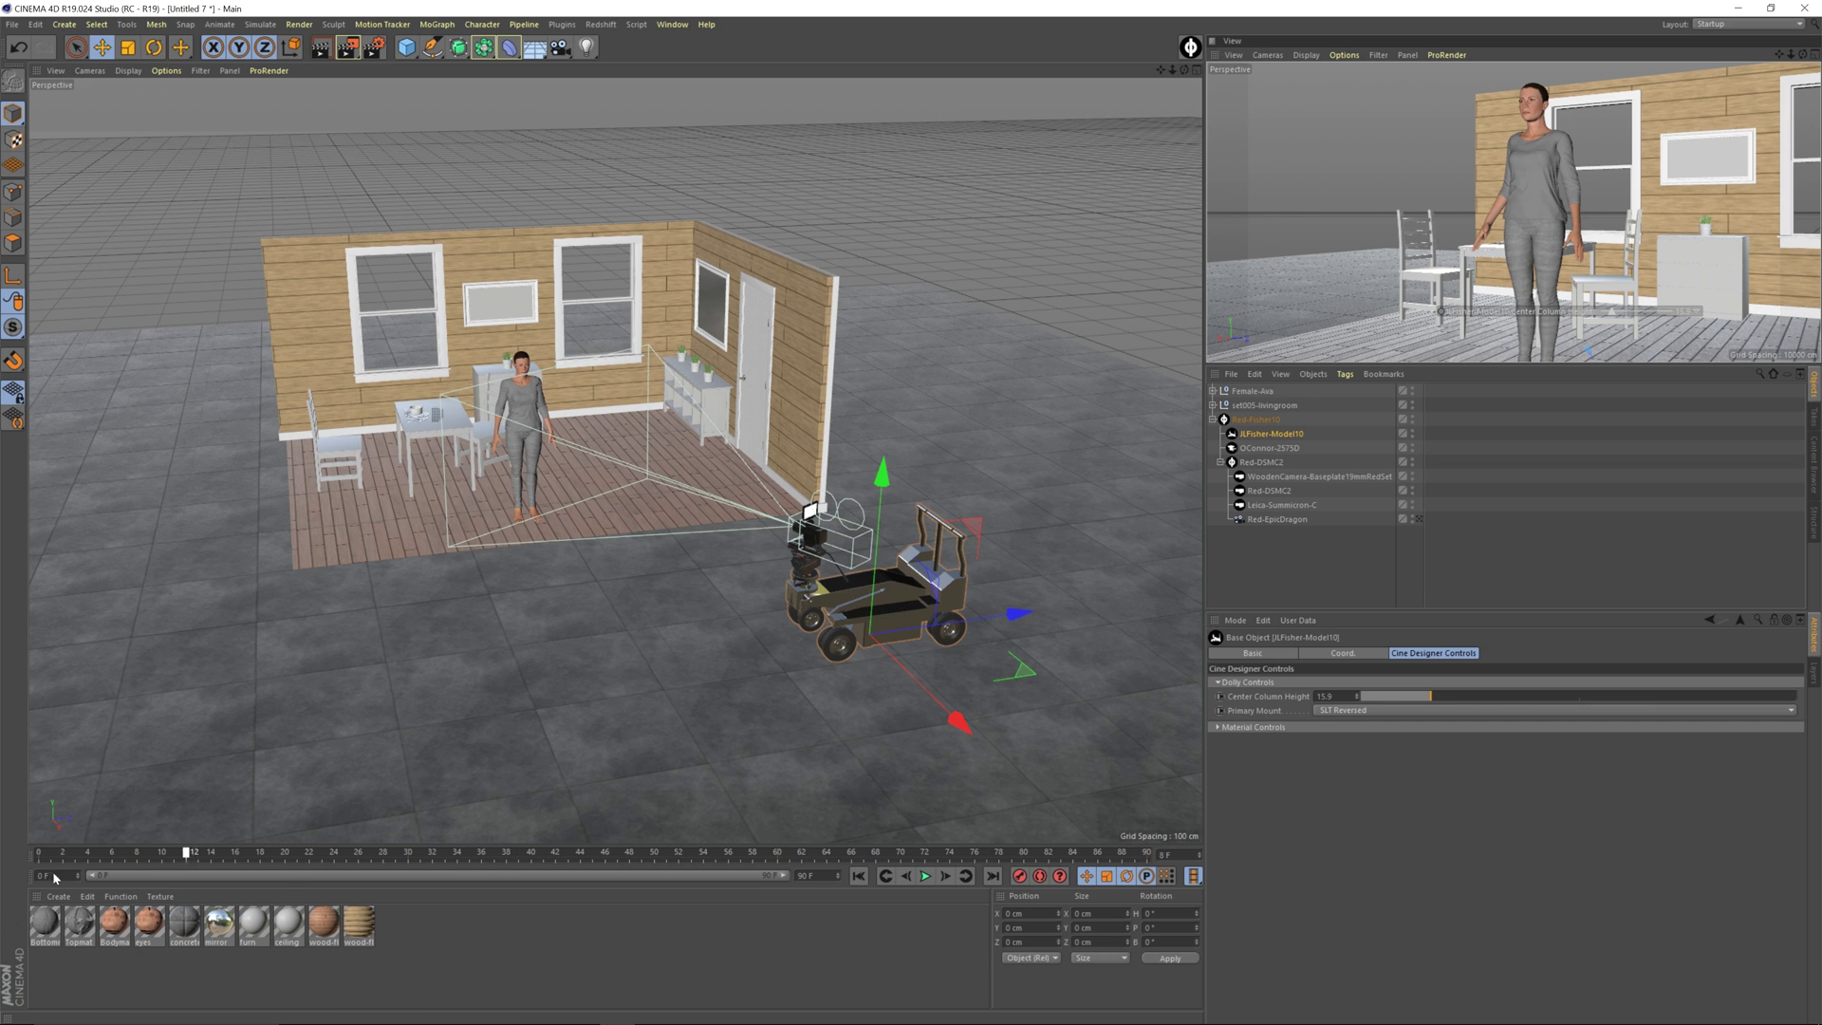
drag(38, 858, 429, 875)
drag(877, 877, 1129, 865)
Deselect all objects and show the Project settings in the Attribute Manager
click(1306, 555)
click(1236, 620)
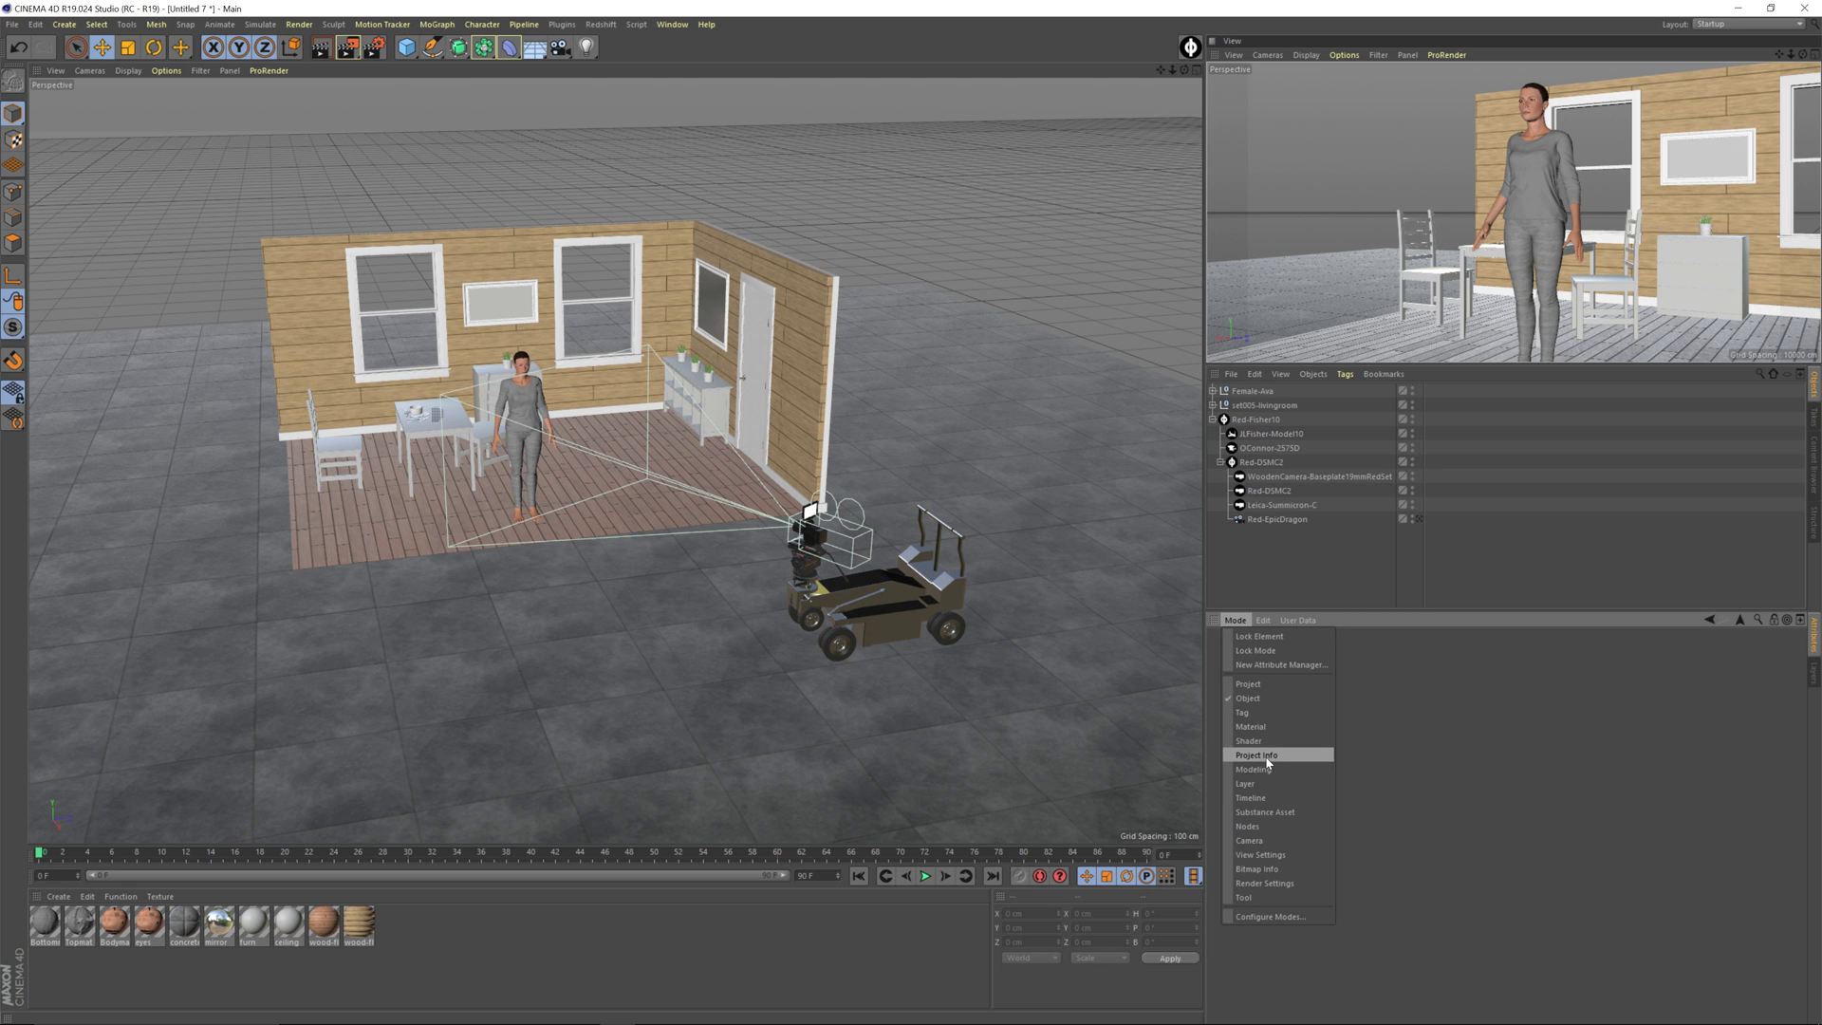
click(1267, 756)
click(1236, 620)
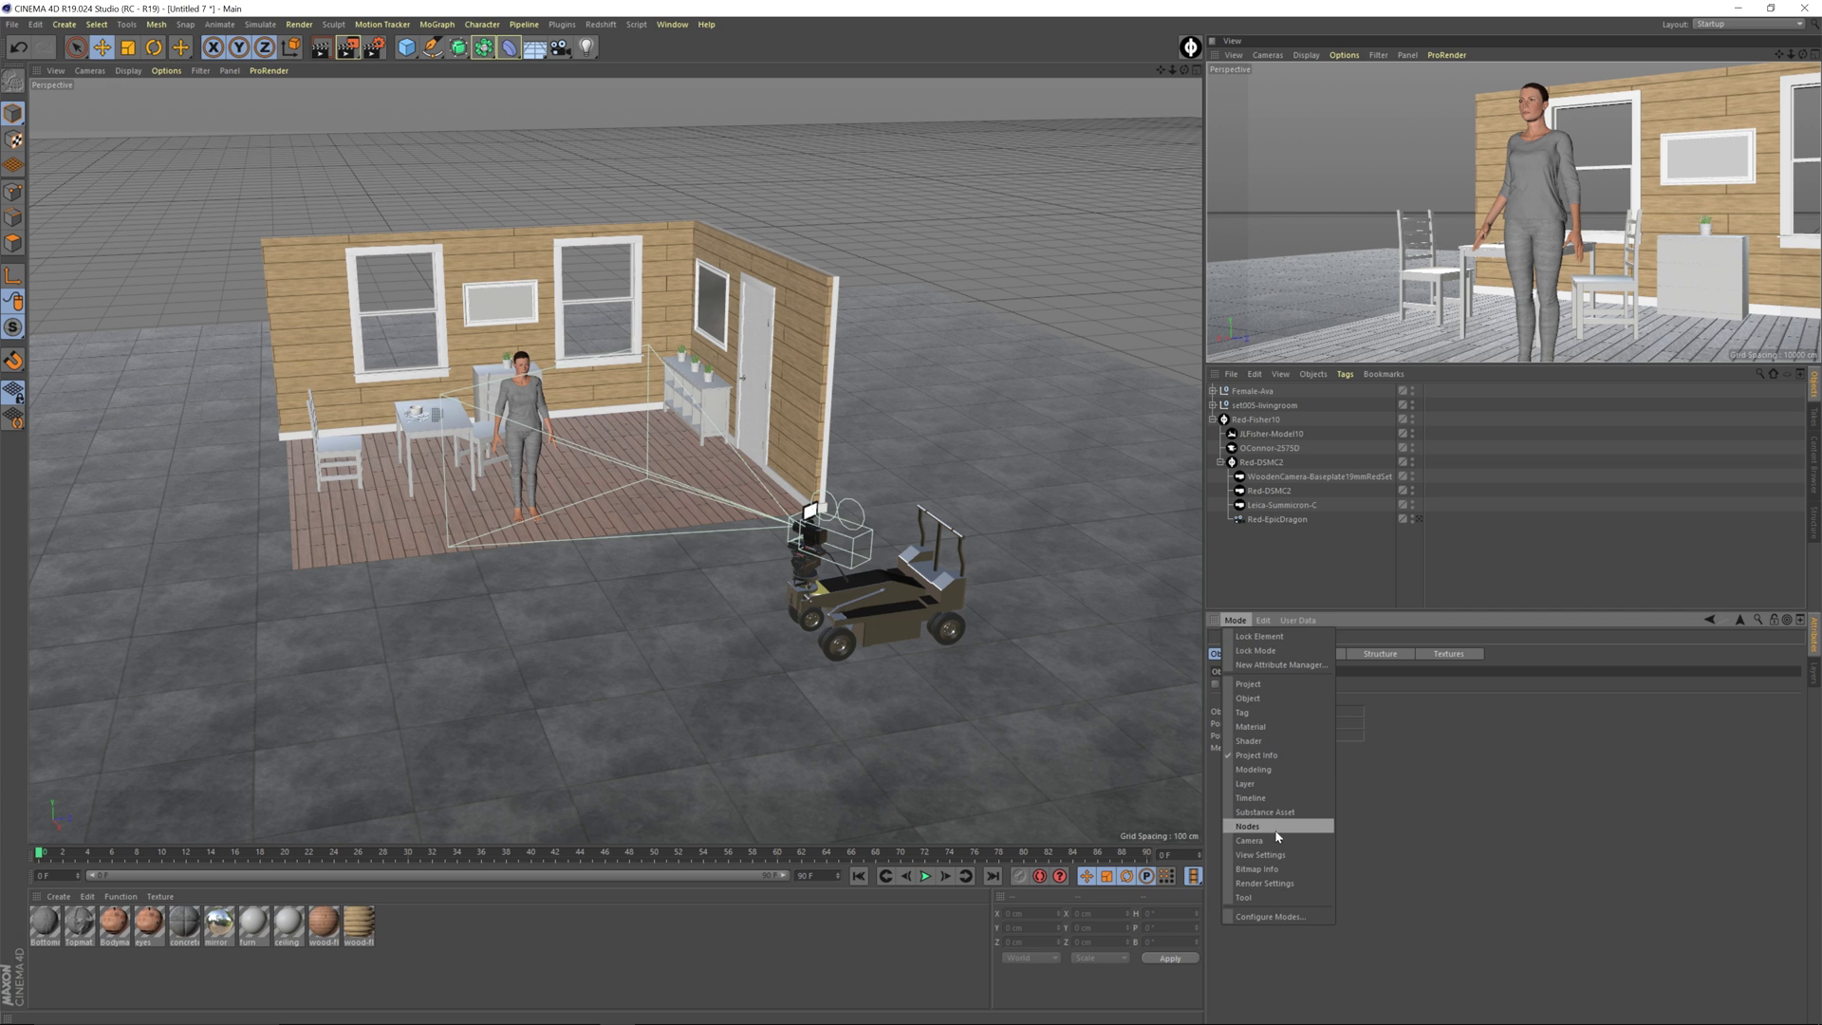
click(1265, 685)
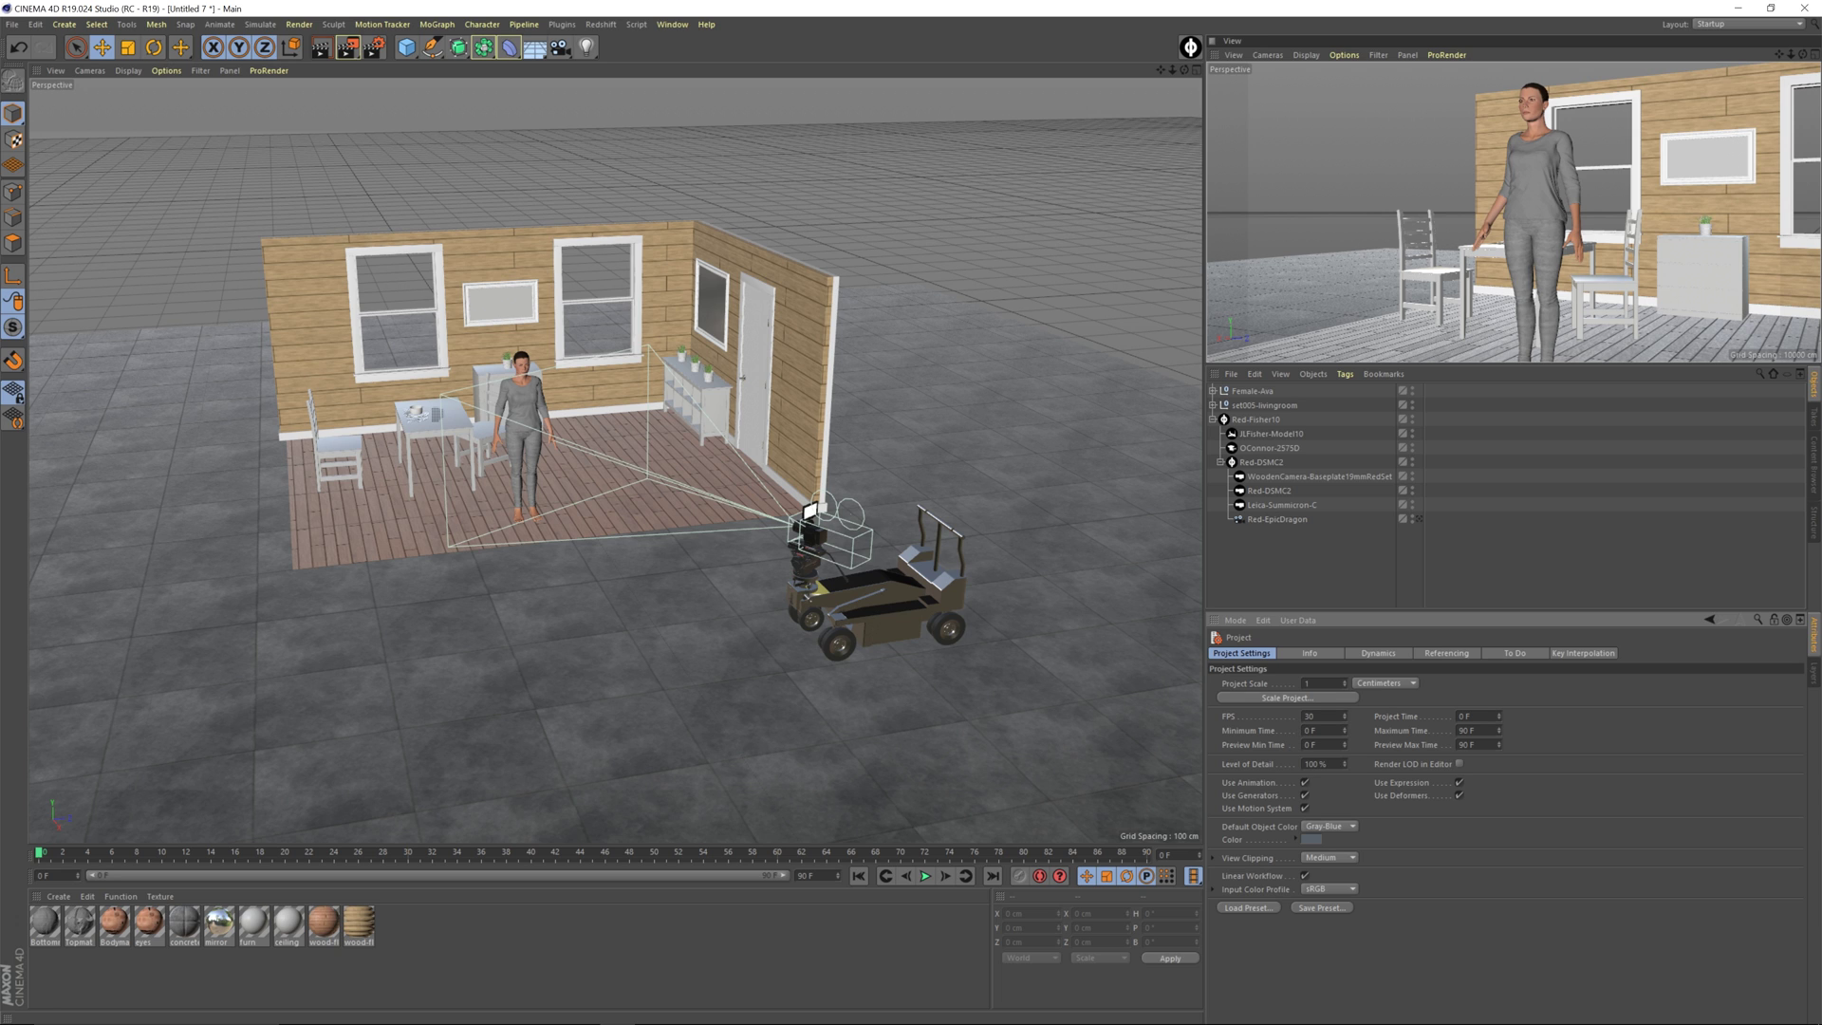
Set the project's maximum time to 150 frames and extend the preview range to frame 150
click(811, 875)
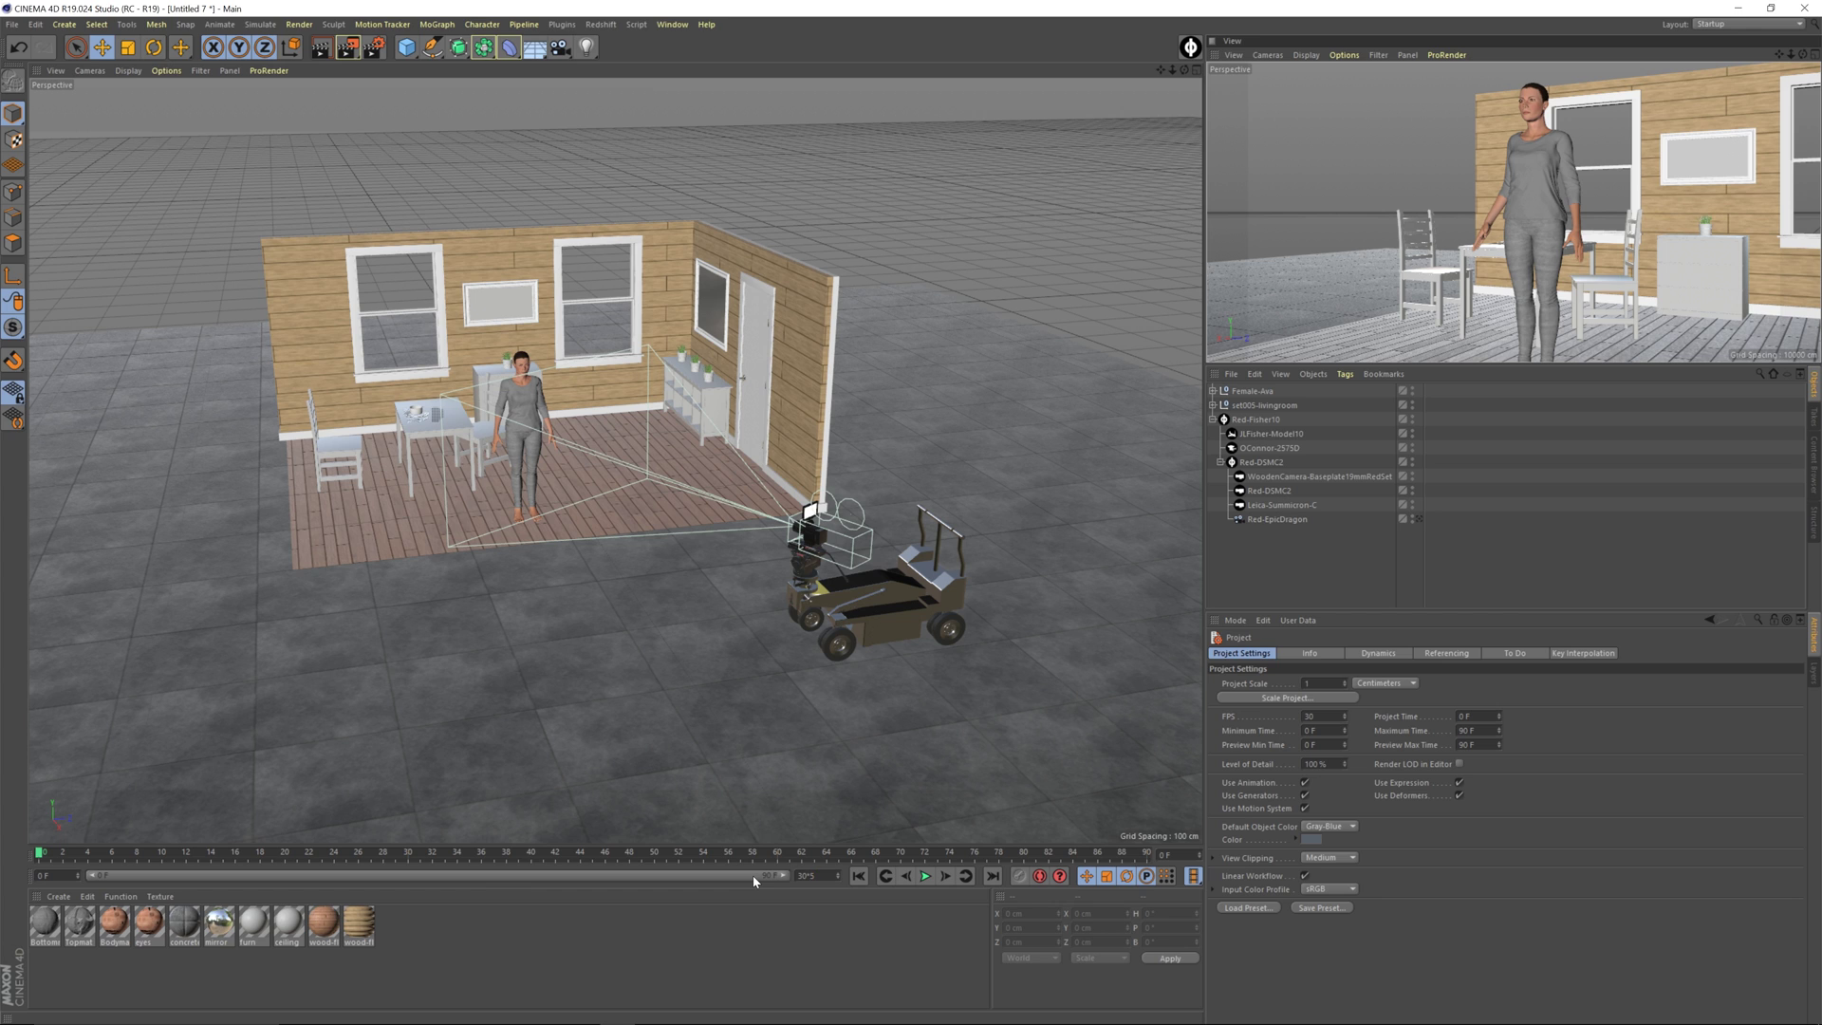
key(Return)
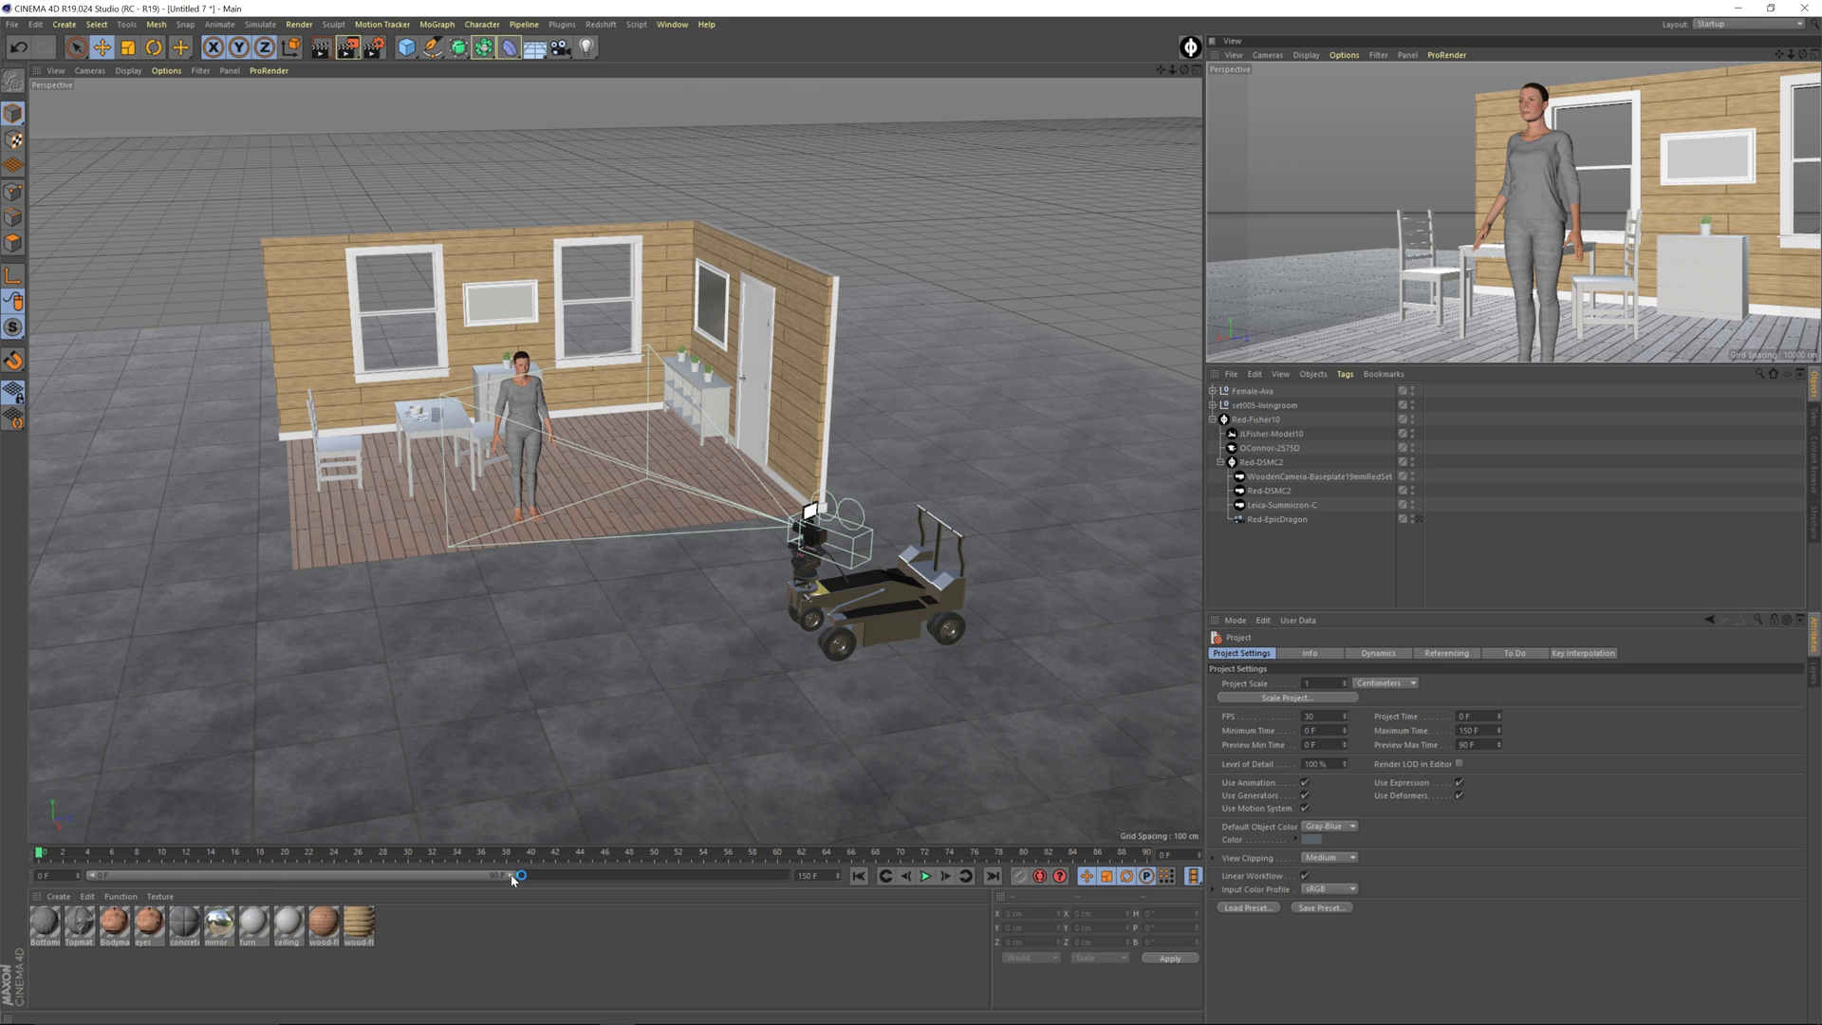
drag(513, 880, 811, 885)
drag(151, 858, 486, 889)
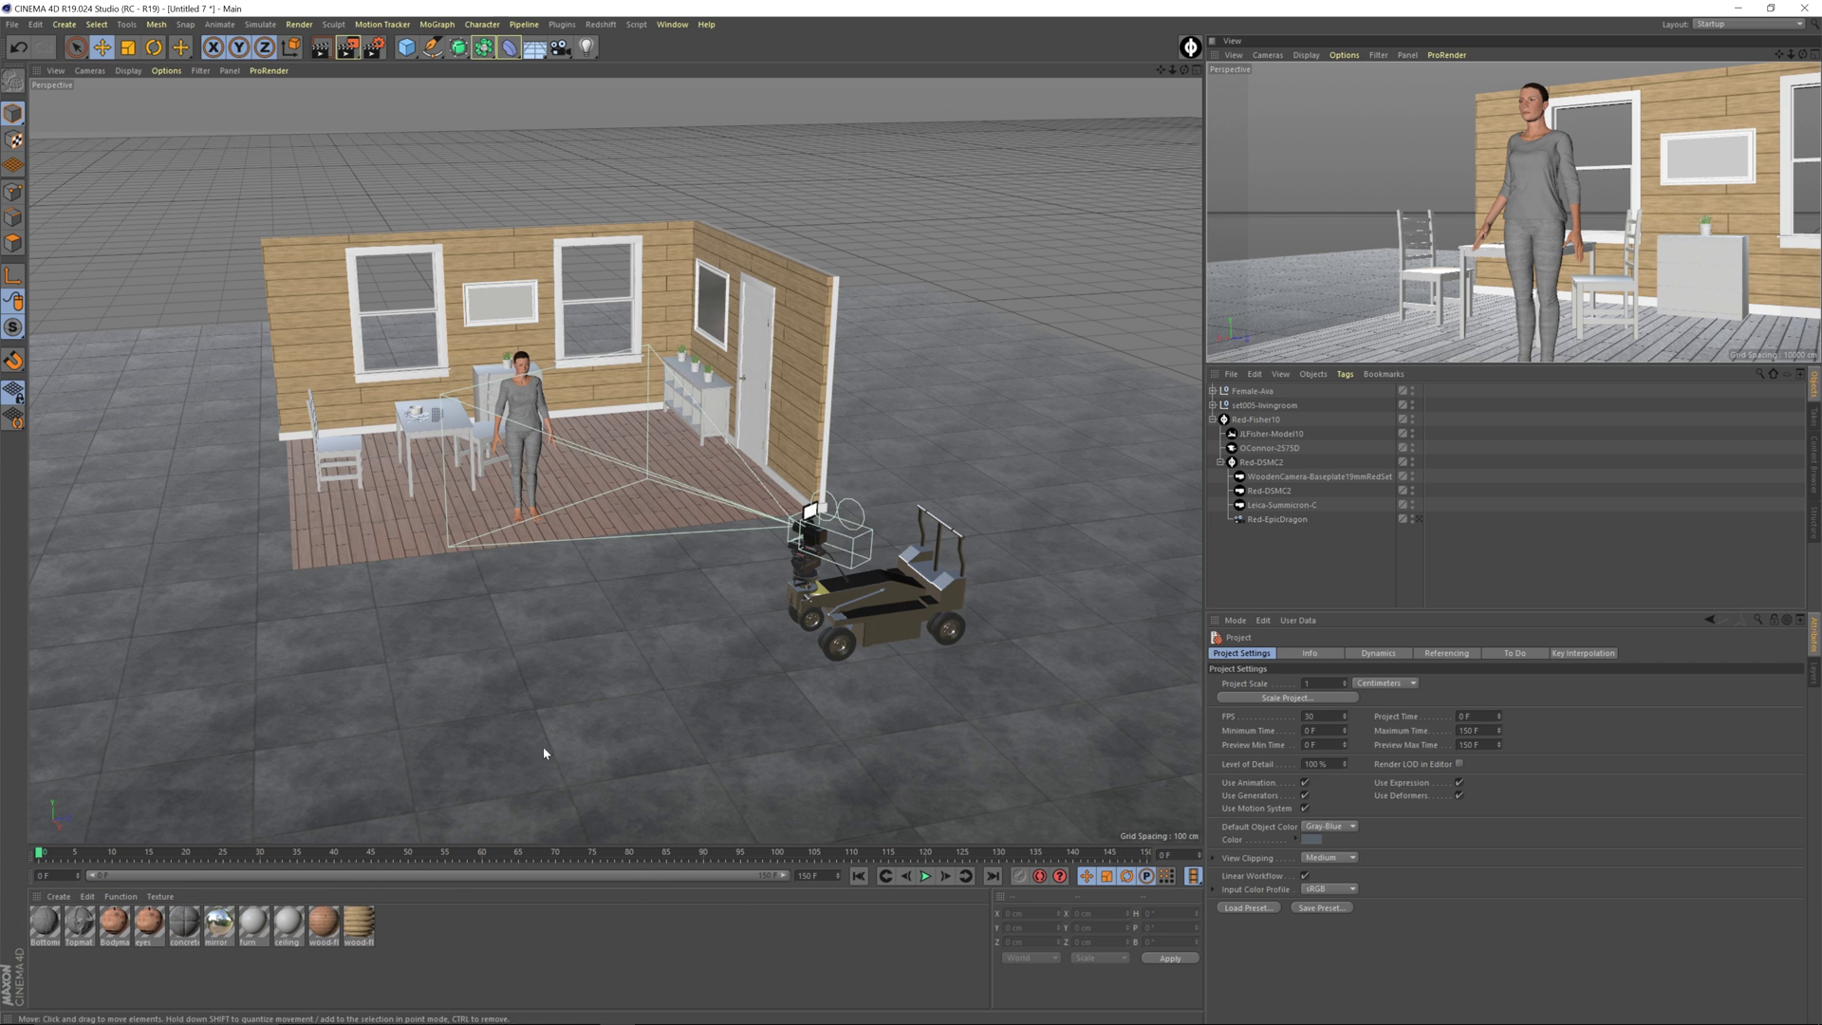
Keyframe the X, Y and Z position of the Red-Fisher10 dolly at frame 0
mouse_move(33, 860)
mouse_down()
mouse_move(444, 860)
mouse_move(4, 867)
mouse_up()
click(1245, 421)
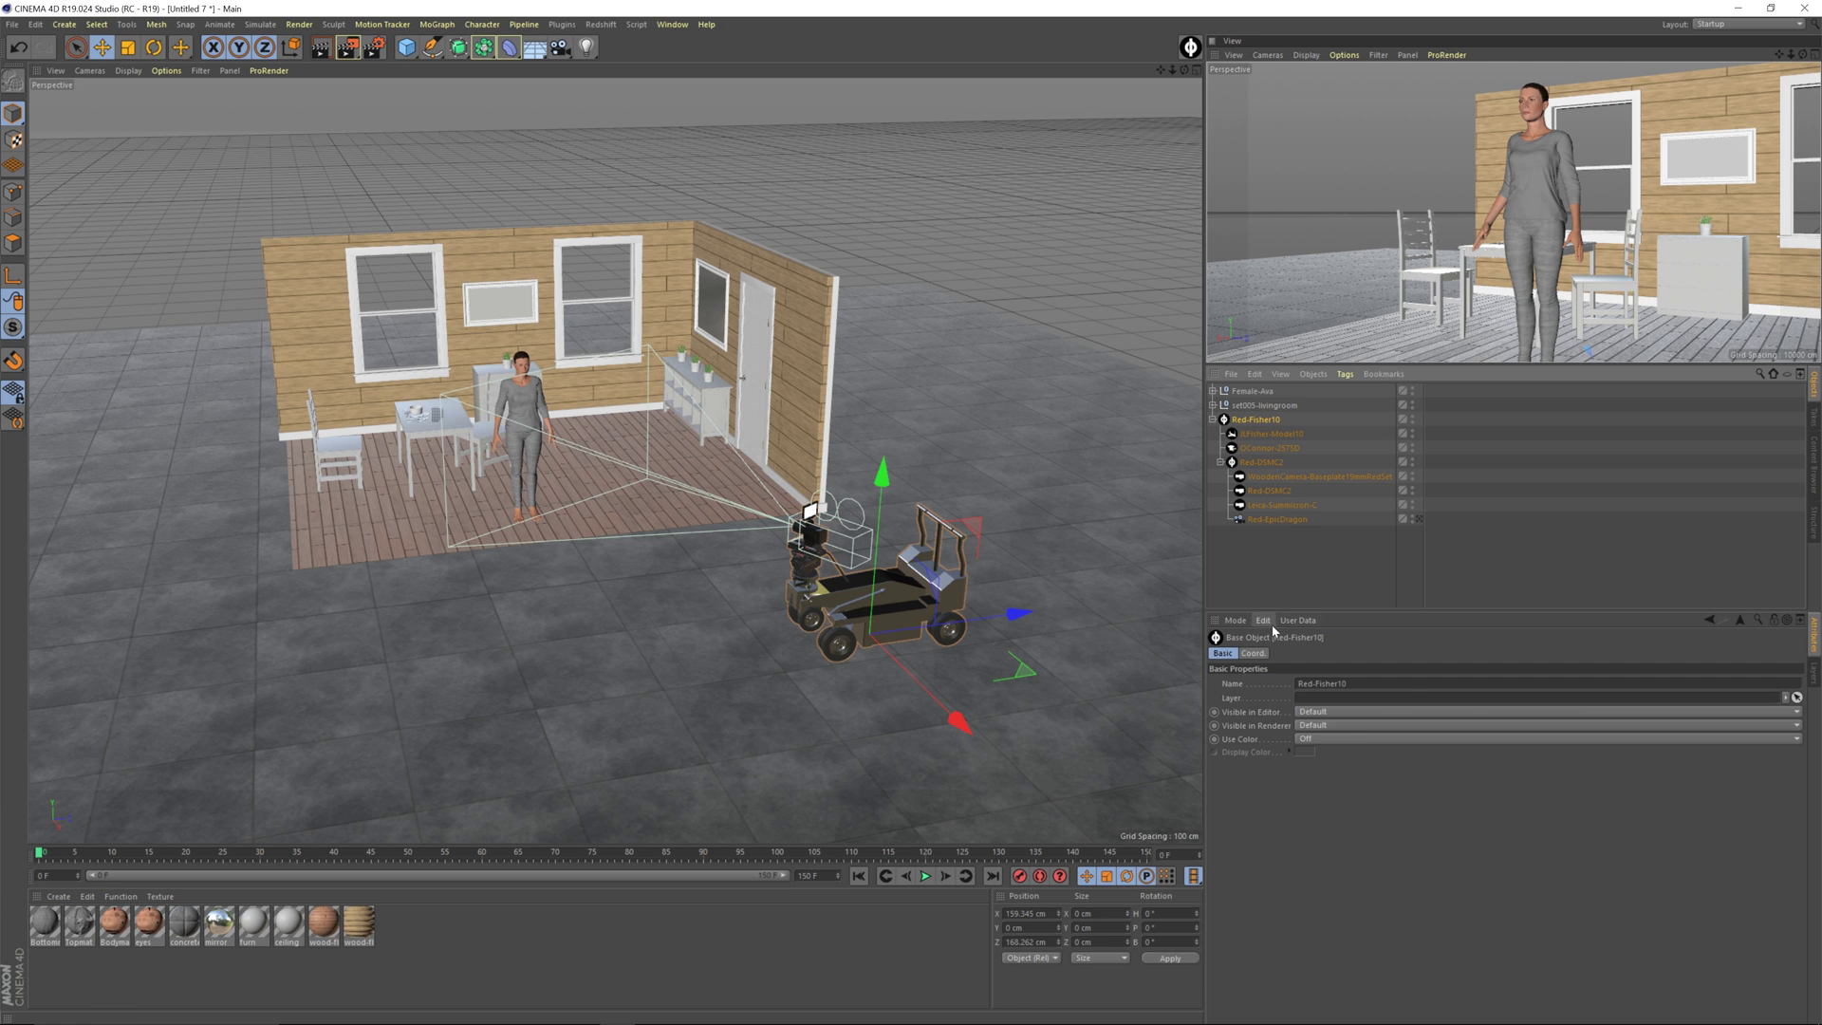
click(1253, 653)
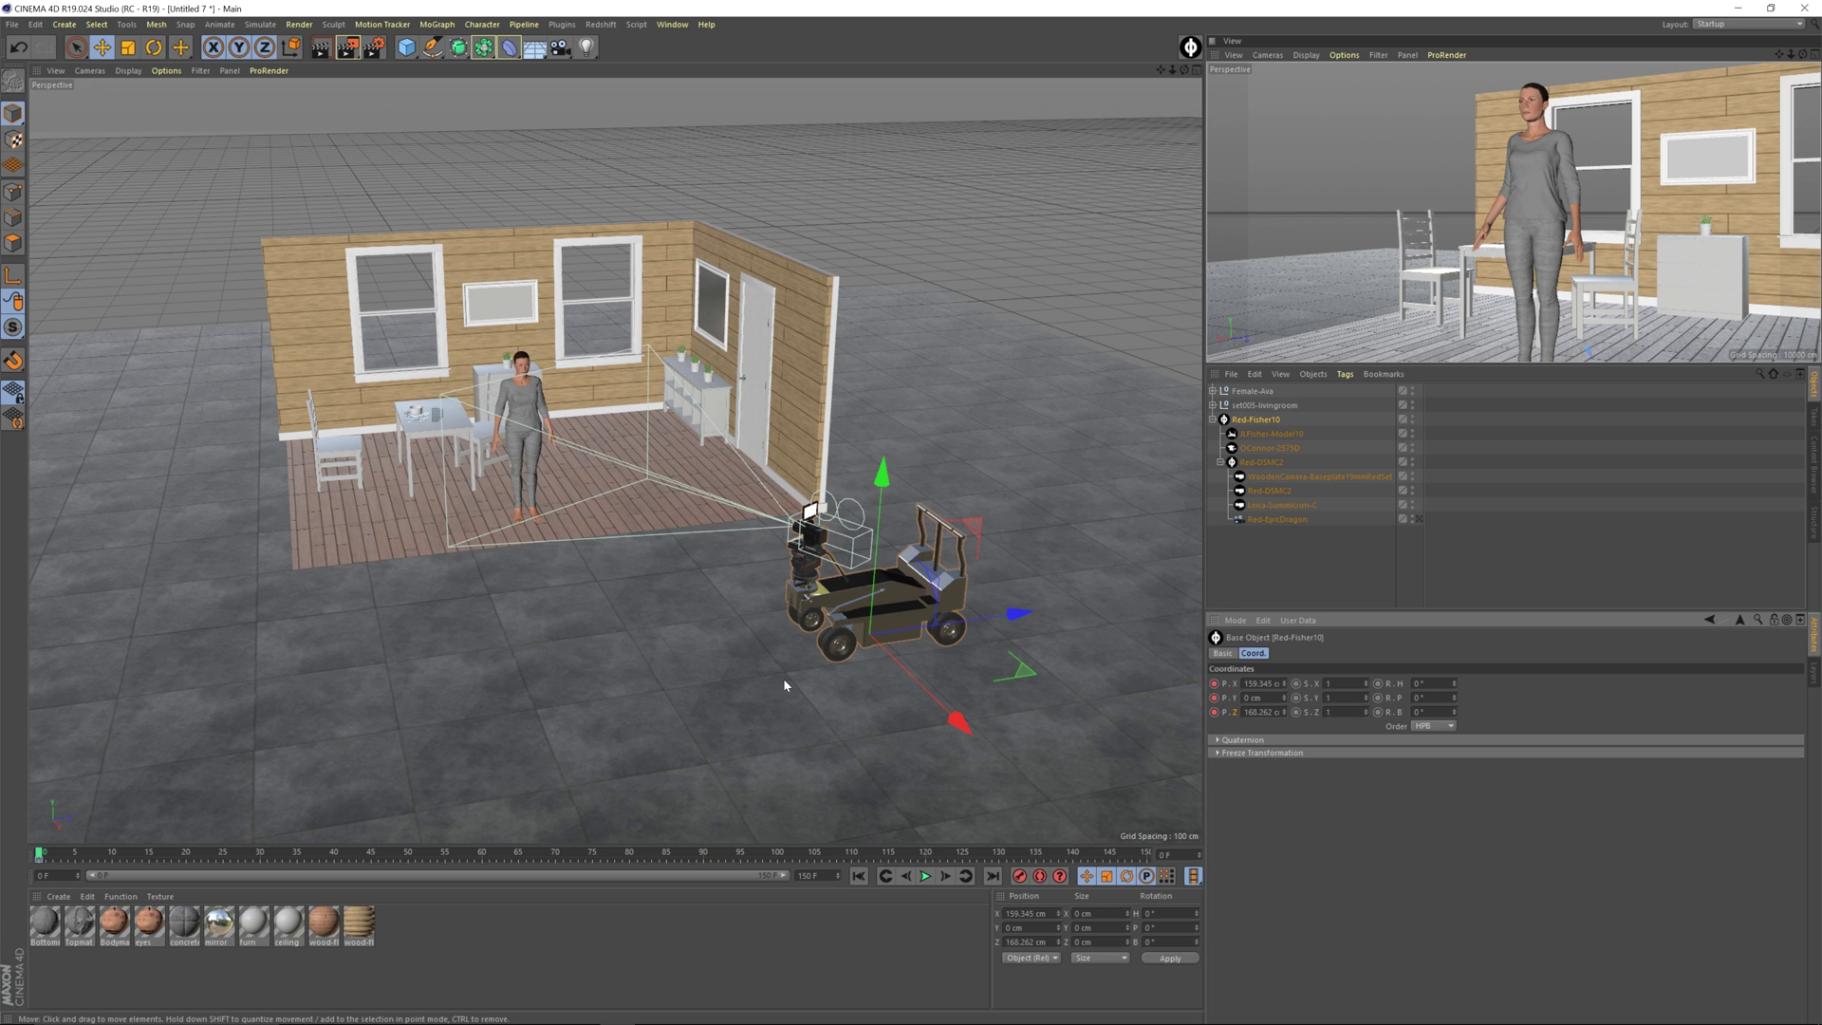
At frame 150, slide the Red-Fisher10 dolly along Z to about -207 cm and keyframe its position, ending back at frame 0
drag(244, 858, 1187, 859)
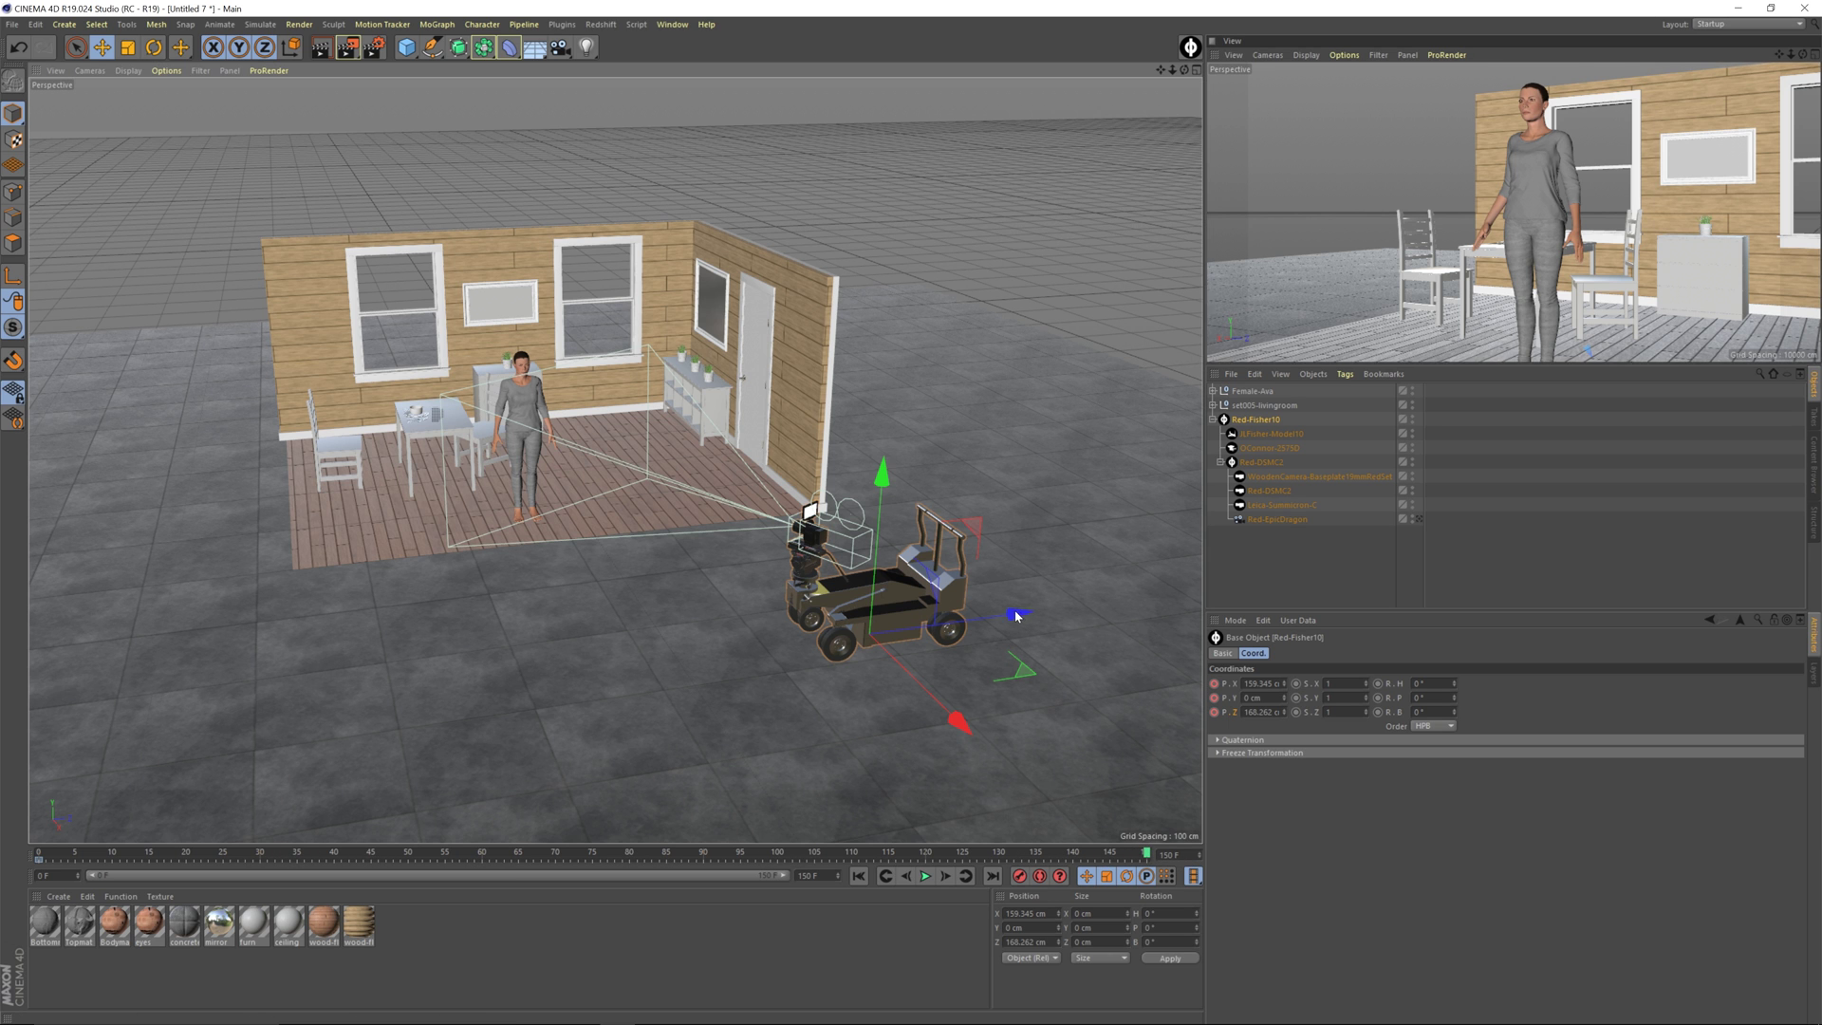
drag(1015, 615, 559, 672)
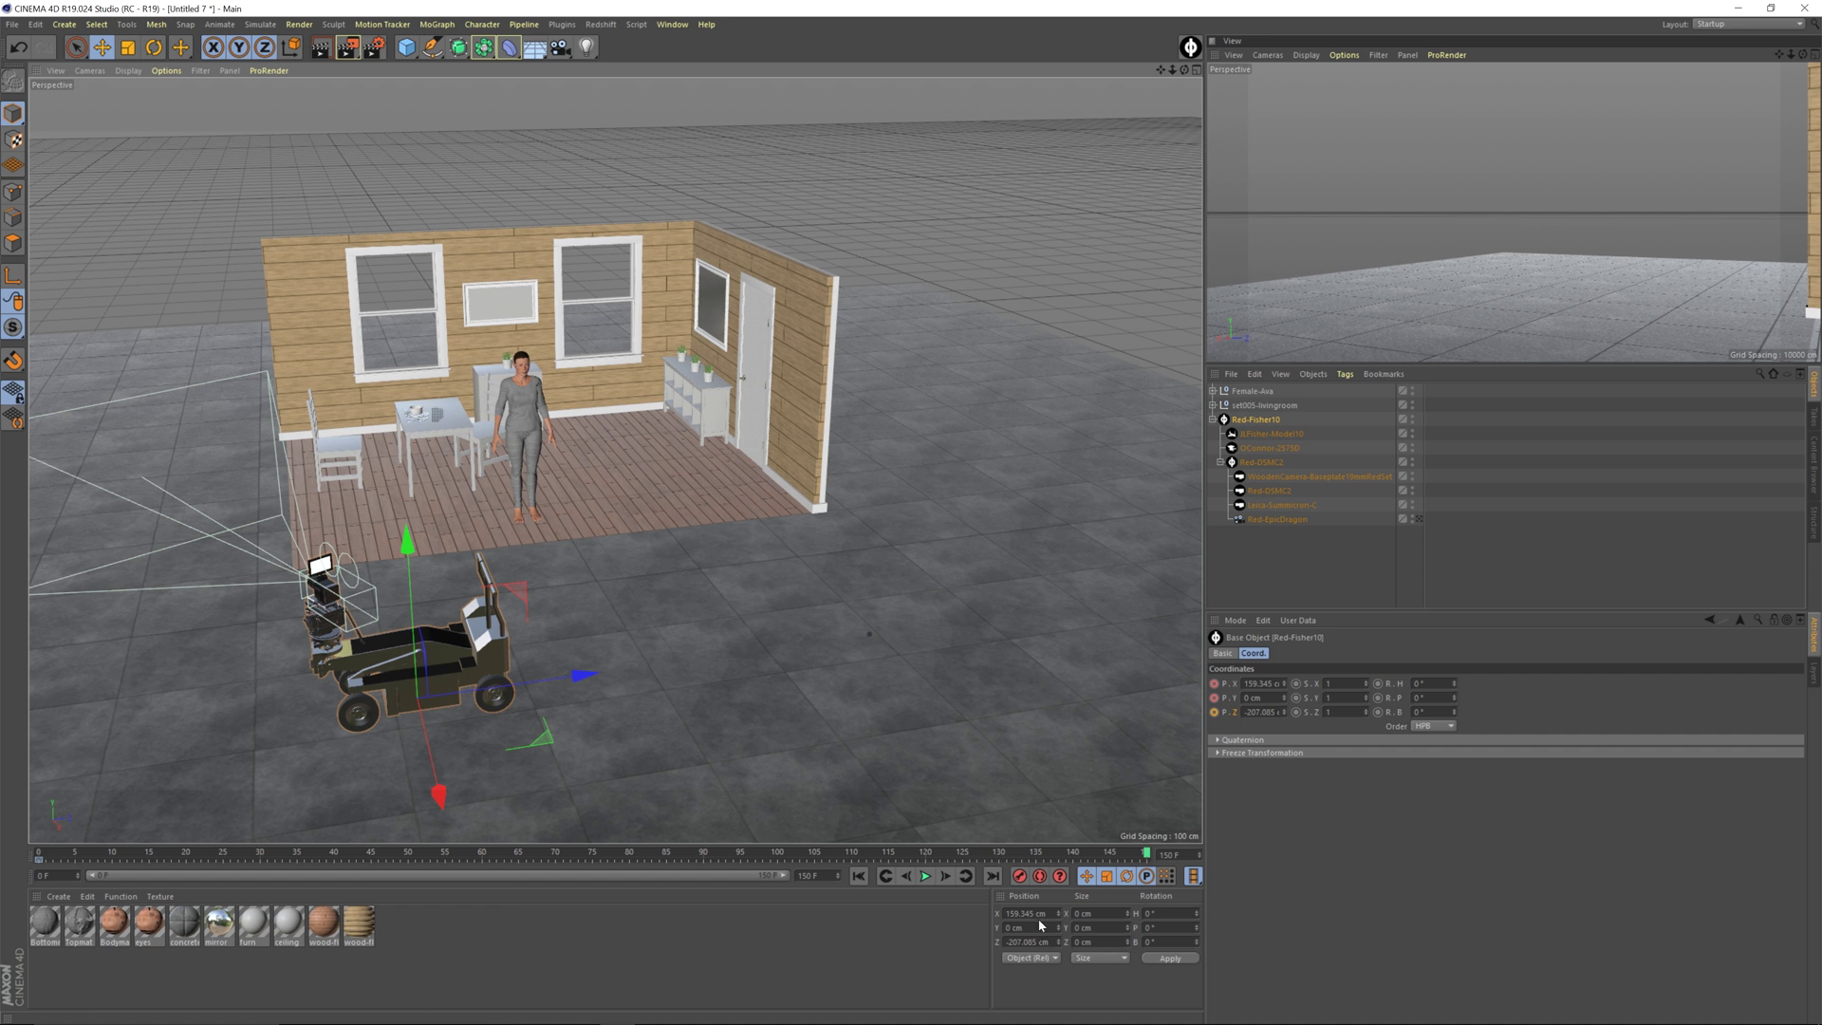
click(1214, 697)
click(1215, 713)
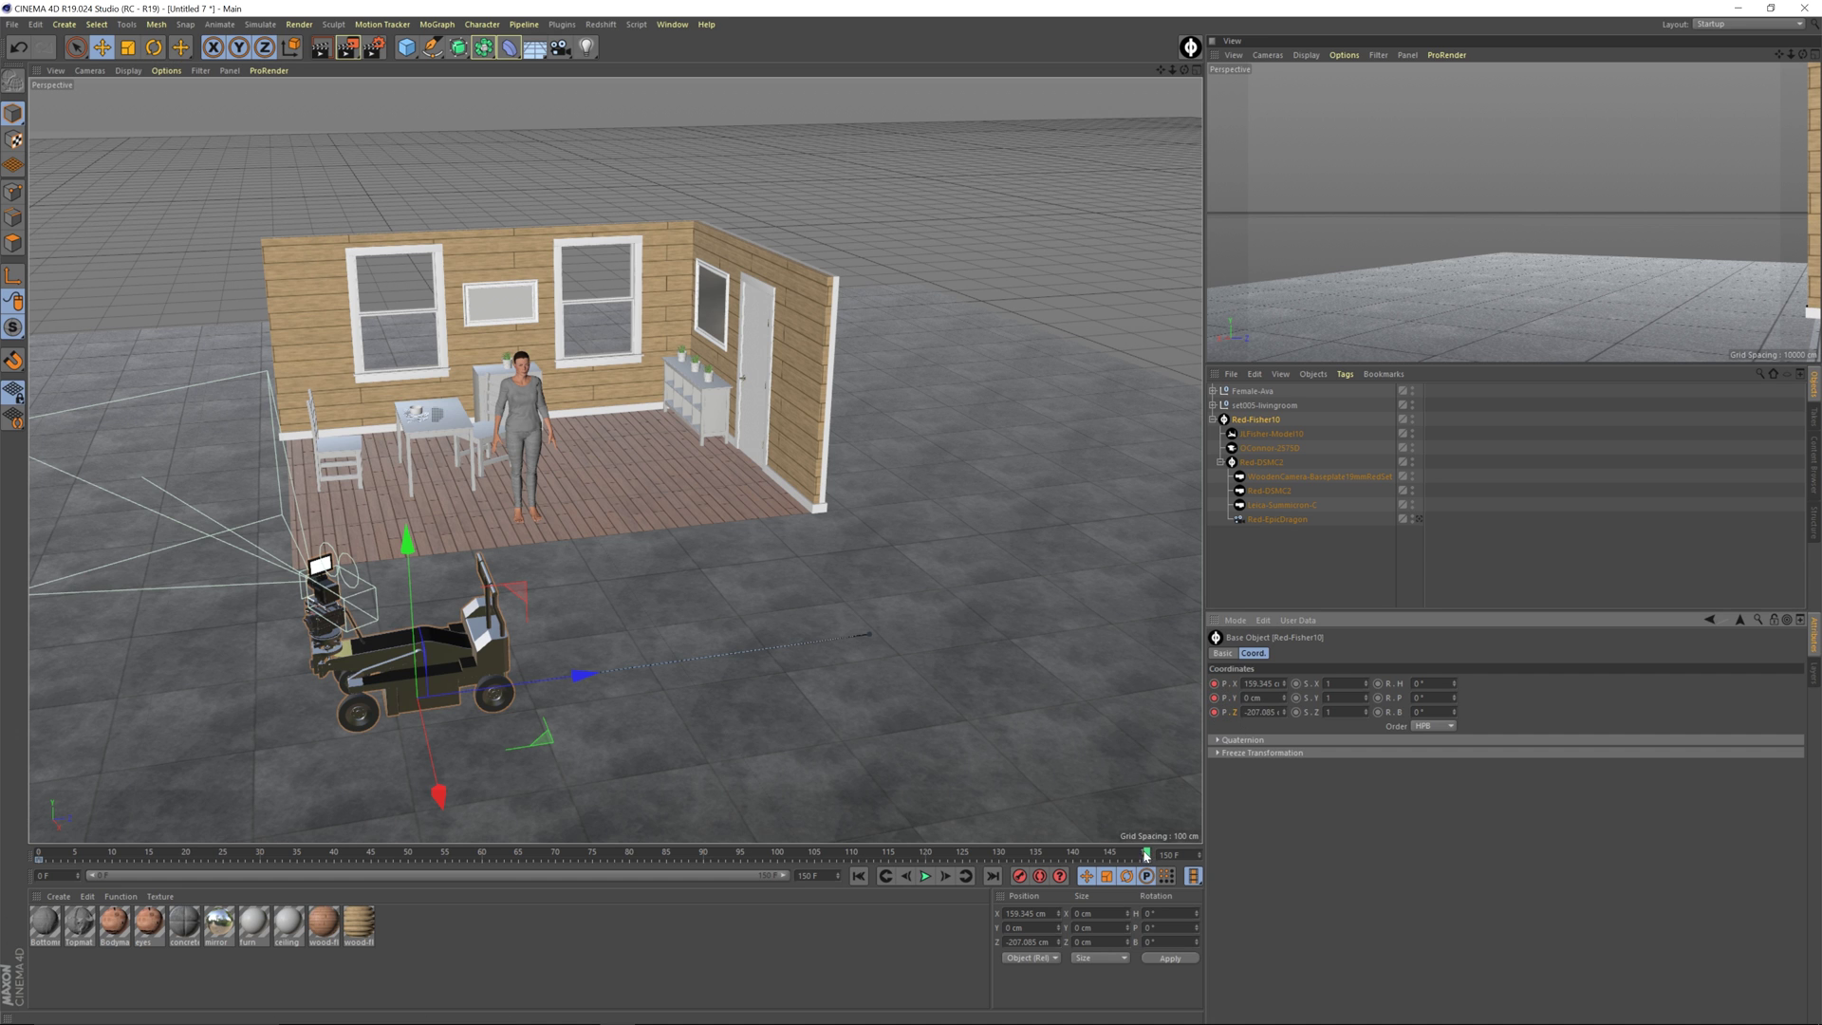
drag(1146, 854, 38, 854)
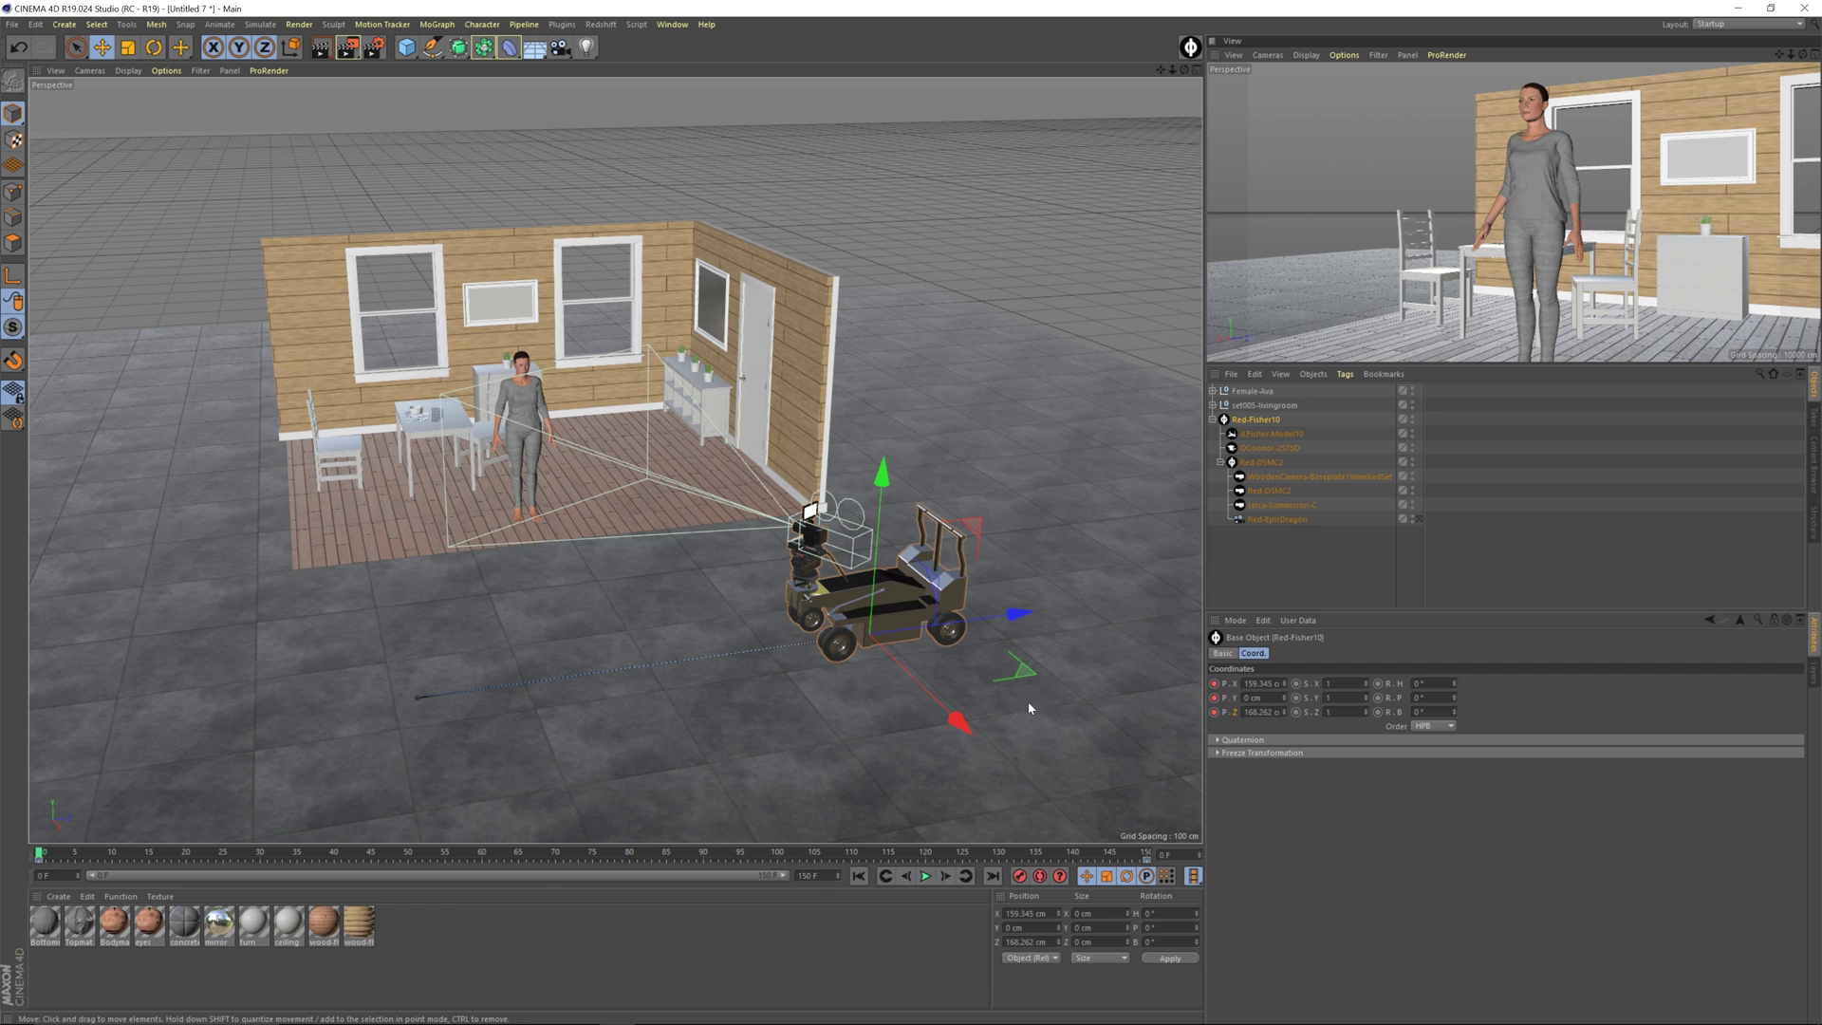
Pan the OConnor-2575D head to about -66.2° and keyframe its Head Pan and Head Tilt at frame 0
click(1262, 448)
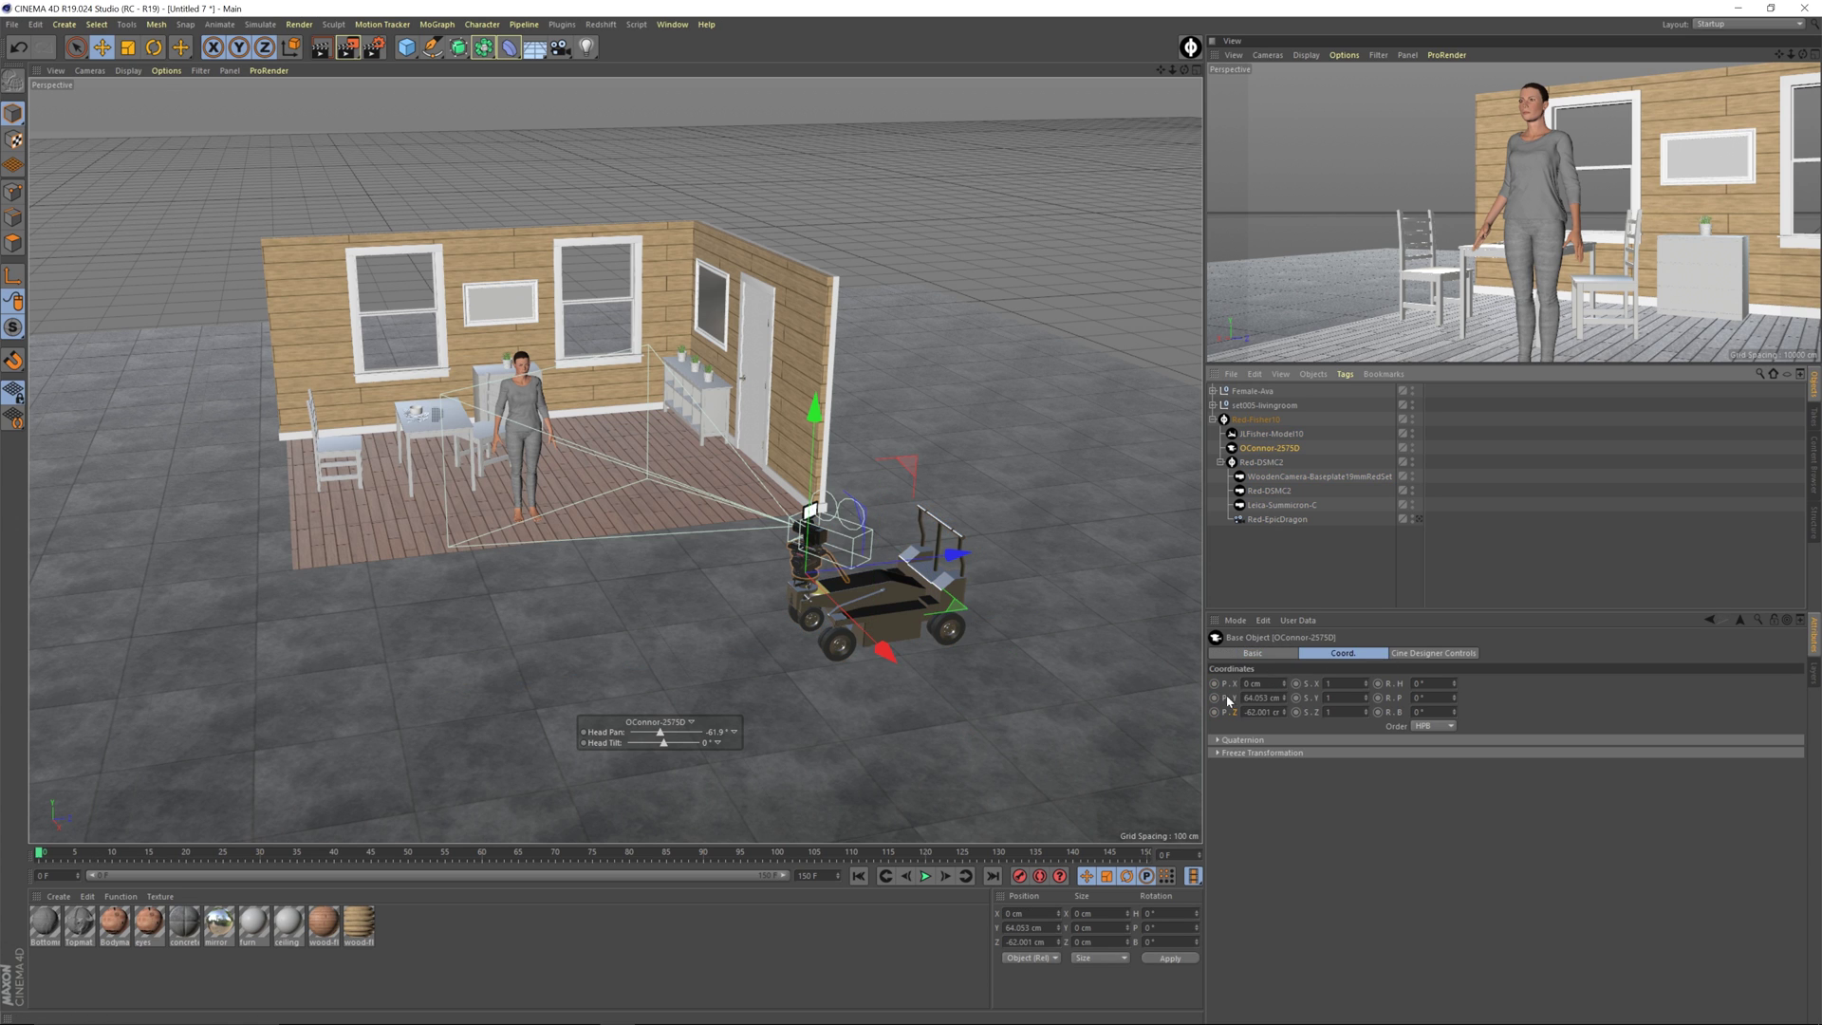
click(1433, 653)
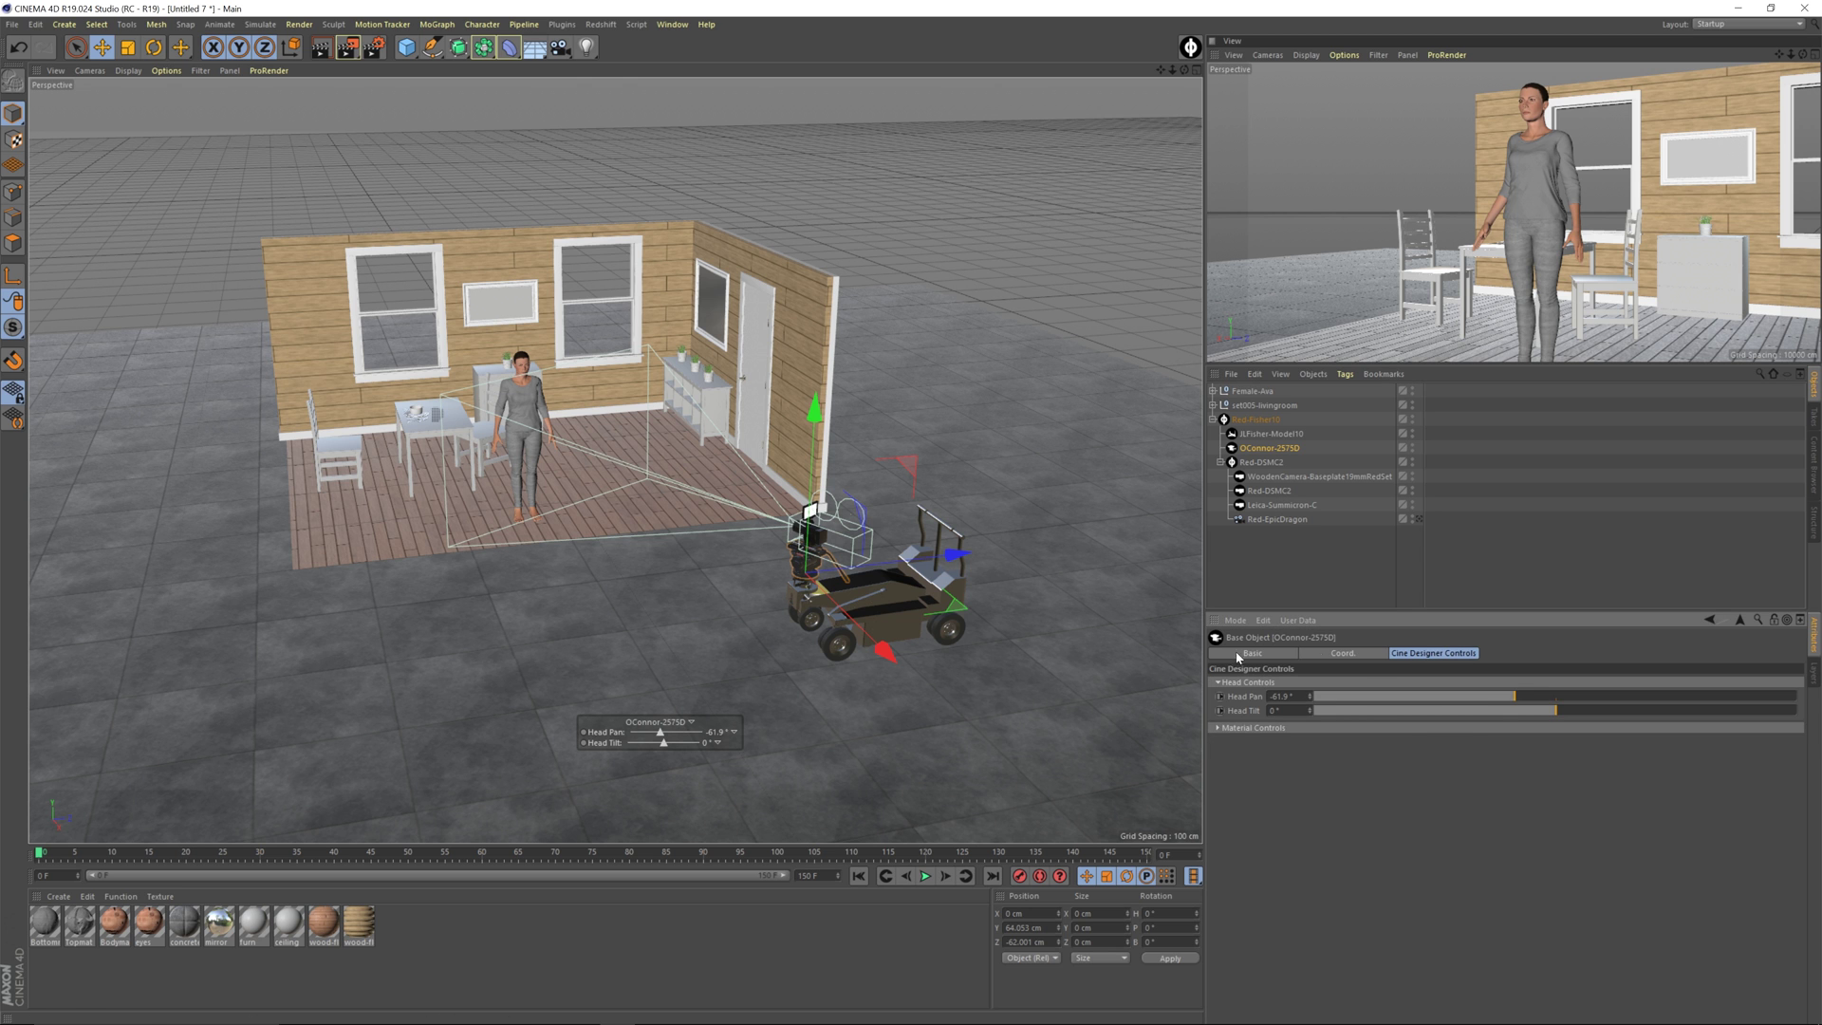
mouse_move(1513, 696)
mouse_down()
mouse_move(1481, 699)
mouse_move(1513, 695)
mouse_up()
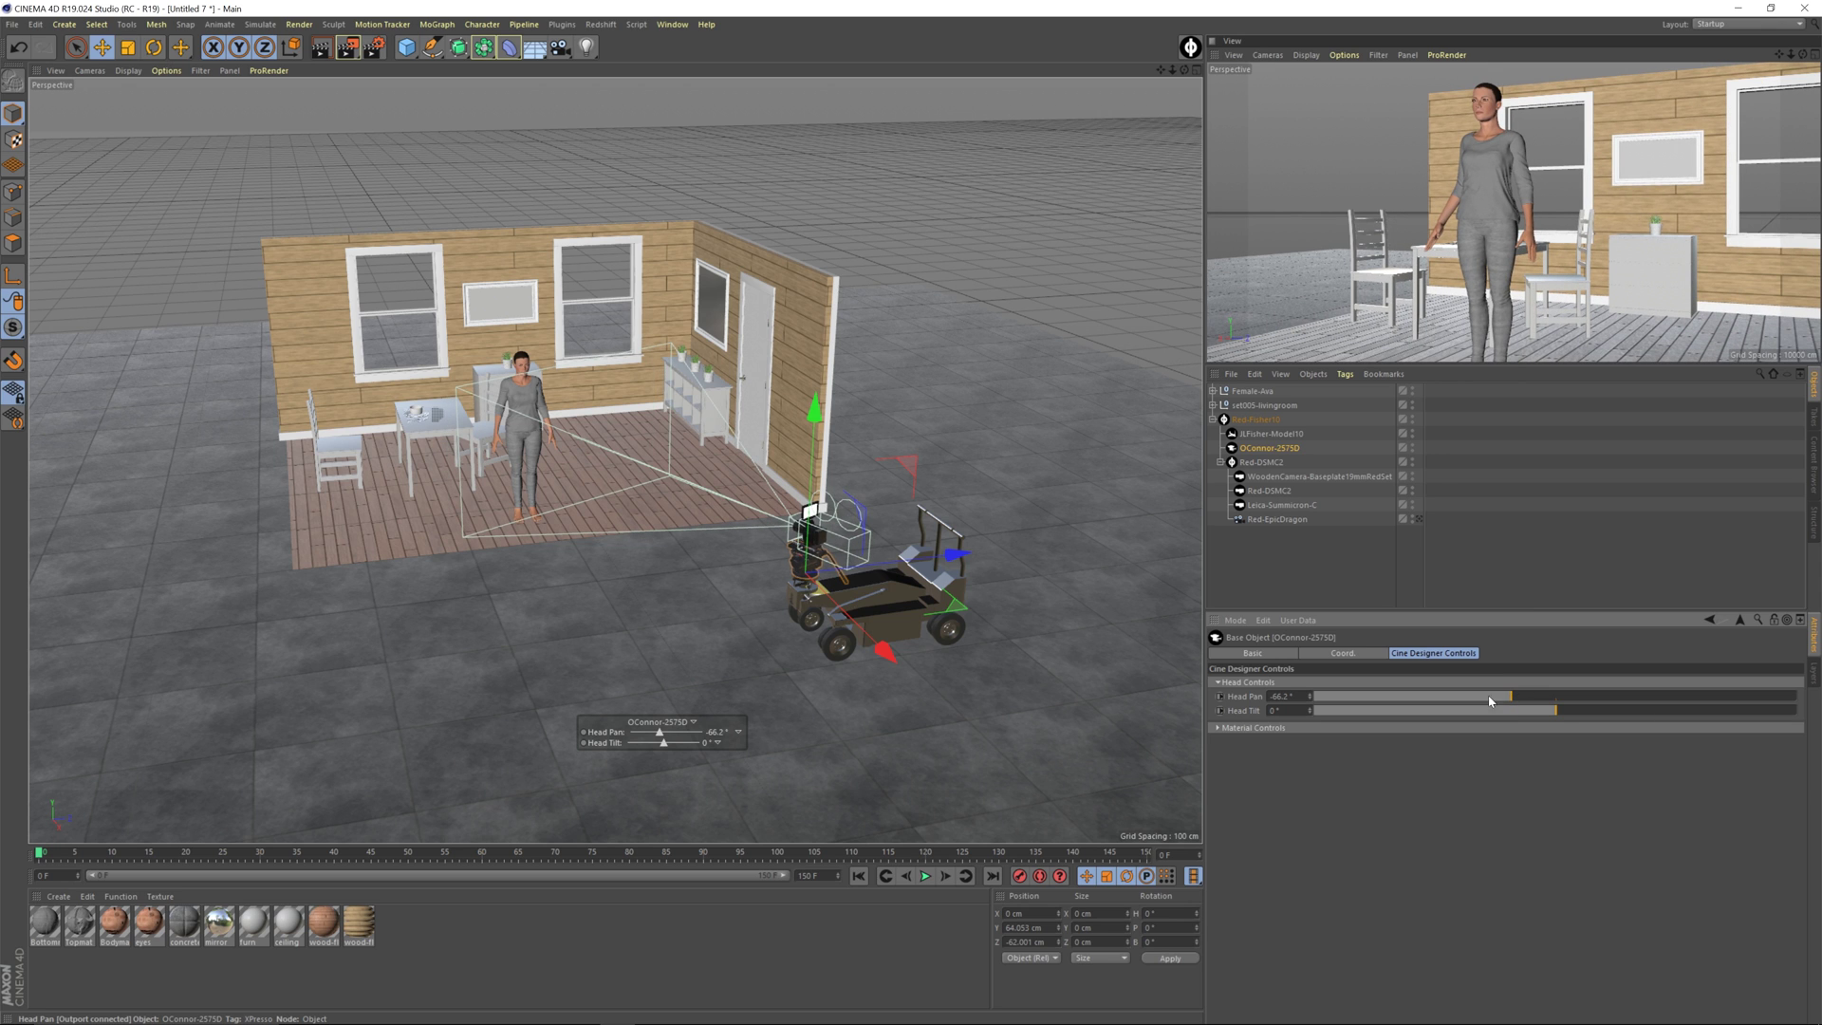
click(1221, 697)
click(1220, 711)
At frame 150, pan the OConnor-2575D head to about -122.3° and keyframe its Head Pan and Head Tilt
drag(73, 860, 1274, 872)
drag(1512, 695, 1474, 706)
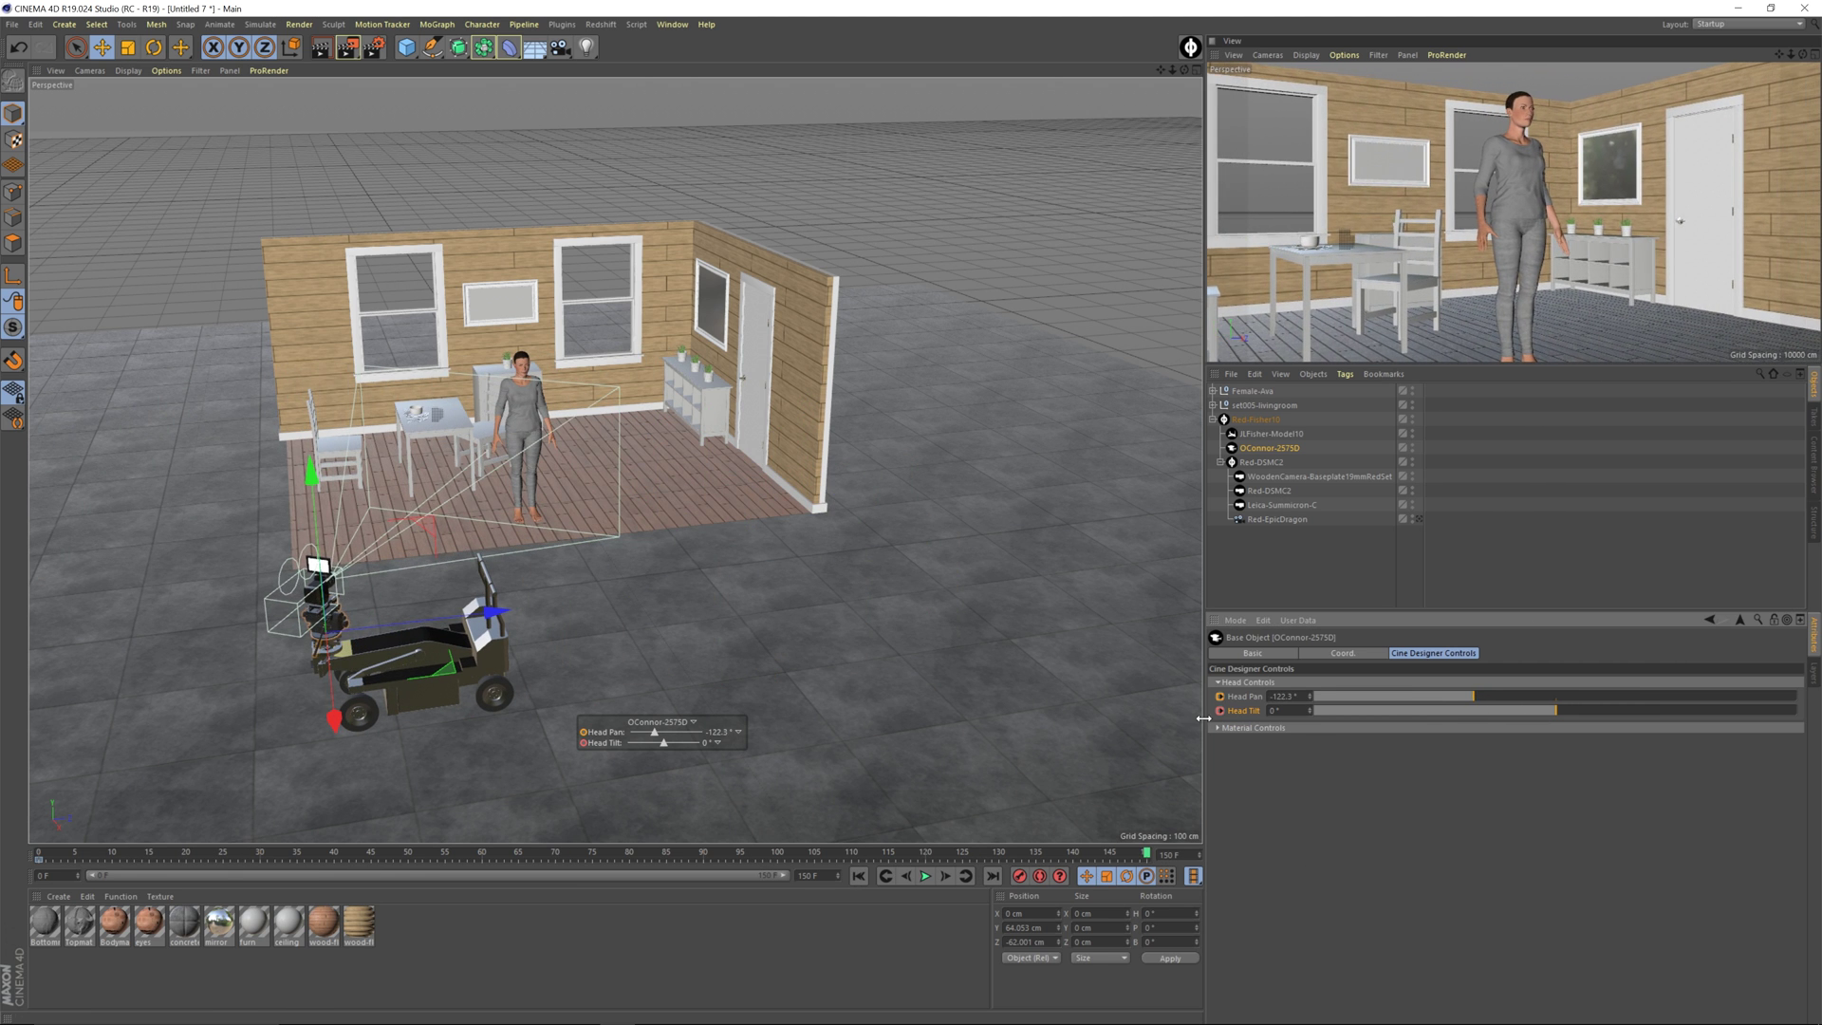
click(1219, 711)
click(1220, 697)
Play the camera move from the start in both viewports, pausing and resuming once, and return to frame 0
drag(44, 857, 4, 897)
click(925, 876)
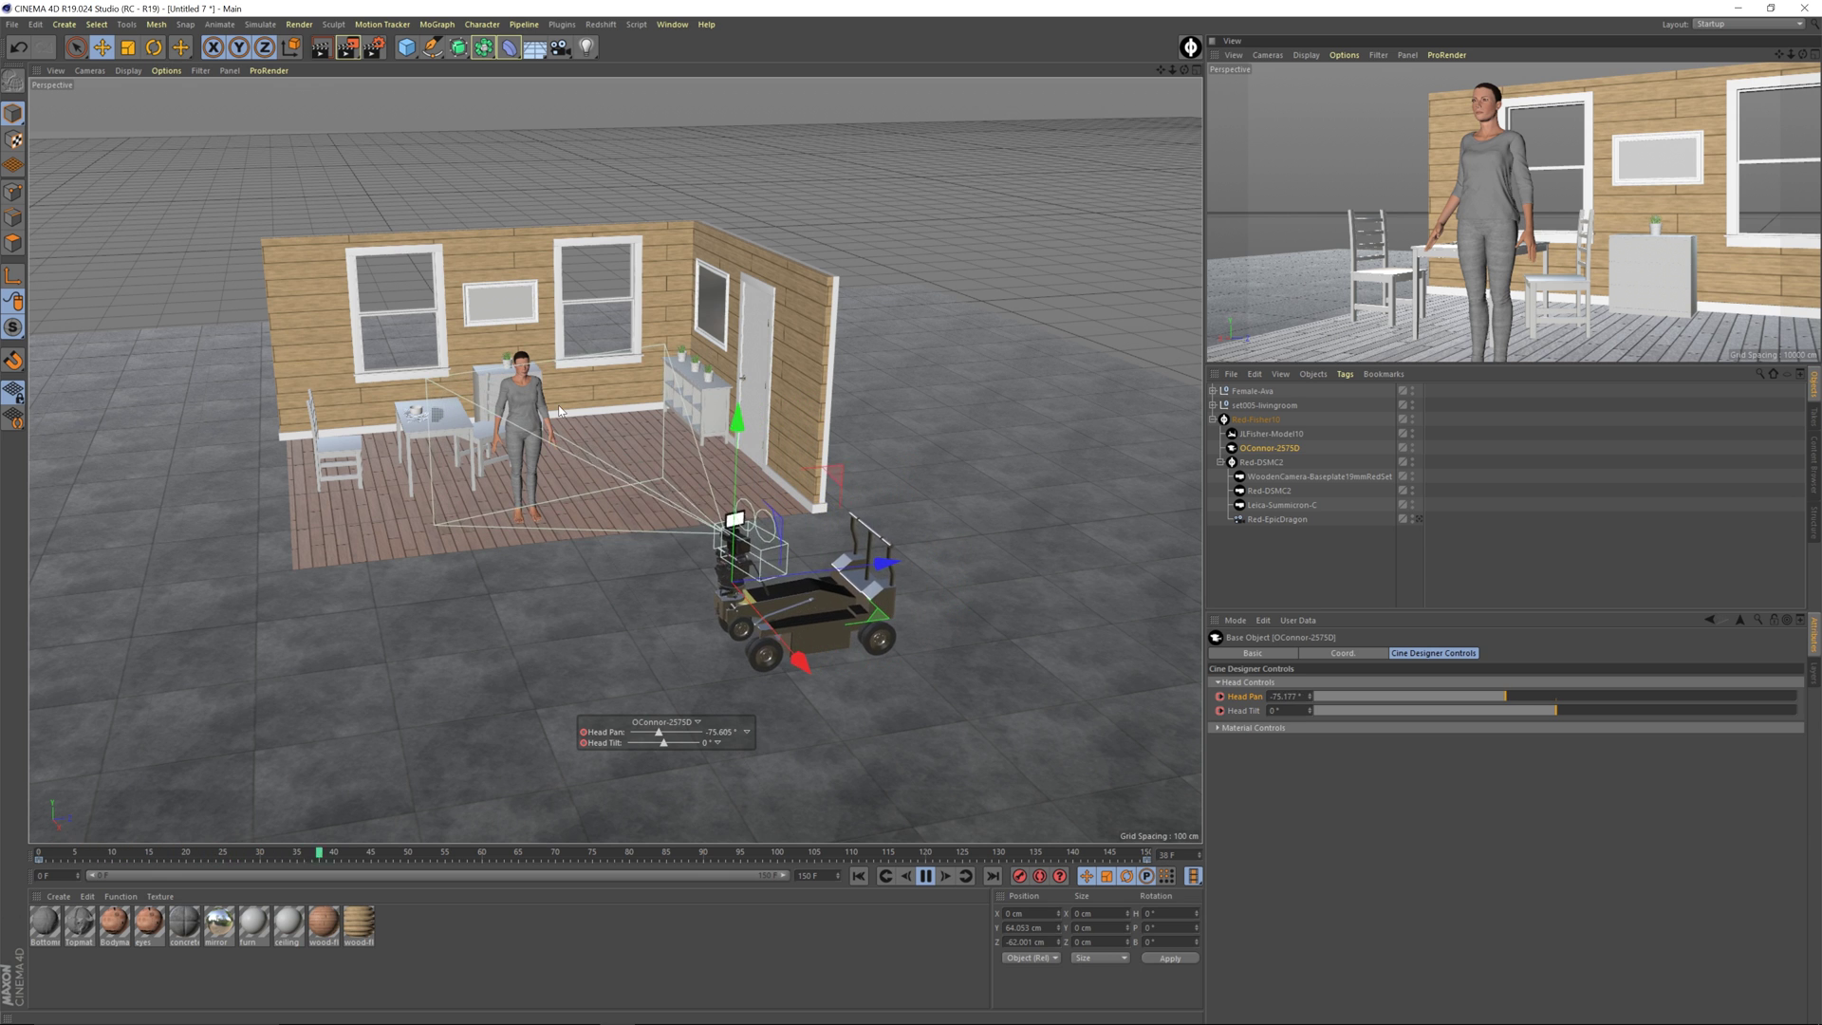
middle_click(1352, 162)
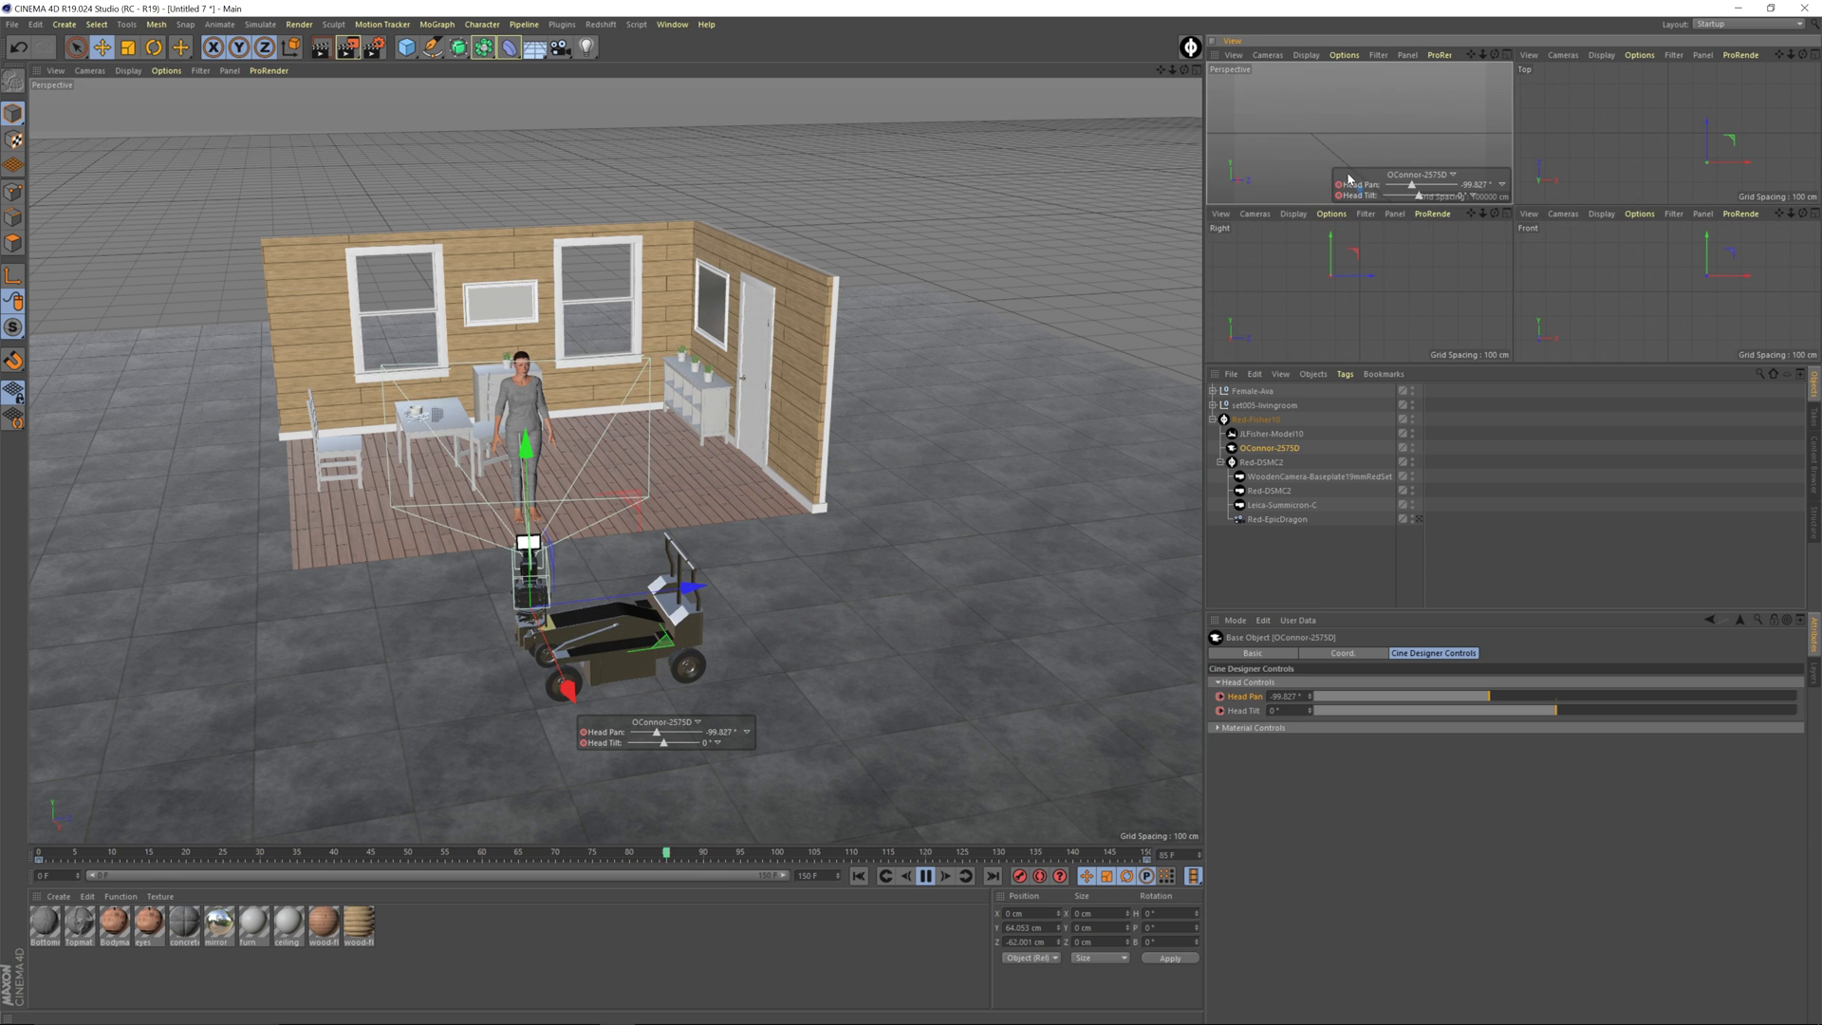
middle_click(1325, 146)
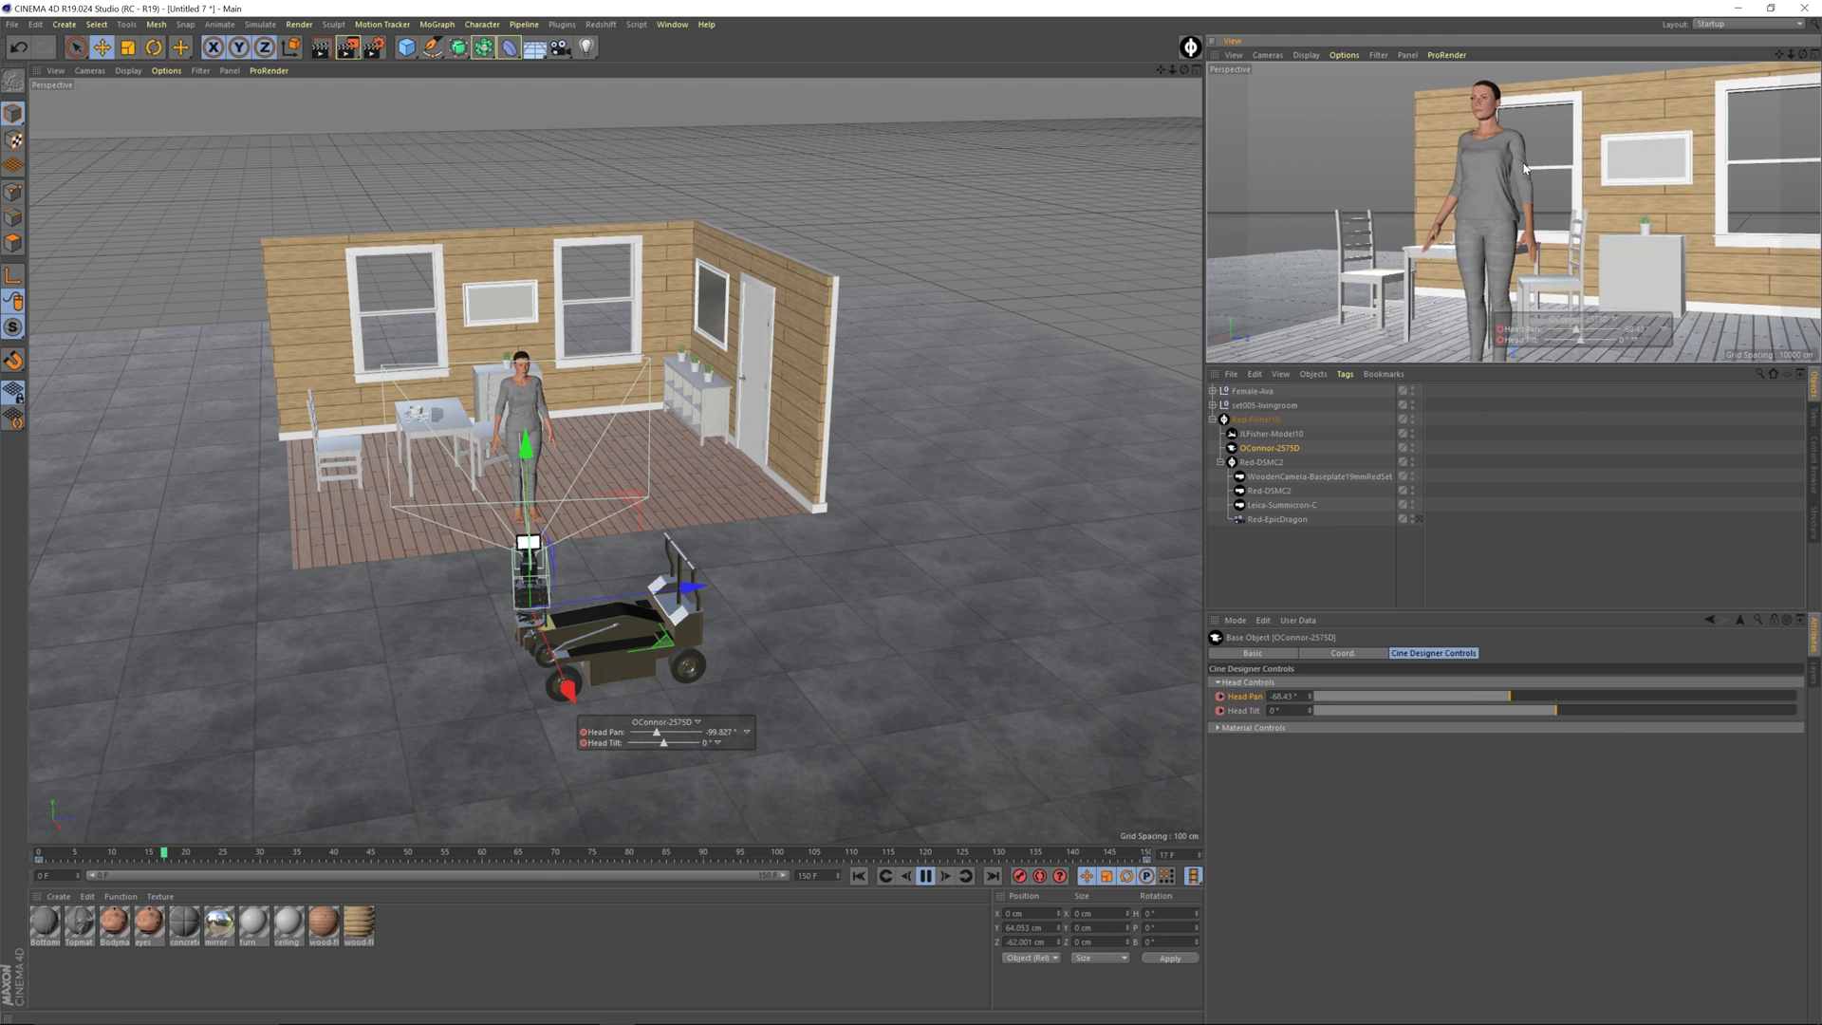
click(926, 877)
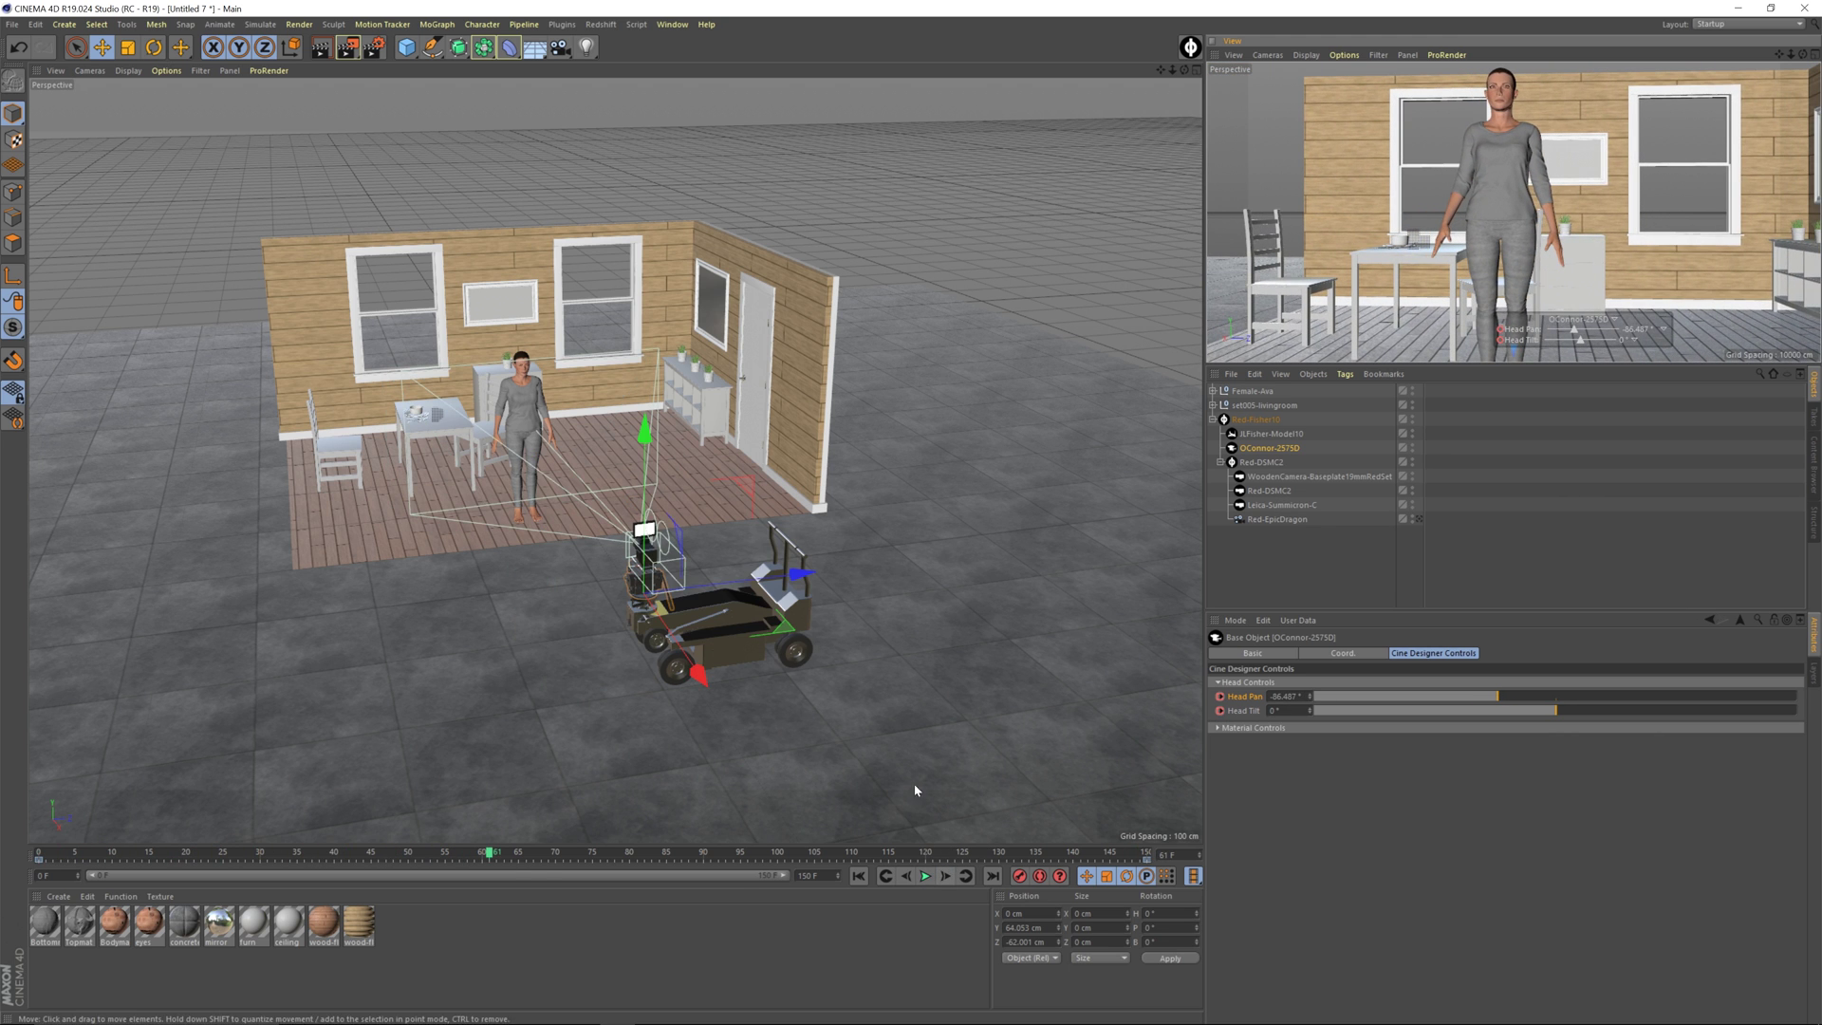
key(F8)
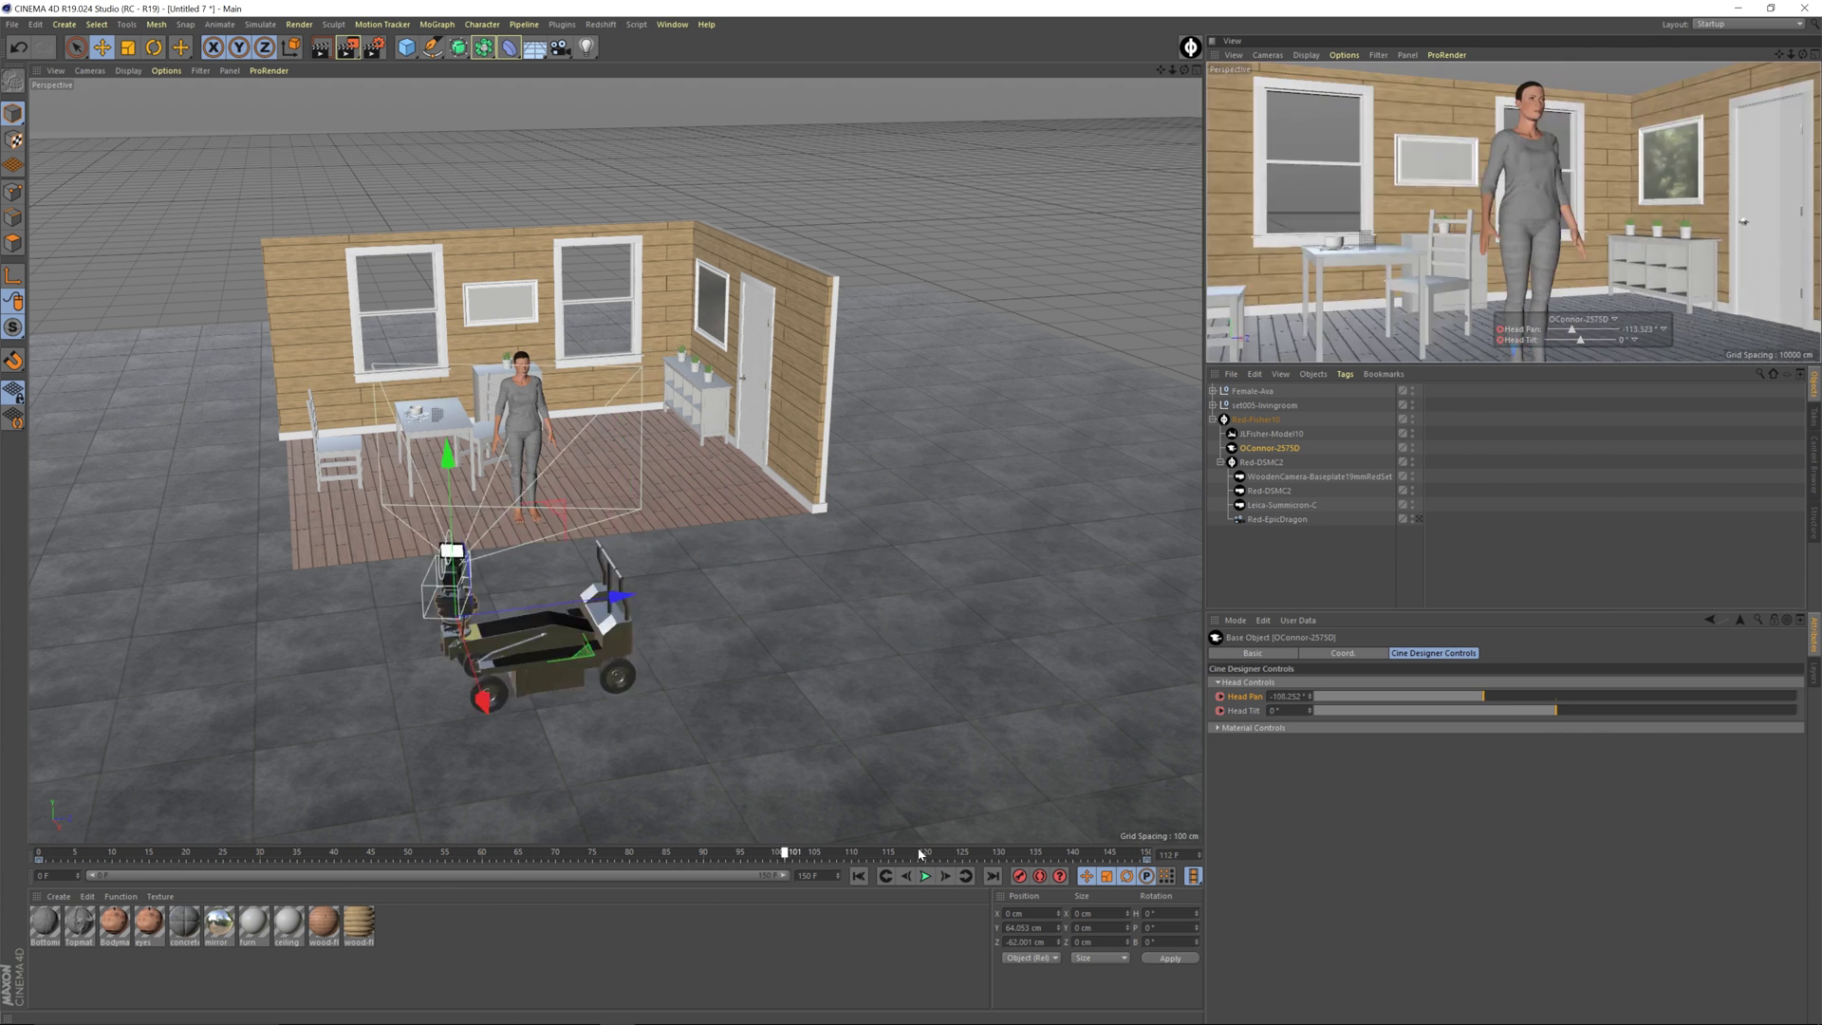
drag(655, 894, 19, 872)
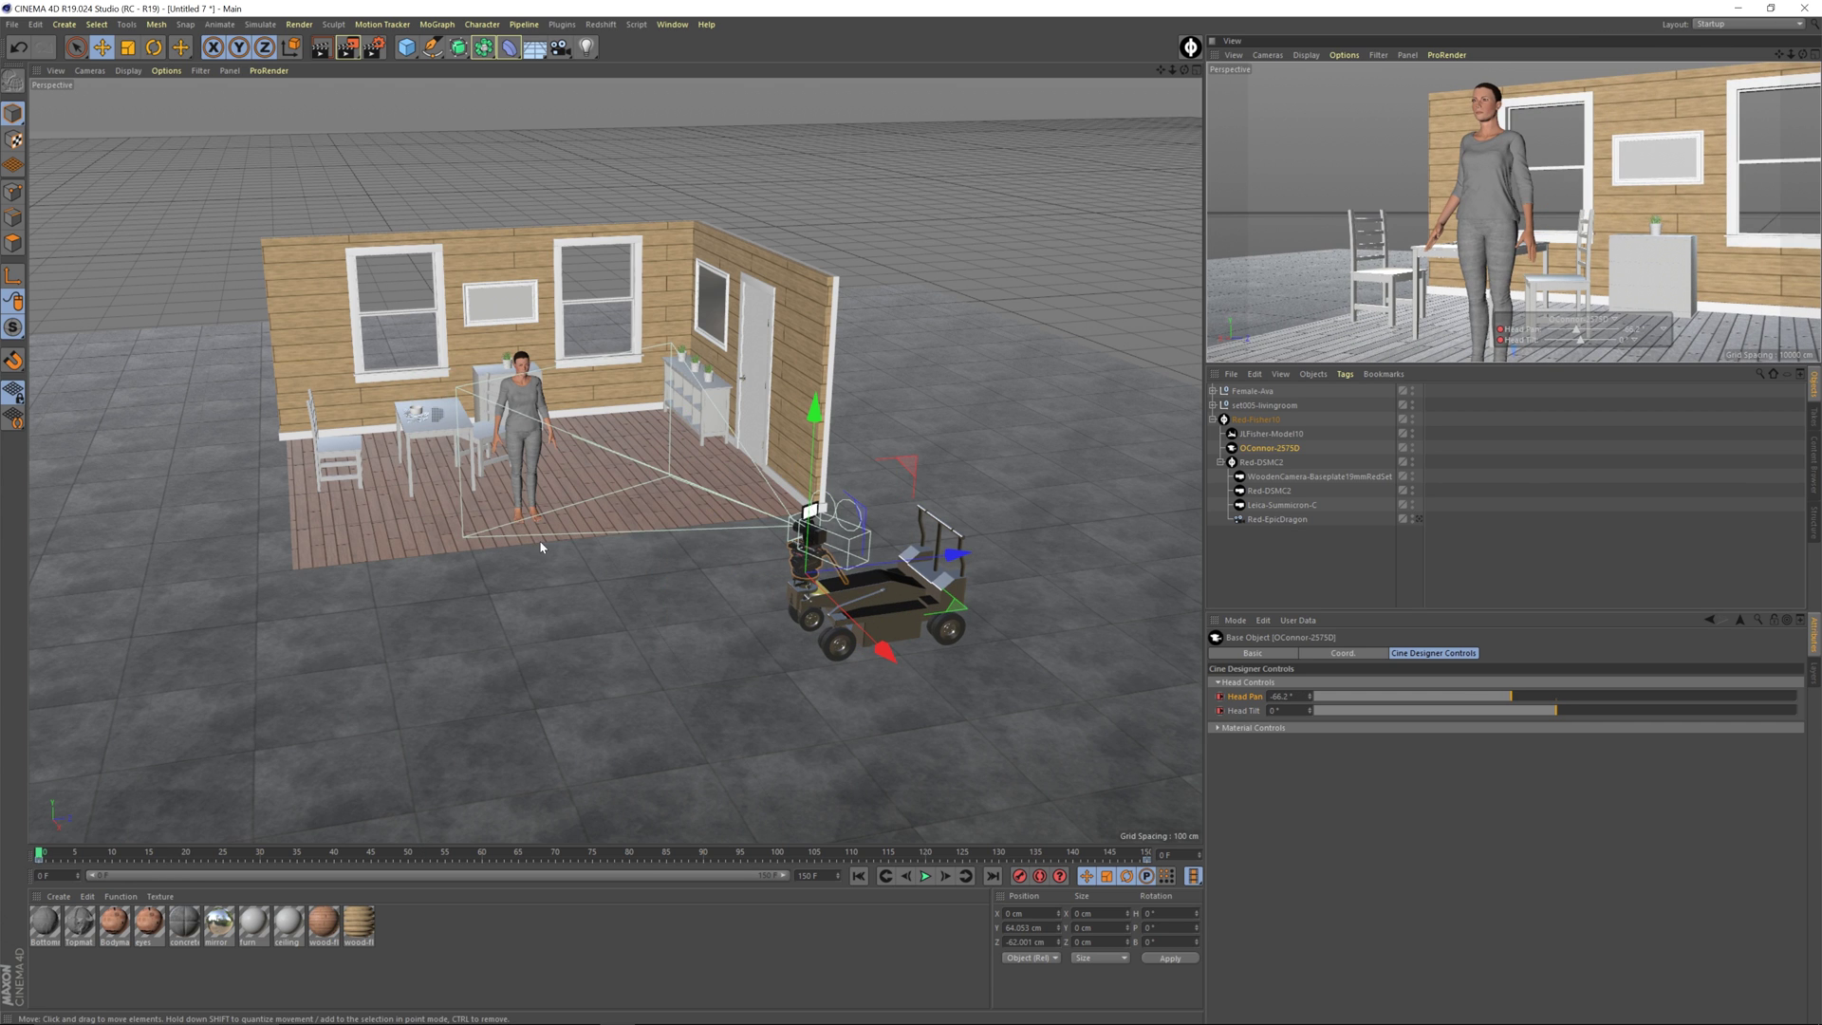
Deselect all objects and show the settings of the small camera viewport in the Attribute Manager
alt+drag(589, 540, 571, 549)
mouse_move(571, 550)
alt+right_down()
mouse_move(654, 550)
mouse_move(572, 545)
alt+right_up()
alt+middle_drag(573, 545, 559, 564)
alt+drag(559, 563, 586, 565)
alt+middle_drag(585, 564, 595, 555)
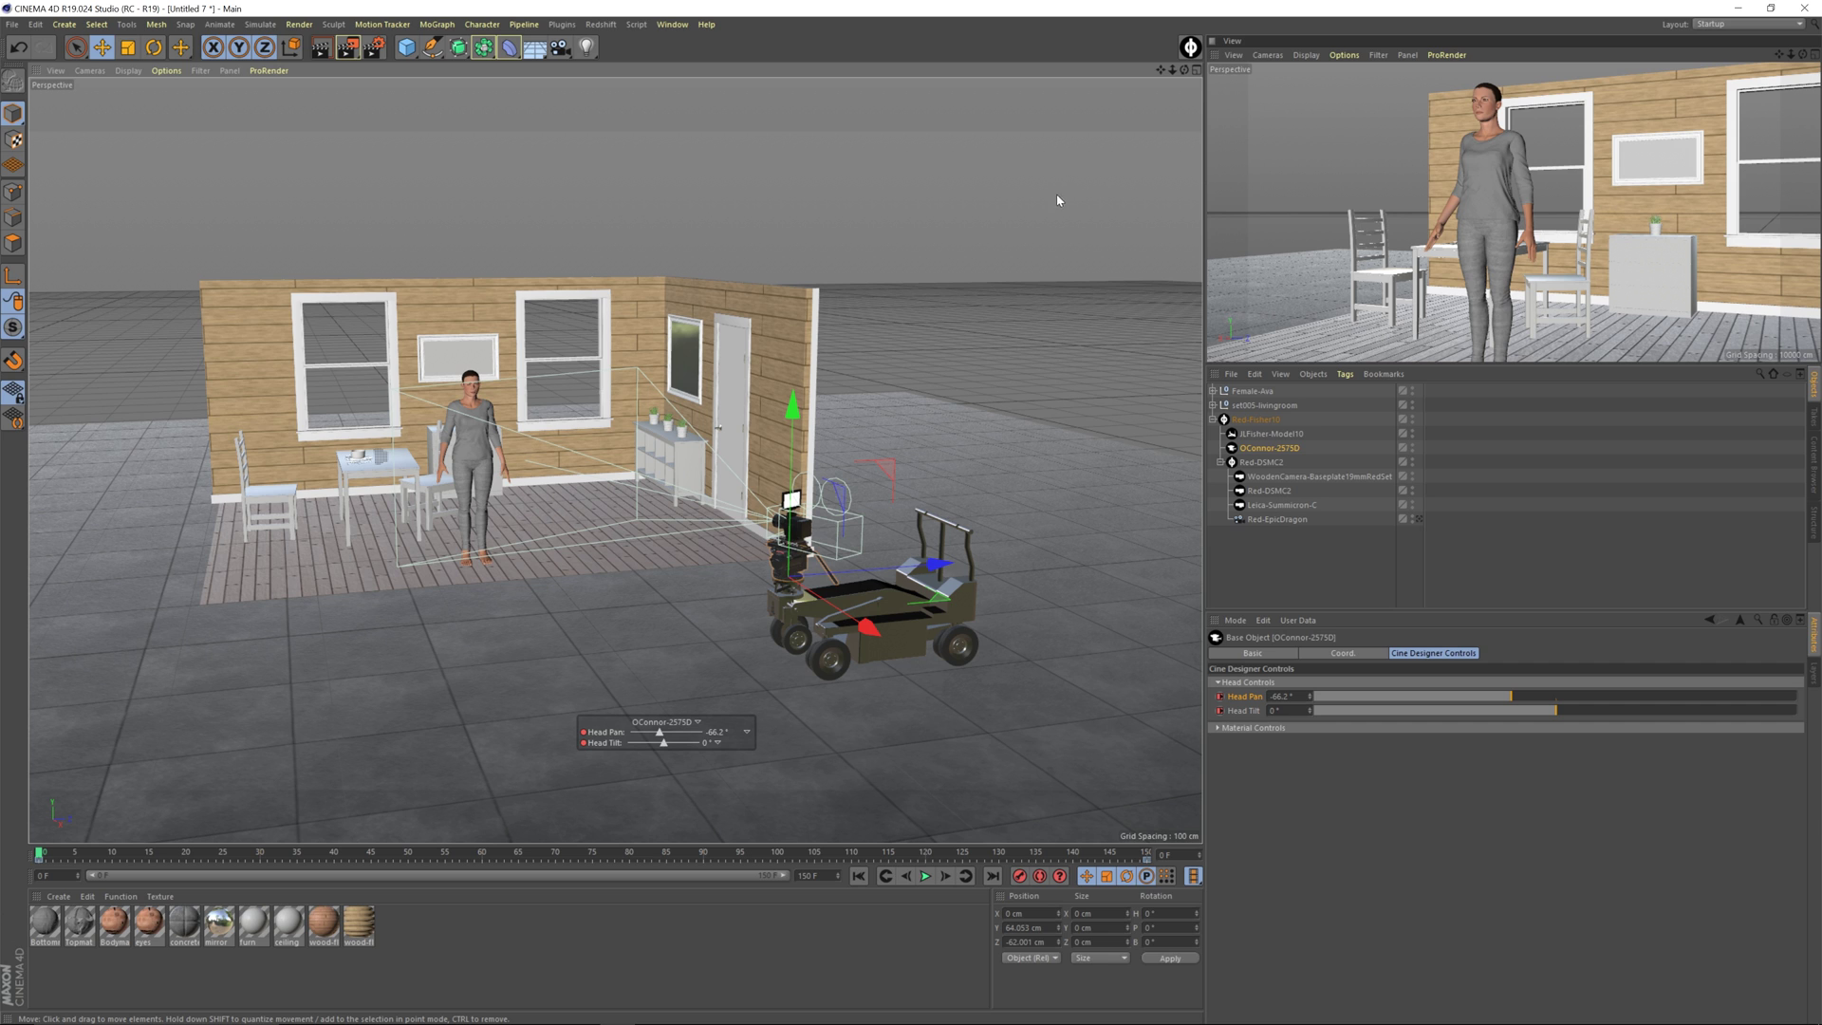
click(1320, 146)
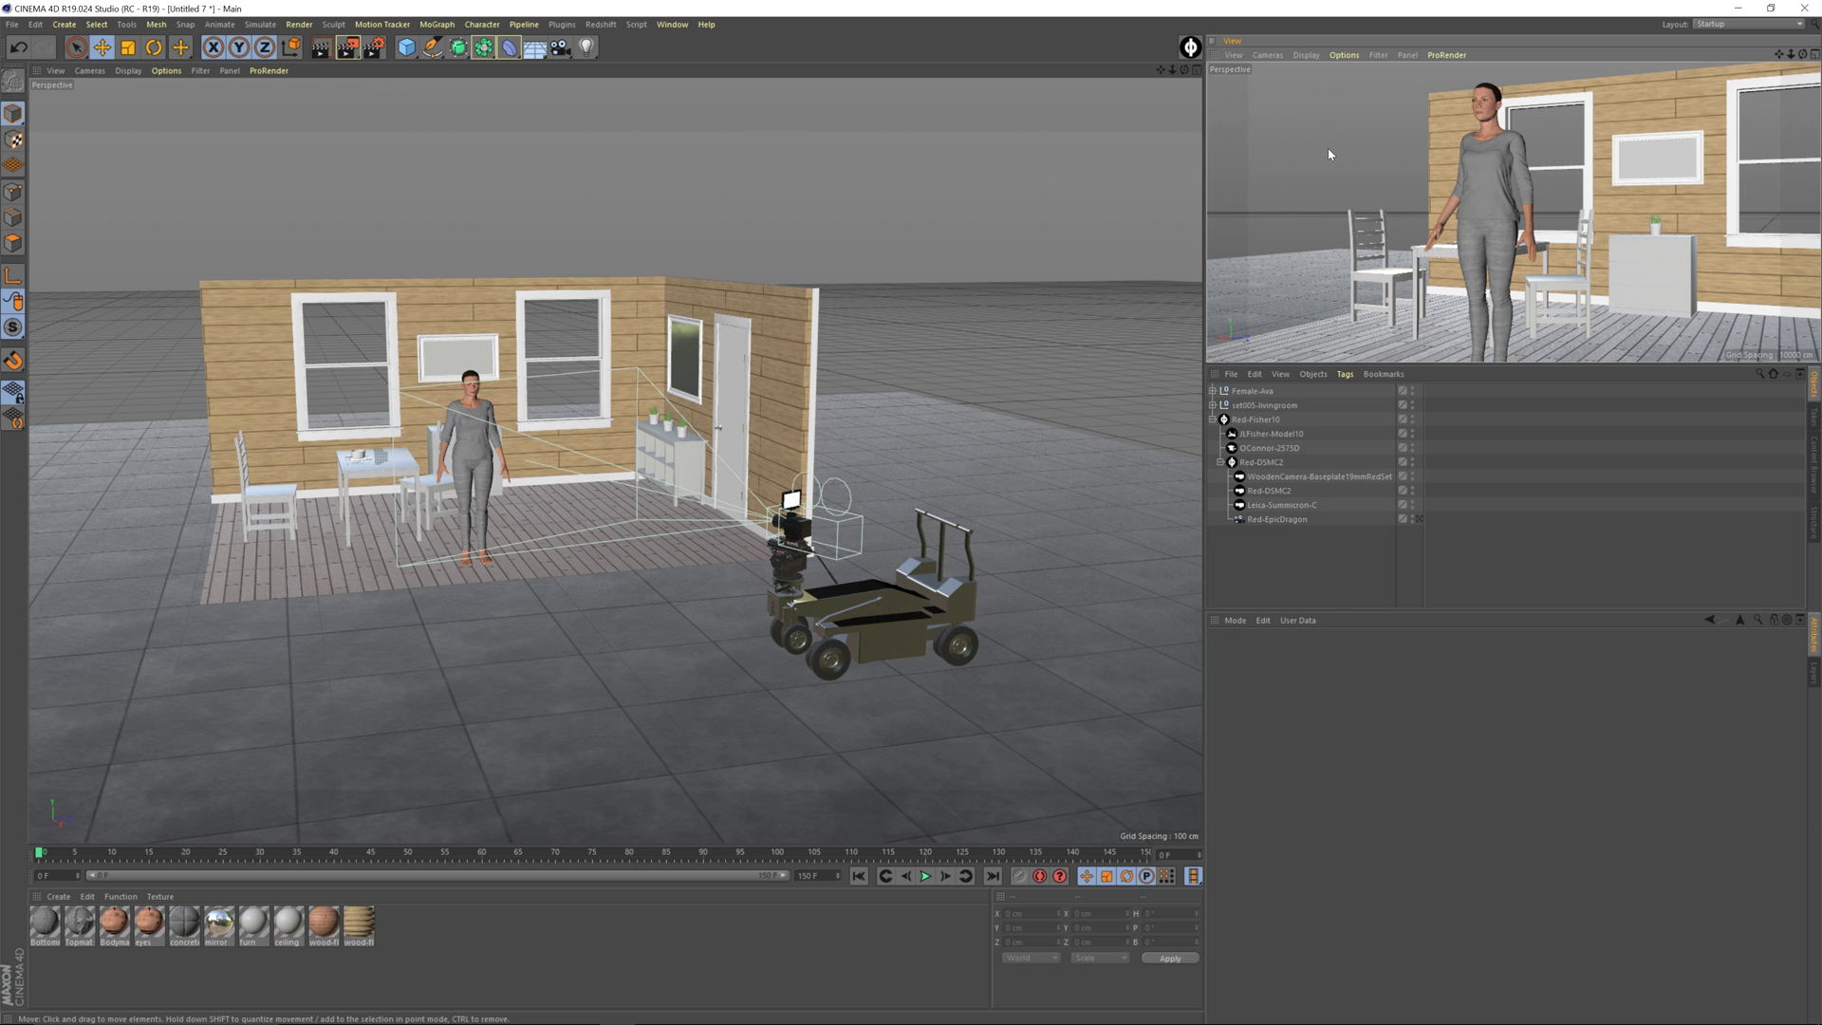
key(shift+v)
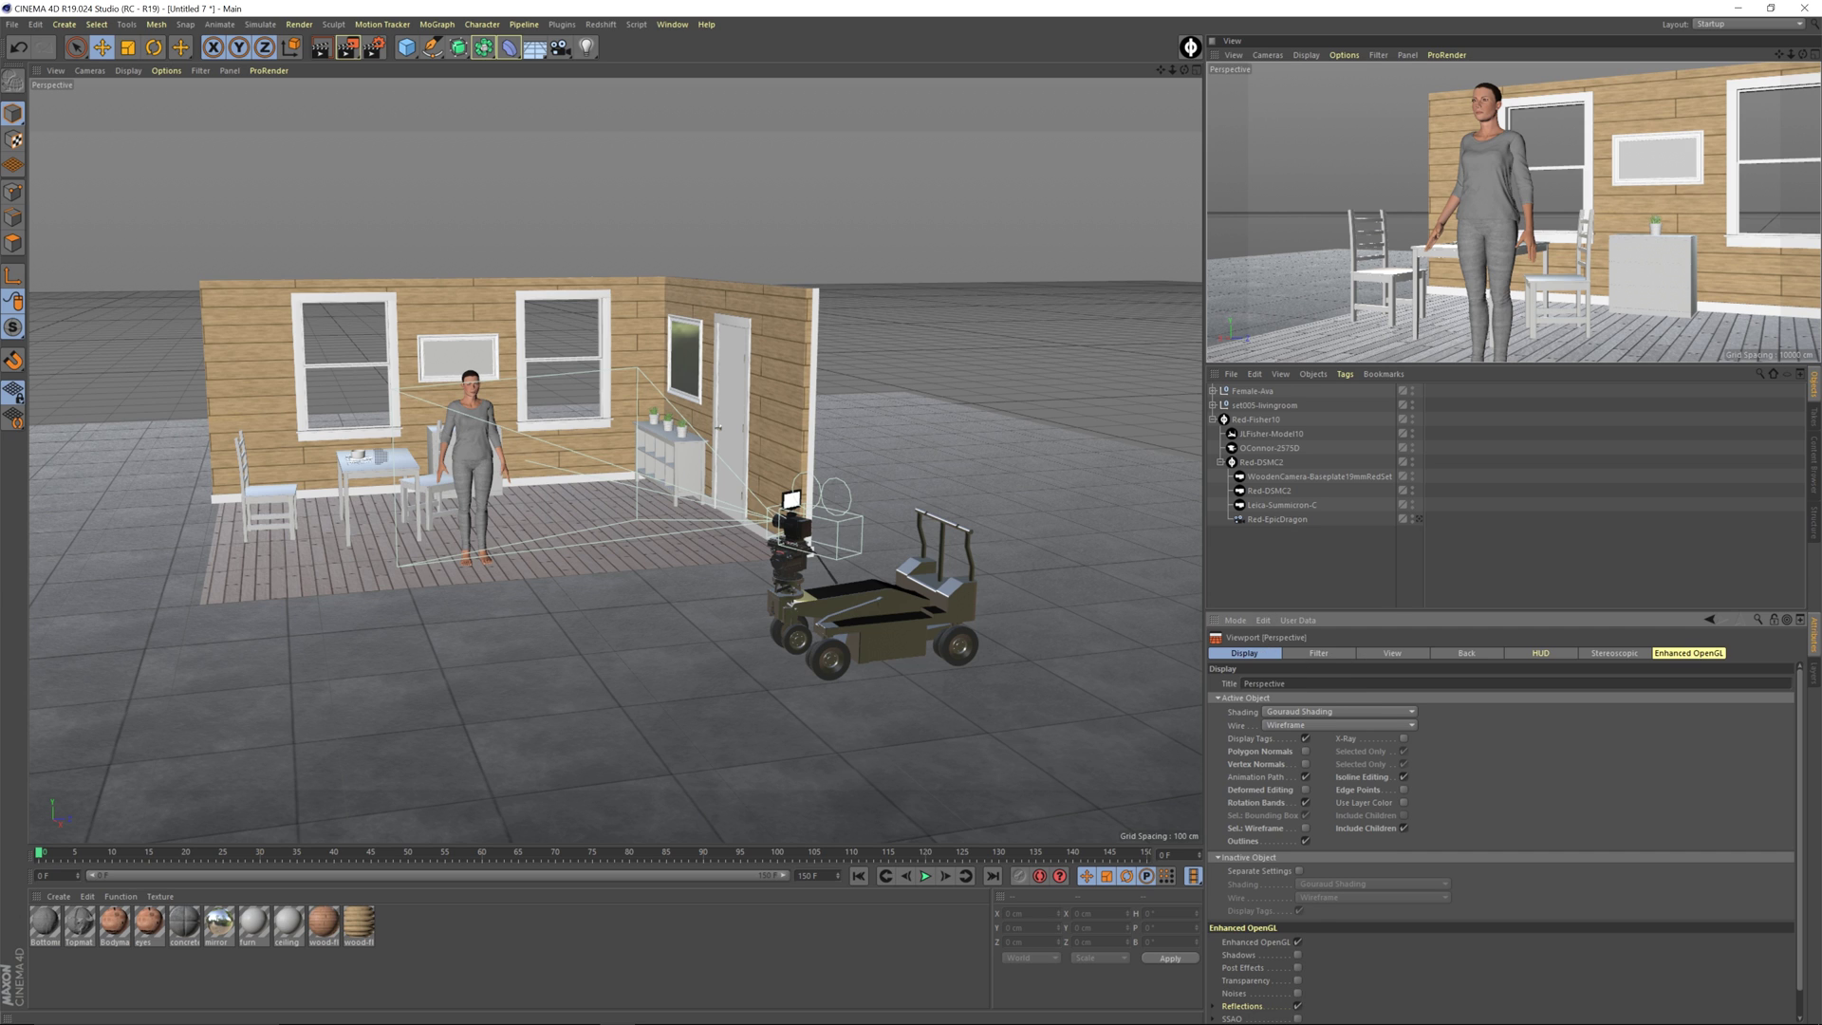
Switch the Attribute Manager to Object mode and back to the camera viewport's View Settings
click(1236, 621)
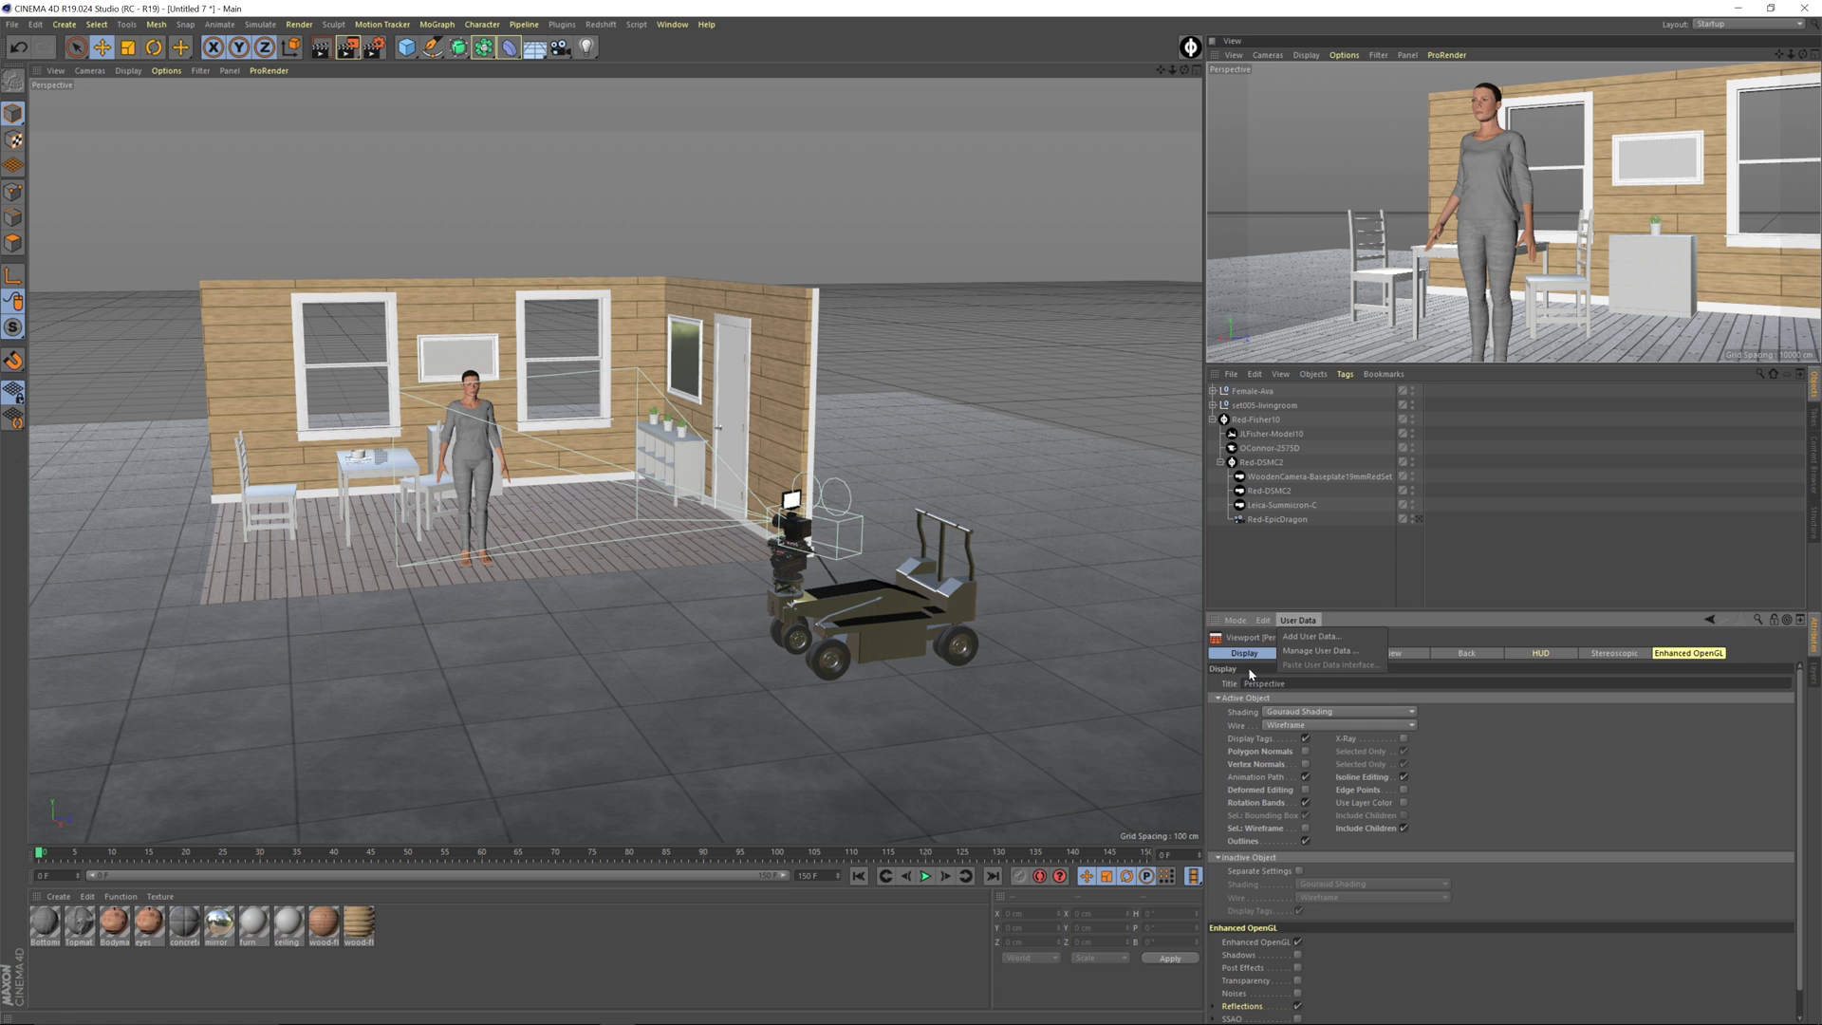
click(1328, 168)
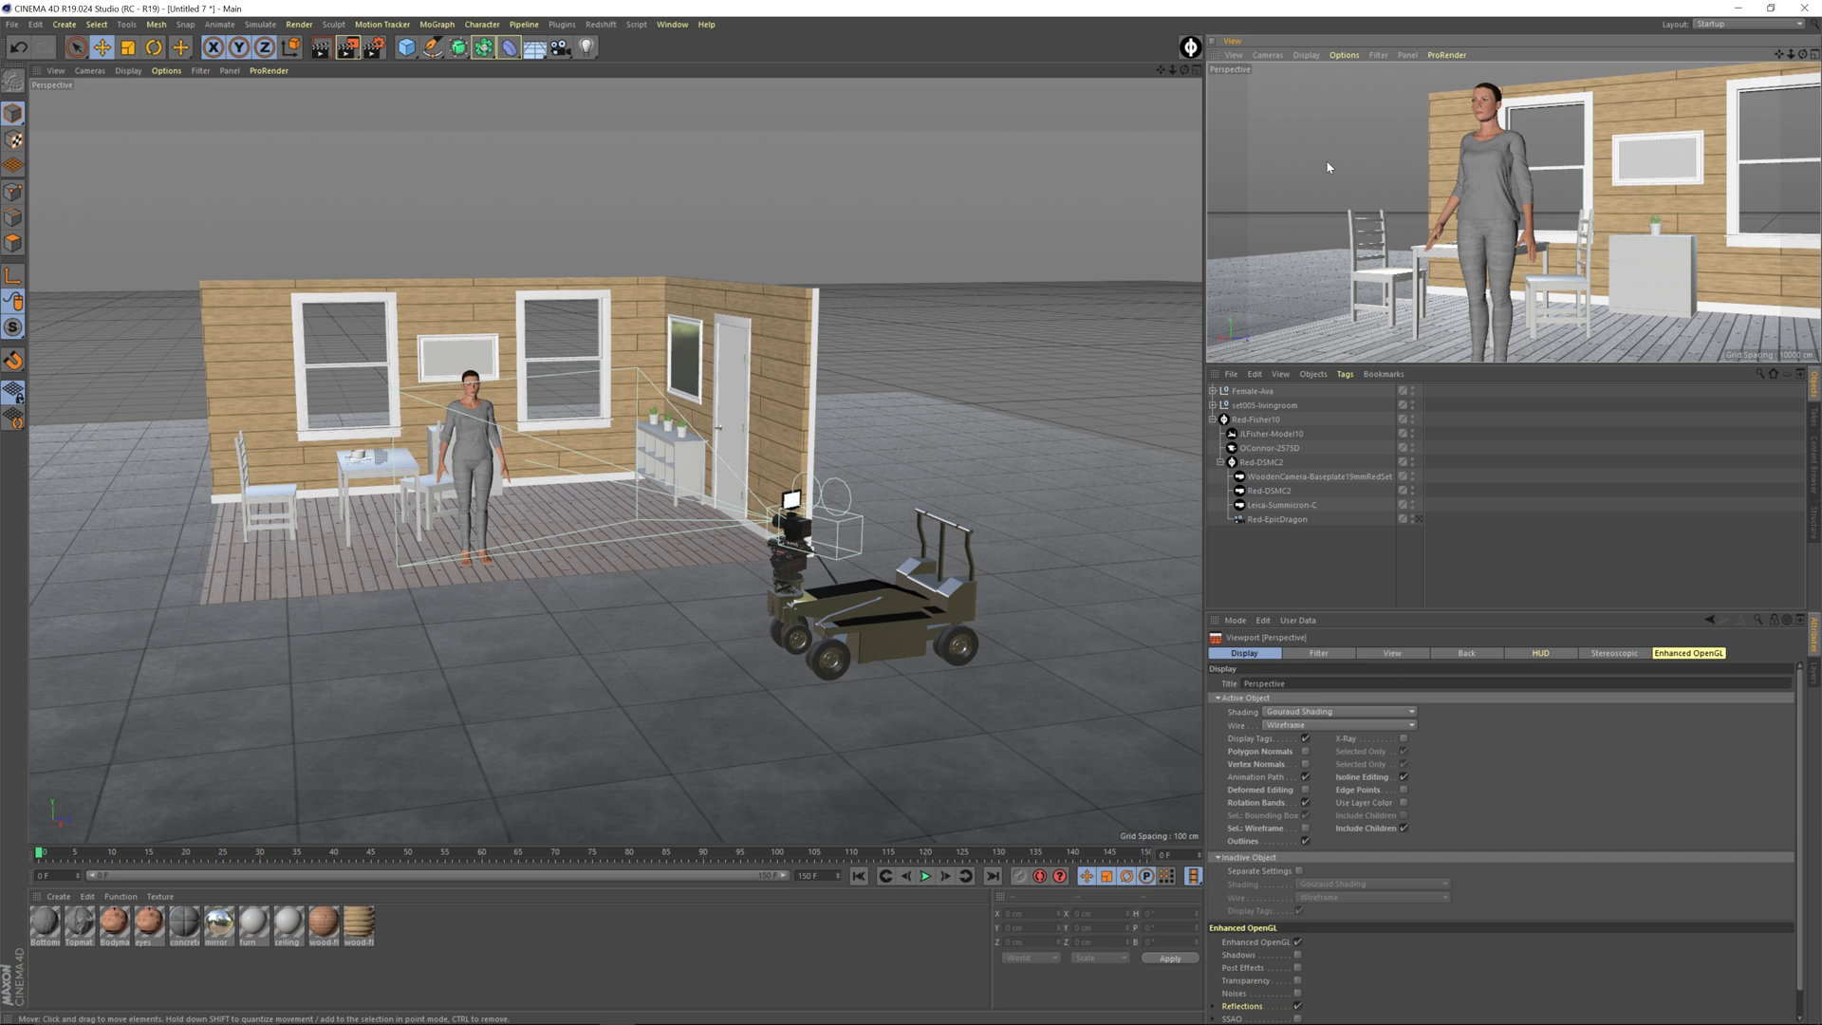
click(1235, 620)
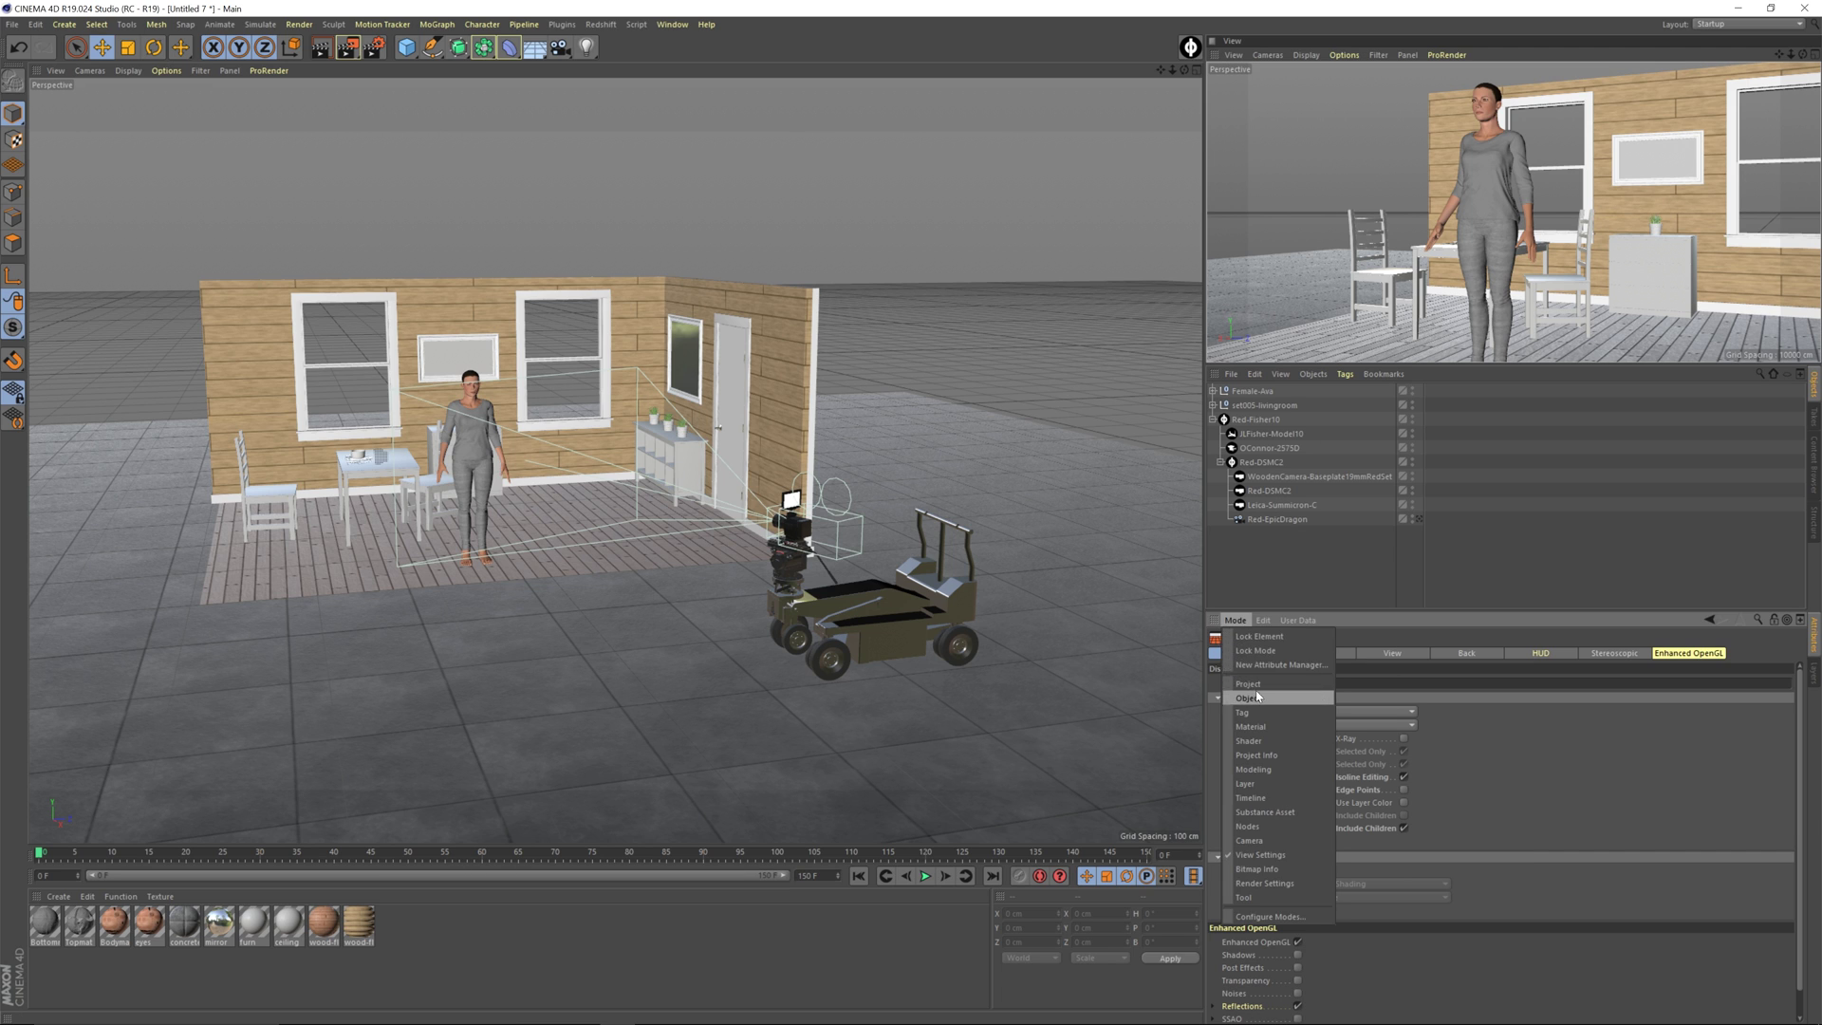
click(1257, 697)
click(1236, 620)
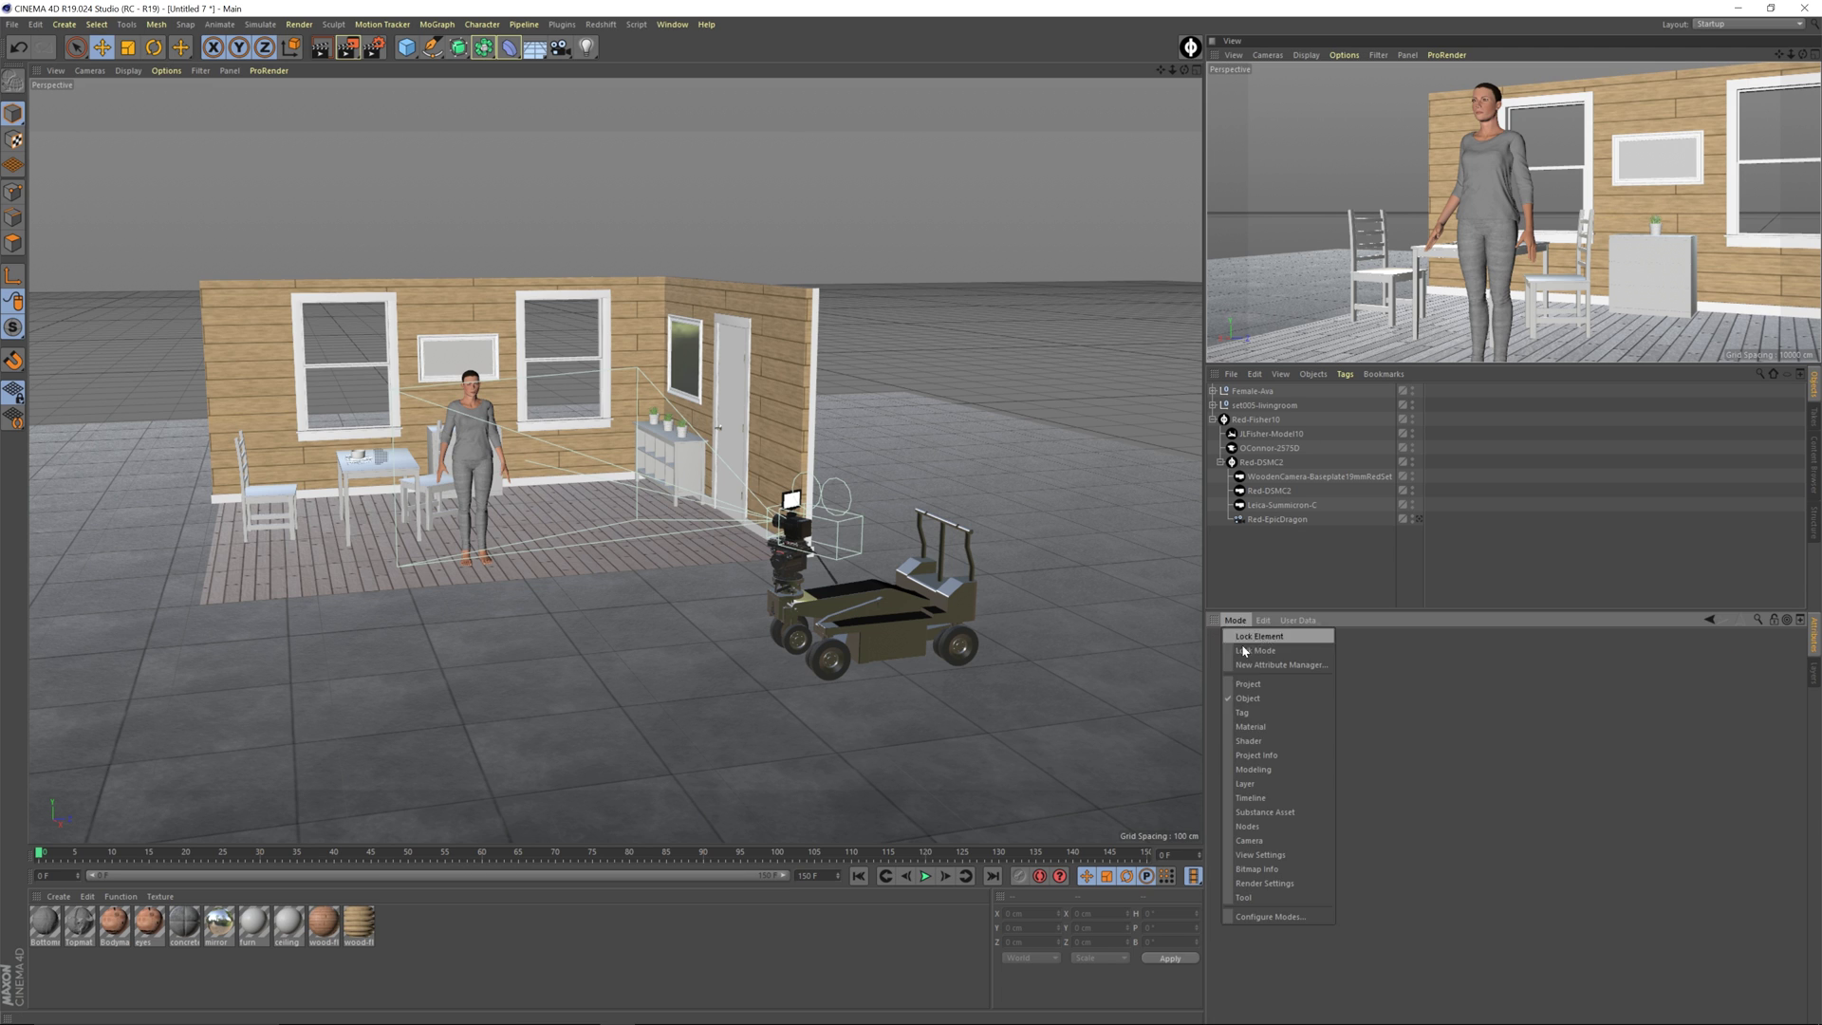
click(1275, 857)
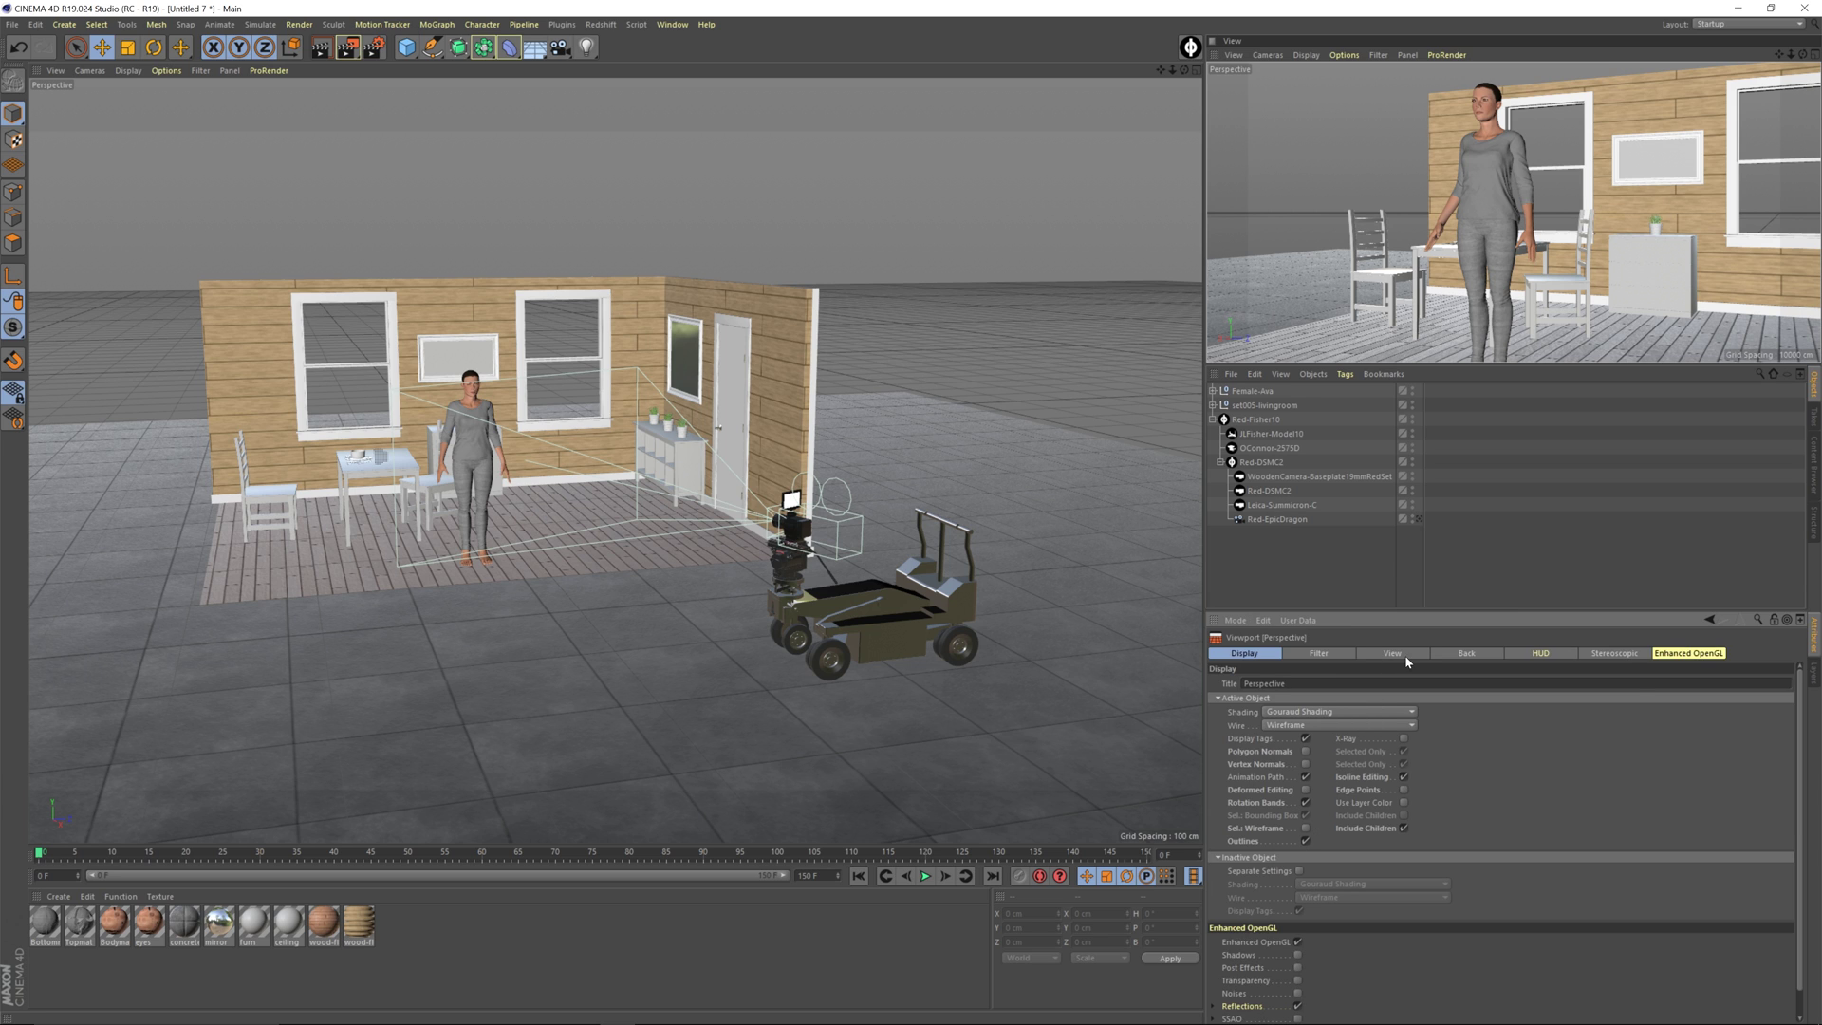
Set the Tinted Border opacity of the camera viewport's safe frames to 100%
click(1404, 655)
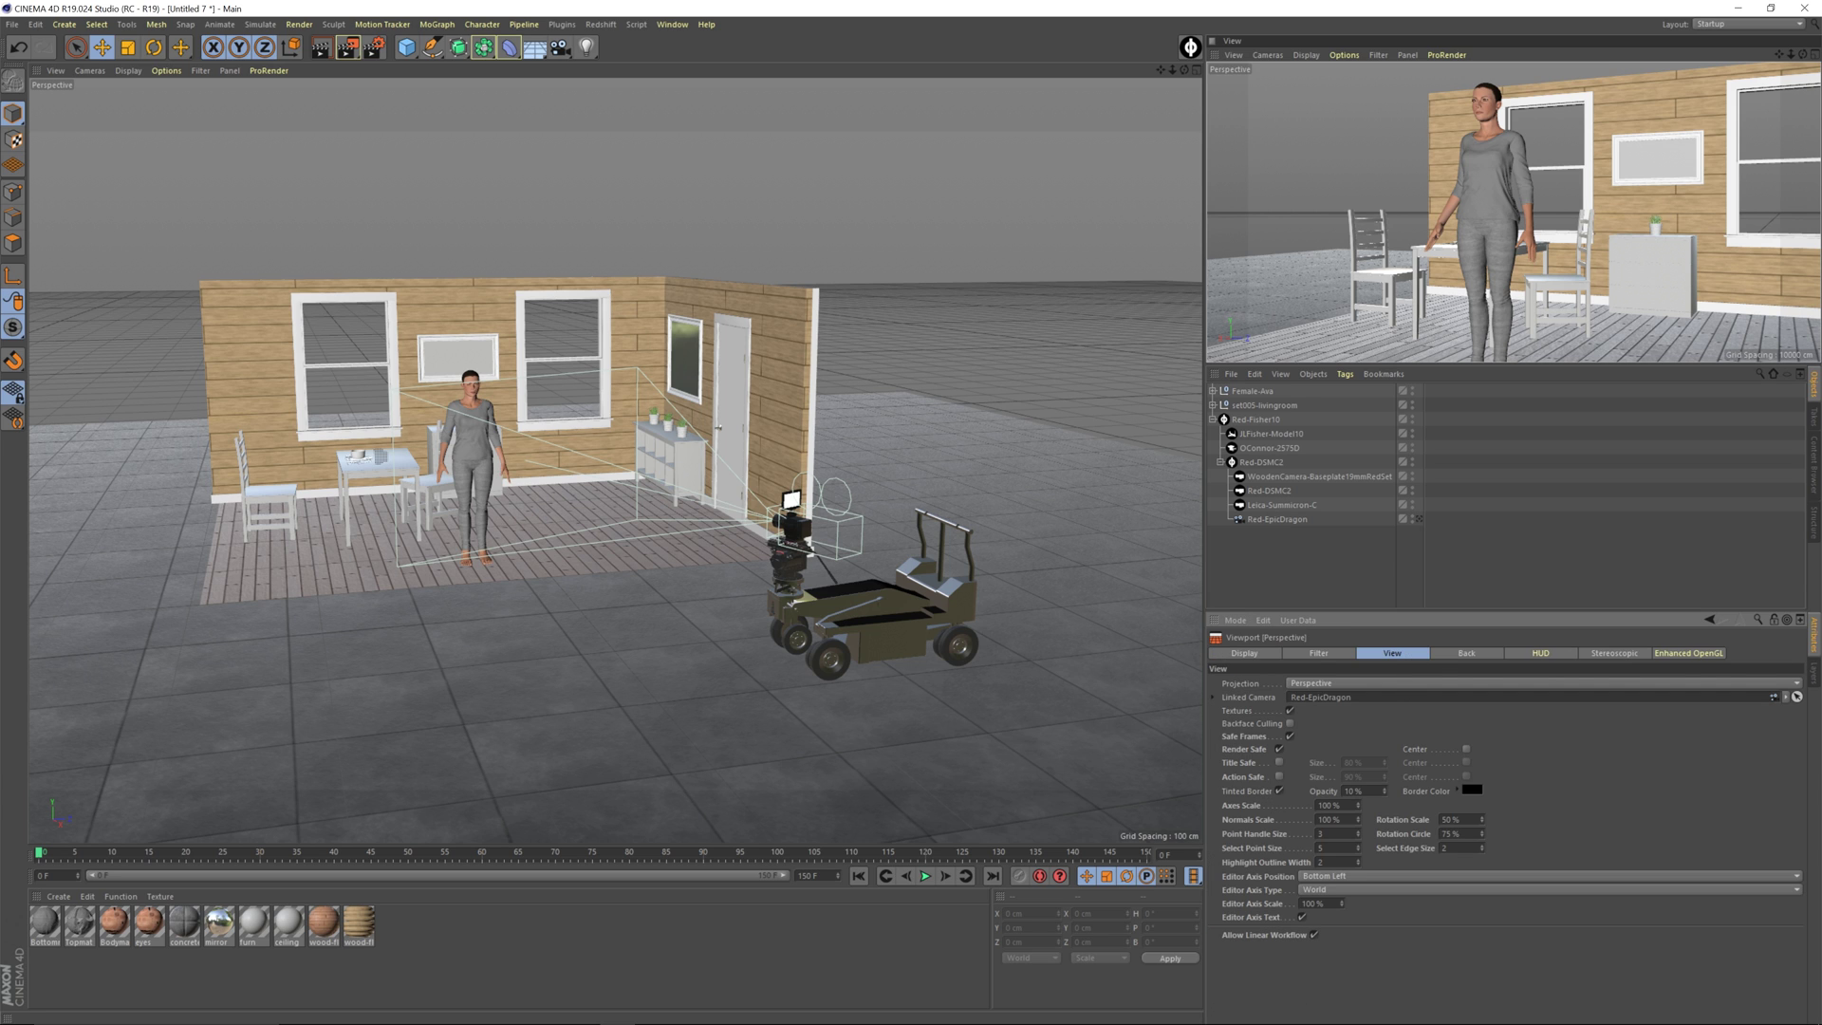
drag(1364, 792, 1348, 791)
text(100)
key(Return)
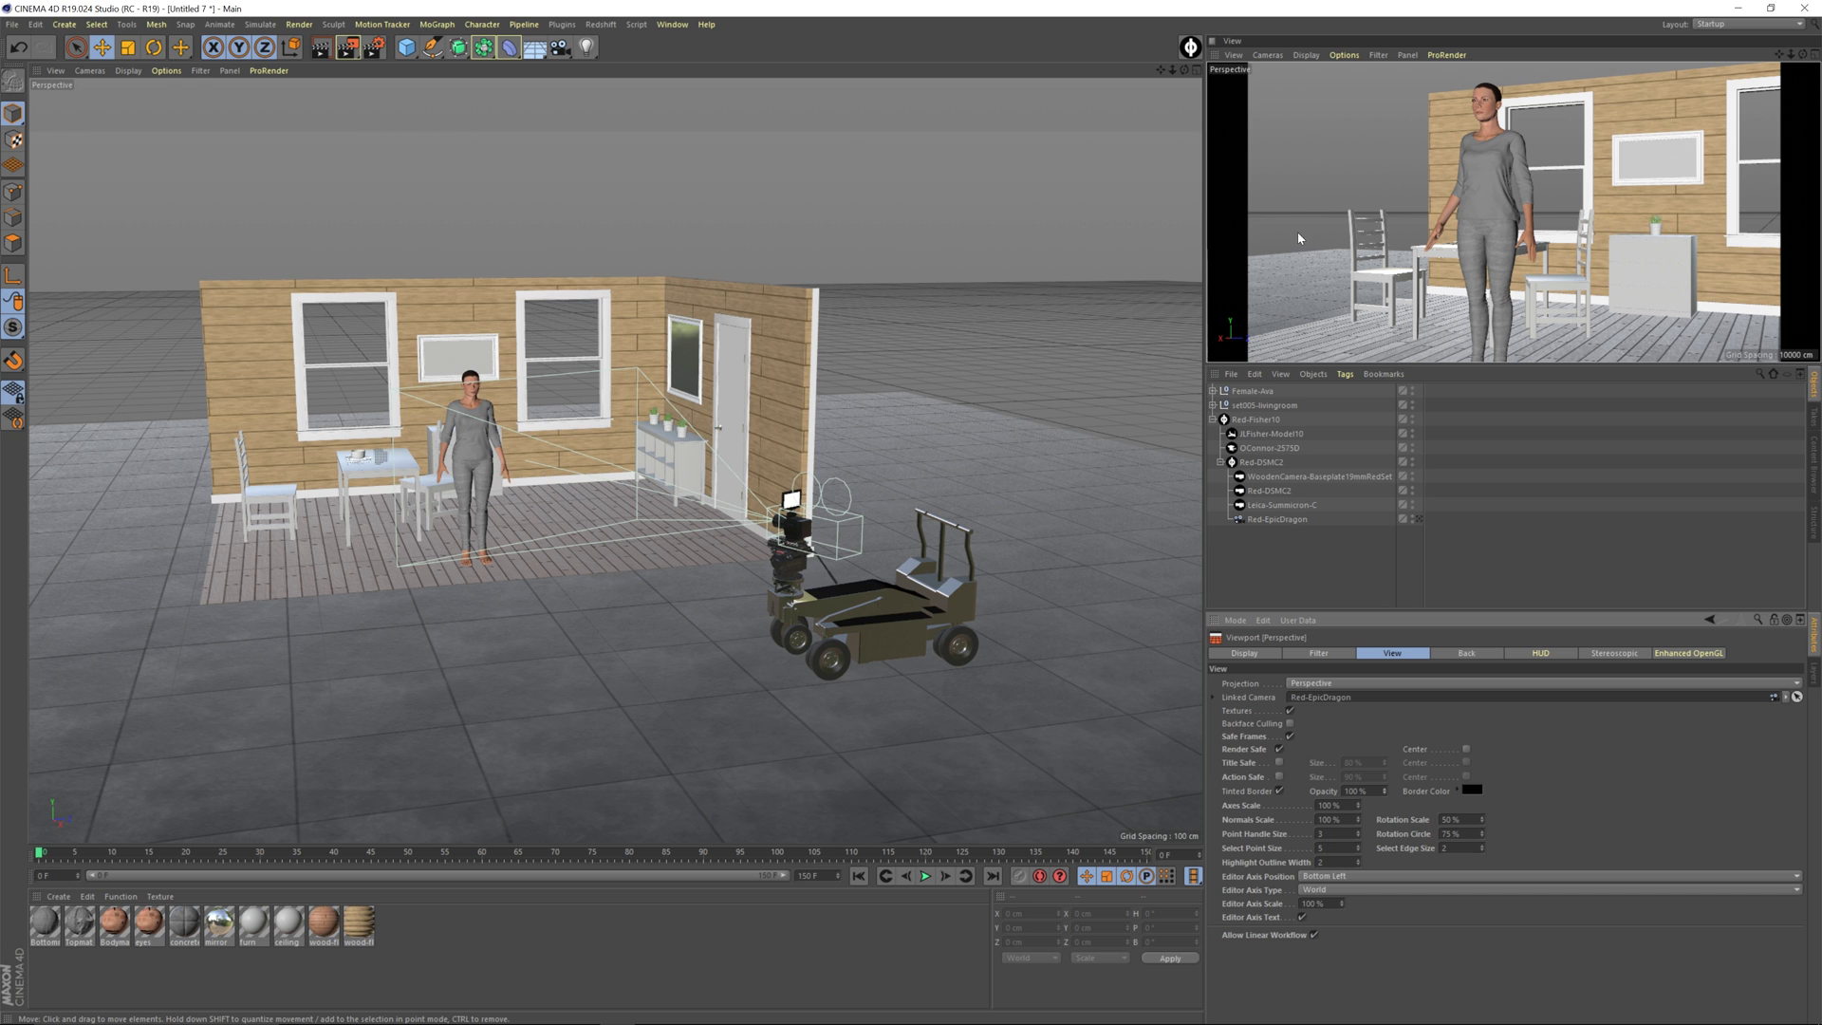
Examine the output size, film aspect and frame range in the Render Settings, then close them with the playhead at frame 0
click(375, 46)
drag(463, 18, 873, 205)
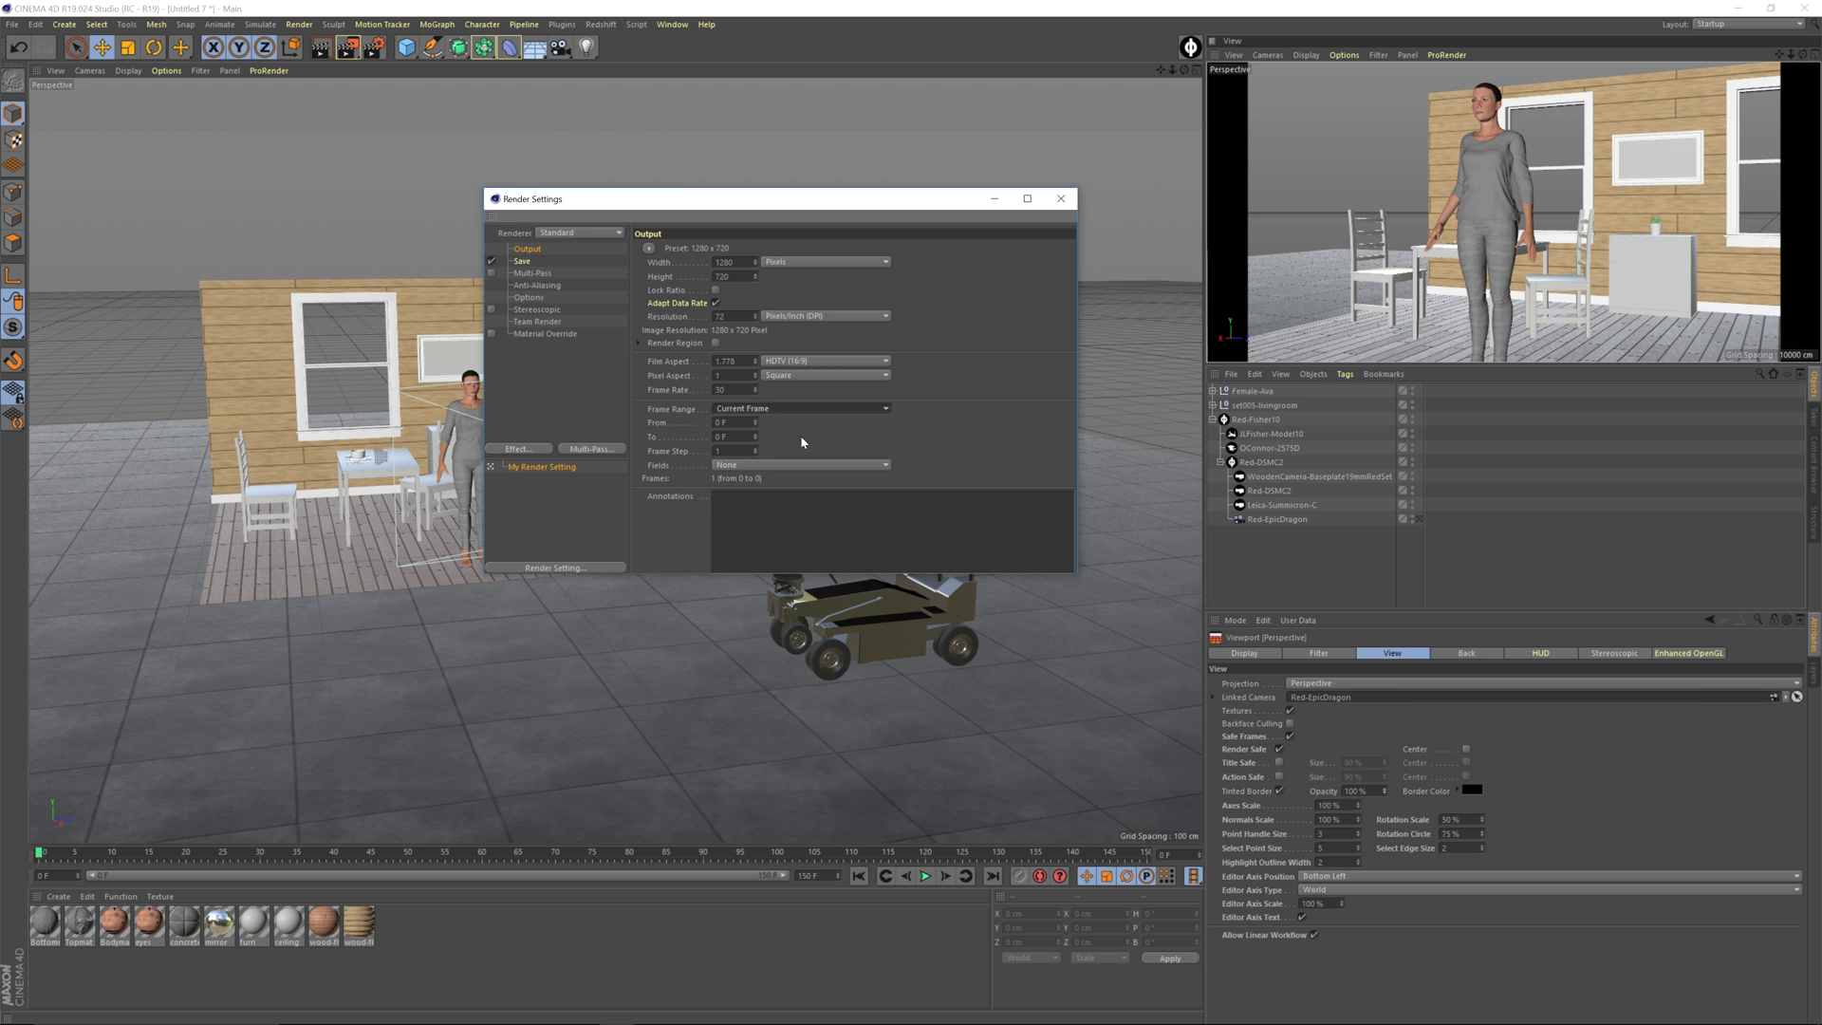
click(1050, 203)
drag(767, 856, 3, 860)
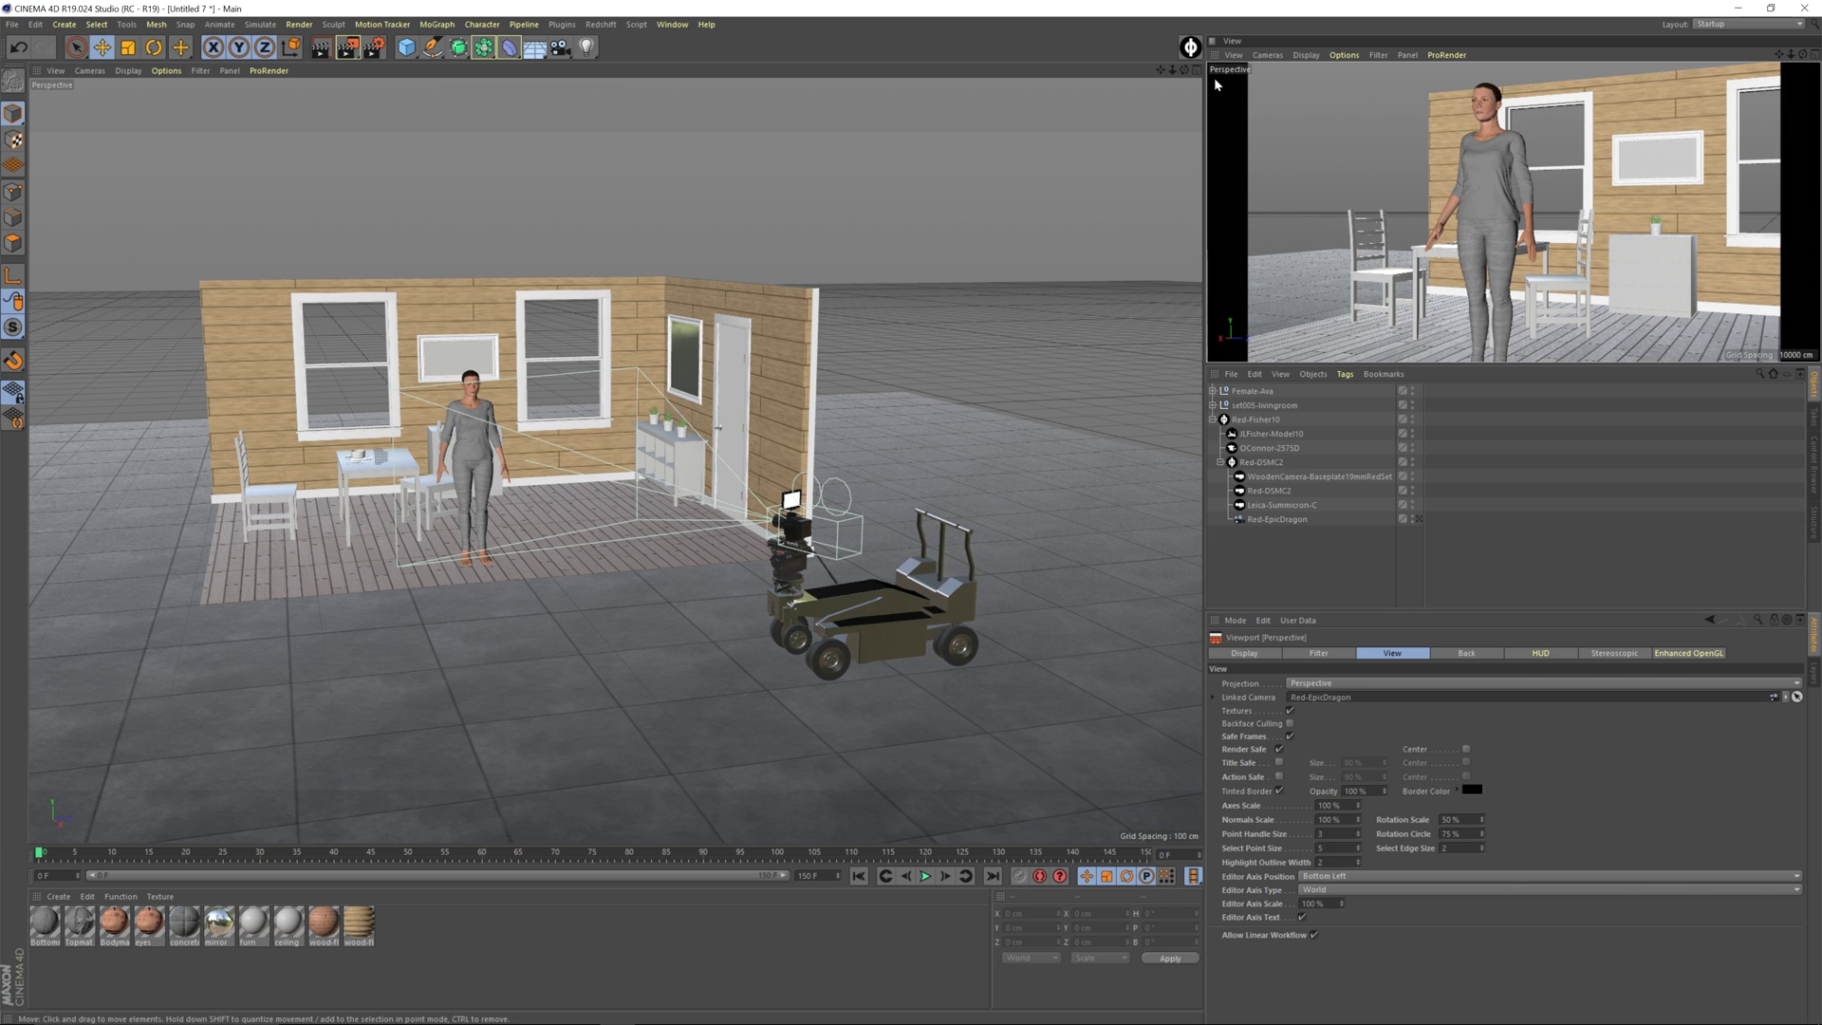
Make the small camera viewport the render view and render the current frame to the Picture Viewer
click(1234, 55)
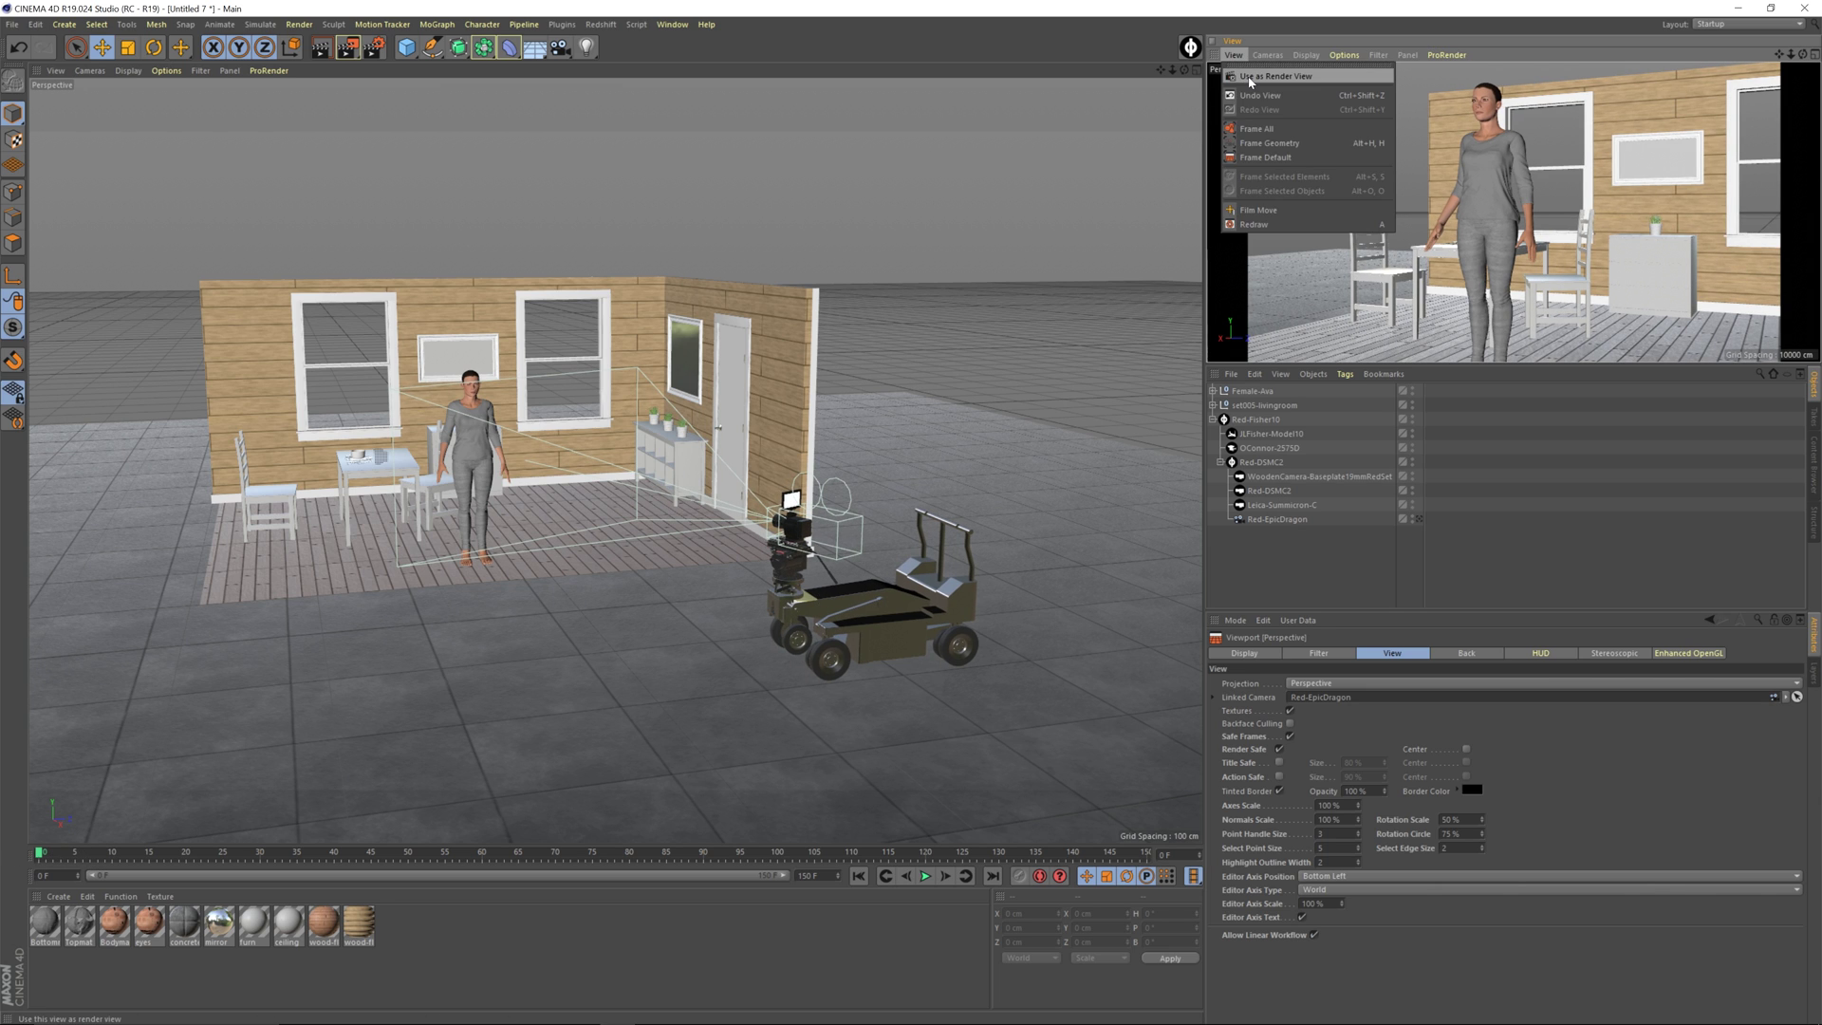
click(1250, 84)
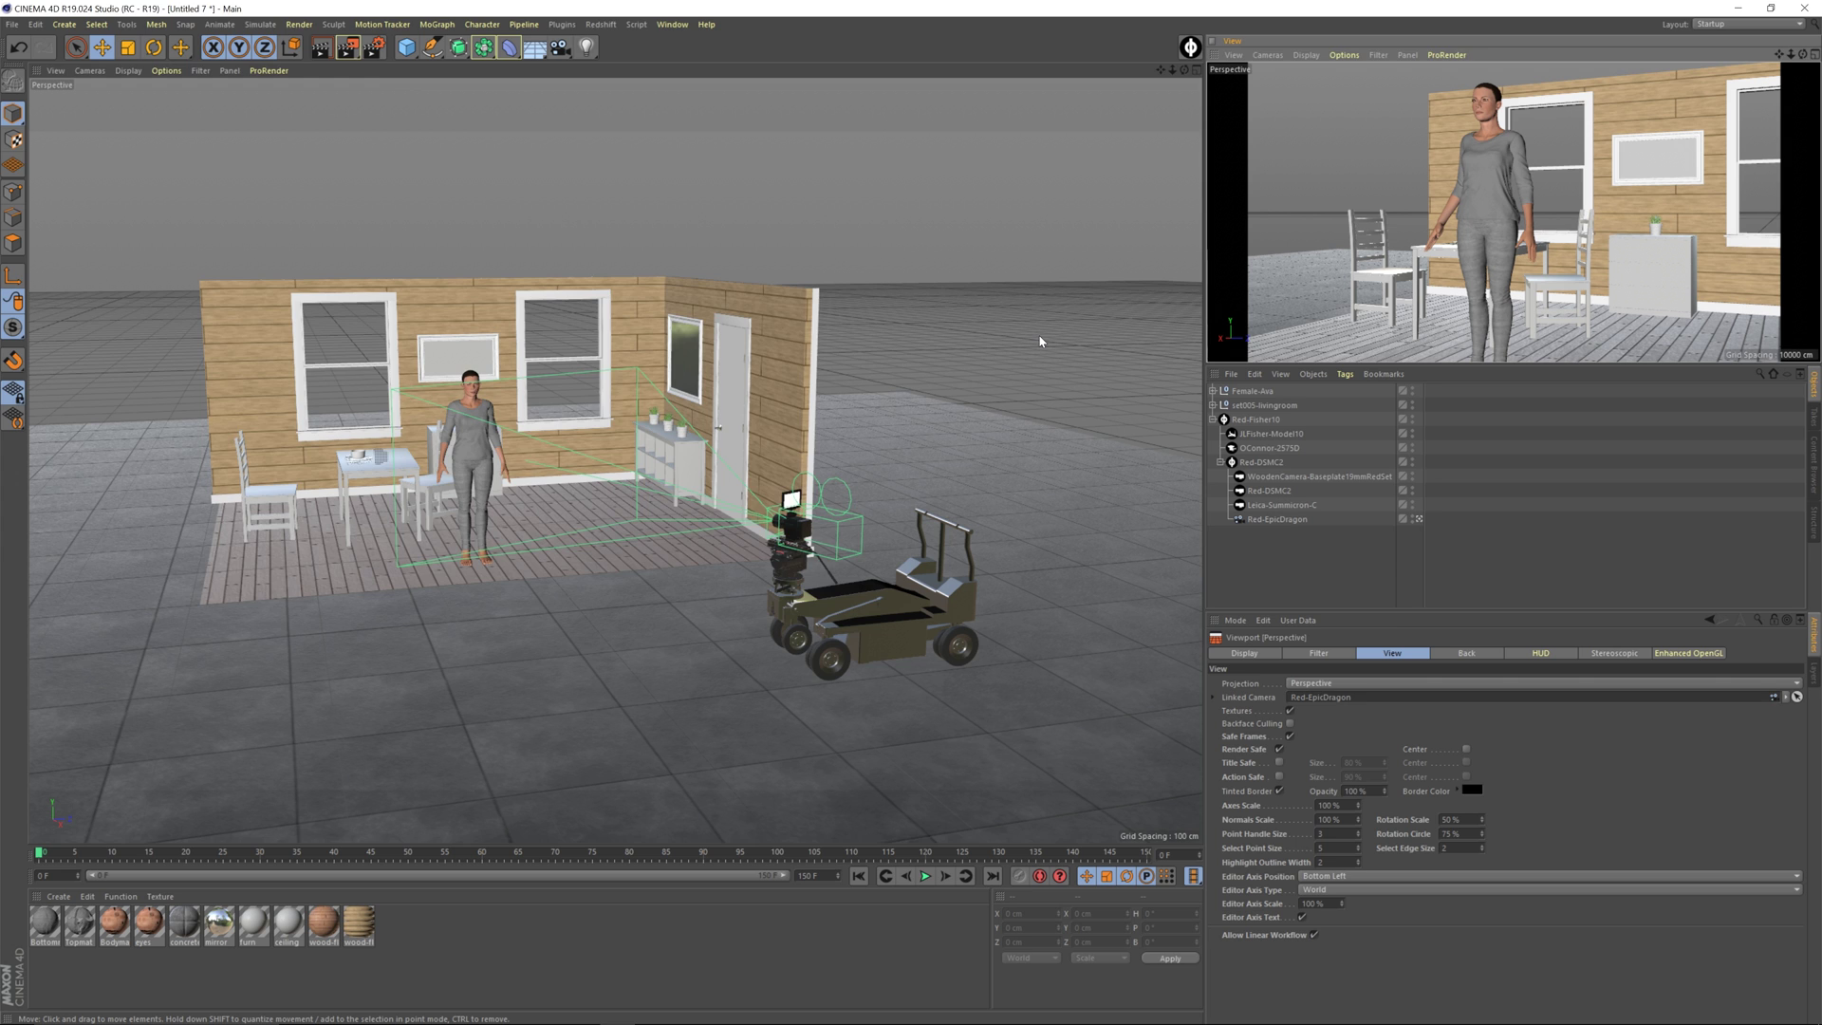
key(shift+r)
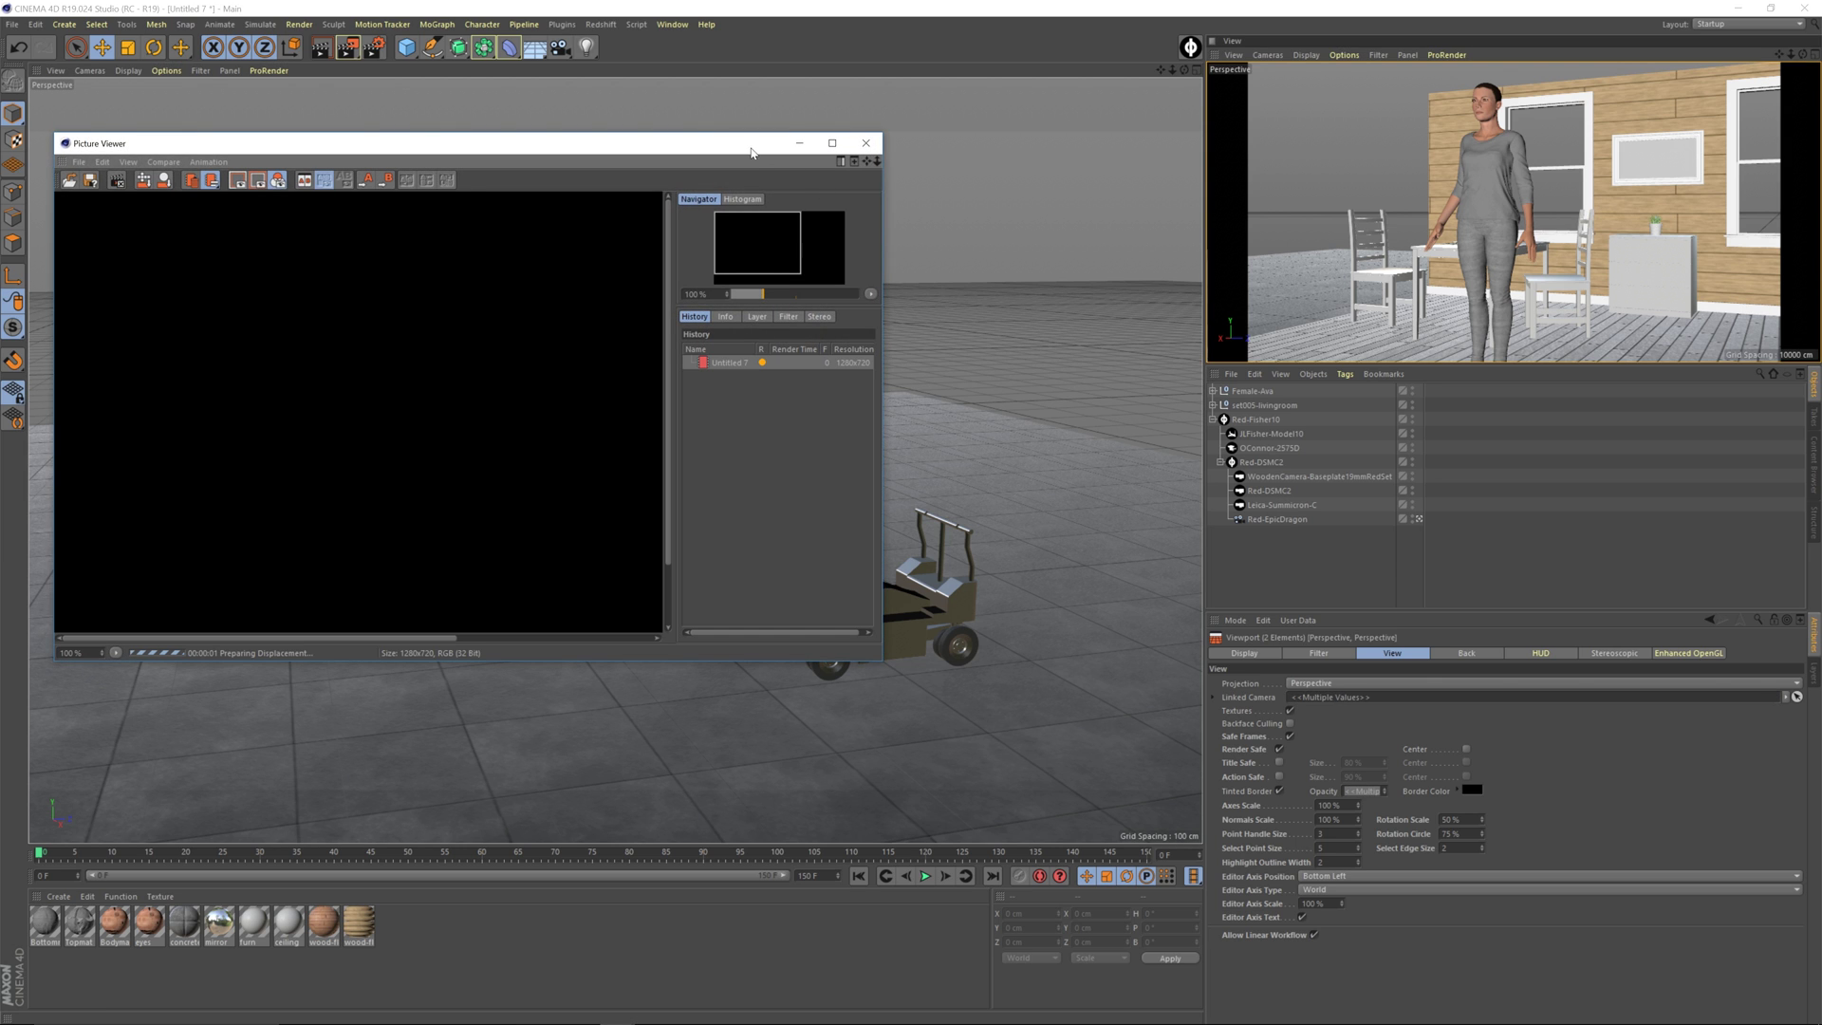
drag(730, 150, 726, 76)
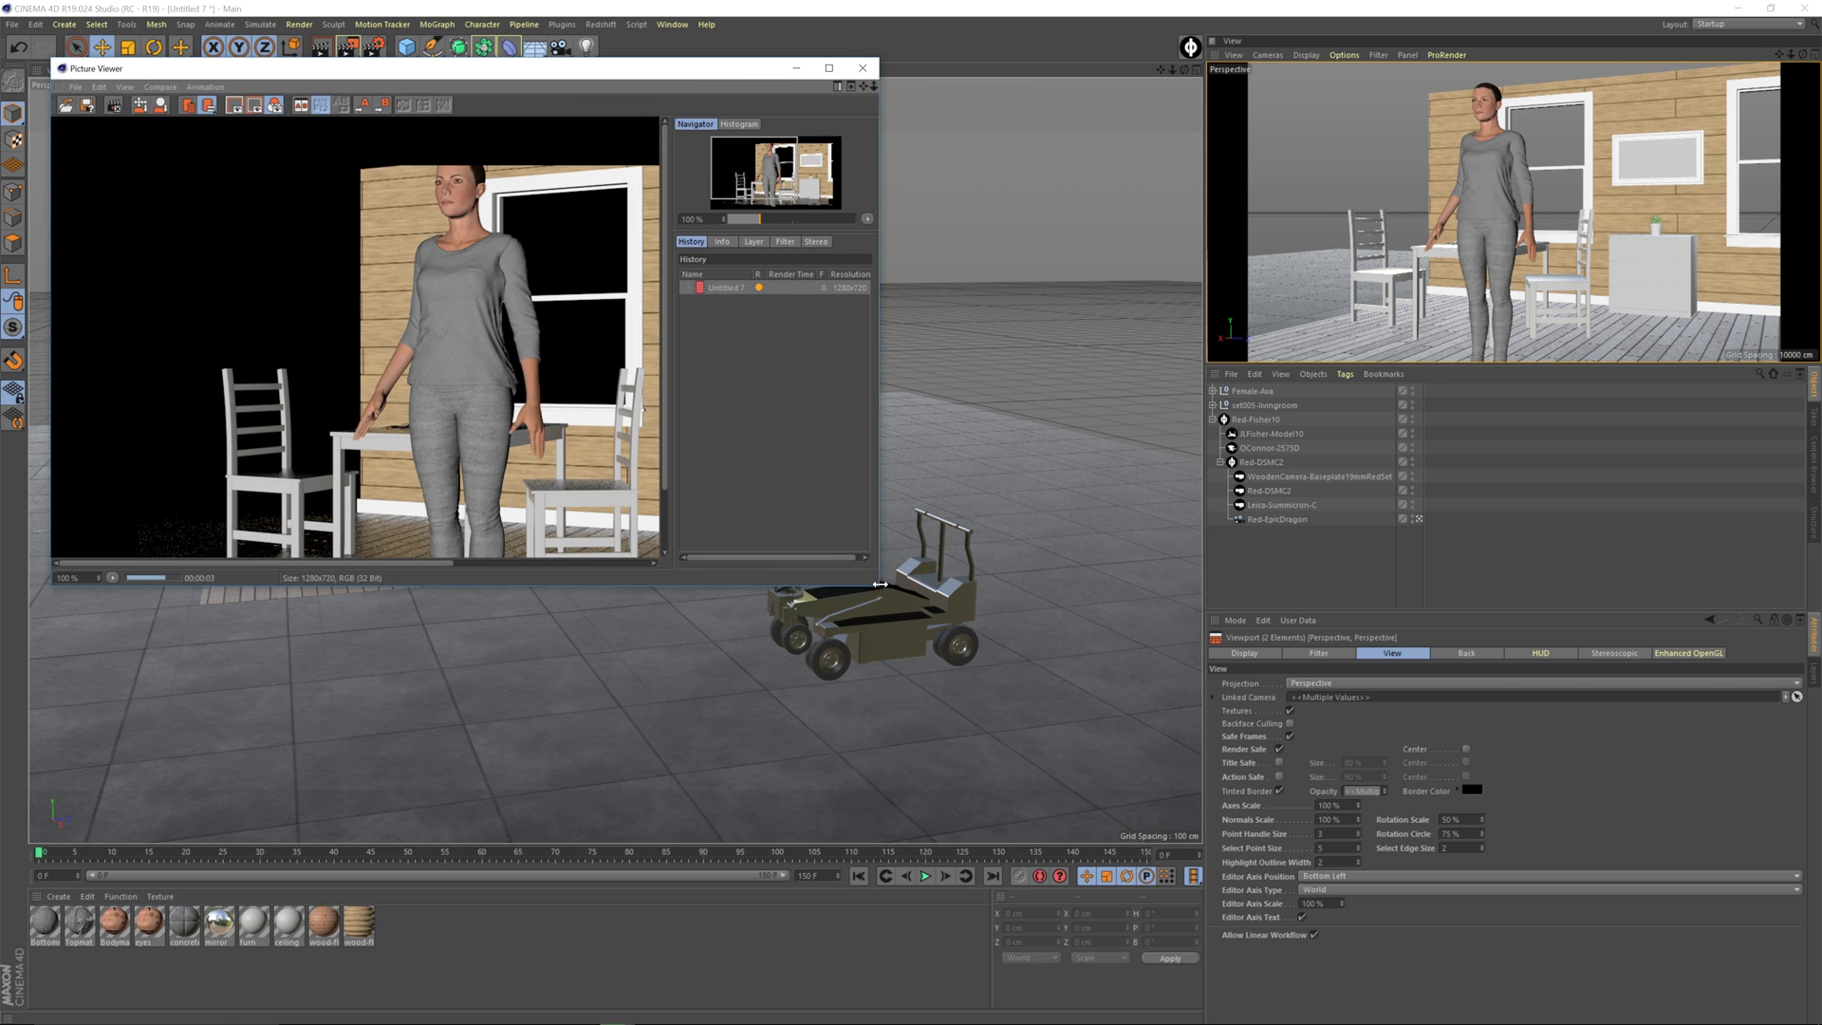
Enlarge the Picture Viewer to examine the whole rendered frame, then close it
drag(879, 586, 1432, 865)
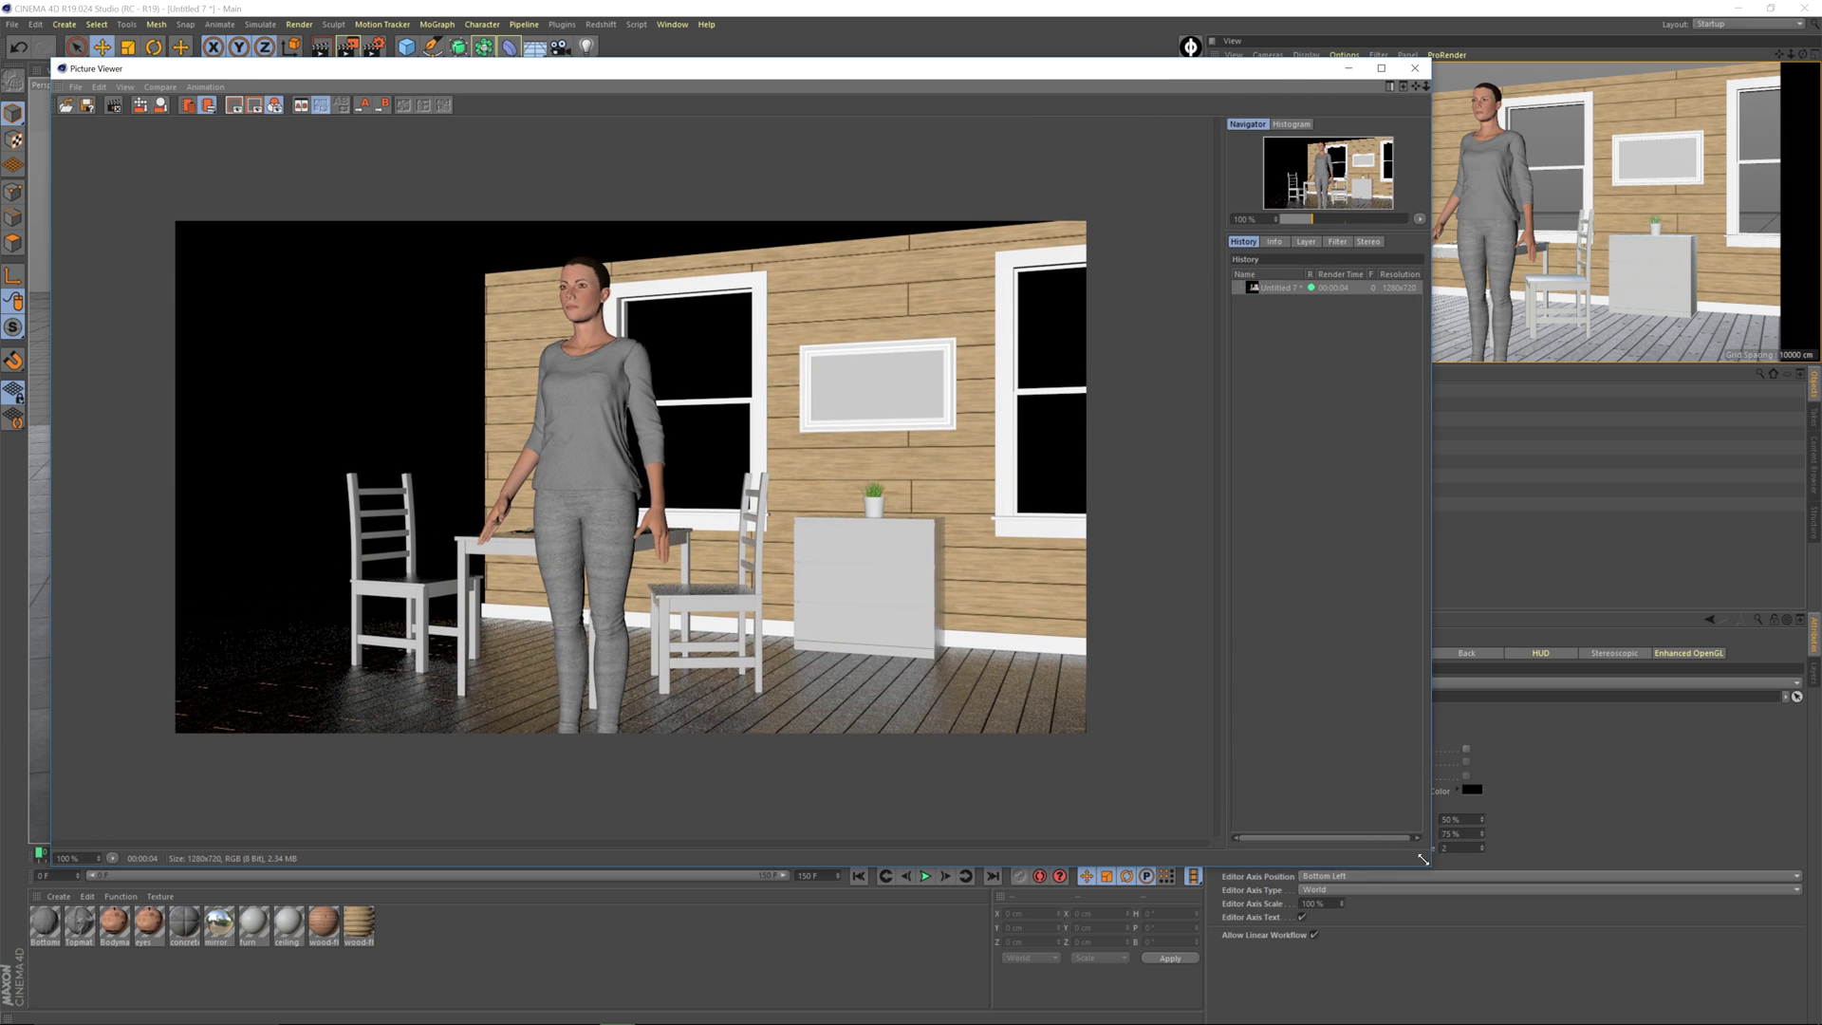
drag(813, 72, 857, 79)
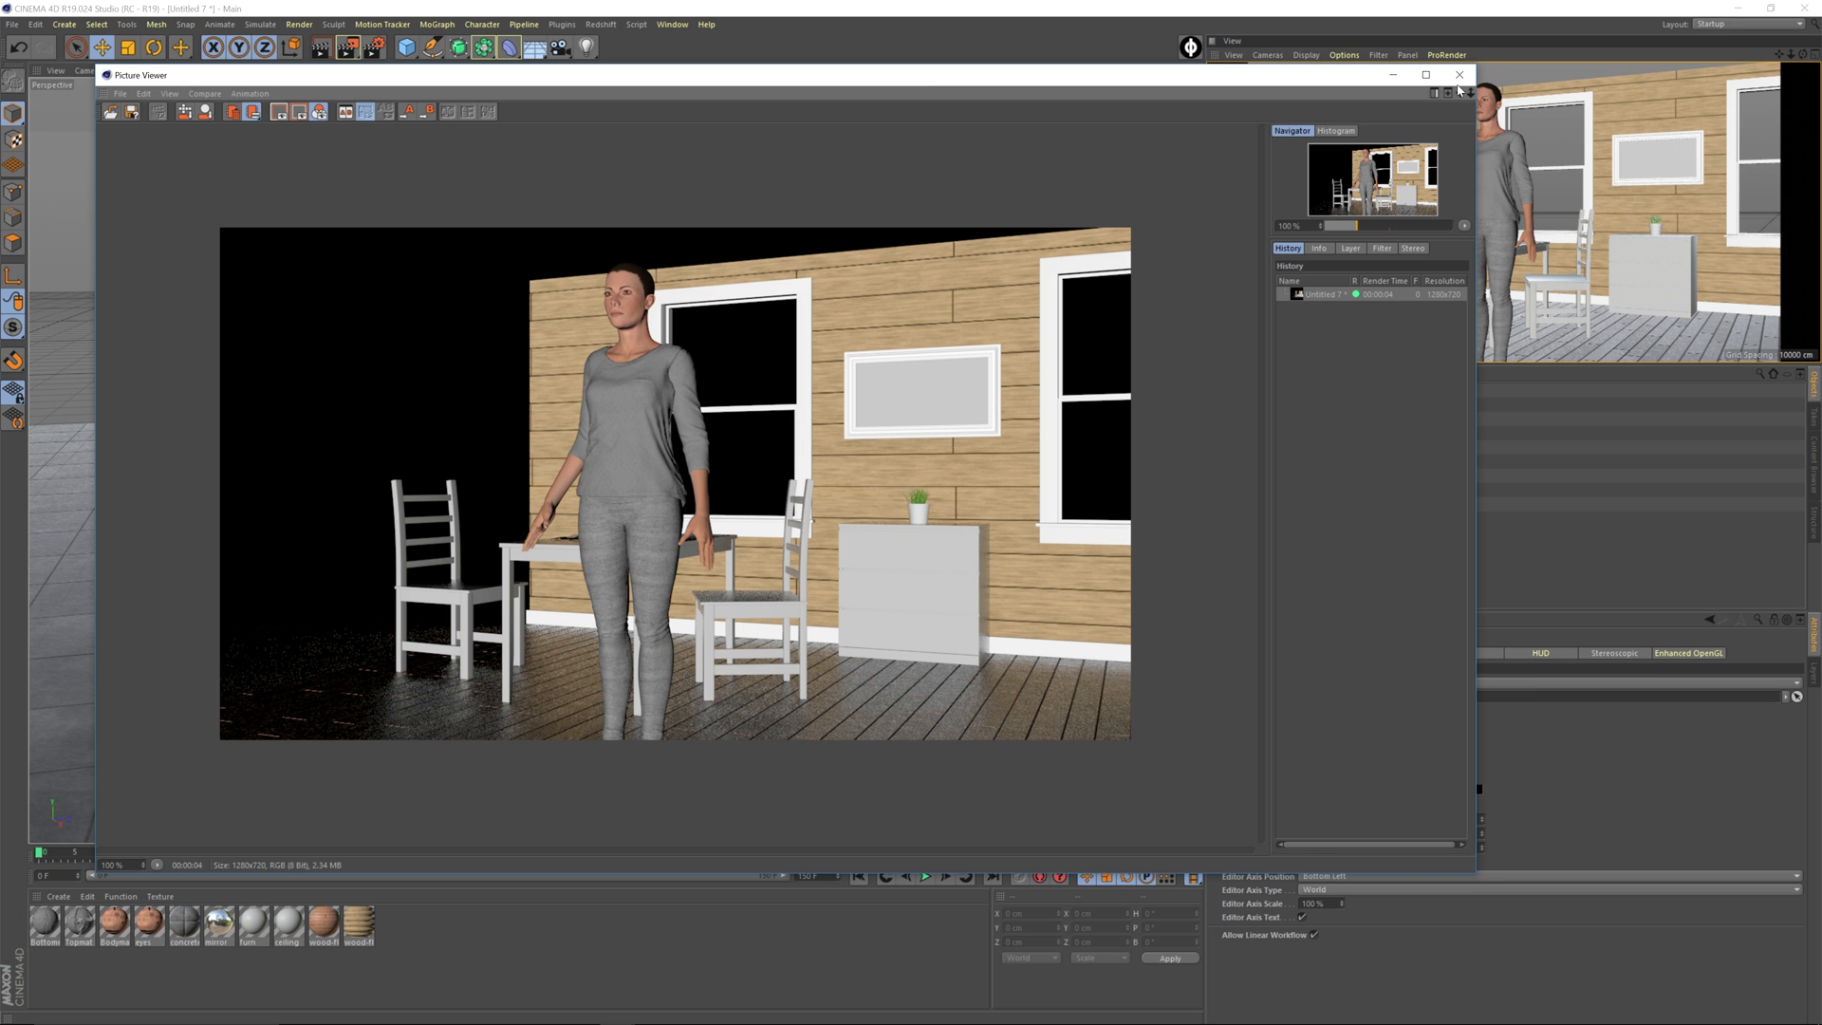
click(1460, 76)
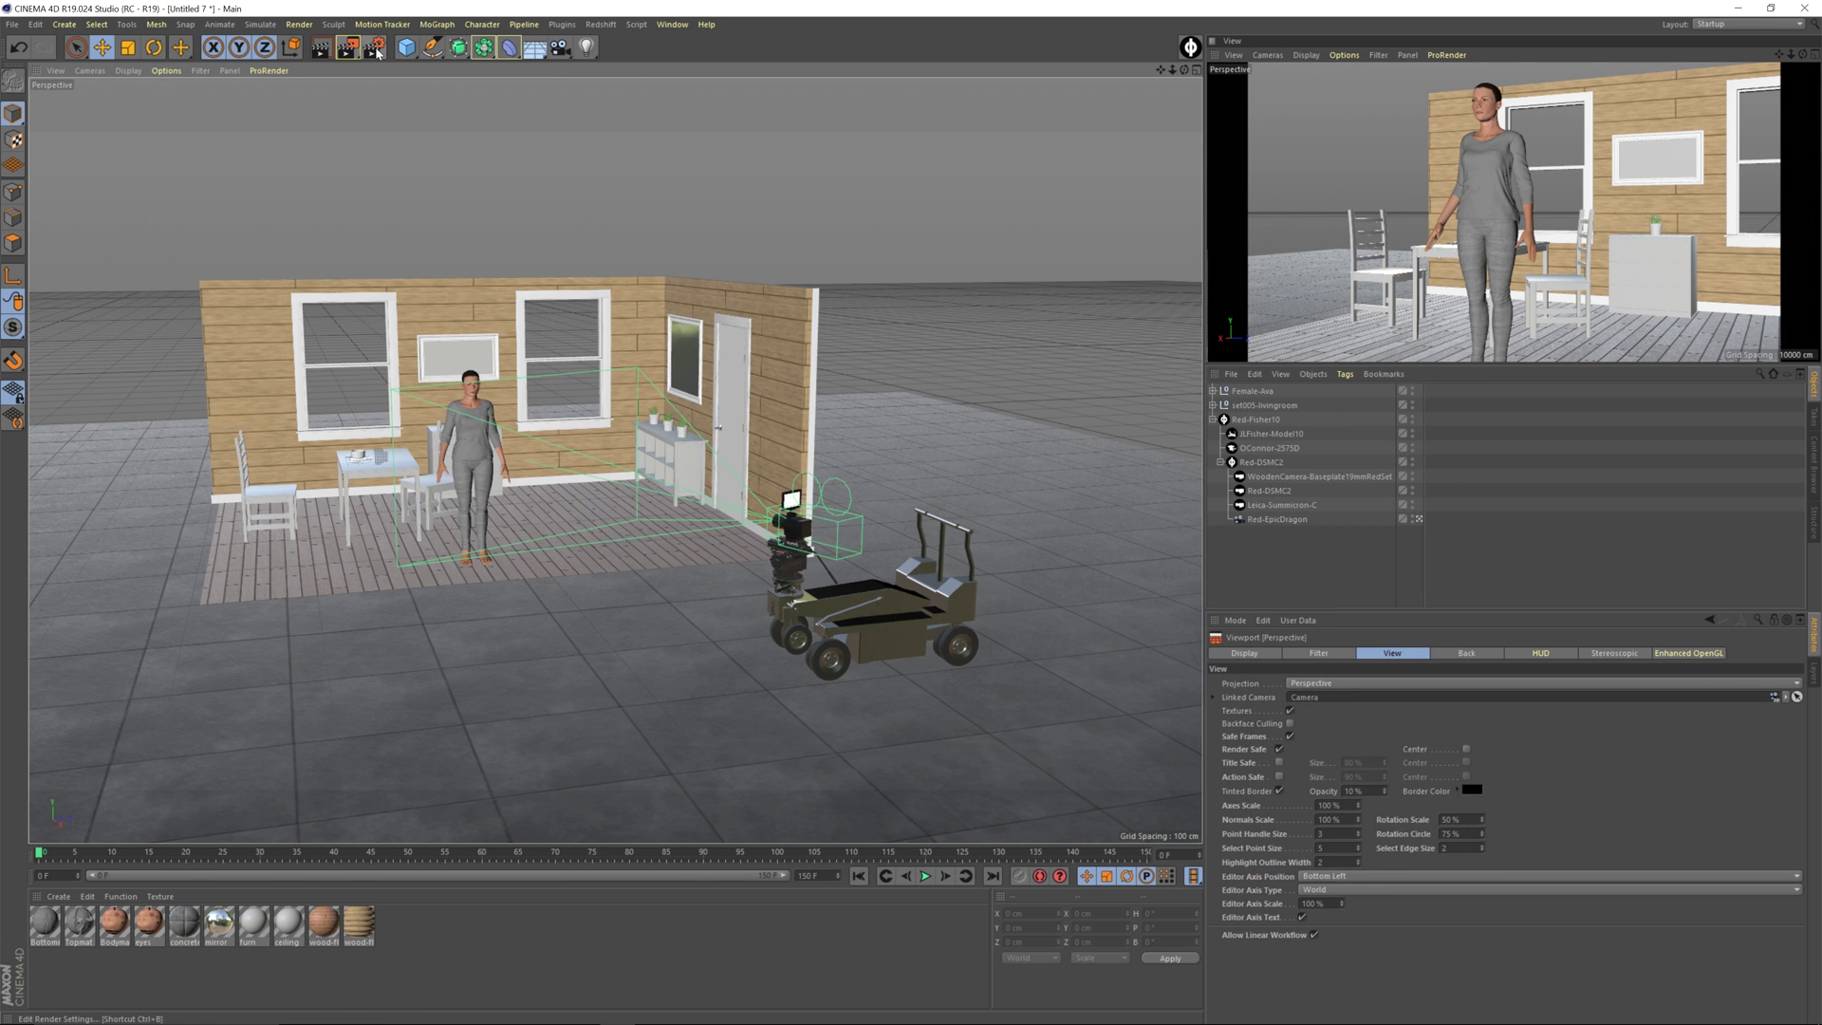
Switch the renderer to Hardware OpenGL in the Render Settings and enable Enhanced OpenGL for it
click(376, 48)
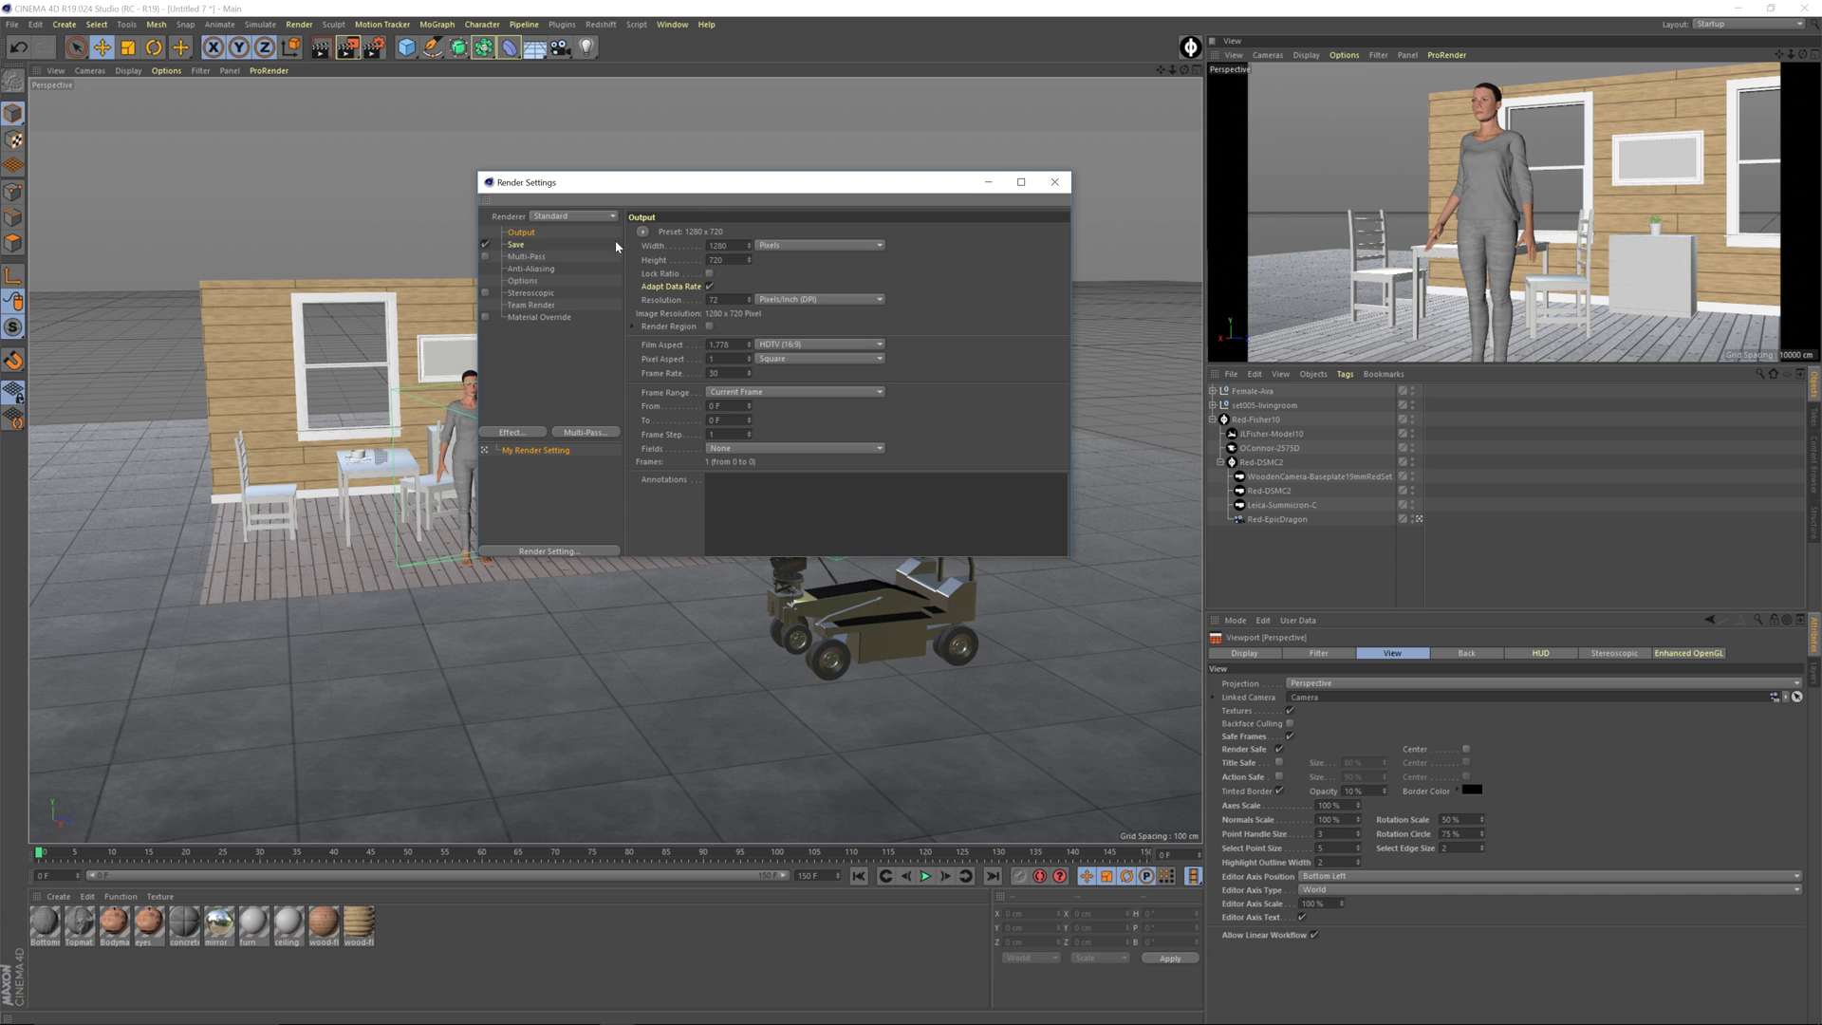
click(572, 216)
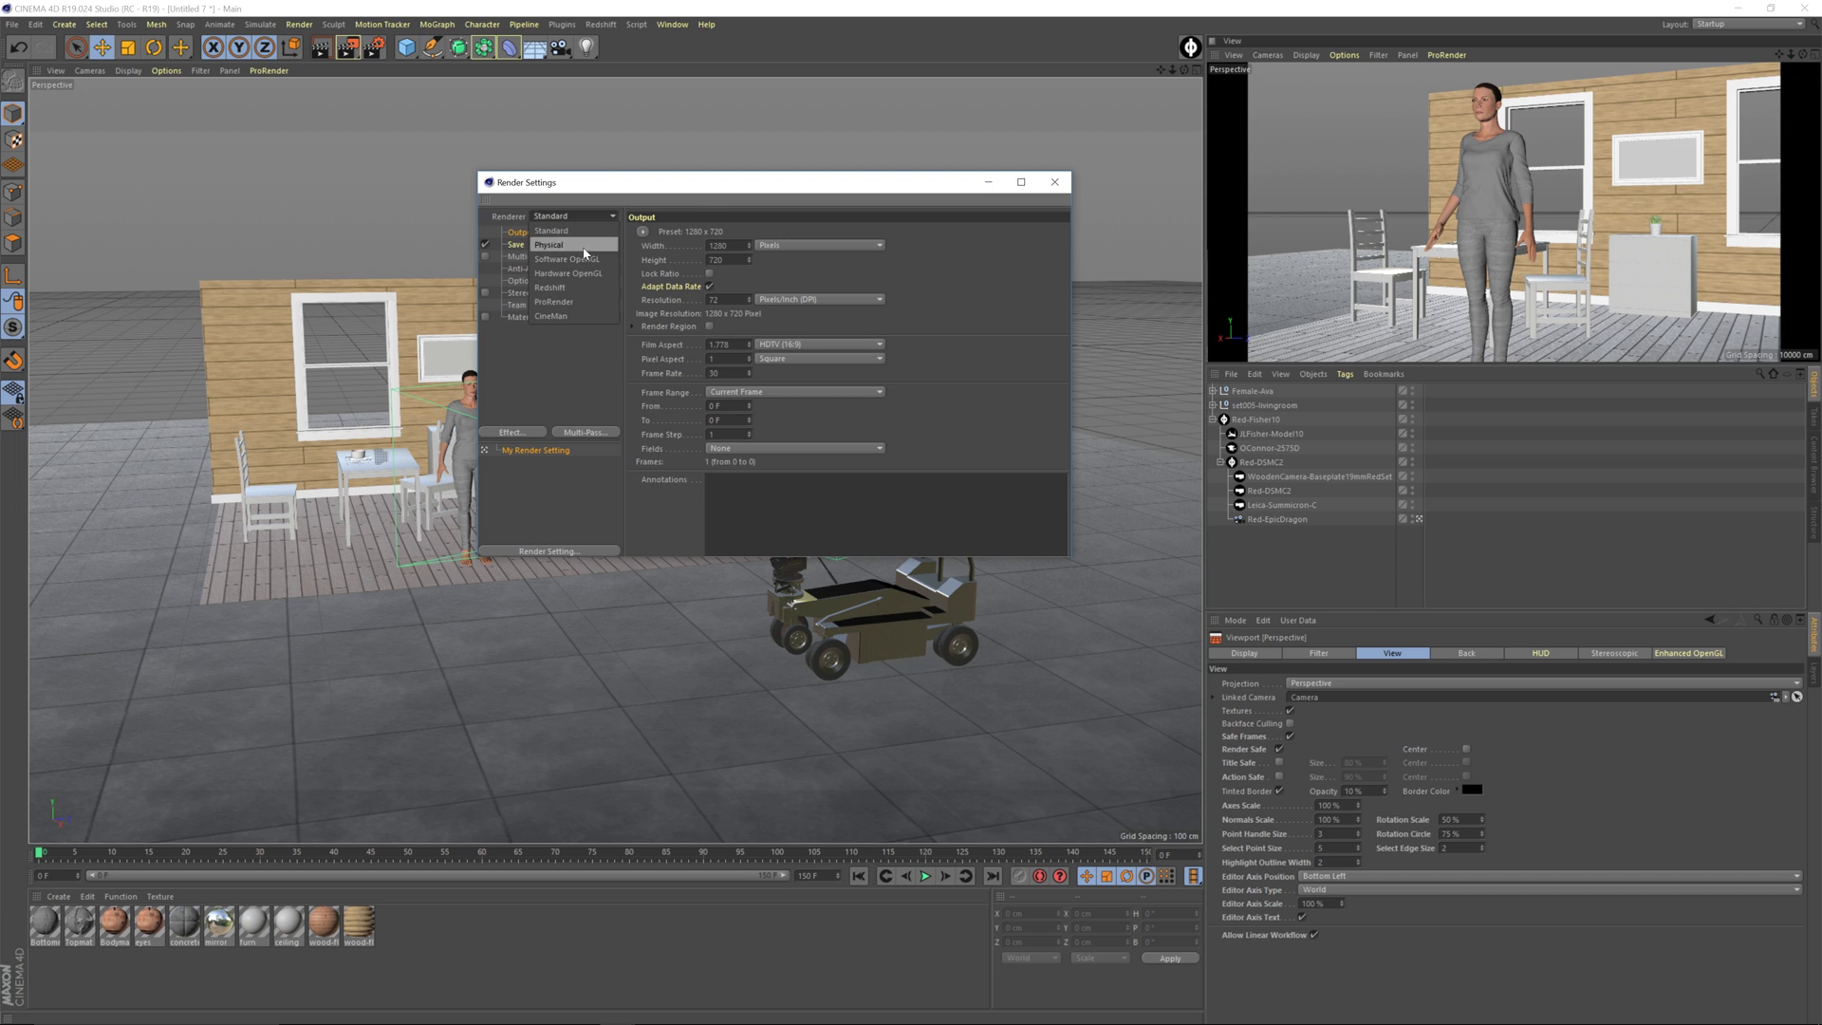
click(568, 274)
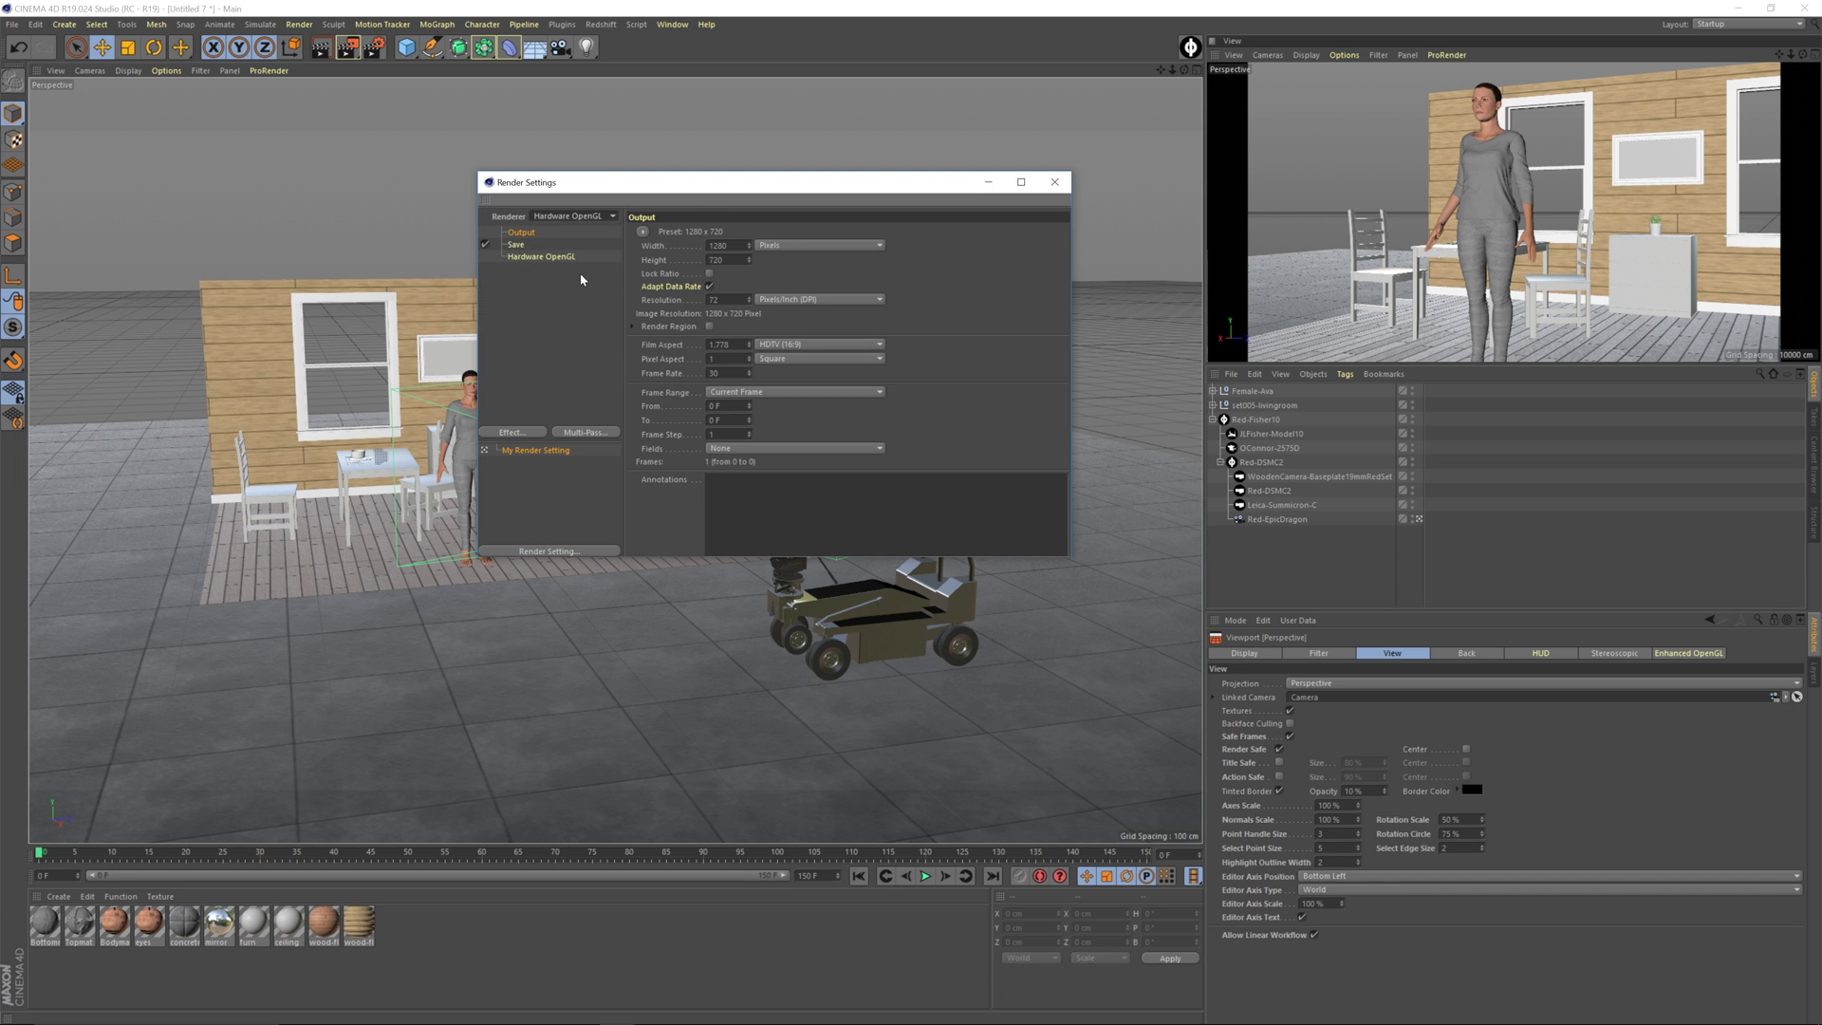
click(551, 257)
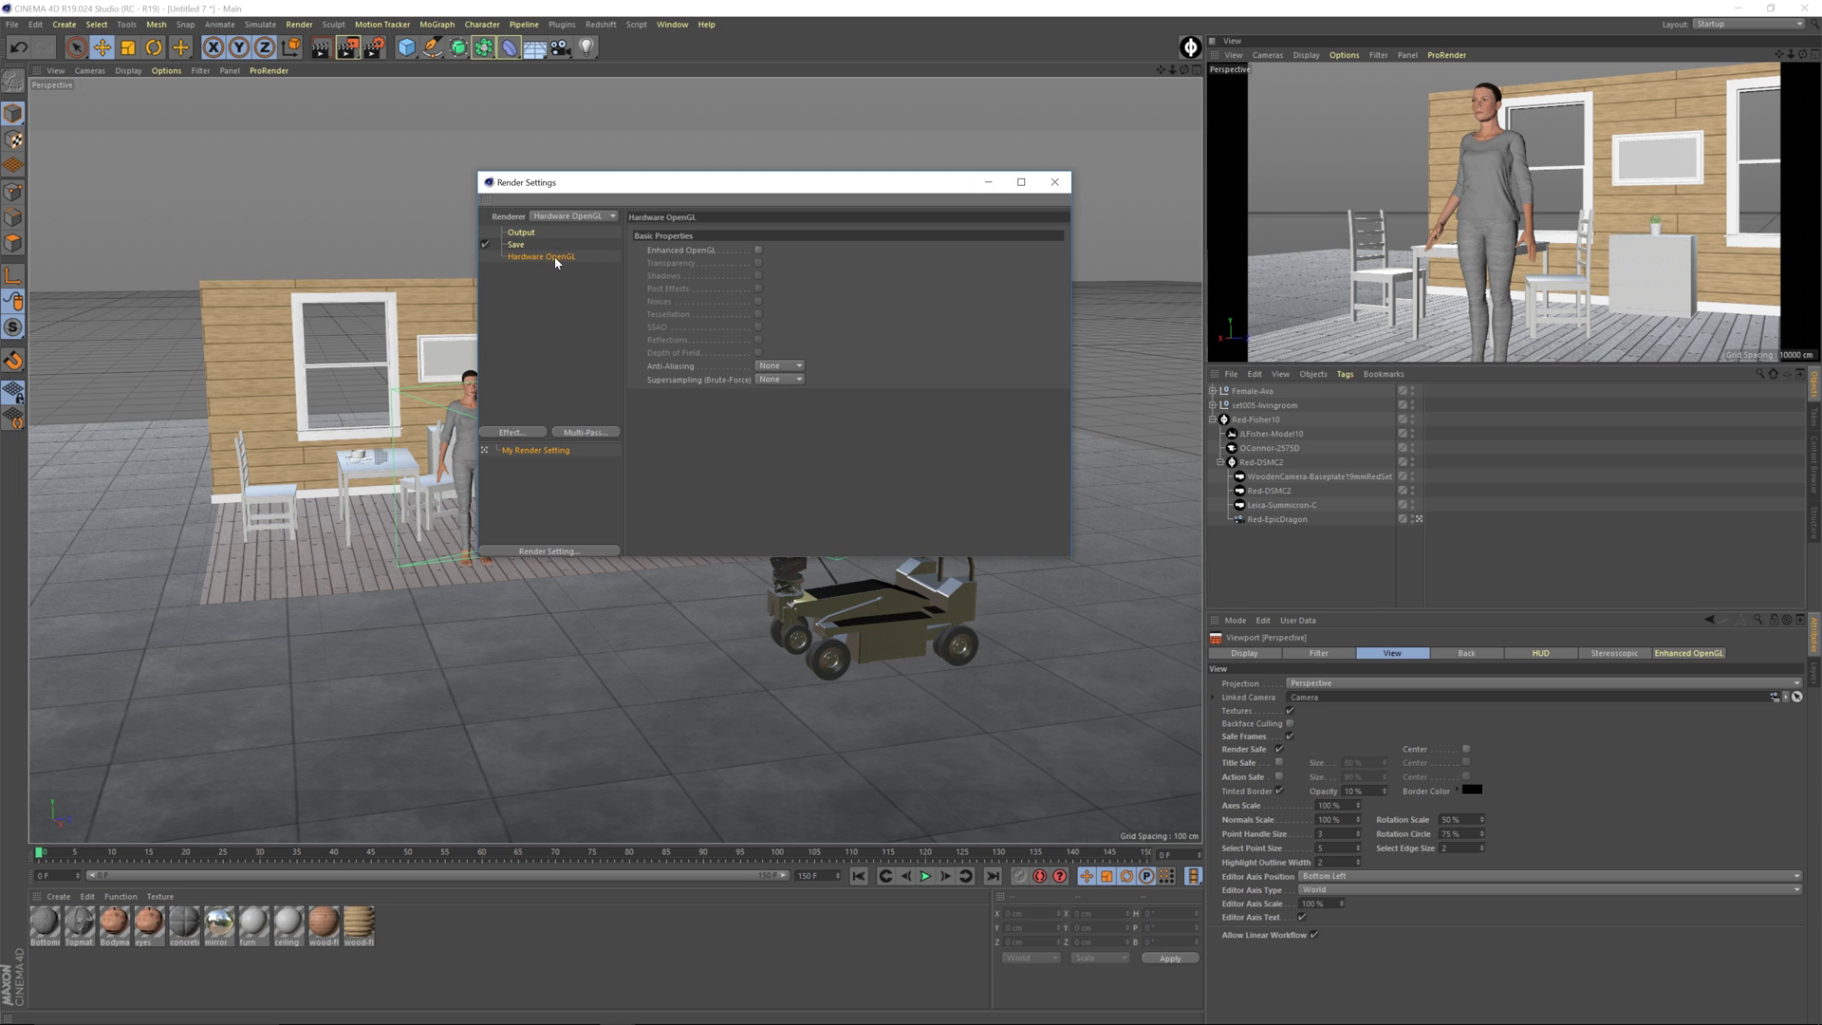
click(759, 251)
click(1055, 182)
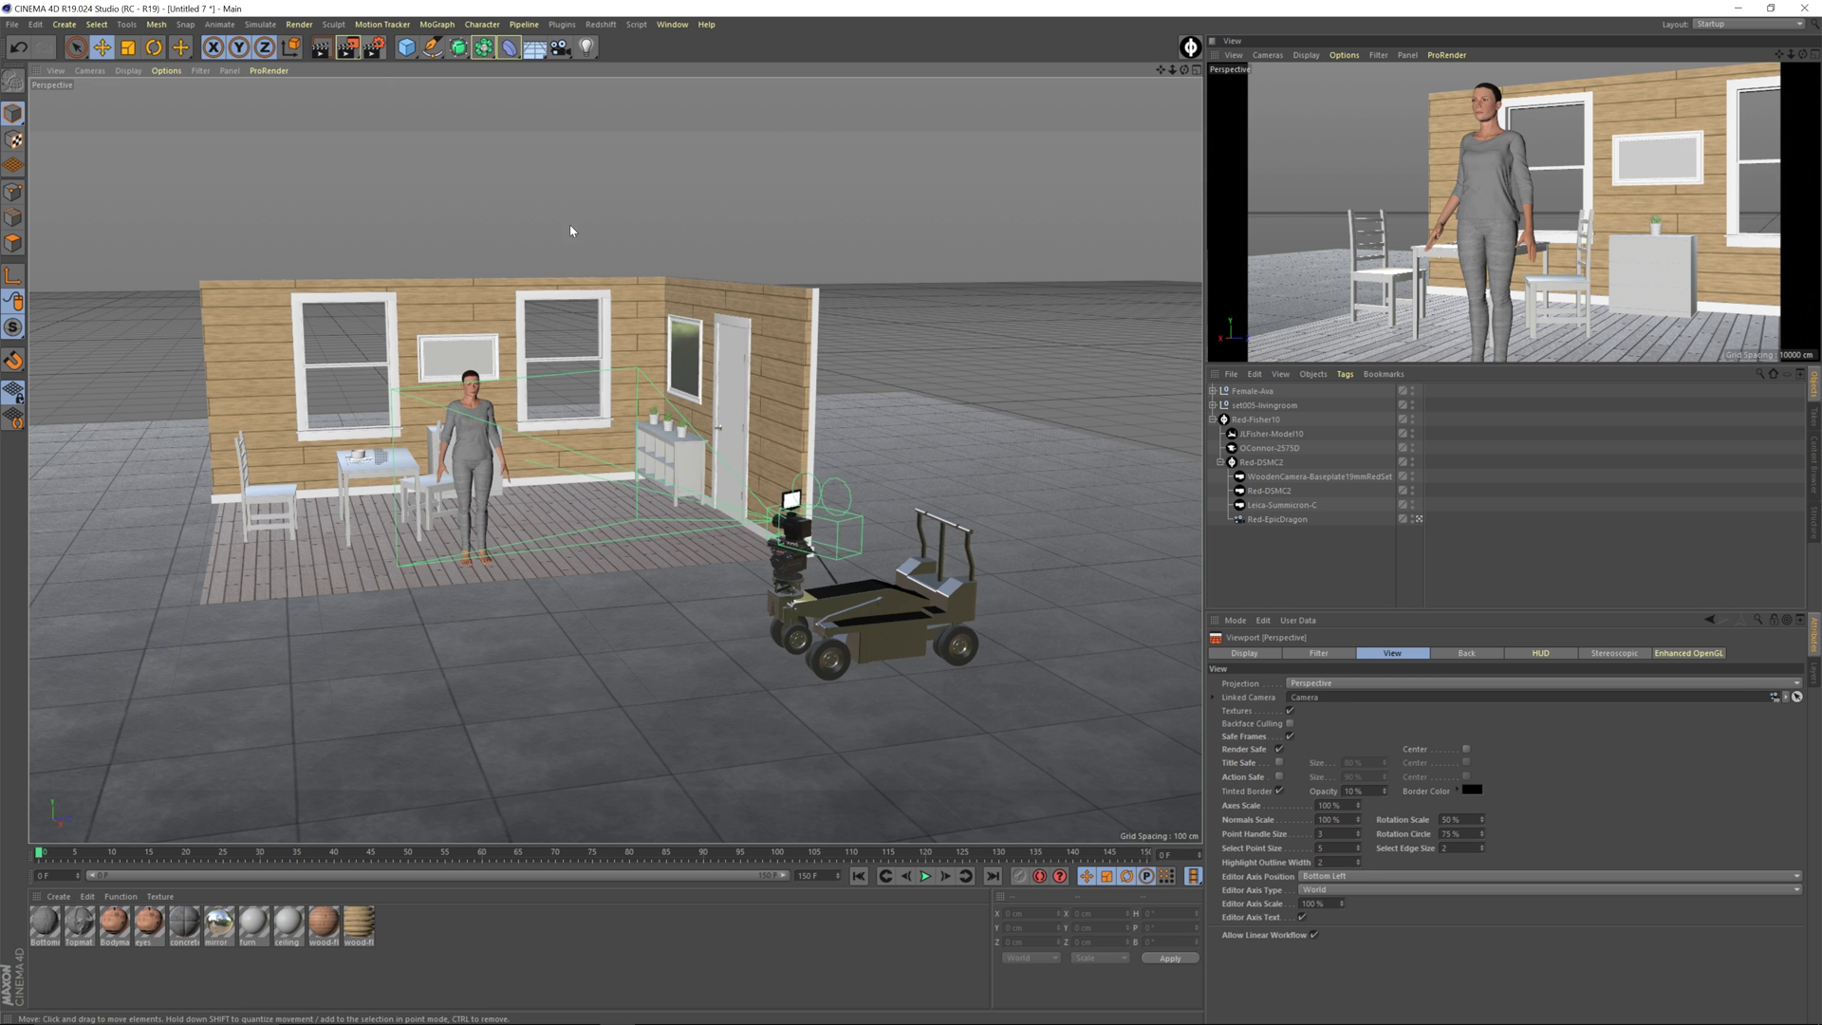
key(shift+r)
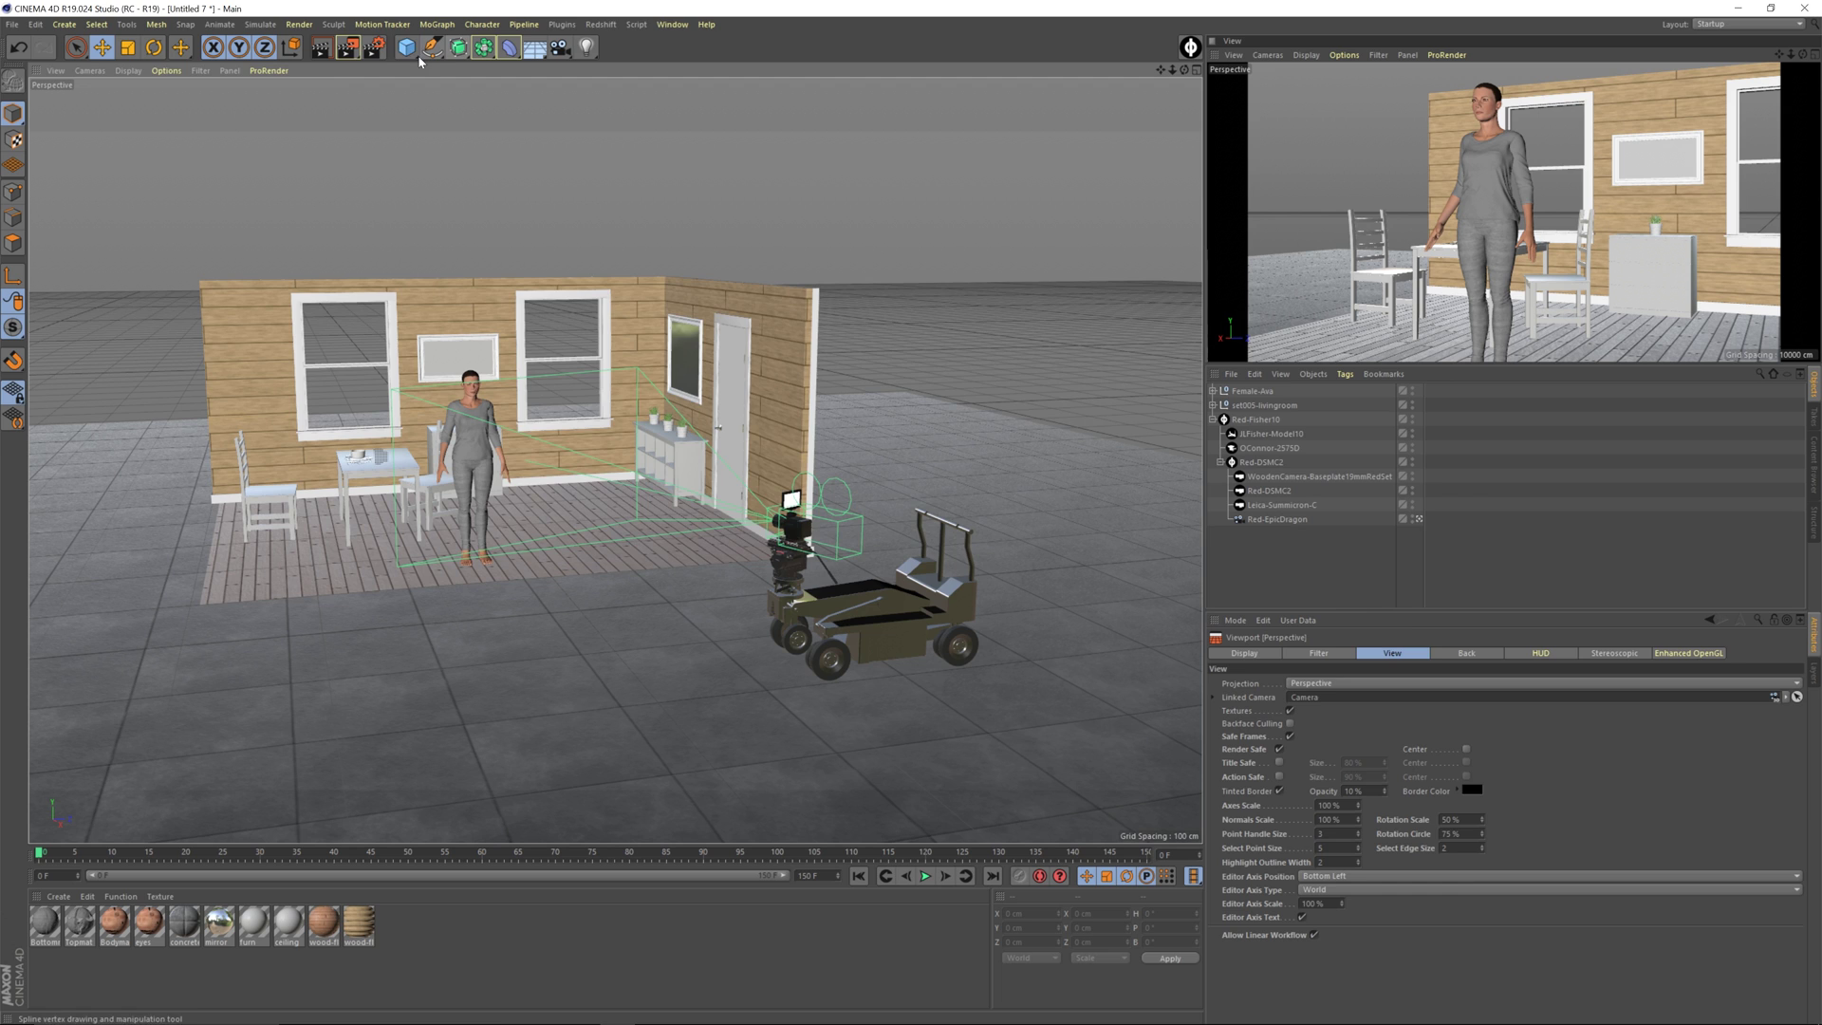
Set the output frame range to All Frames in the Render Settings
click(378, 50)
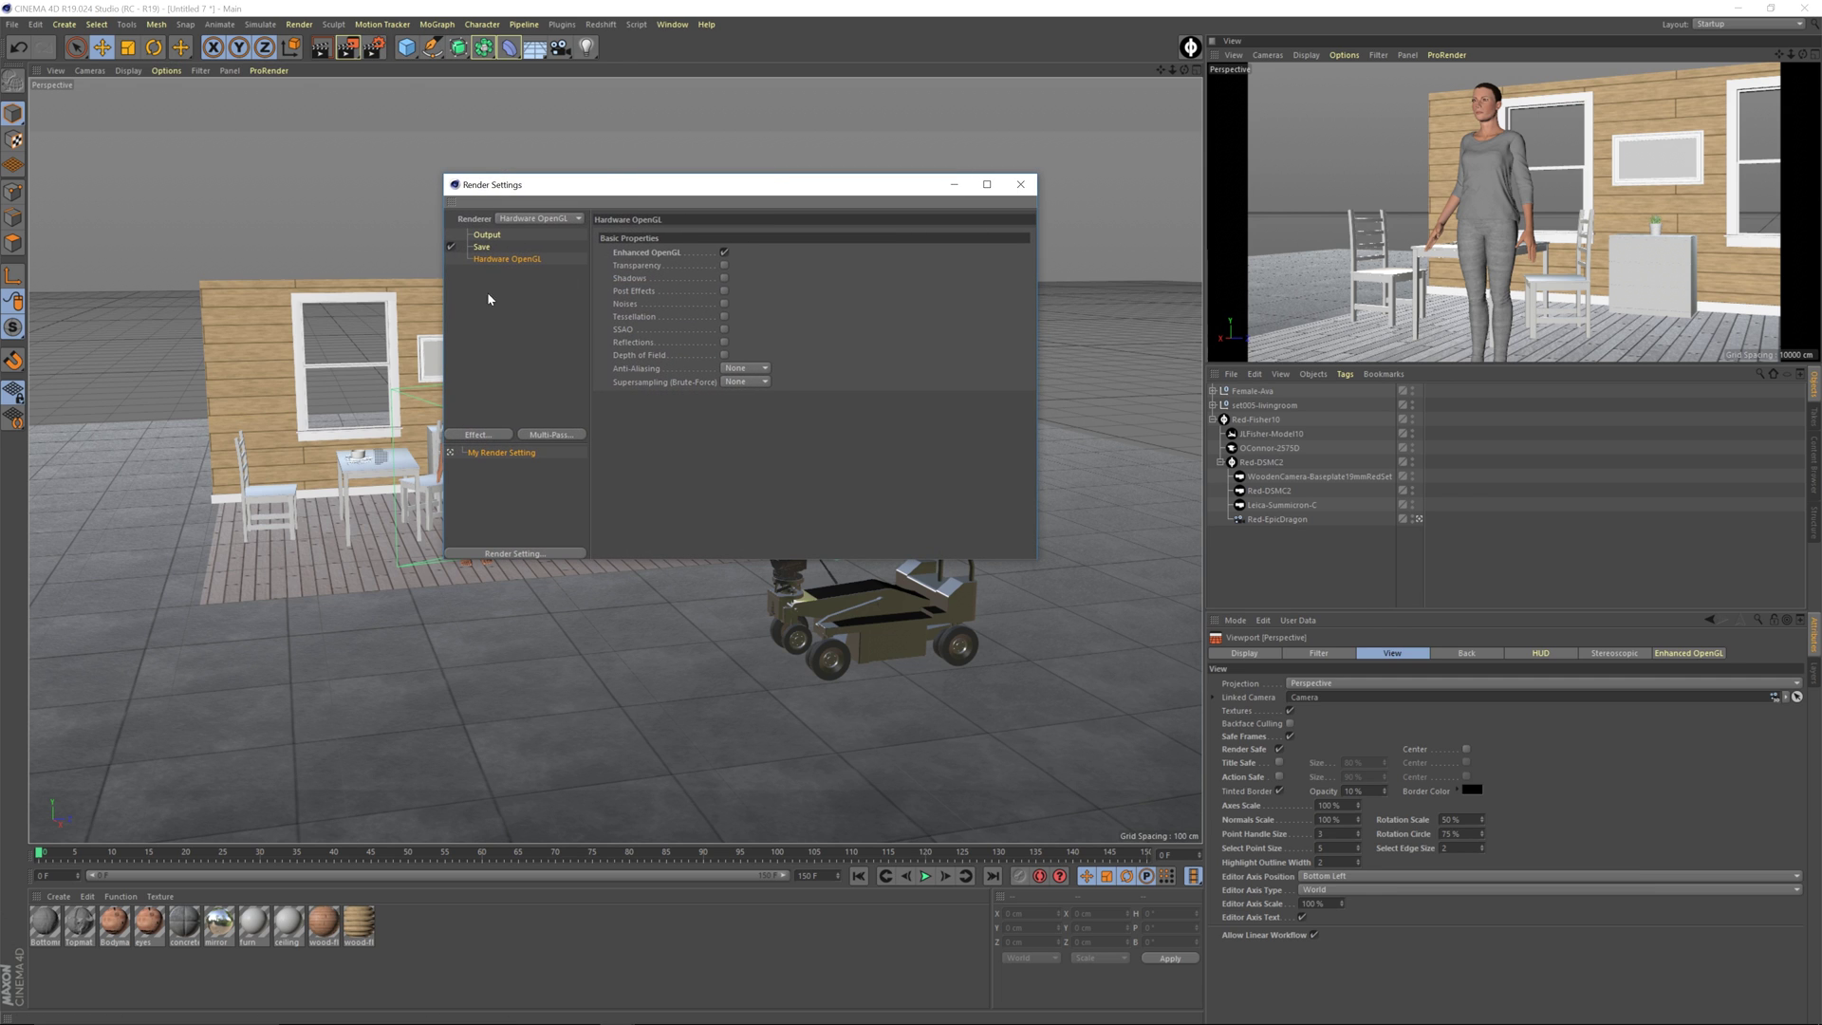
click(487, 235)
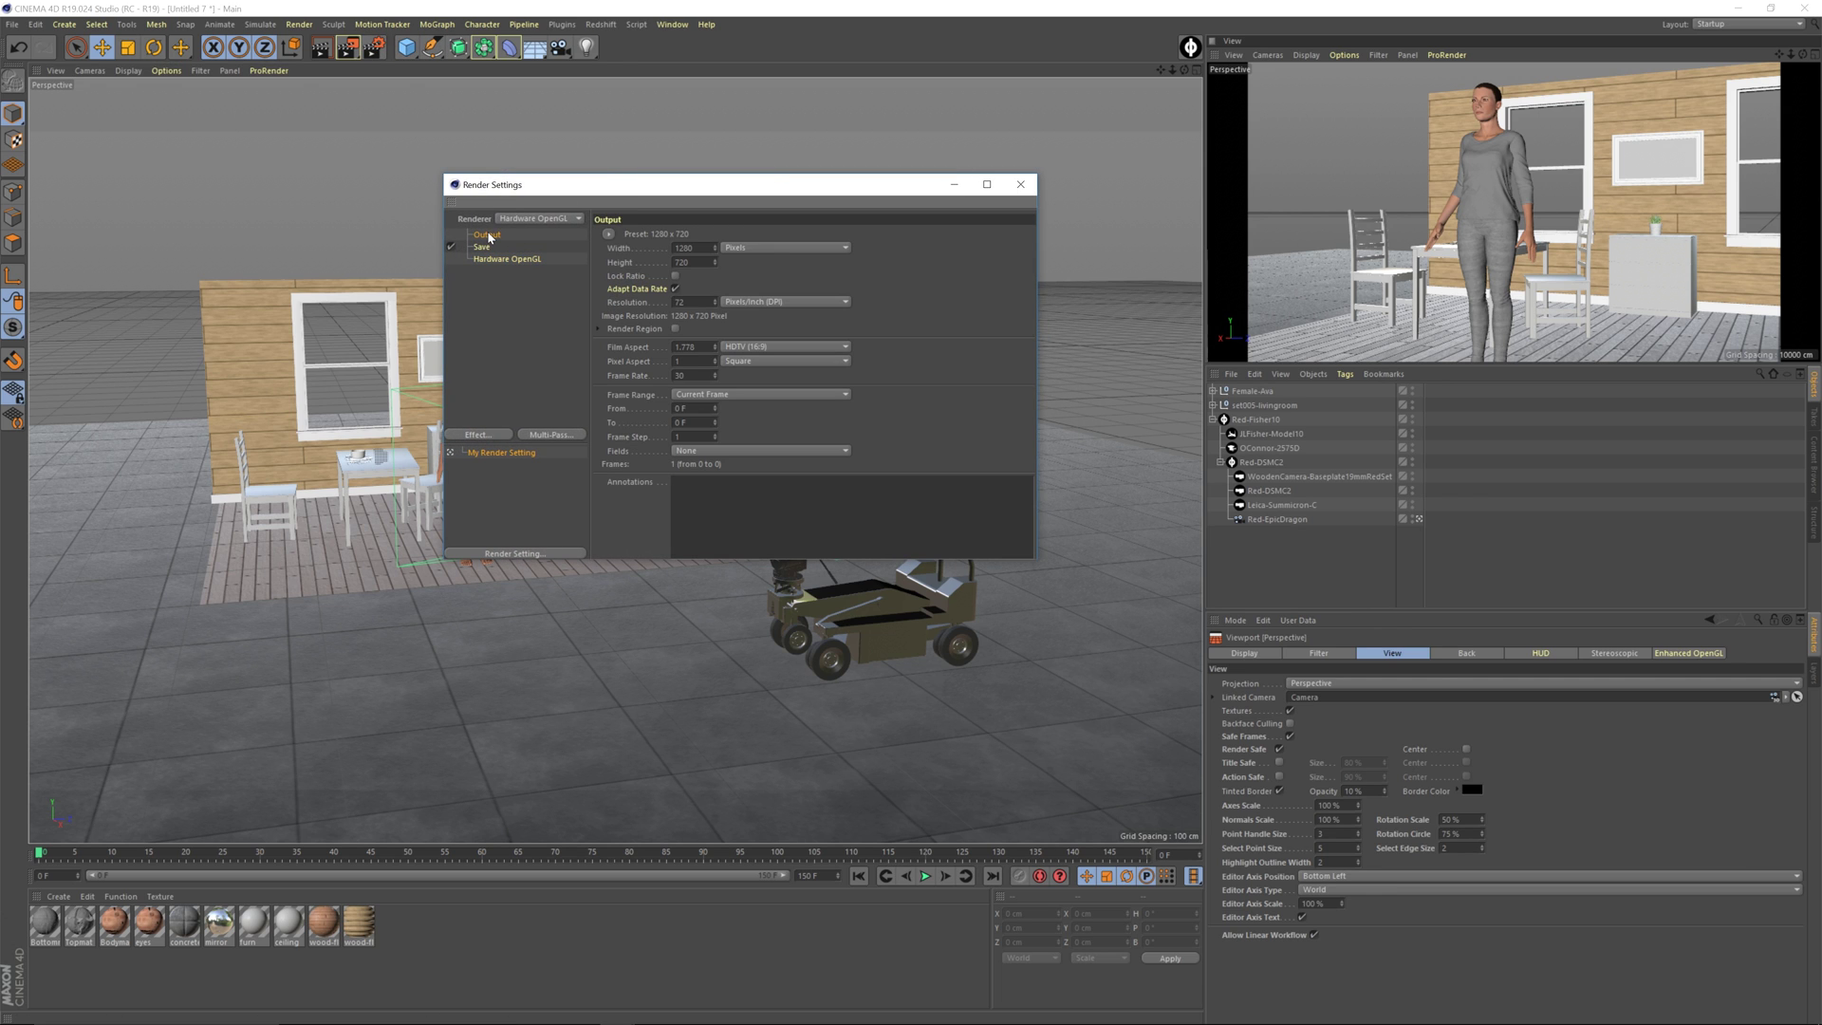
click(739, 397)
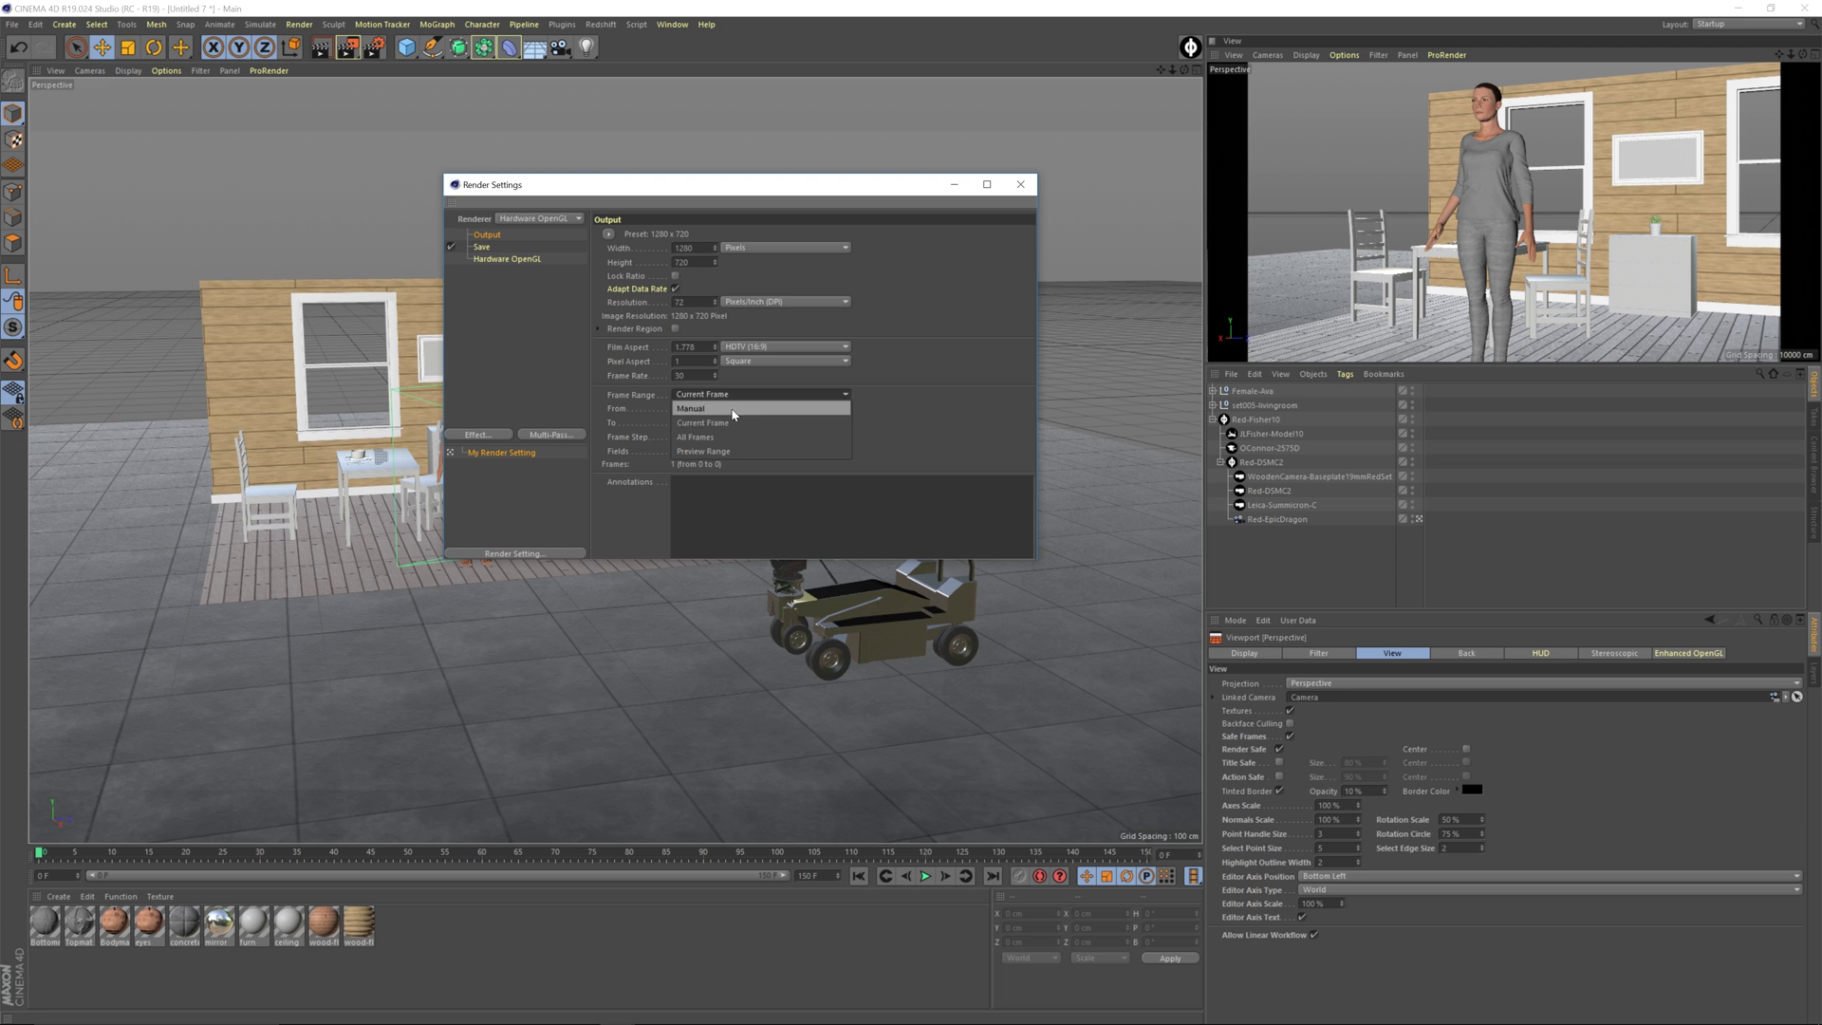
click(719, 438)
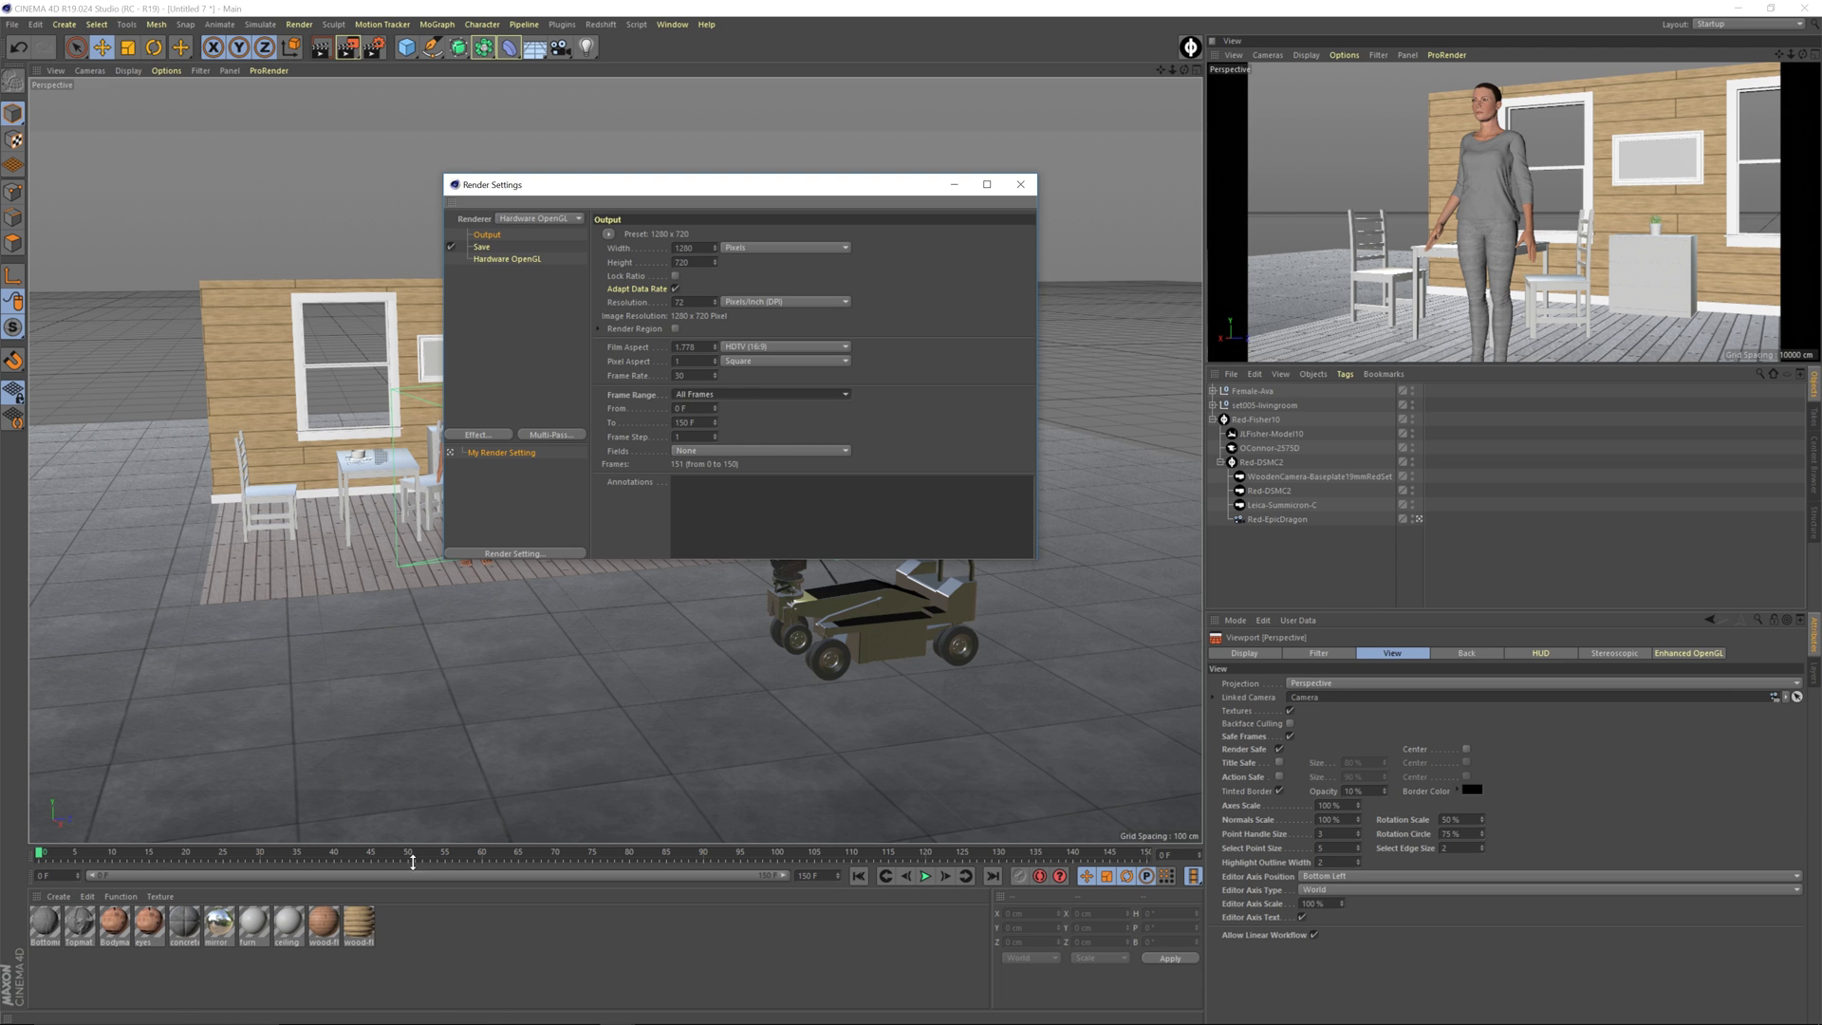
Browse for the regular image's save location and create a folder named DollyAnimation on the Desktop
click(482, 248)
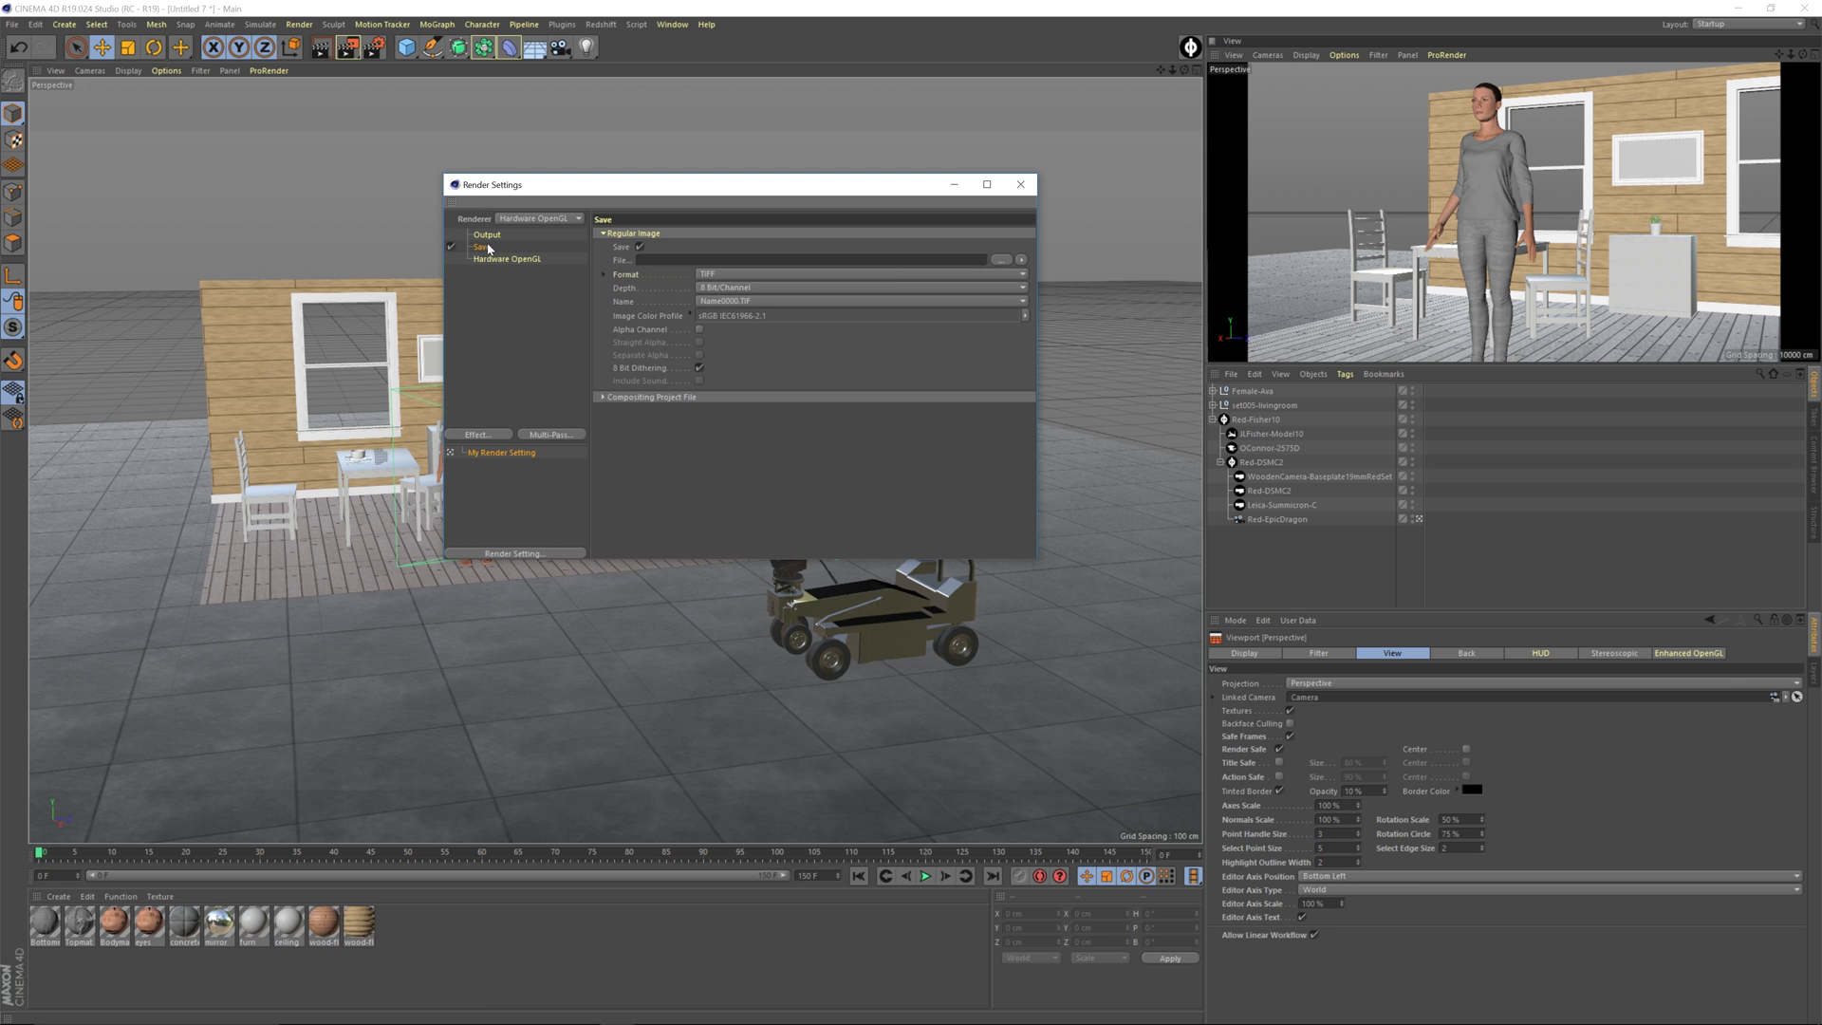
click(1003, 259)
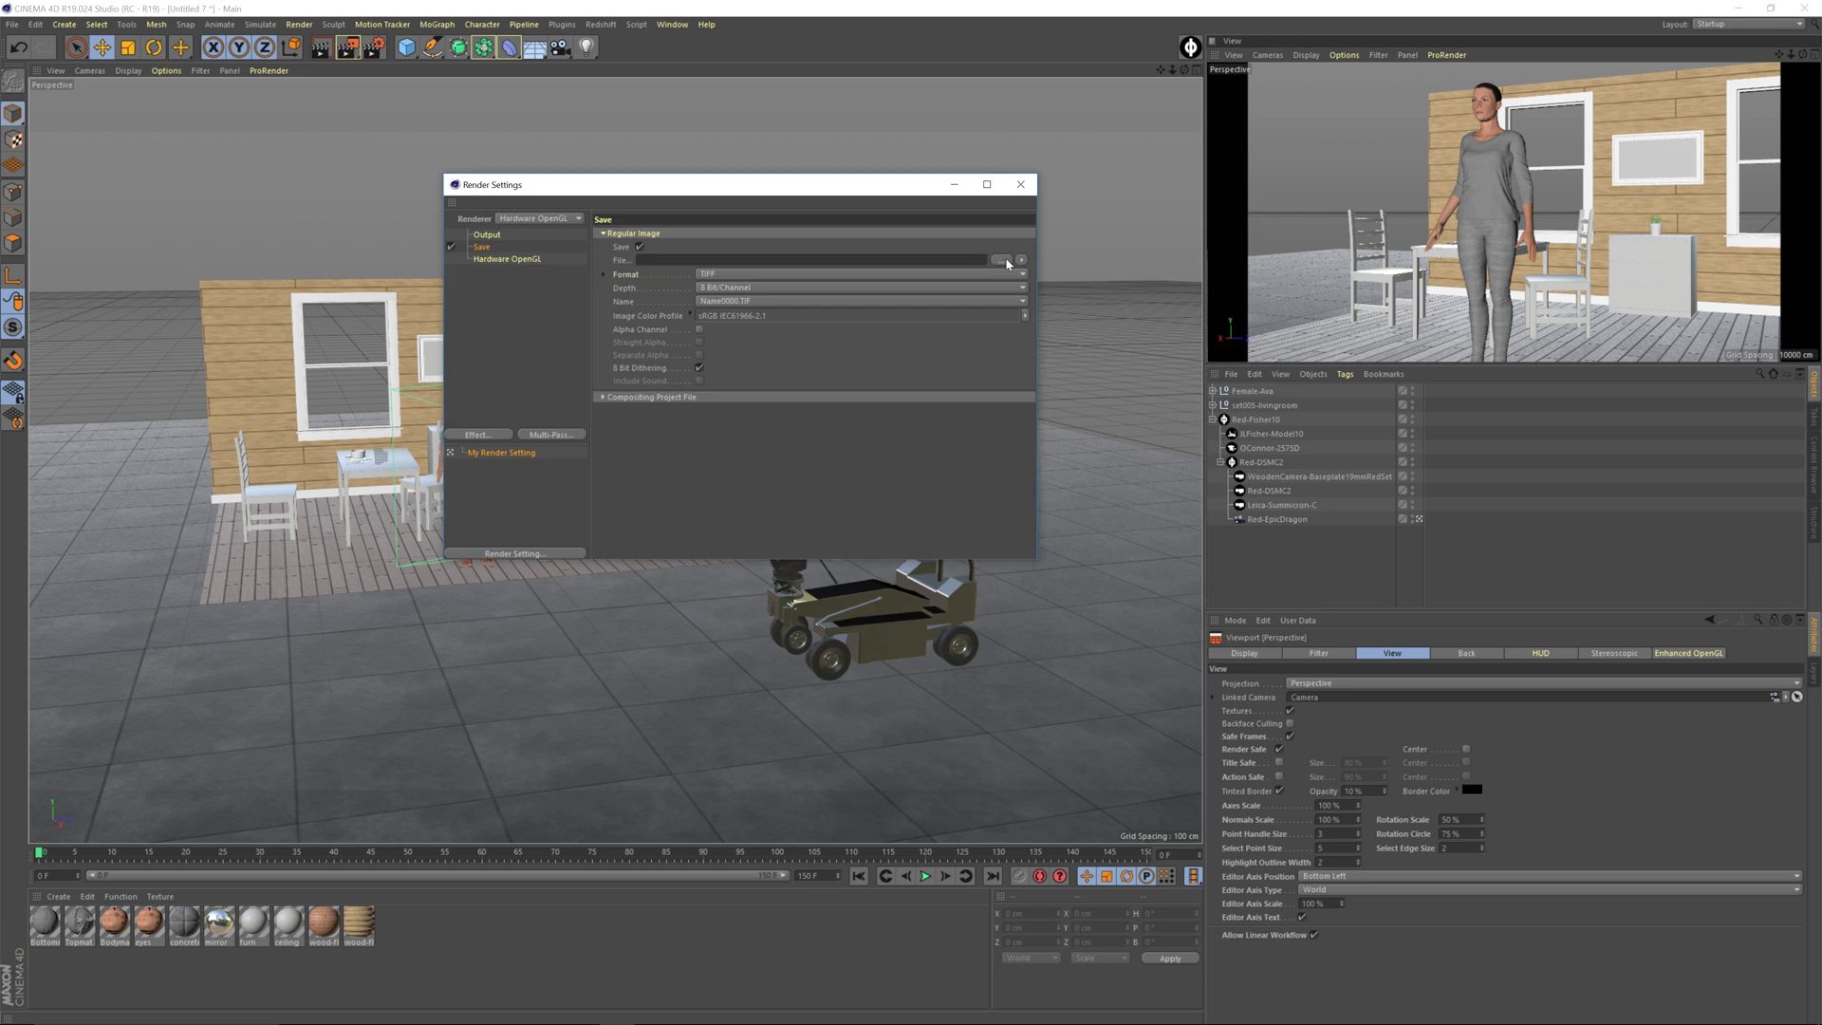
click(503, 302)
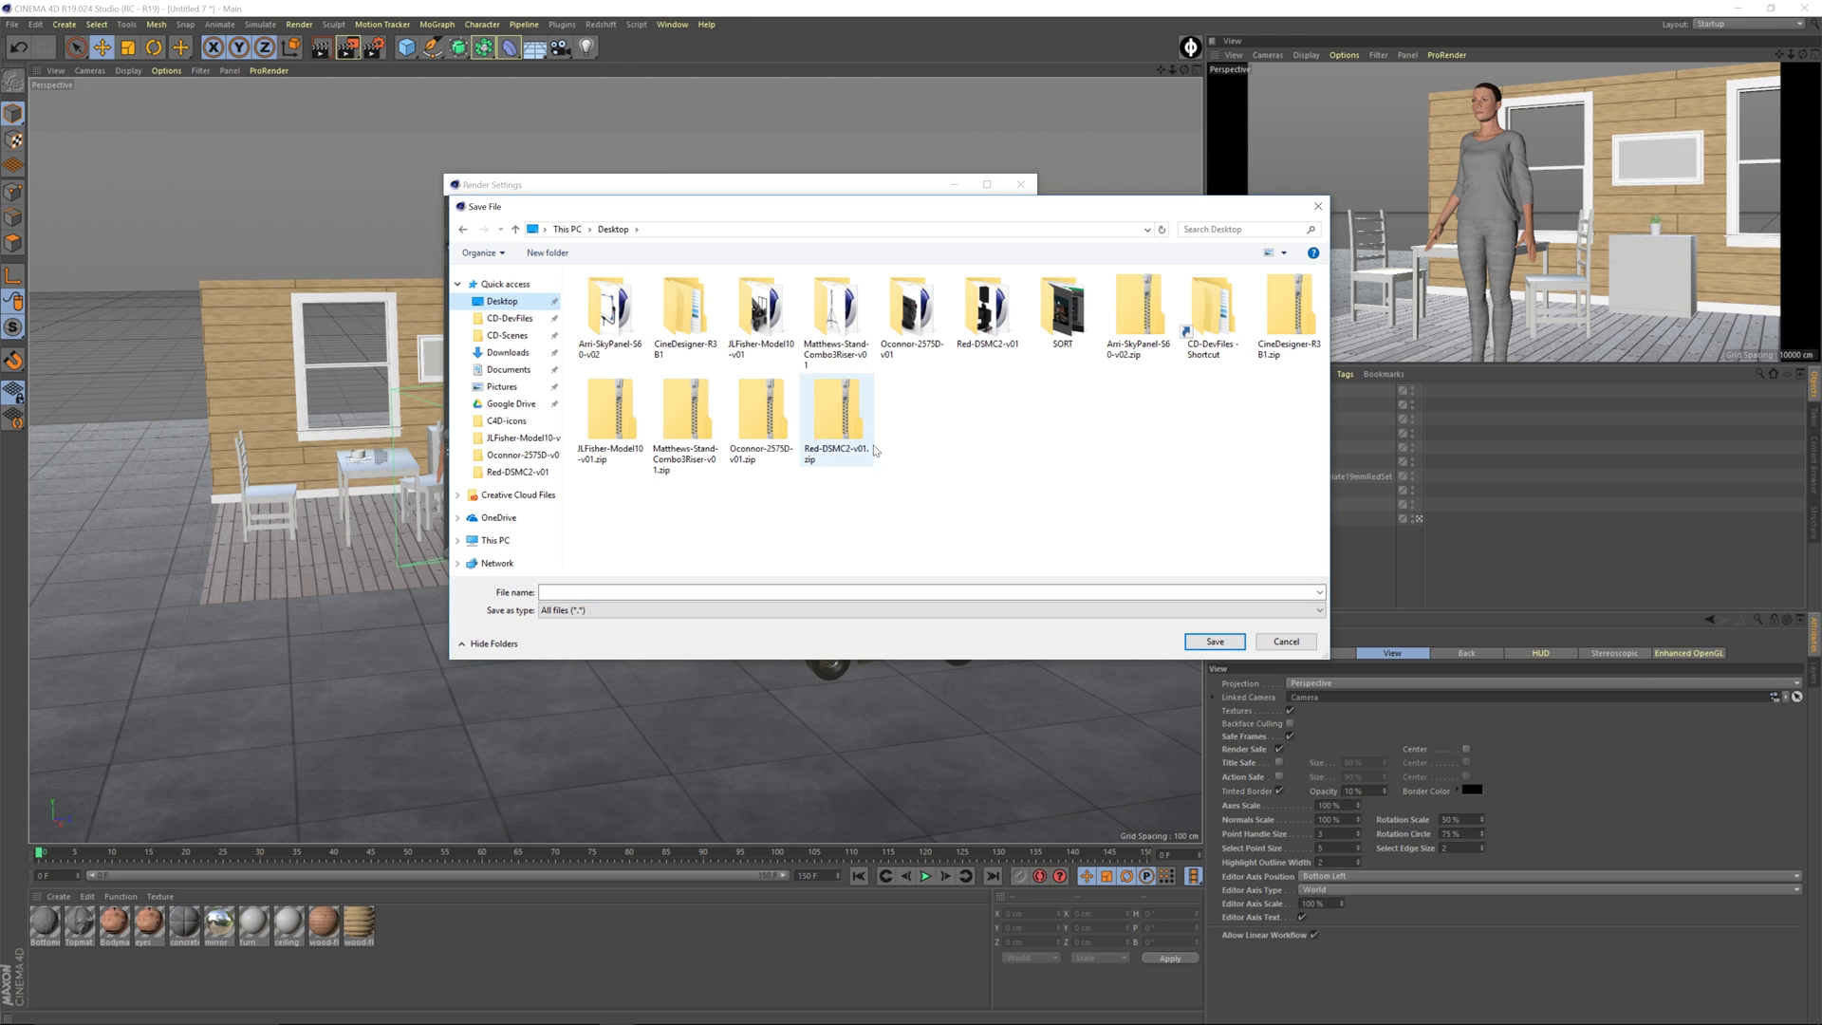
right_click(802, 439)
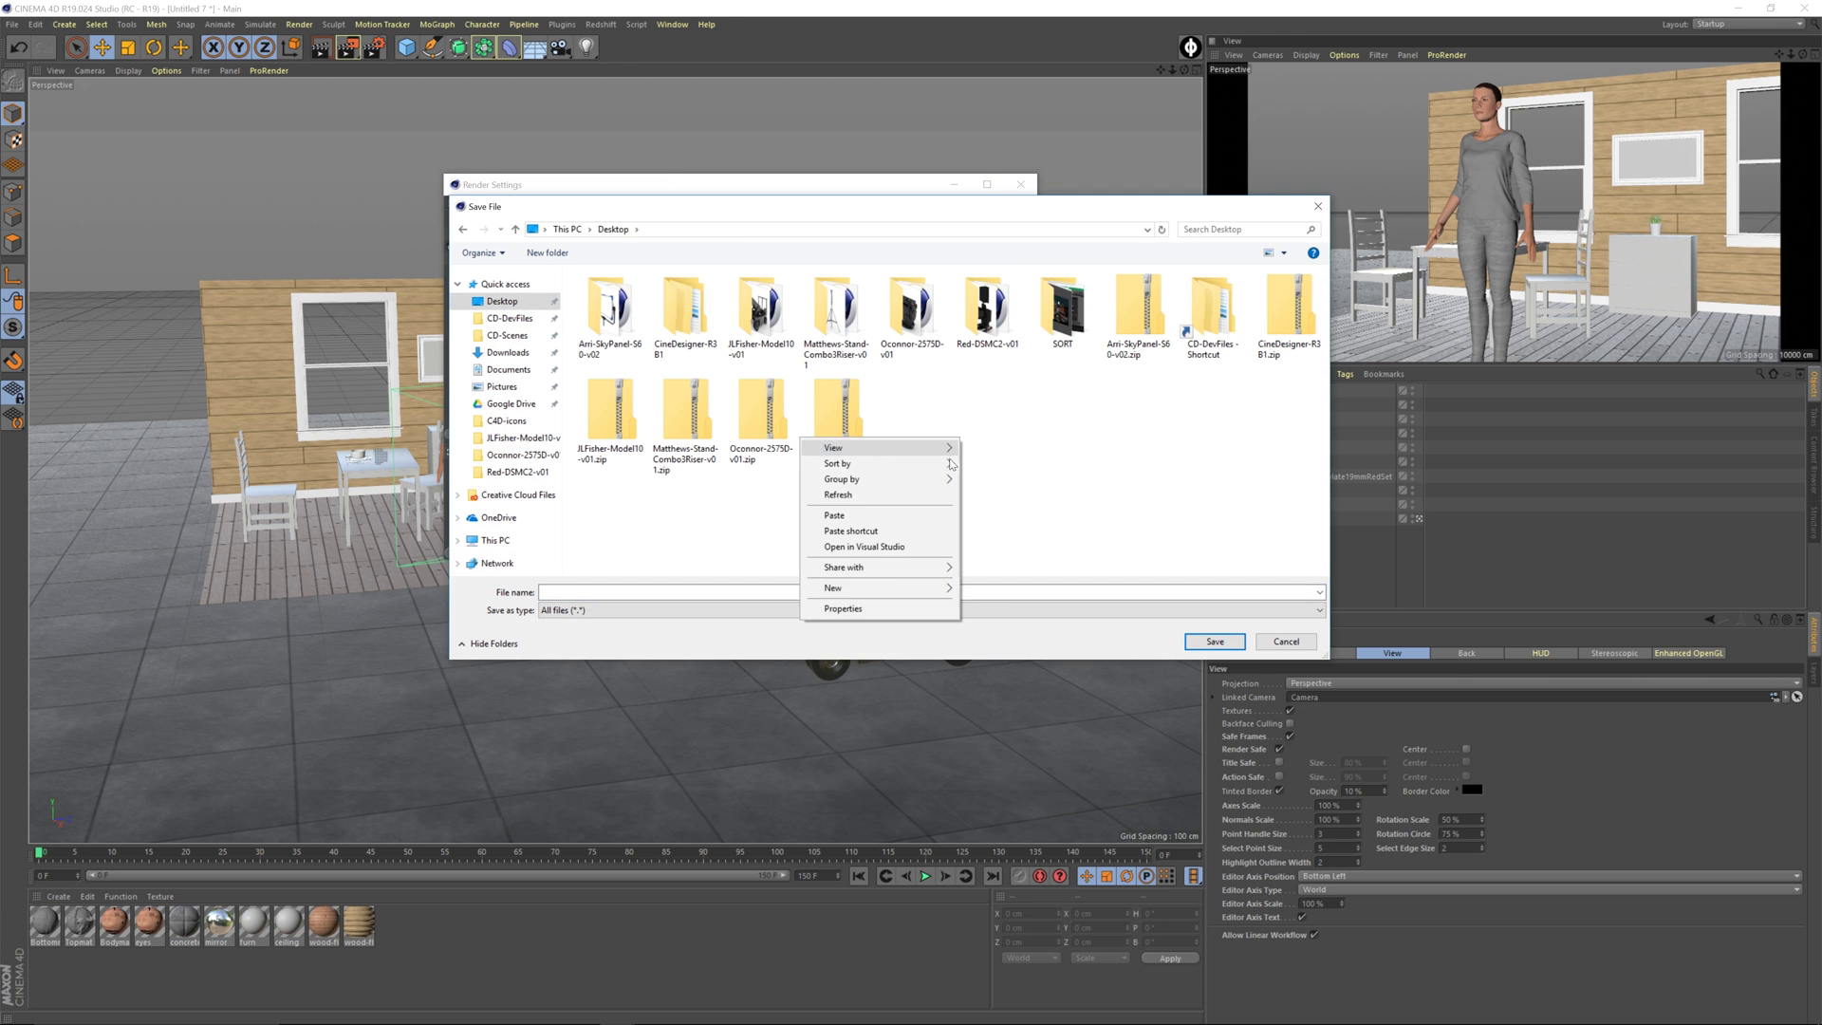
mouse_move(854, 588)
click(744, 590)
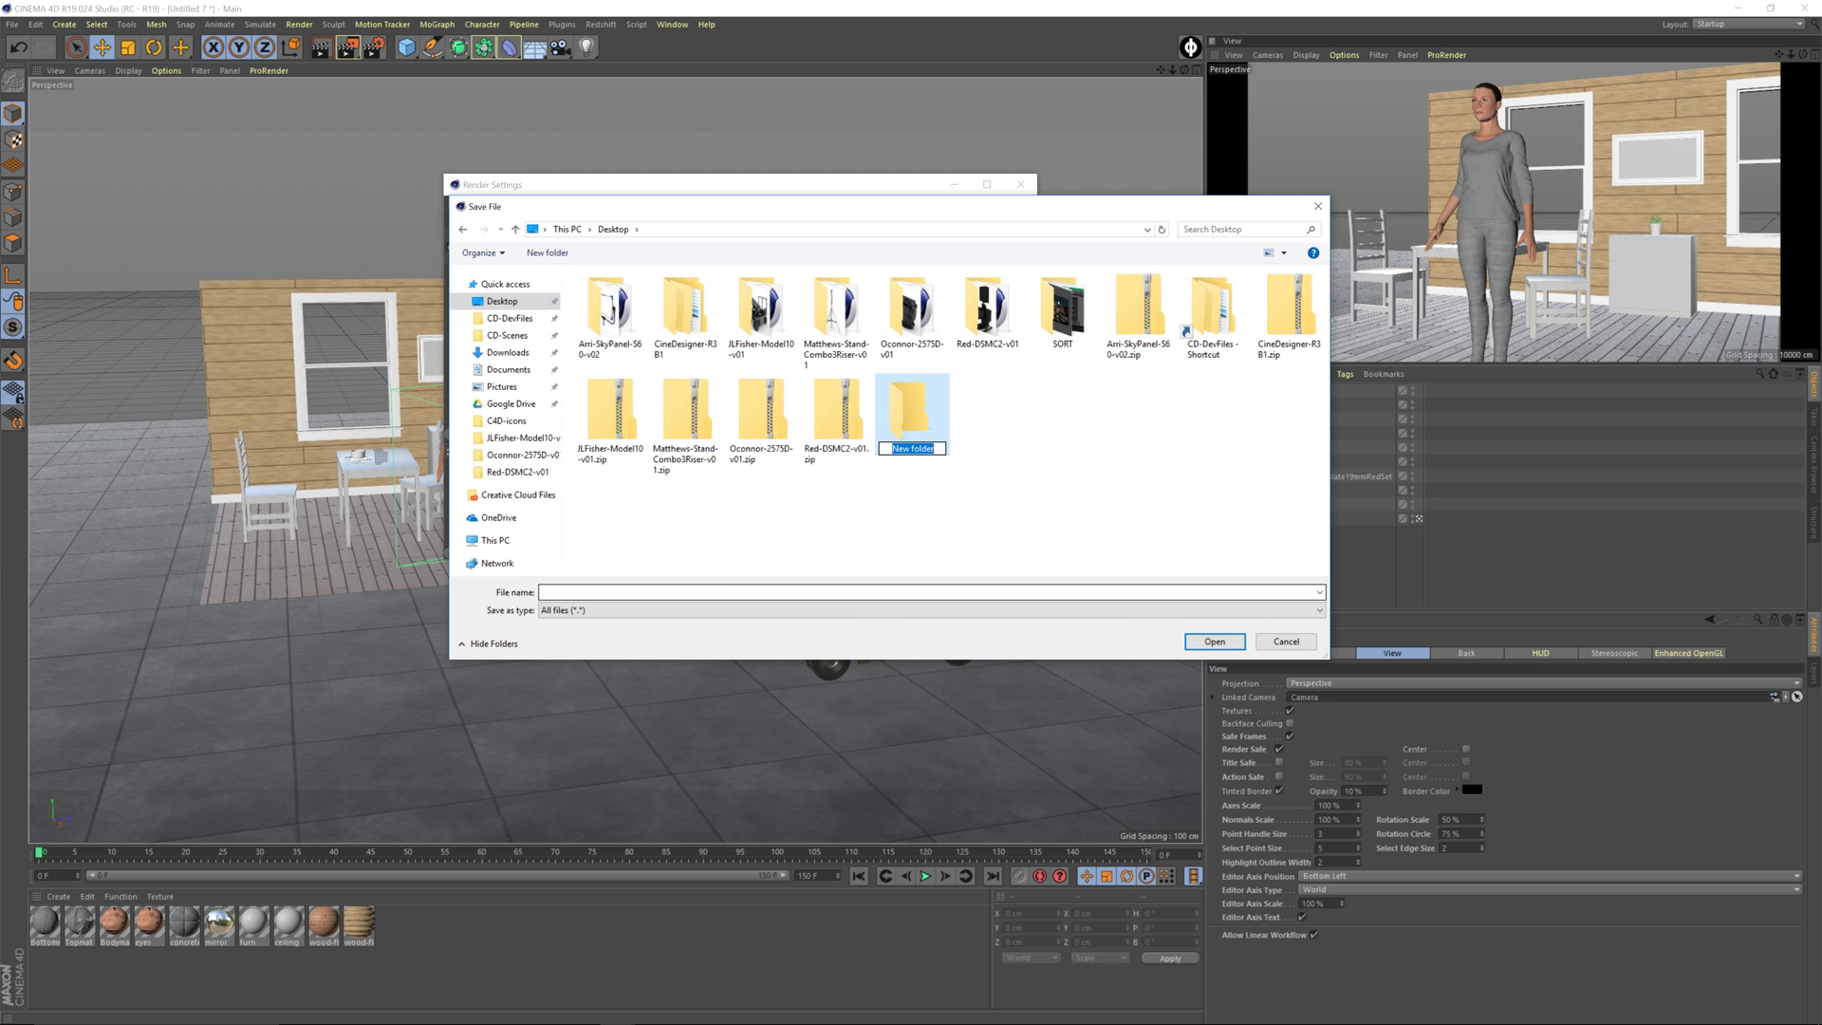
text(DollyAnimation)
key(Return)
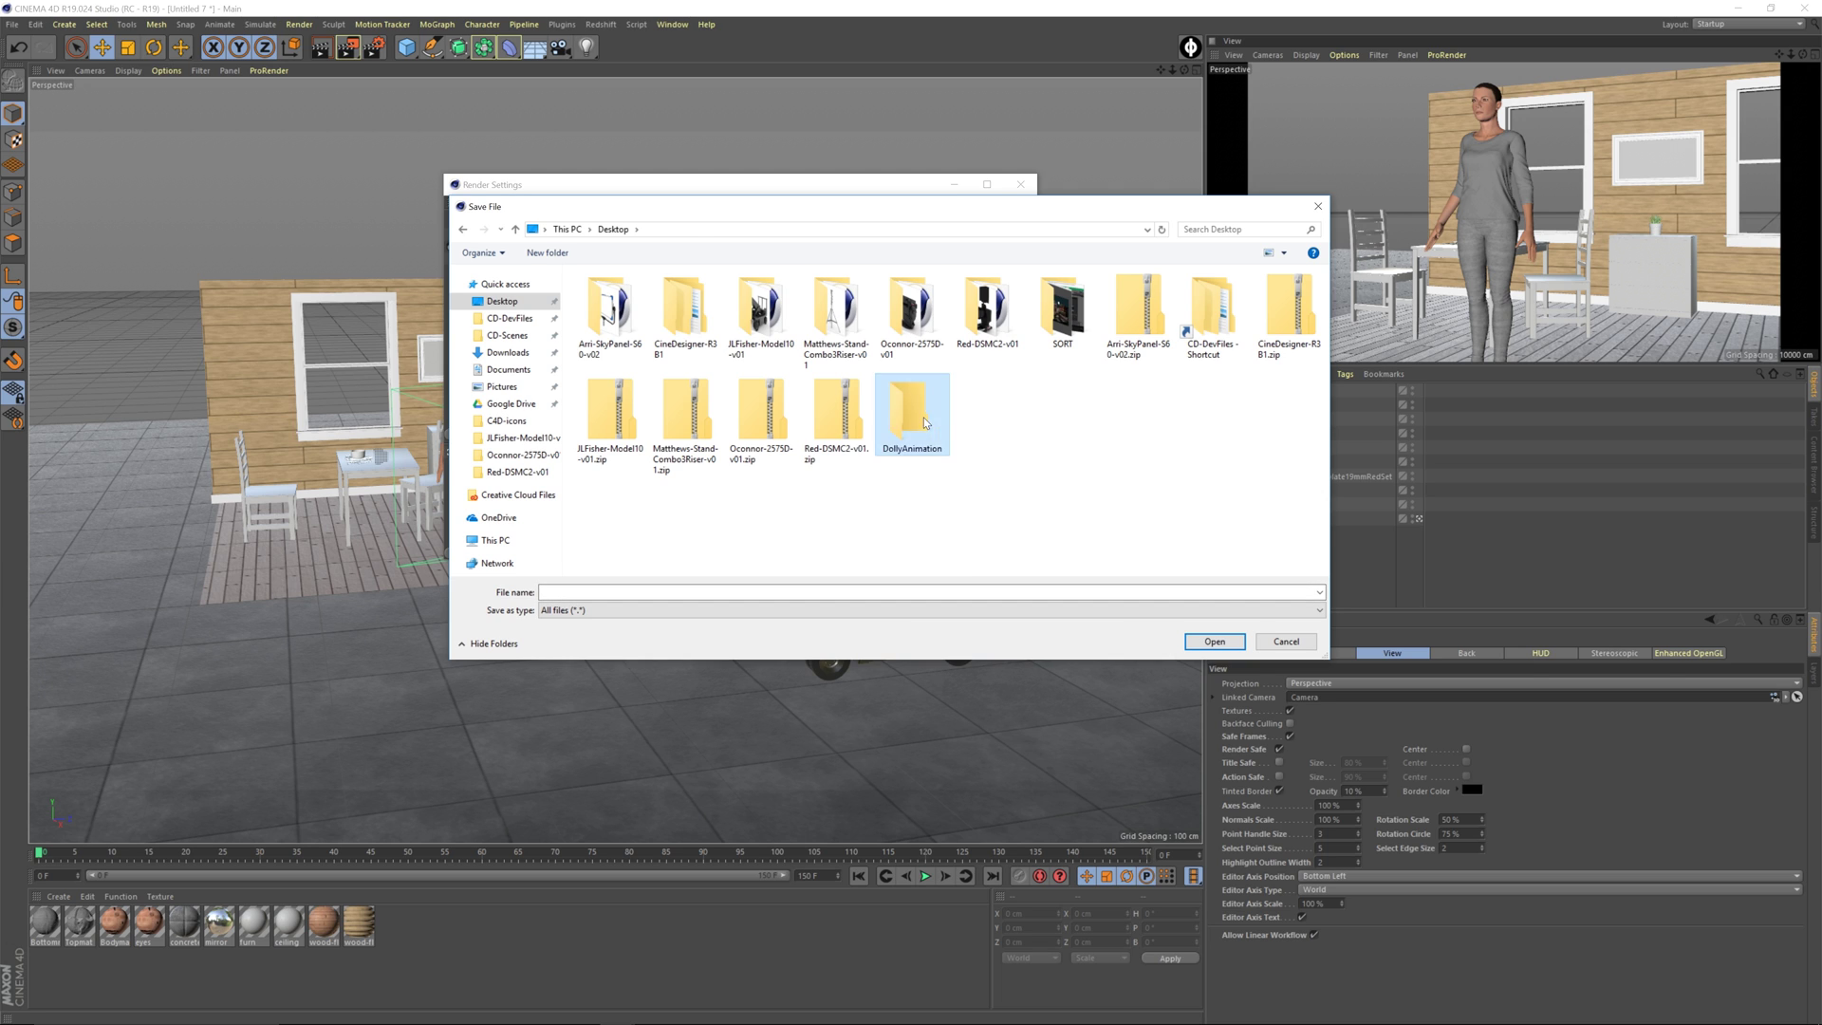
Set the render's save file to dollyAnimation inside the DollyAnimation folder
double_click(932, 454)
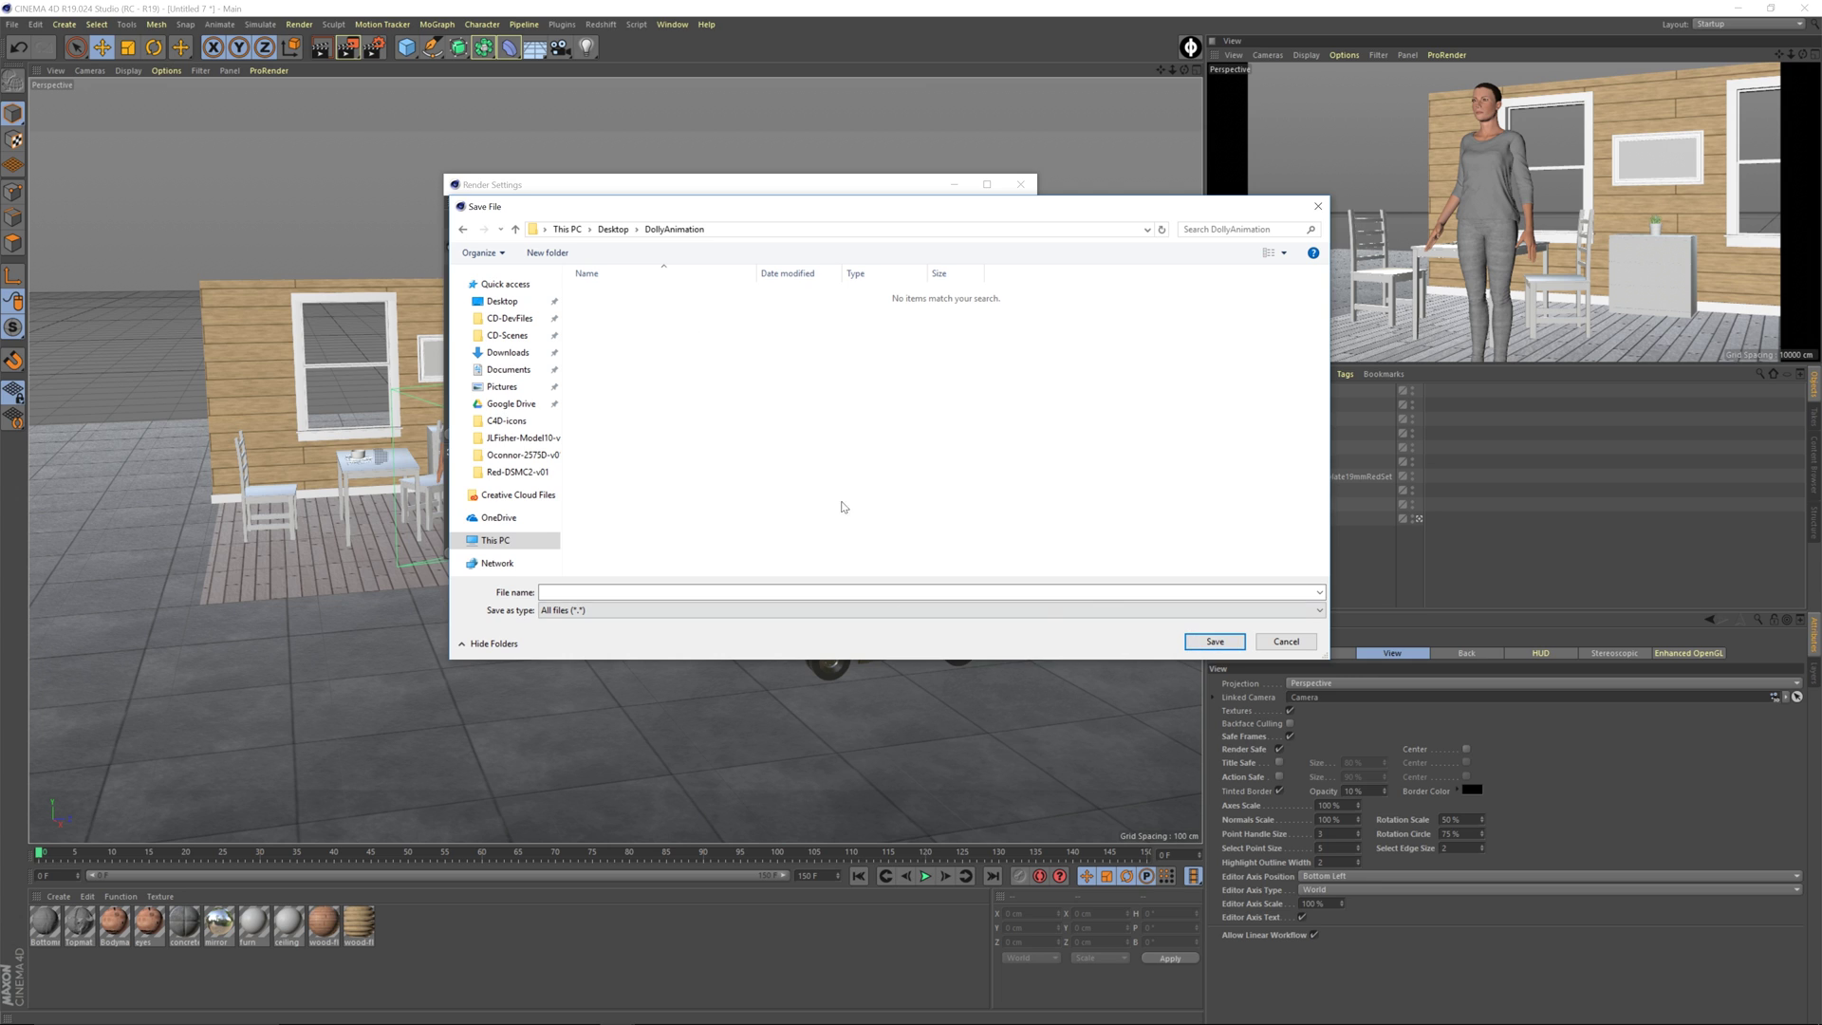
click(1208, 648)
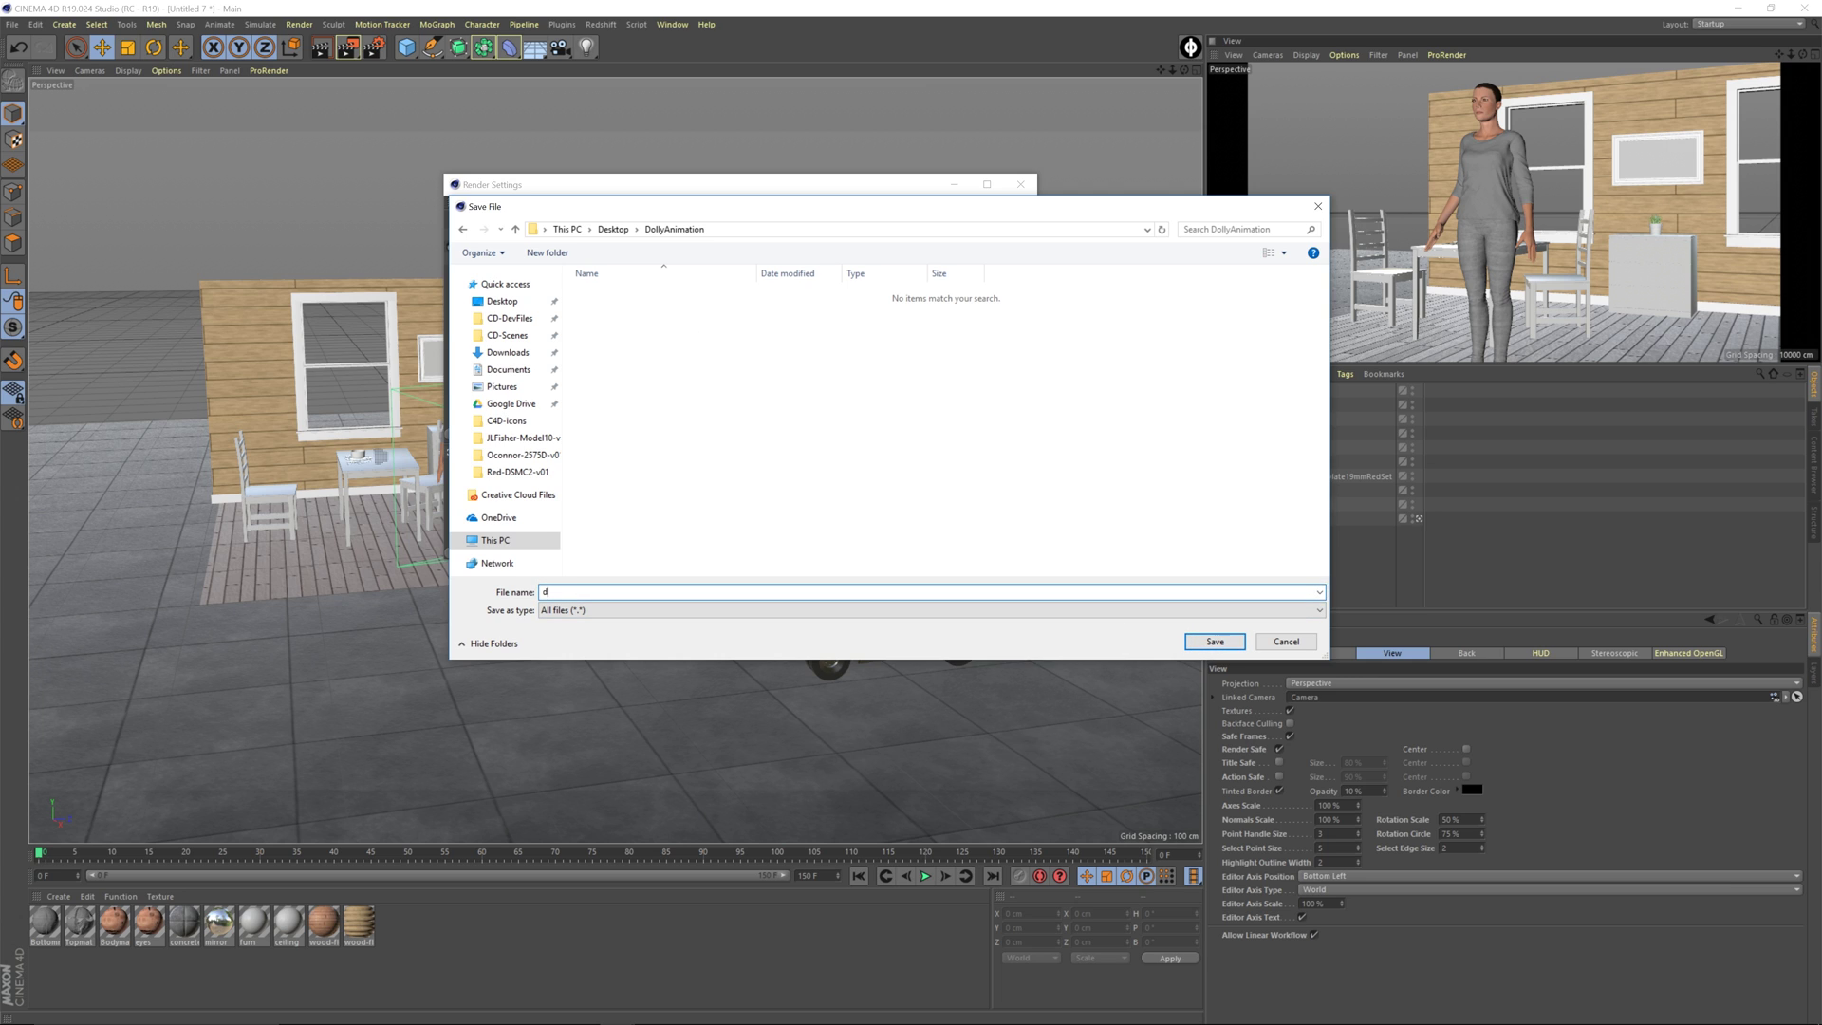
text(dollyAnimation)
key(Return)
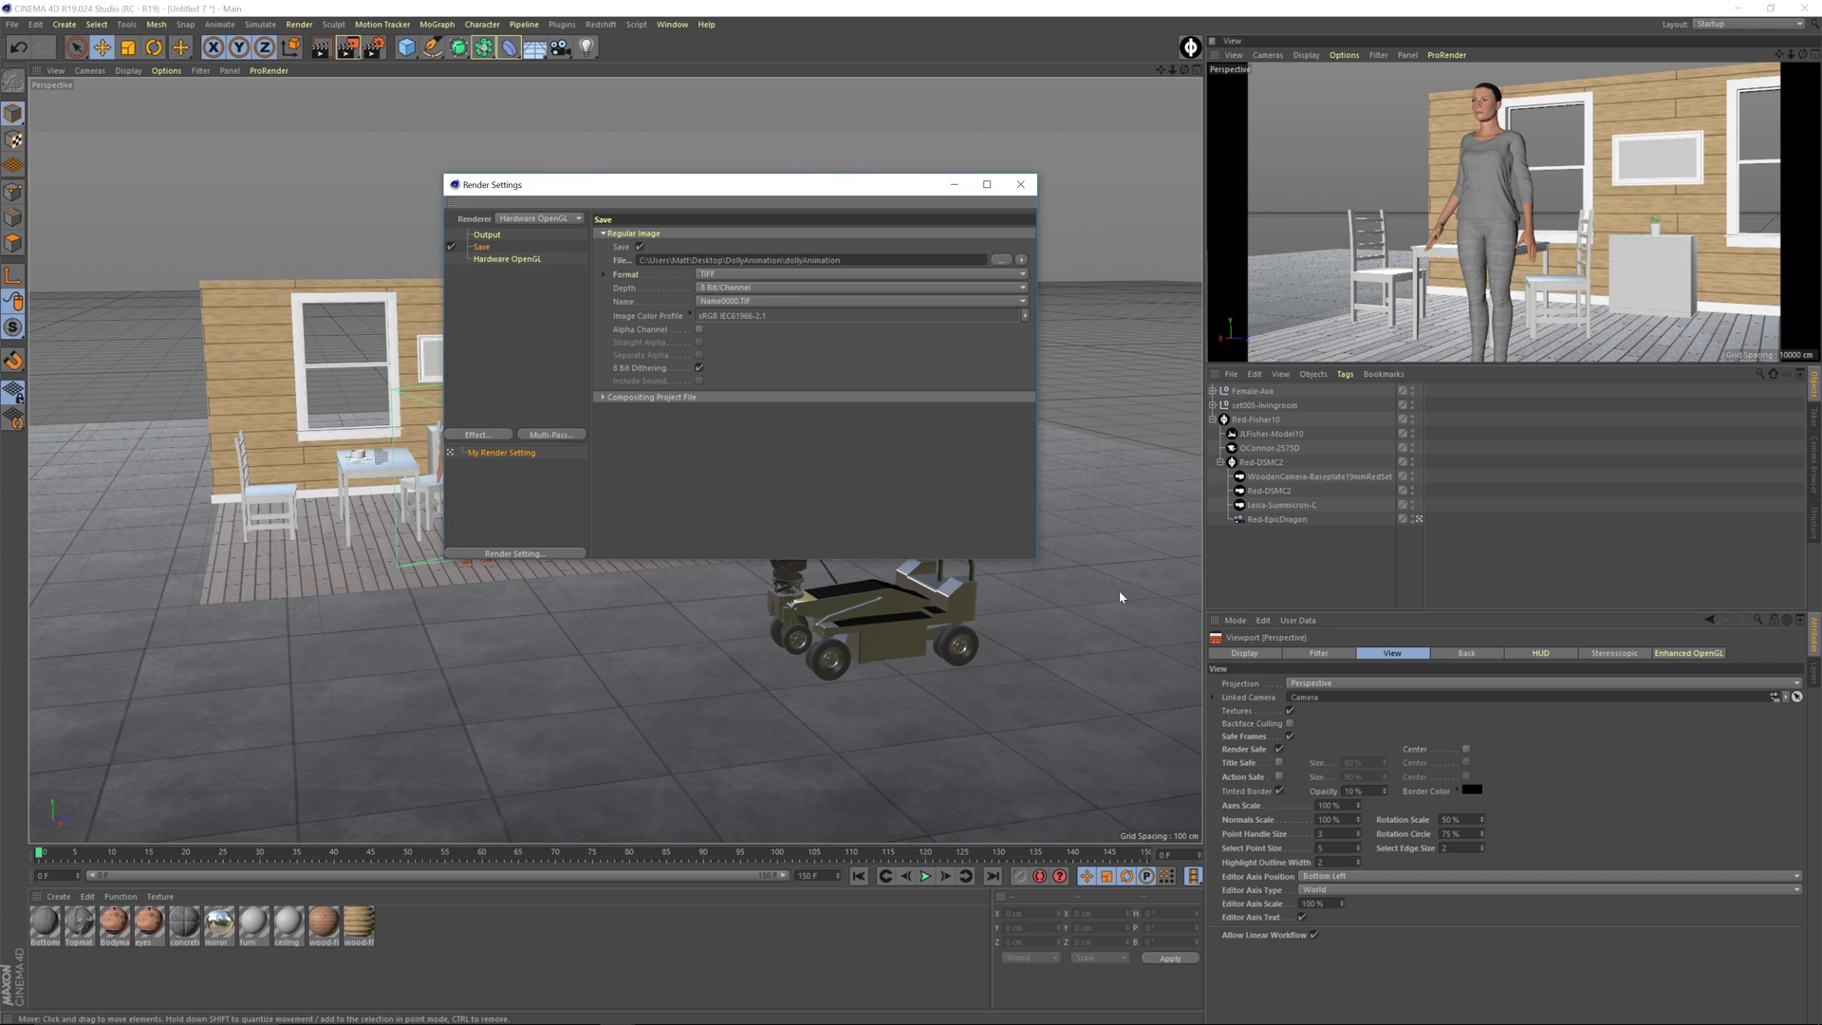
Set the regular image's save format to MP4
click(809, 275)
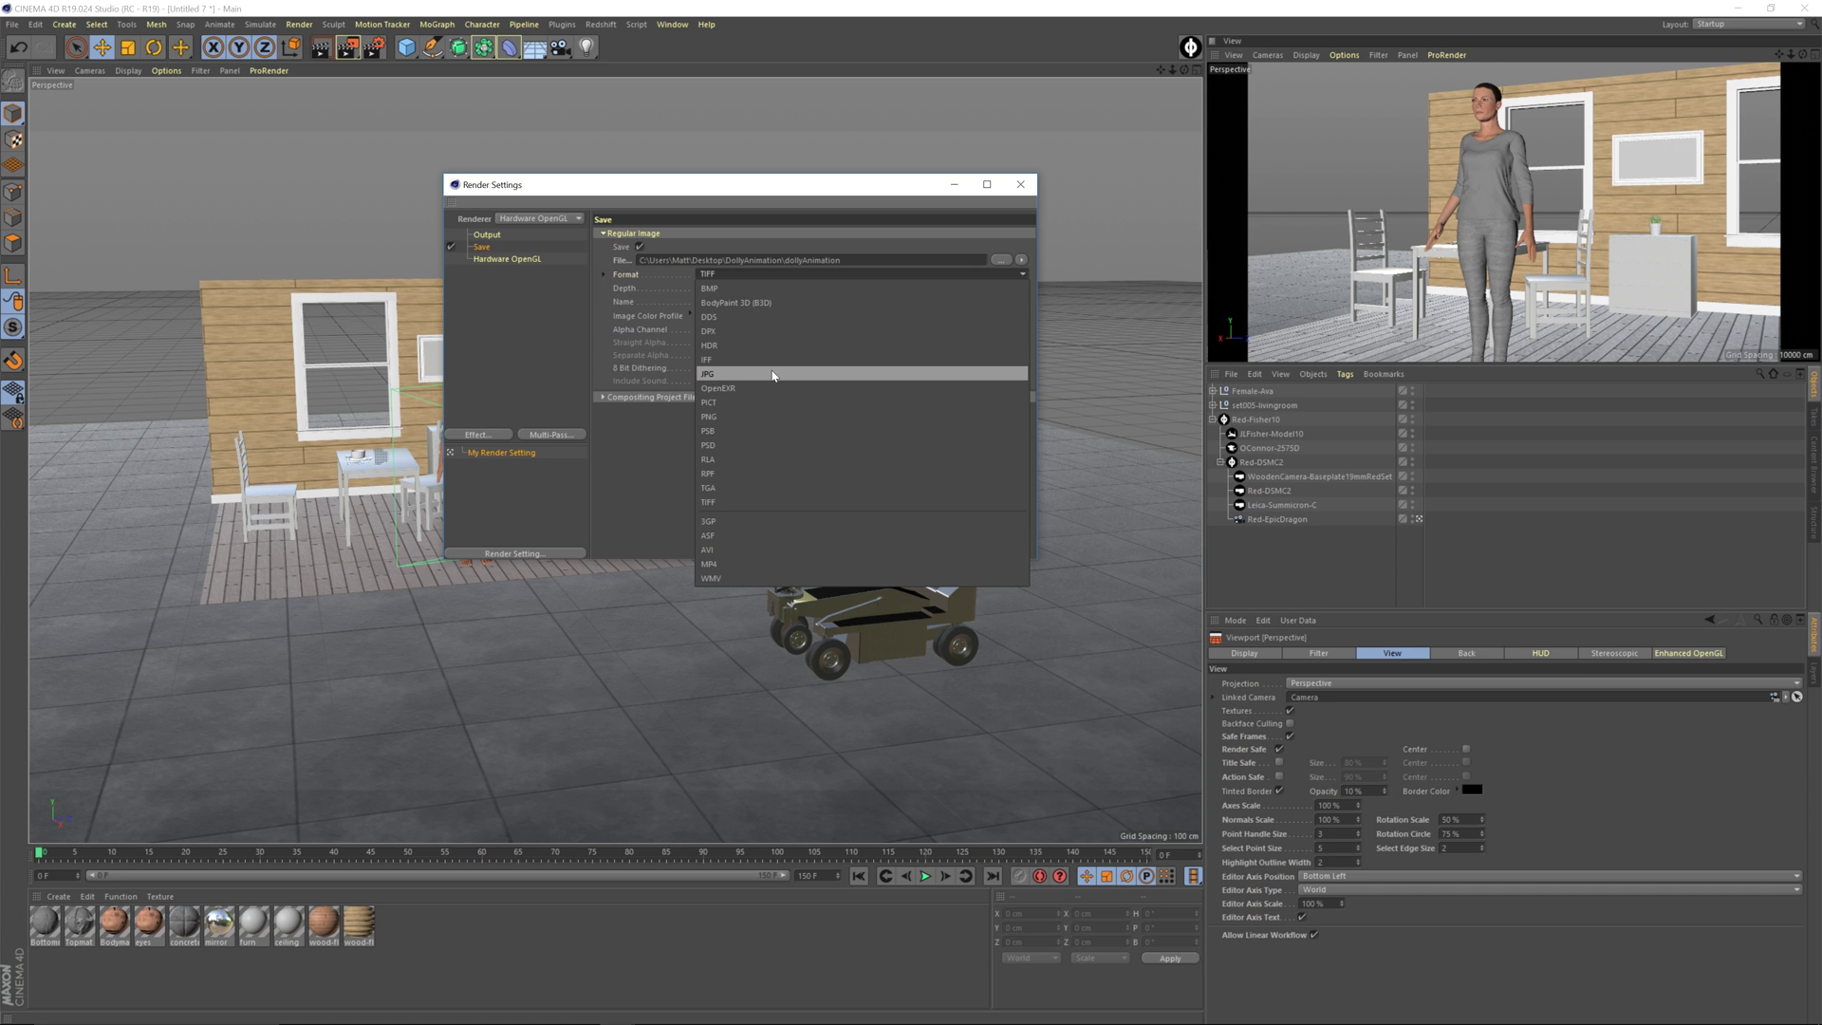
click(774, 375)
click(765, 273)
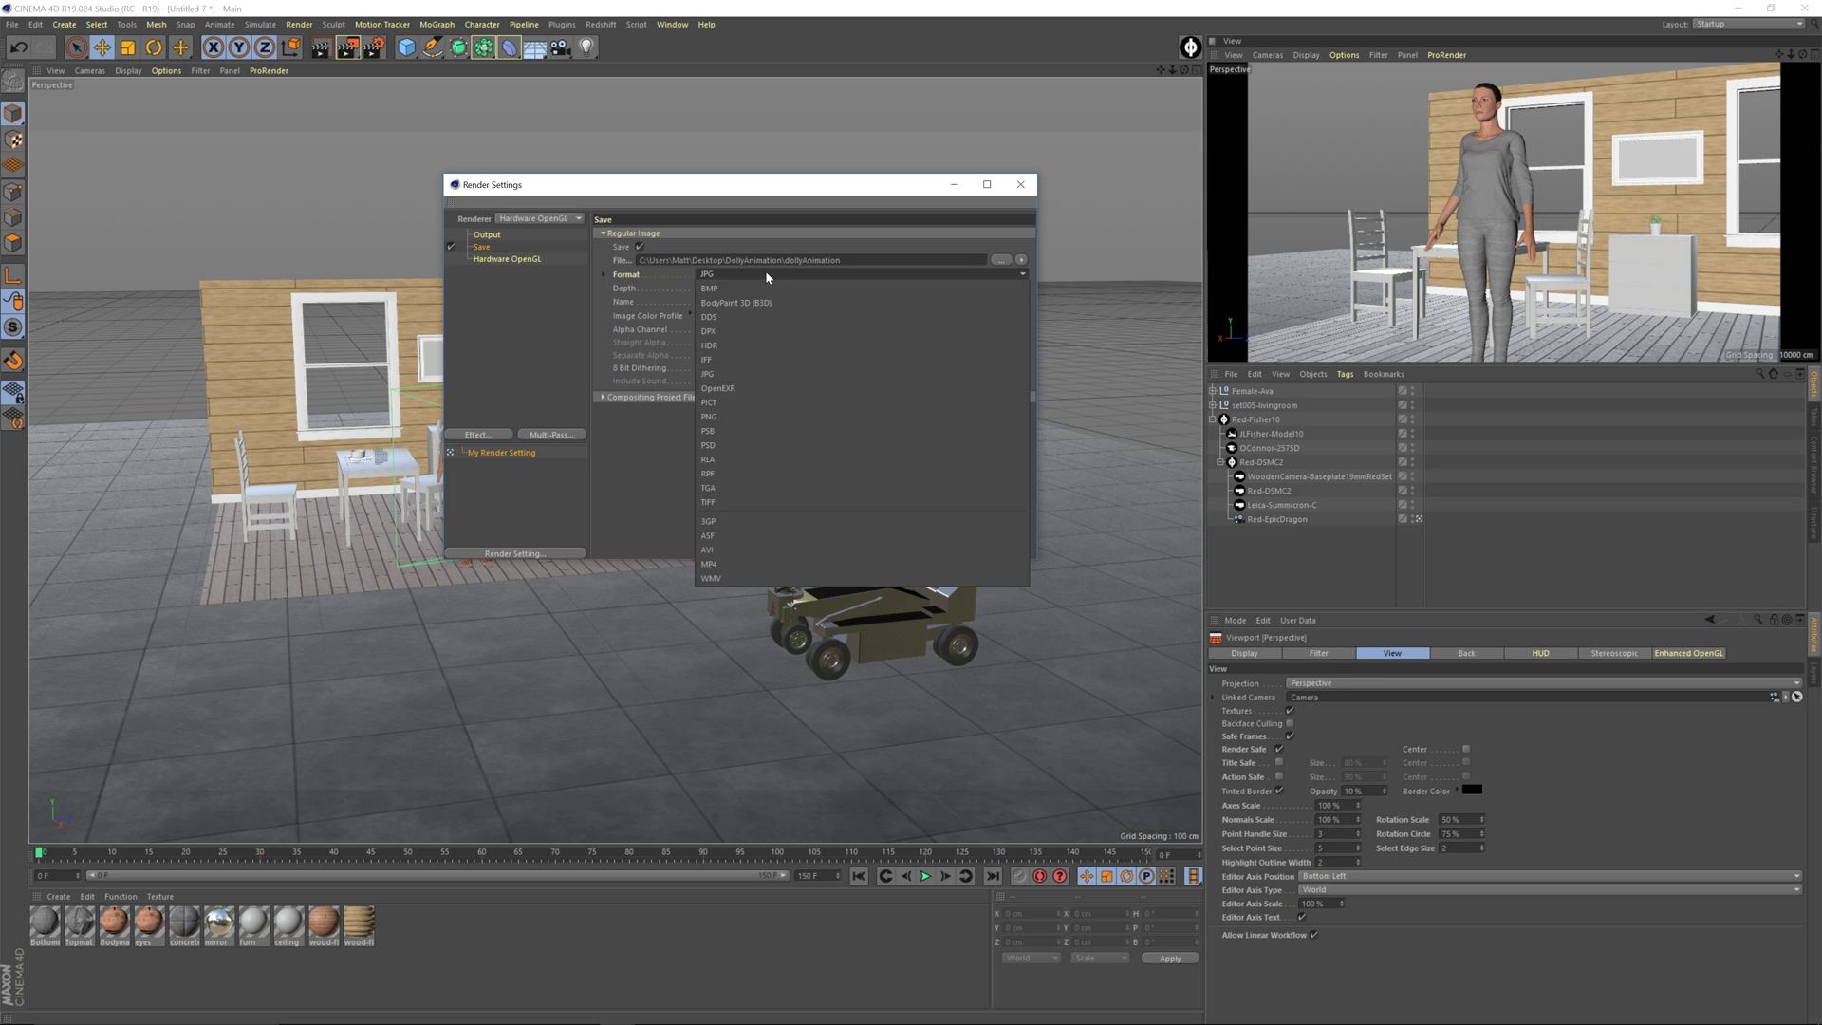
click(748, 566)
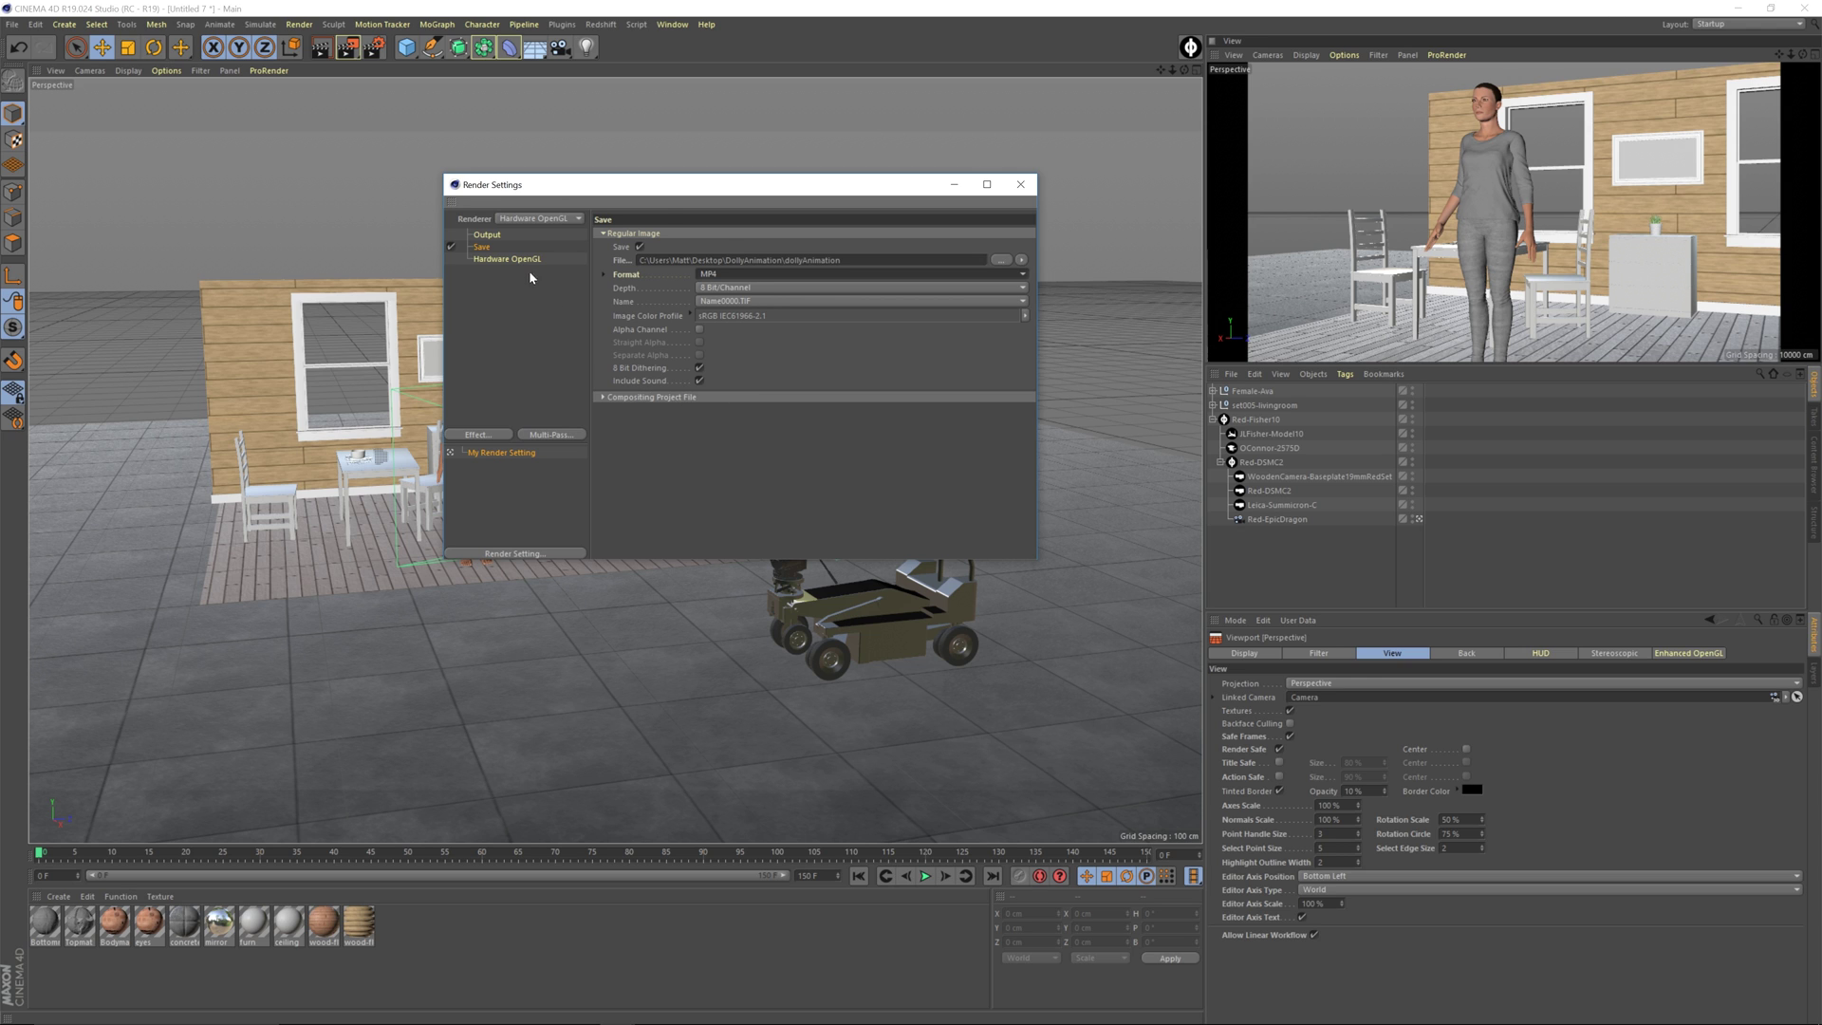
Review the Output, Hardware OpenGL and Save options once more and close the Render Settings
click(499, 236)
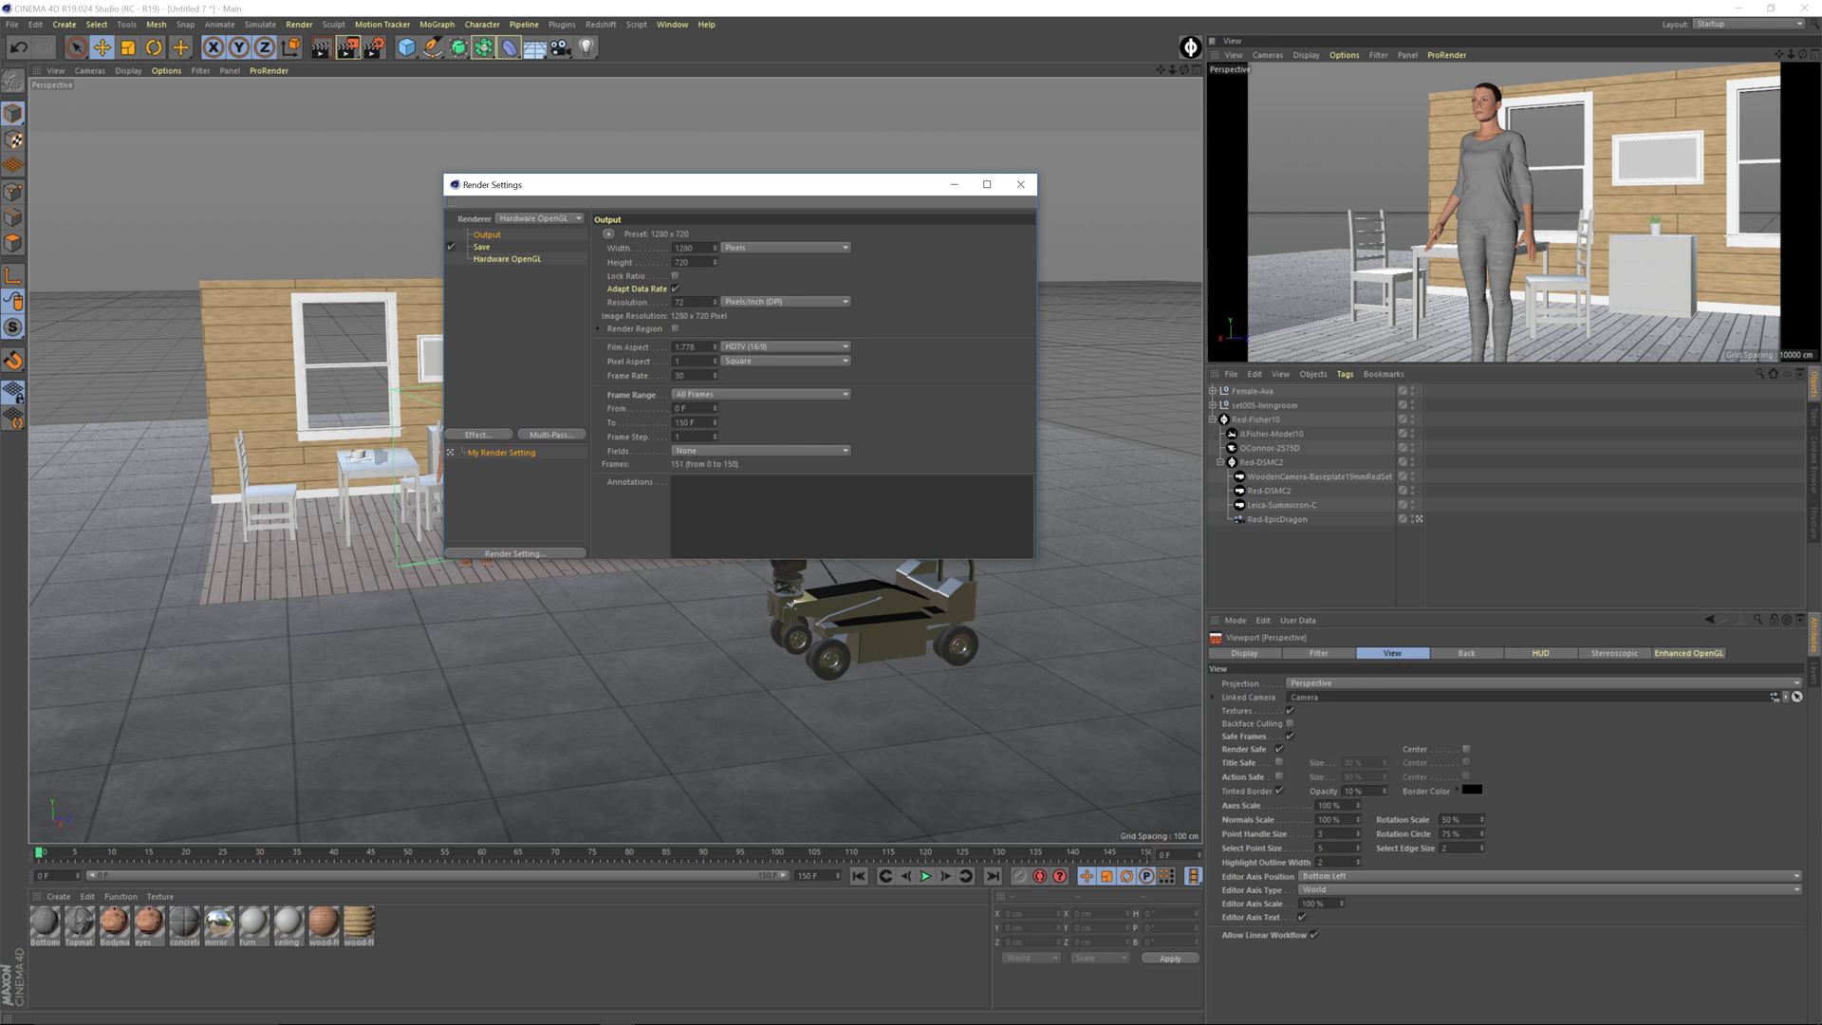
click(481, 258)
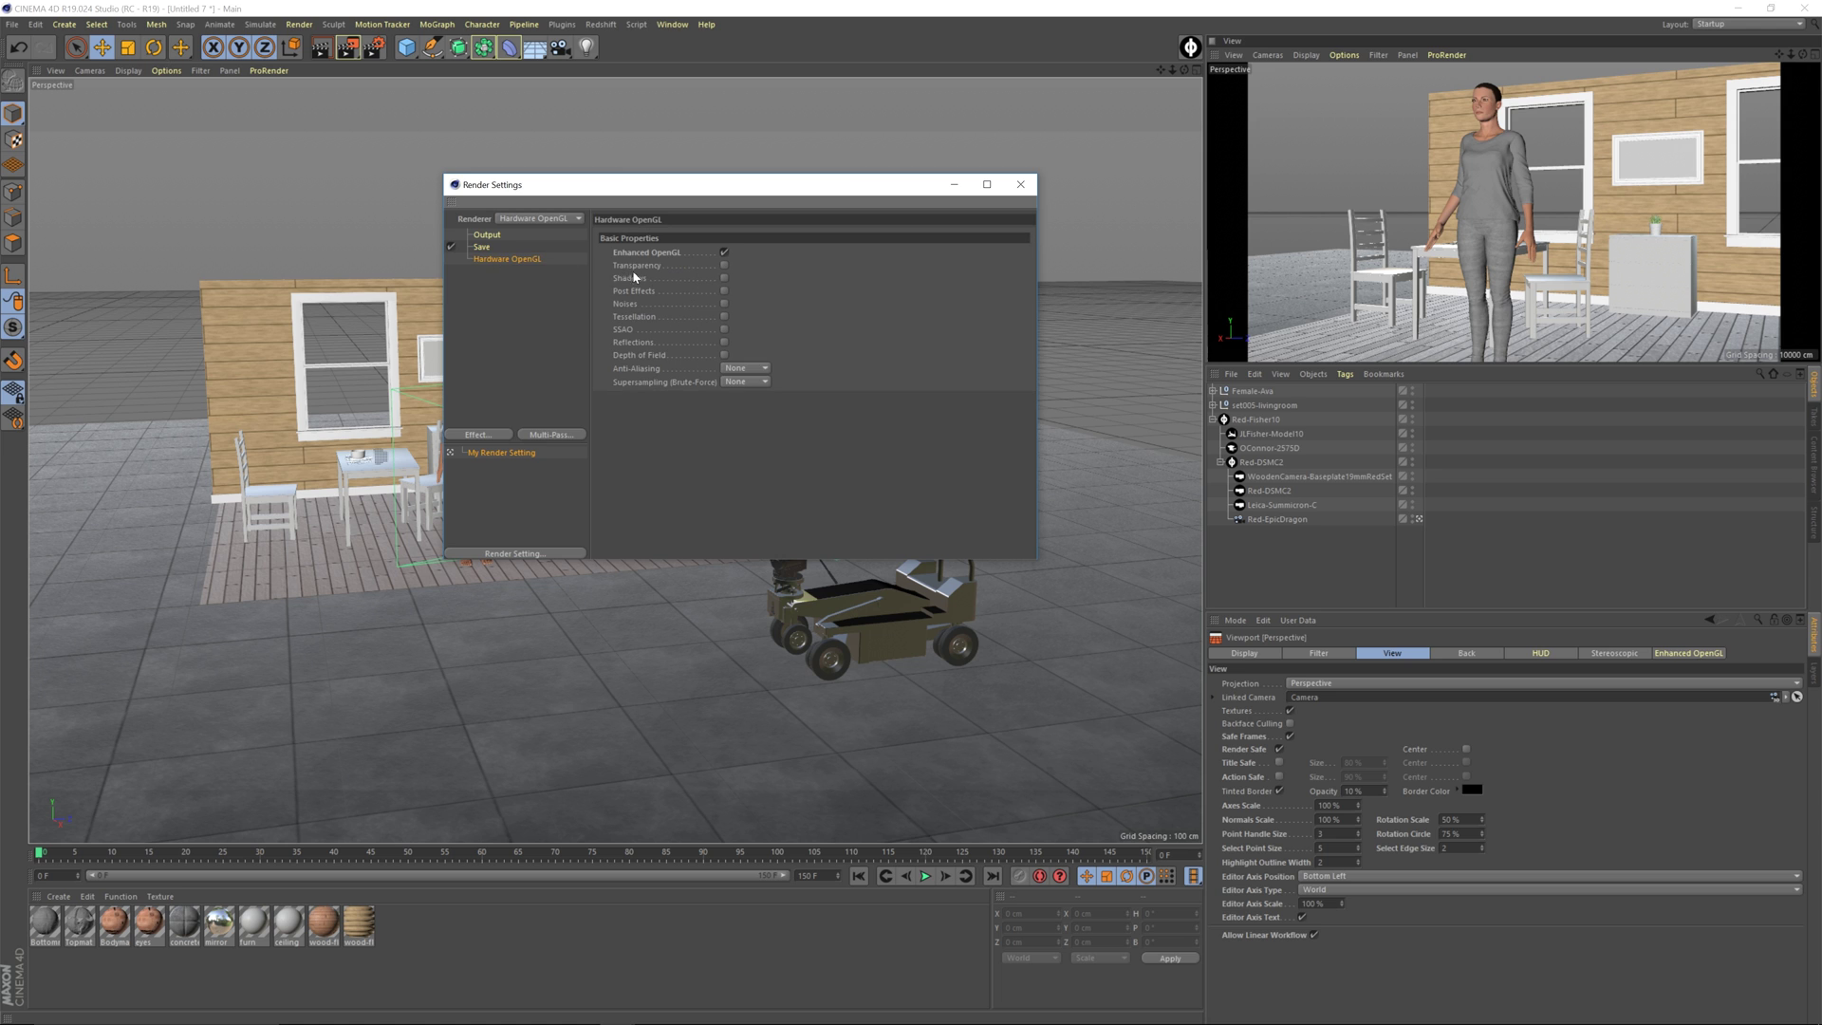
click(482, 248)
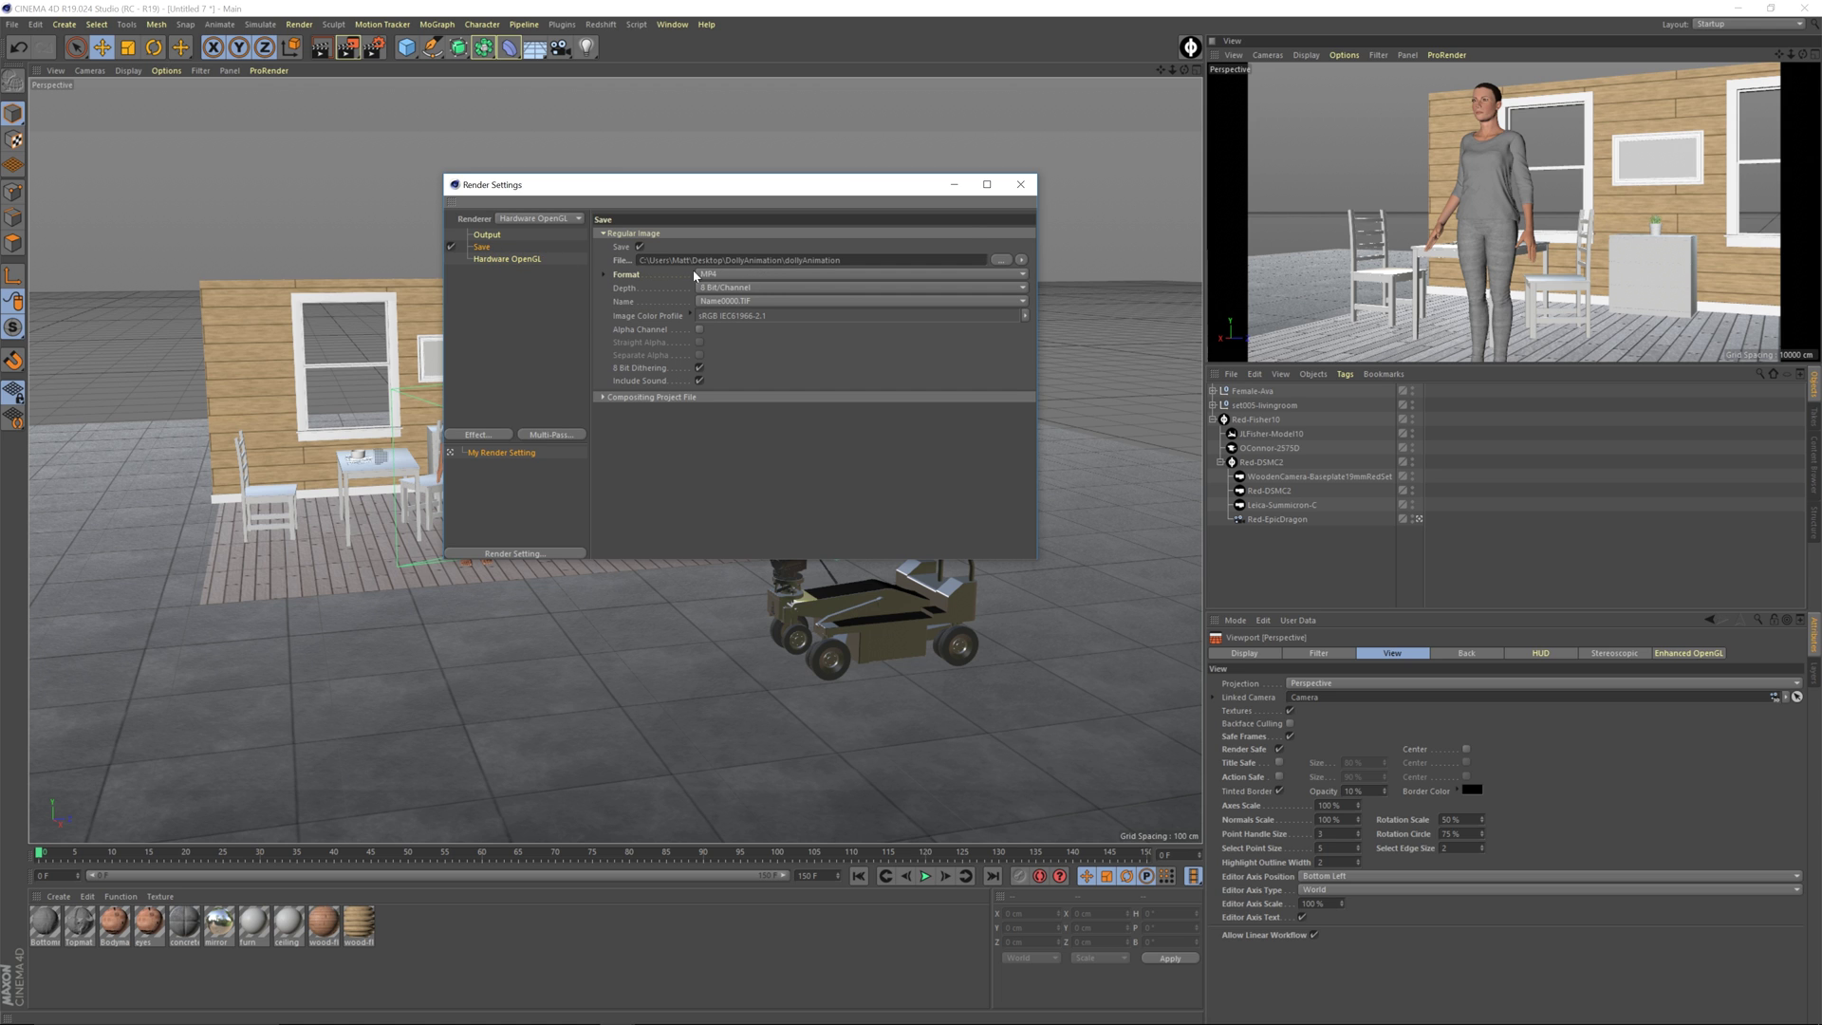
click(1020, 184)
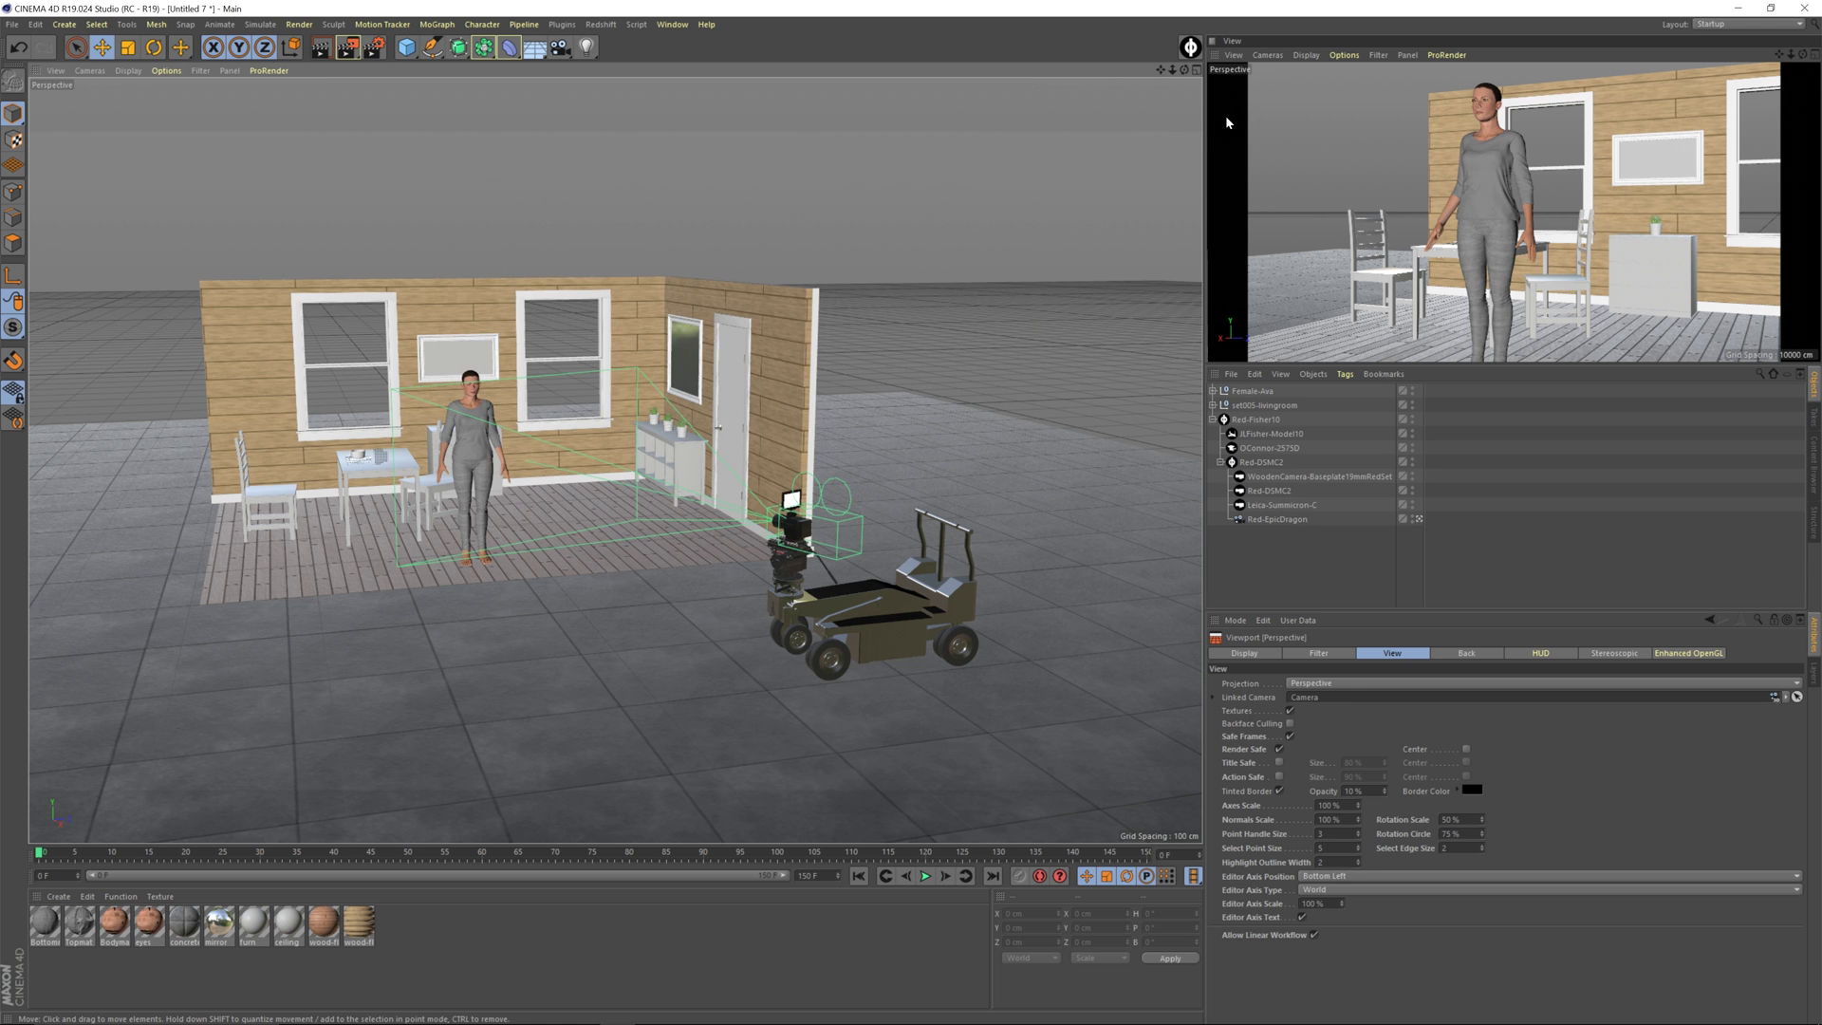
Make the small camera viewport the render view and render all frames to the Picture Viewer
click(1236, 55)
click(1253, 78)
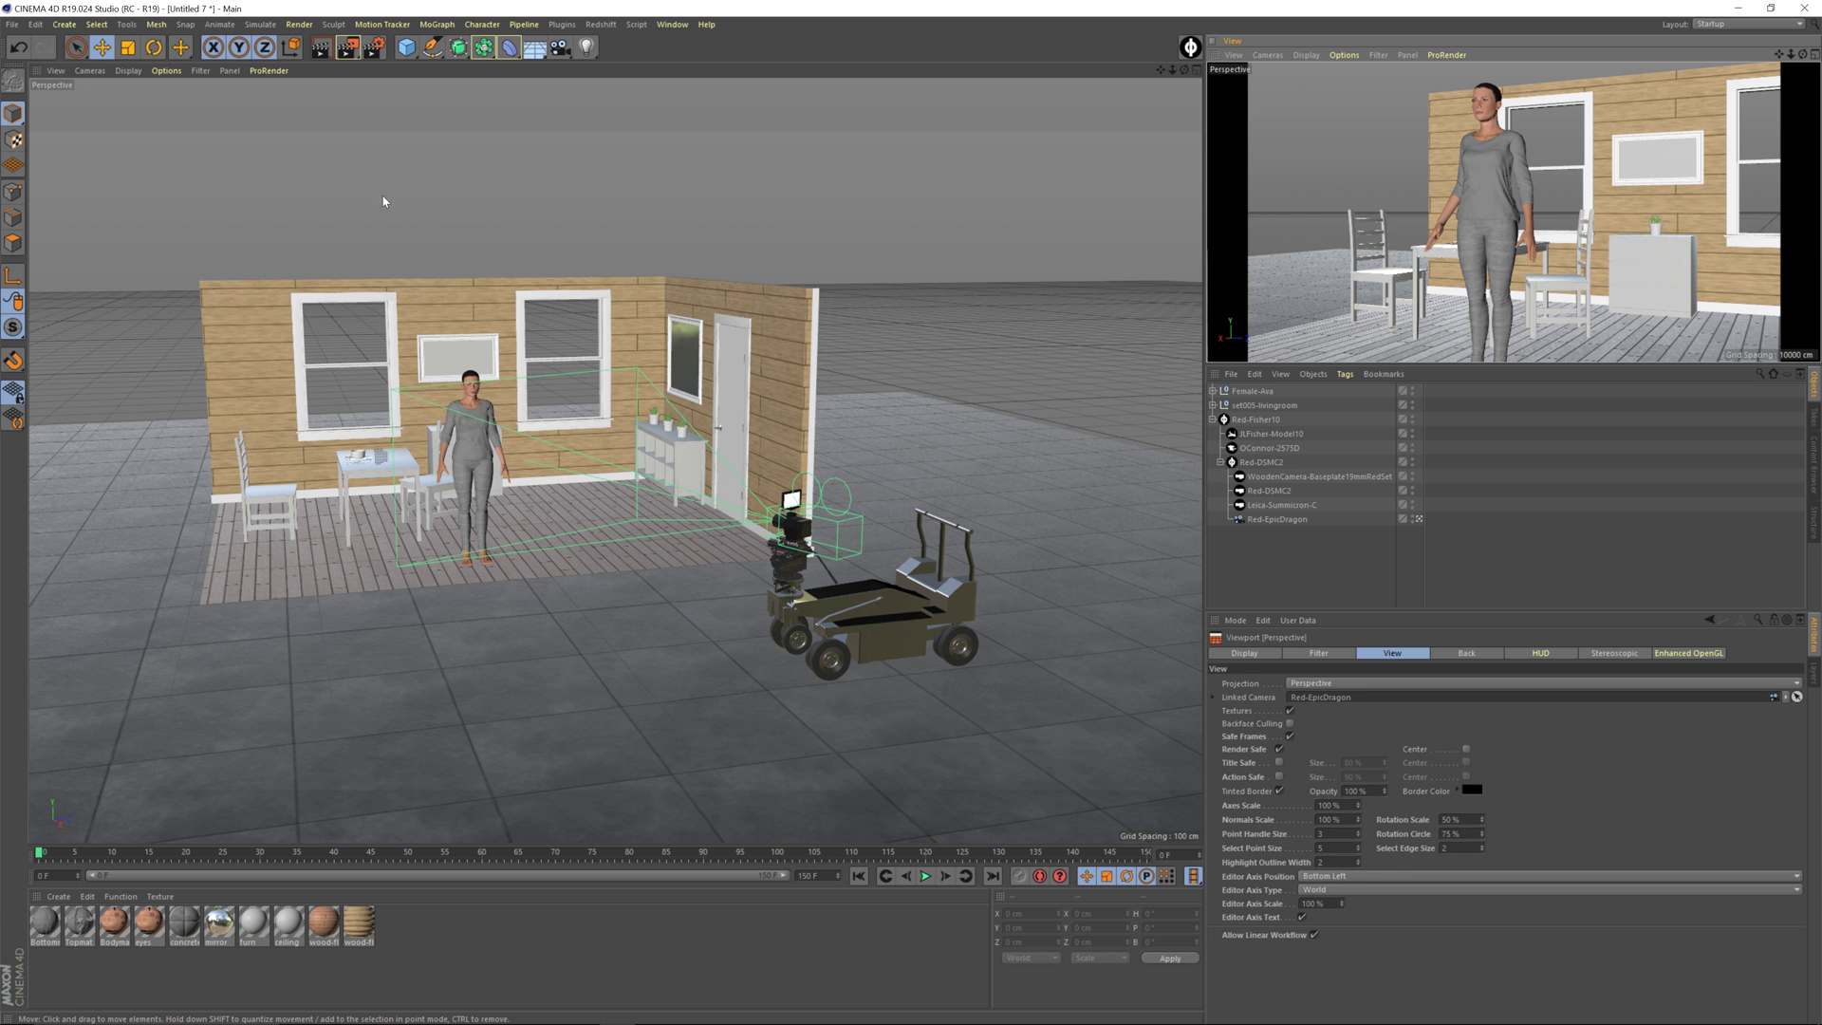
click(959, 247)
key(shift+r)
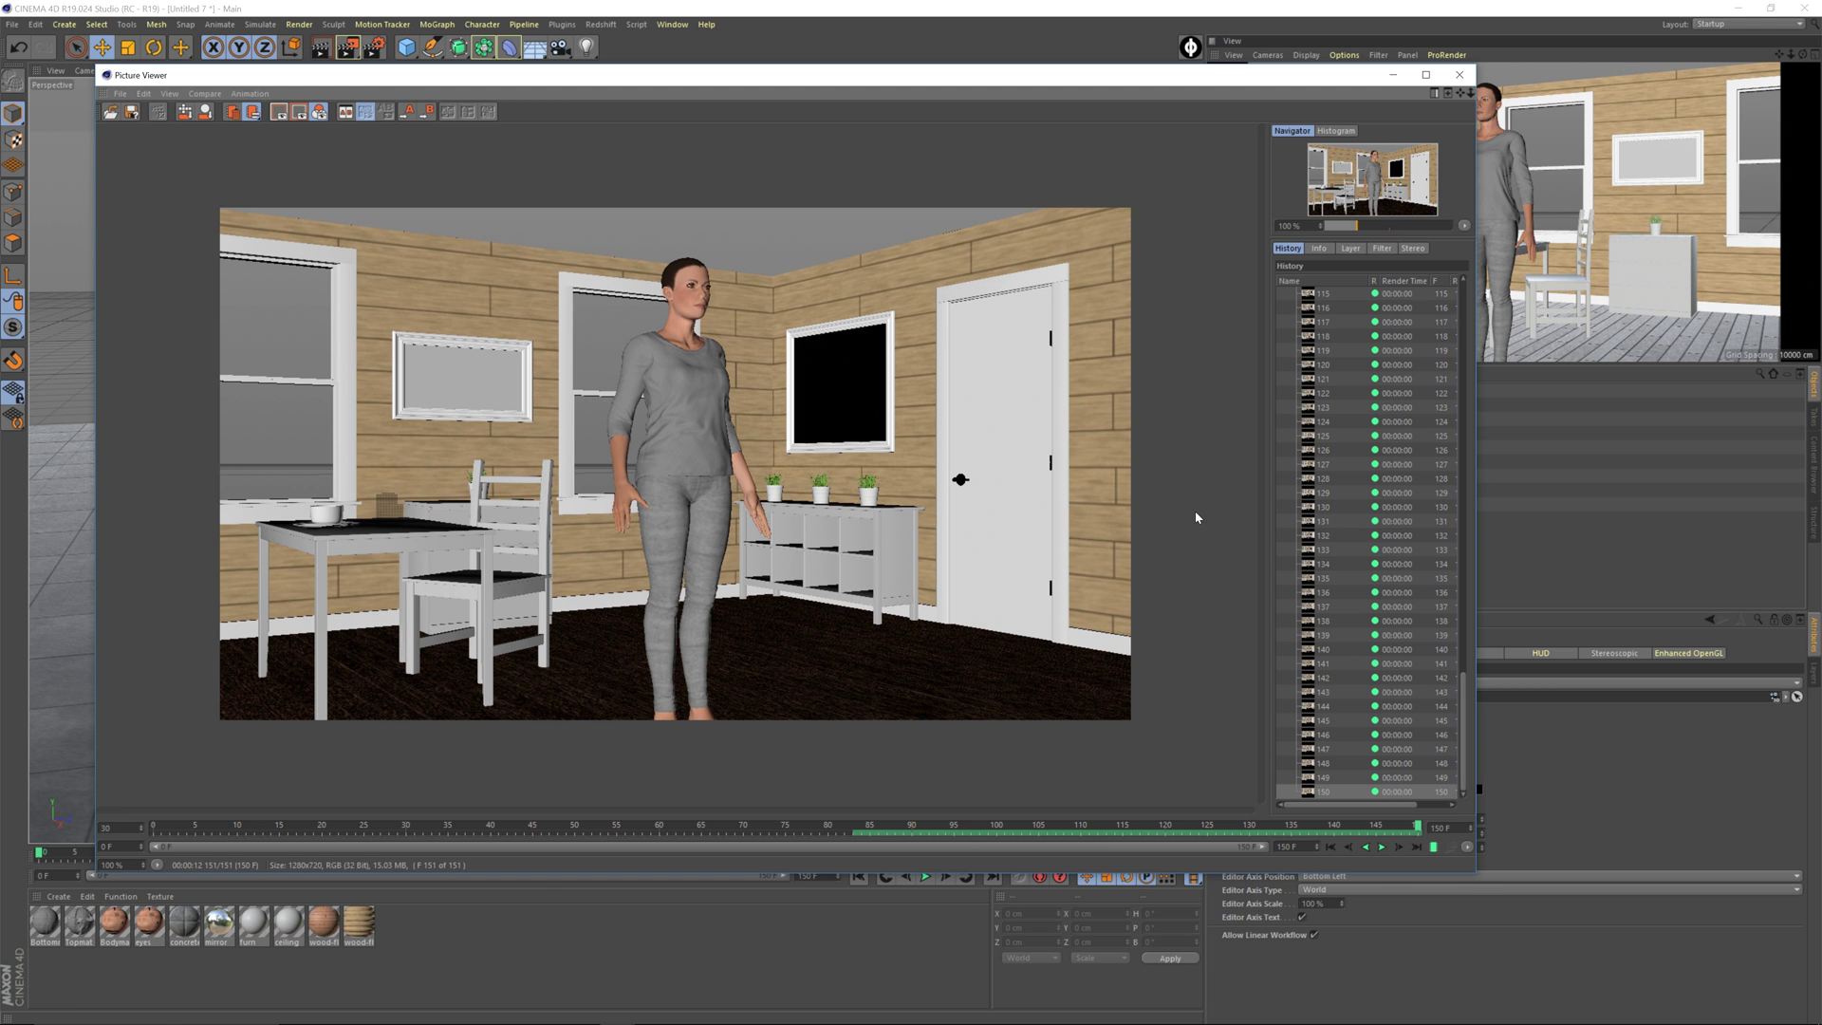
Play back the rendered dolly animation in the Picture Viewer, stop it and close the viewer
click(1382, 848)
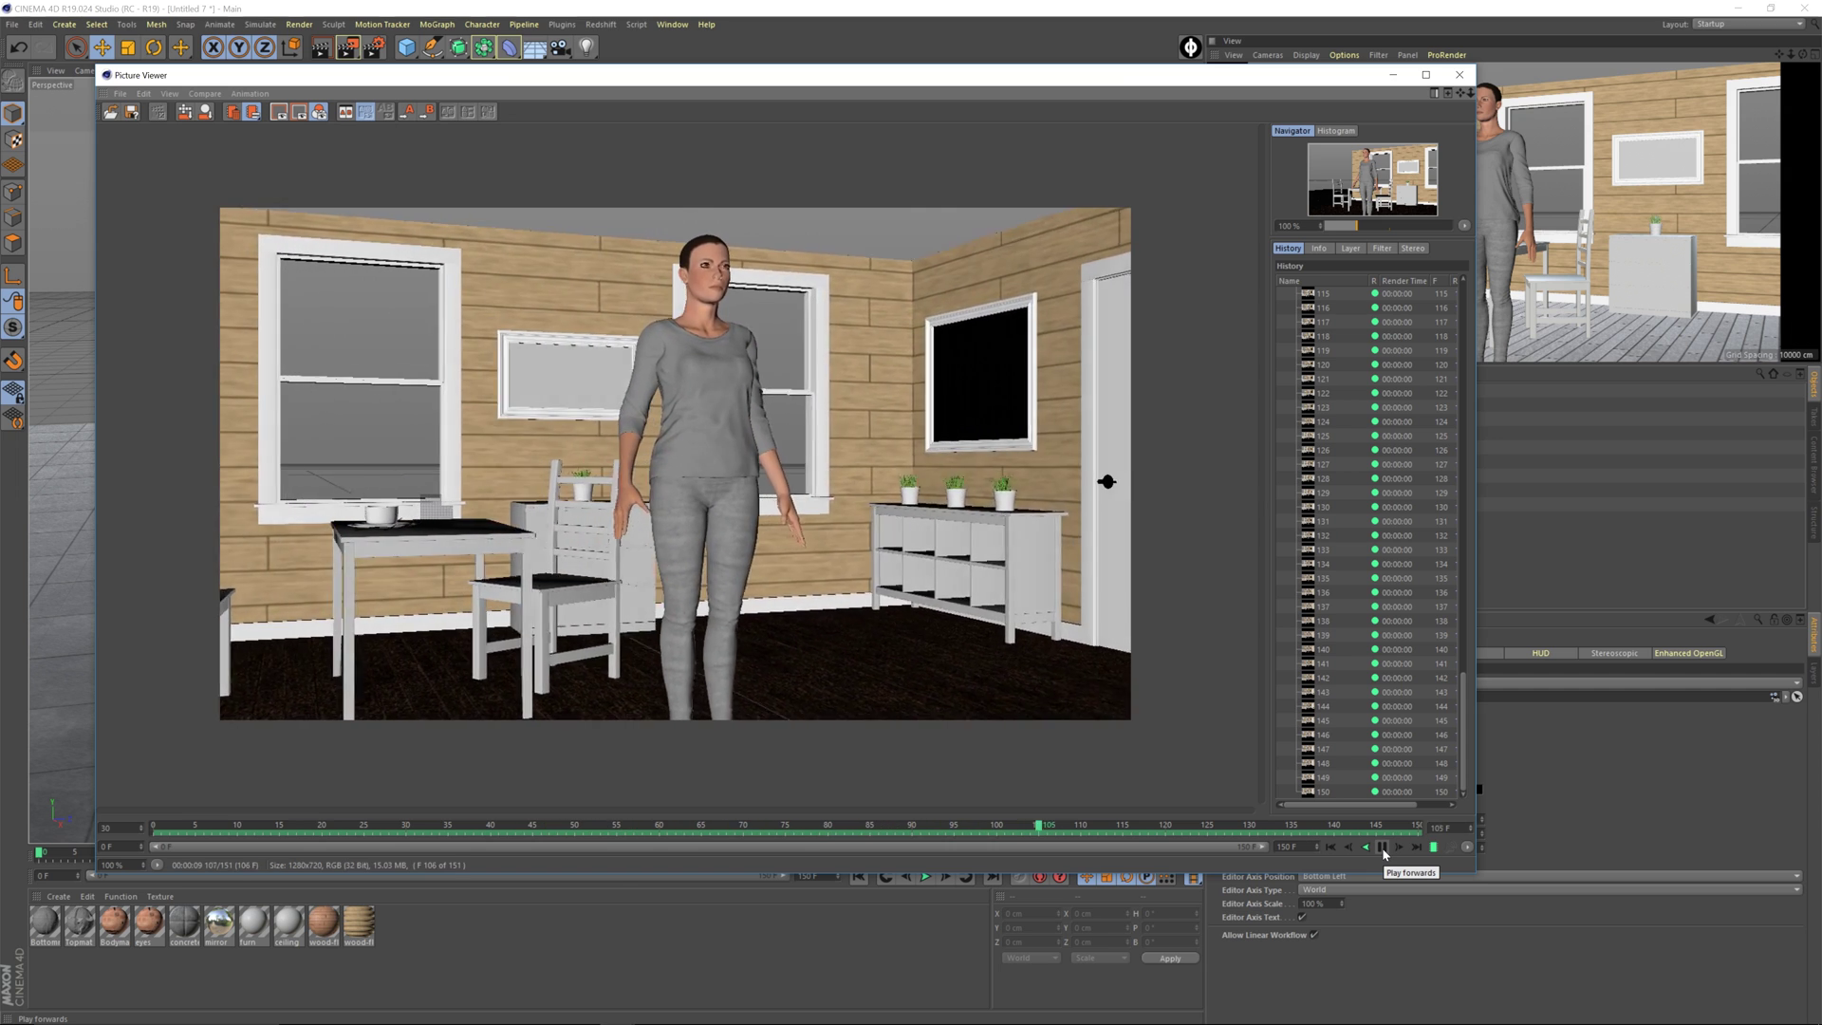
click(1382, 847)
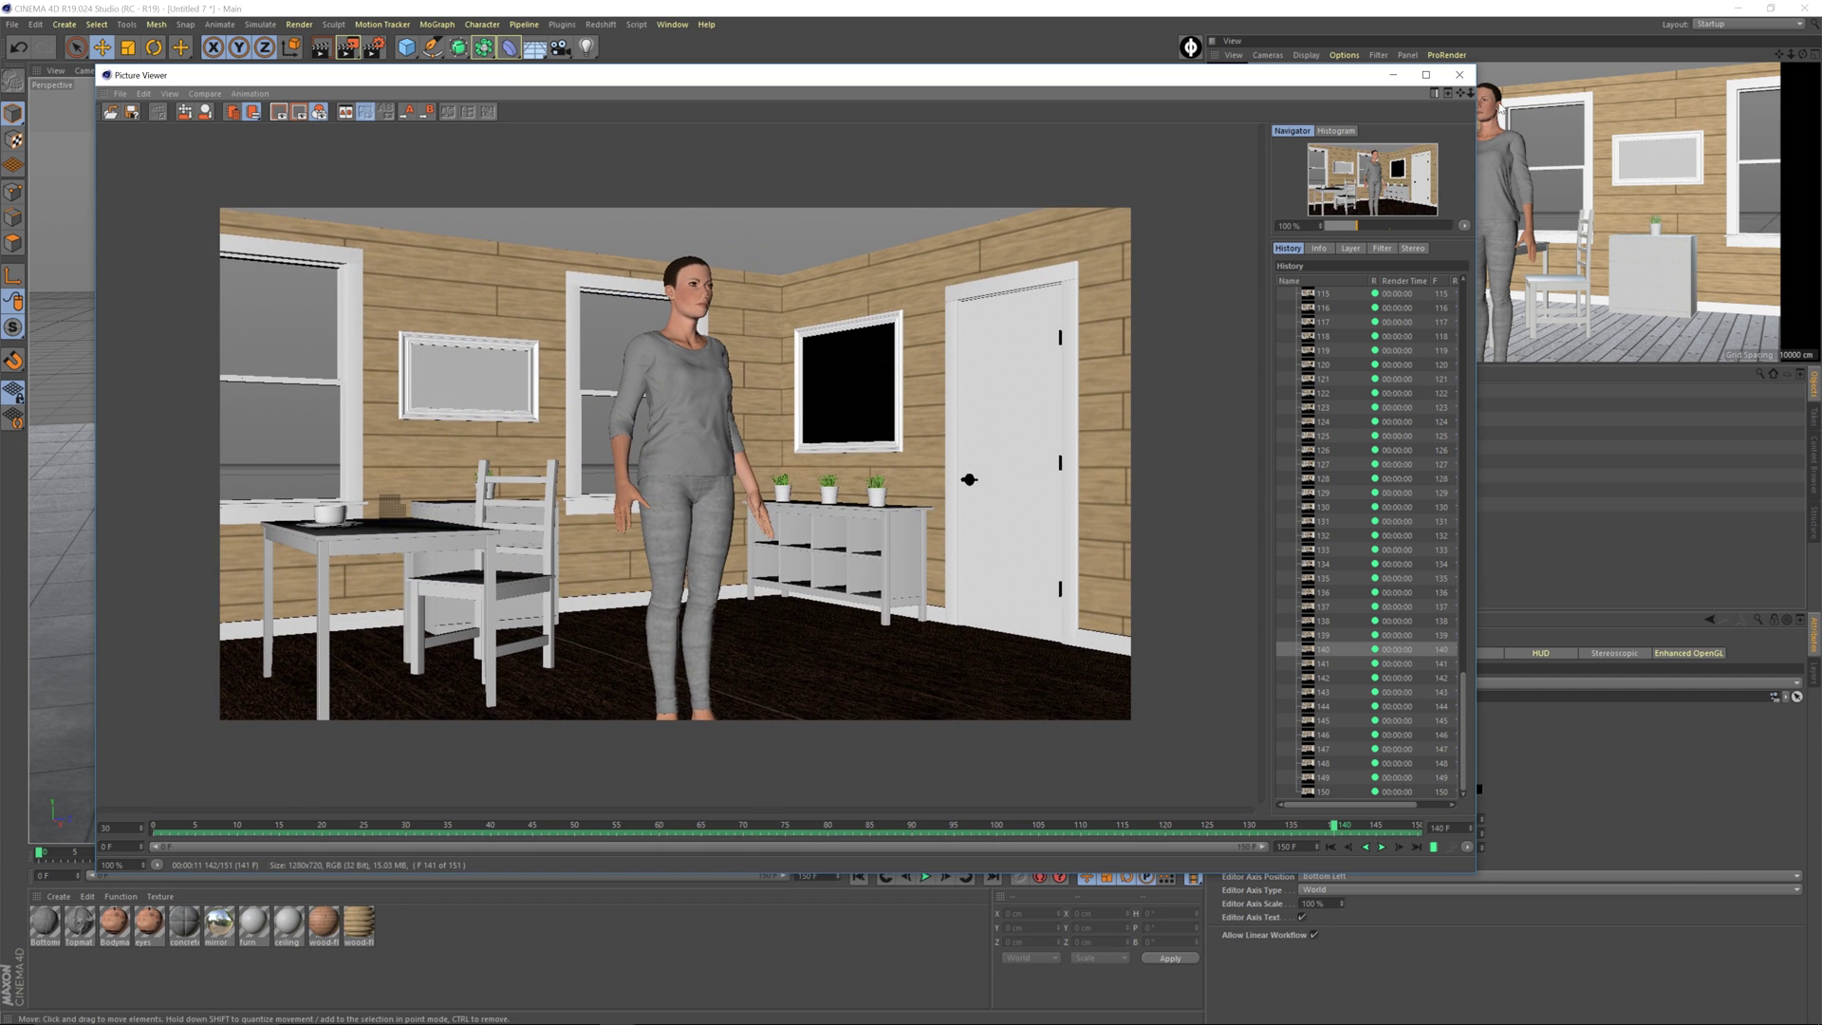
click(1459, 79)
Switch to the desktop, move the DollyAnimation folder near the other folders and play its dollyAnimation video in Movies & TV
click(1739, 9)
click(1363, 65)
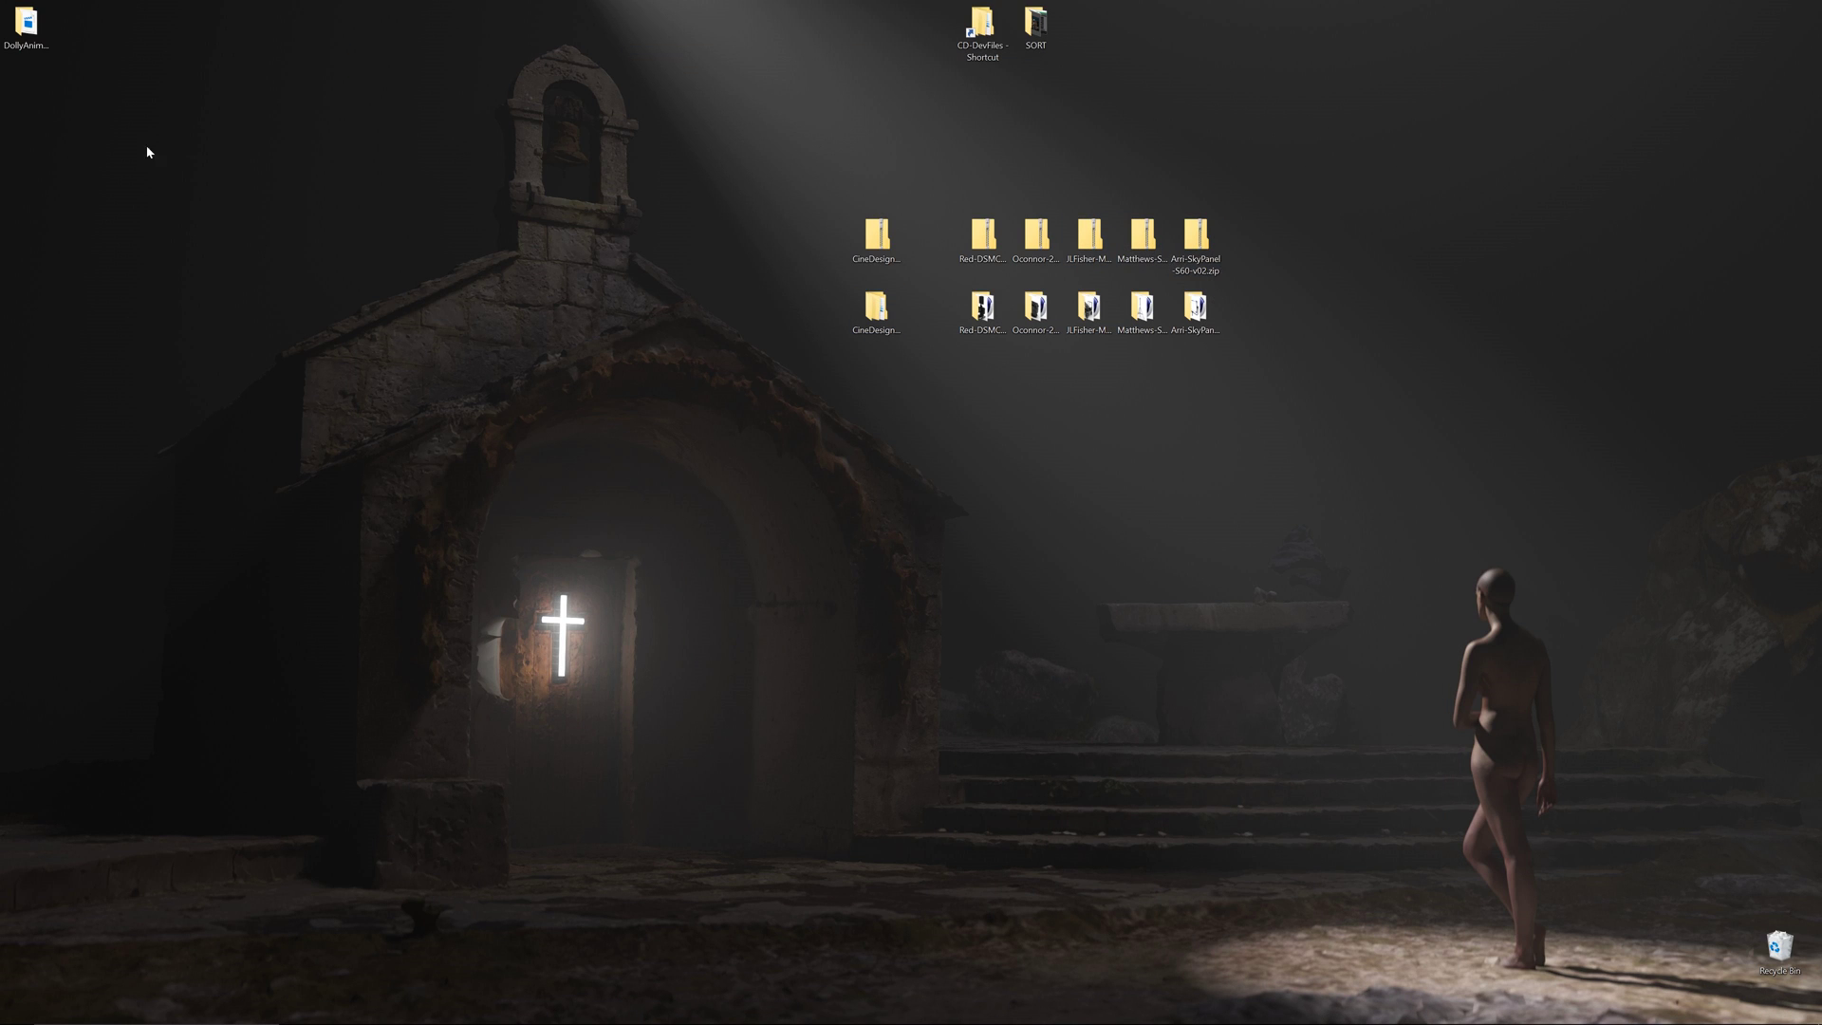
drag(26, 26, 914, 130)
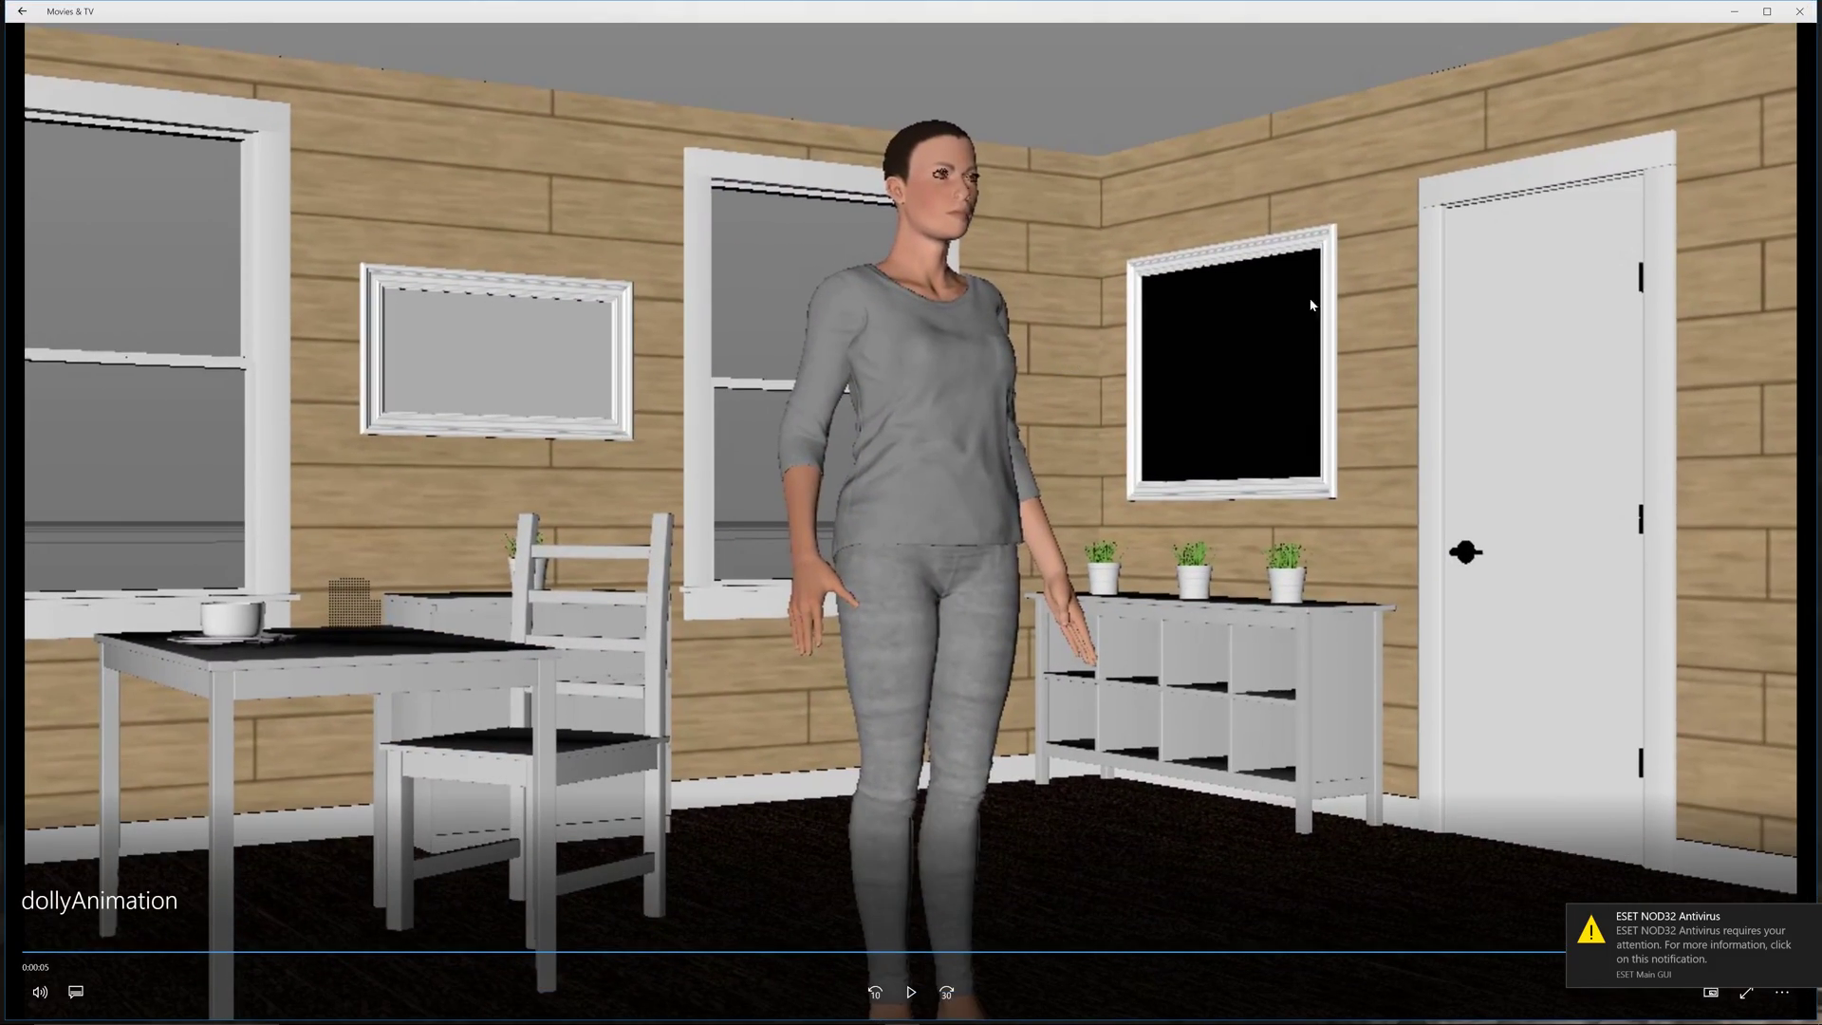
Close the video playing in Movies & TV and switch back to Cinema 4D
click(1799, 12)
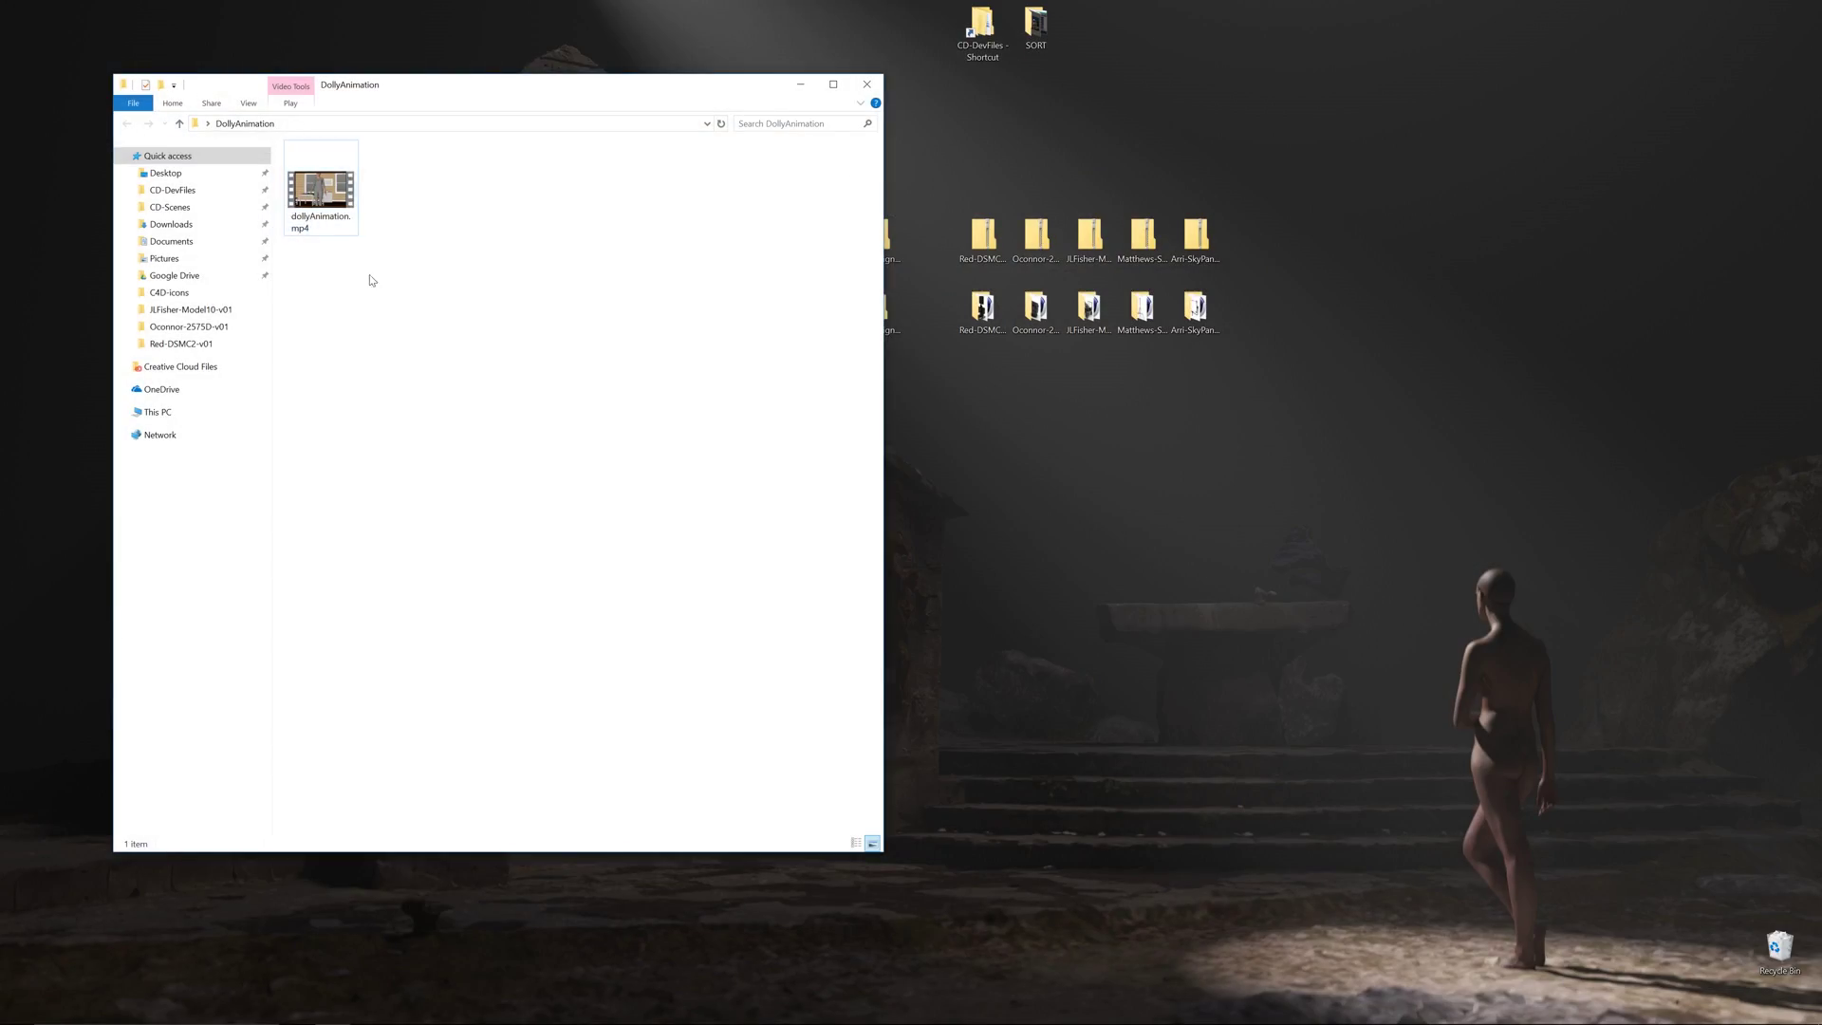
click(574, 235)
key(alt+Tab)
key(Tab)
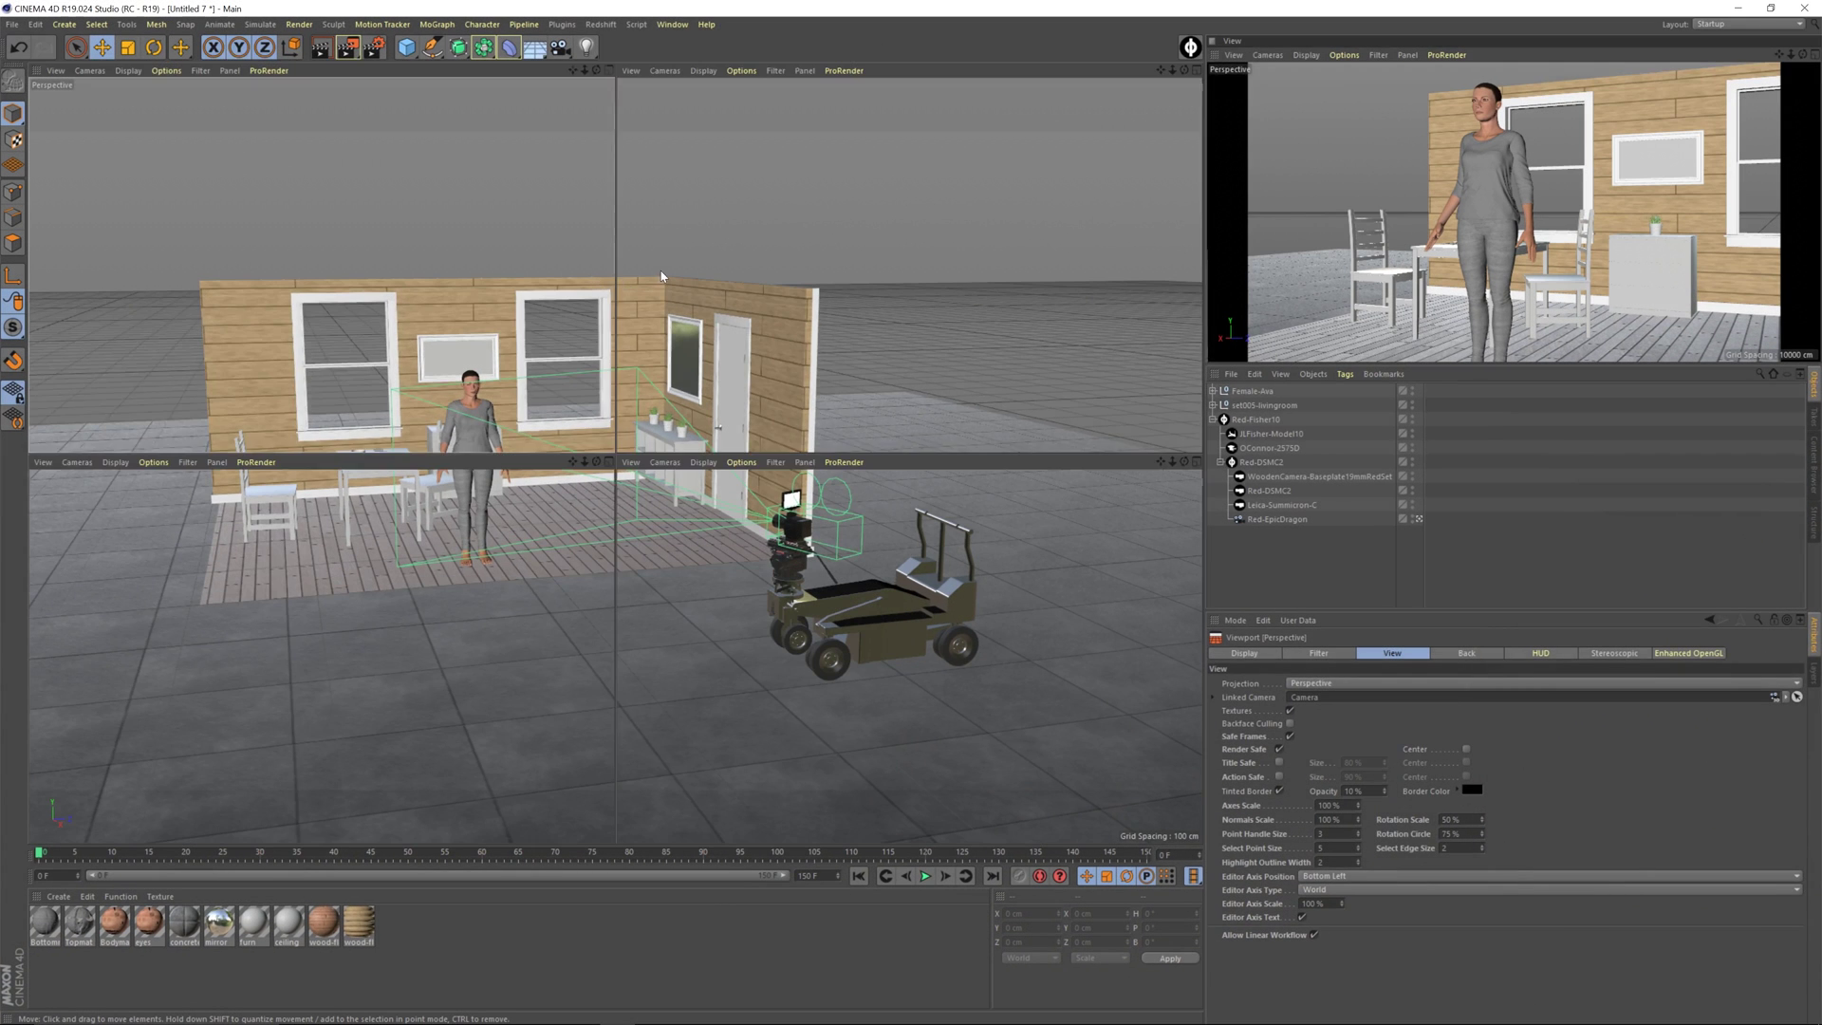
middle_click(662, 412)
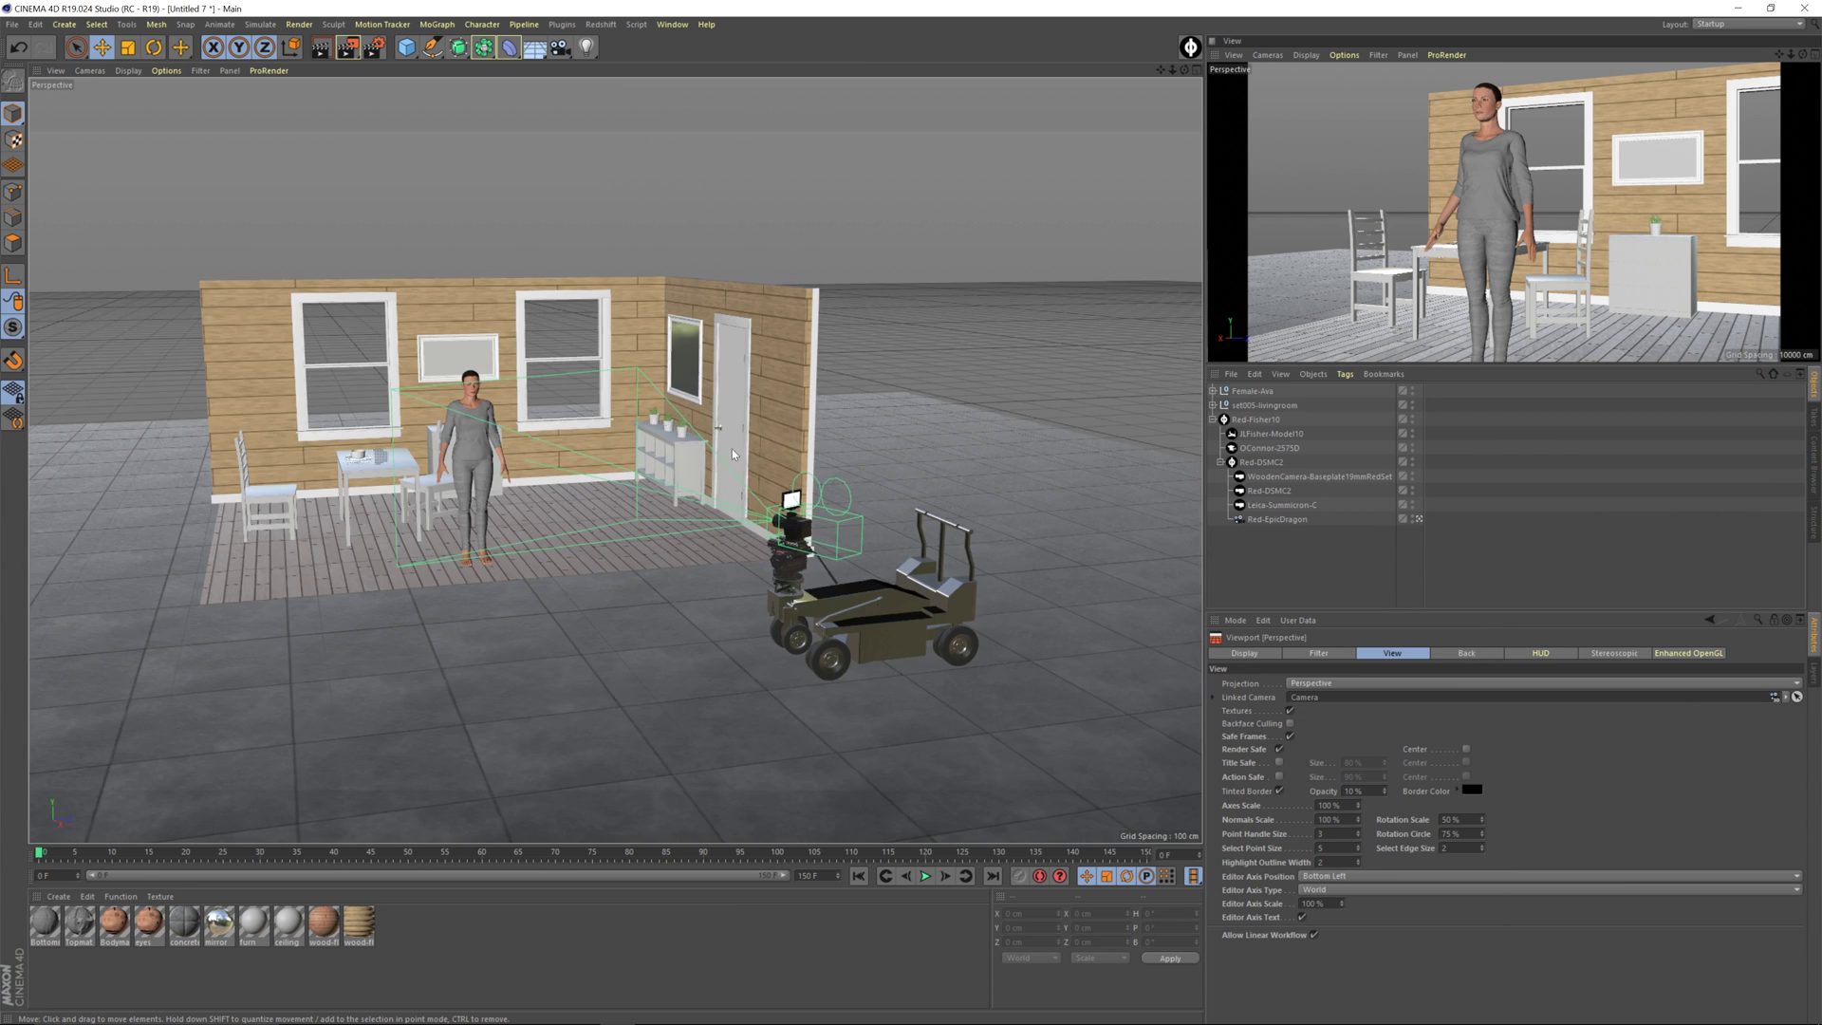
Set the Tinted Border opacity of the main perspective viewport to 100%
scroll(731, 448, down, 2)
alt+middle_drag(780, 488, 717, 504)
alt+drag(717, 510, 723, 494)
alt+middle_drag(723, 493, 741, 531)
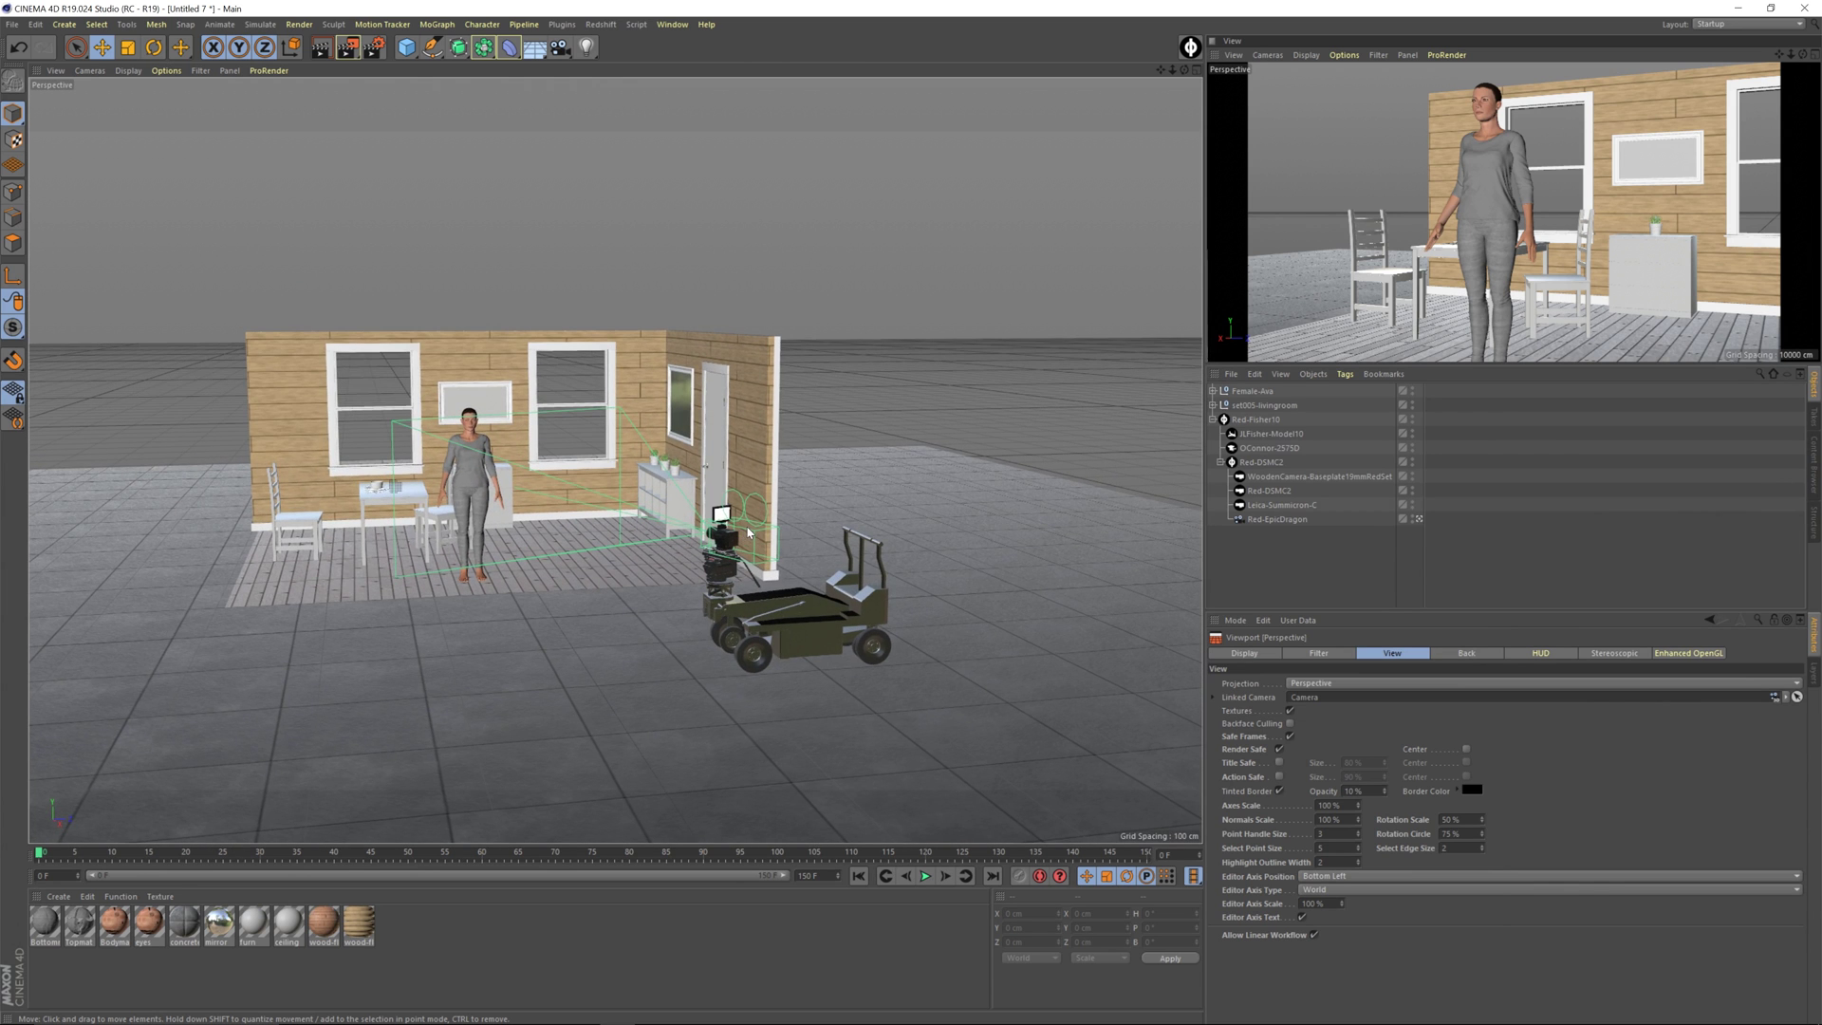
drag(1384, 792, 1384, 706)
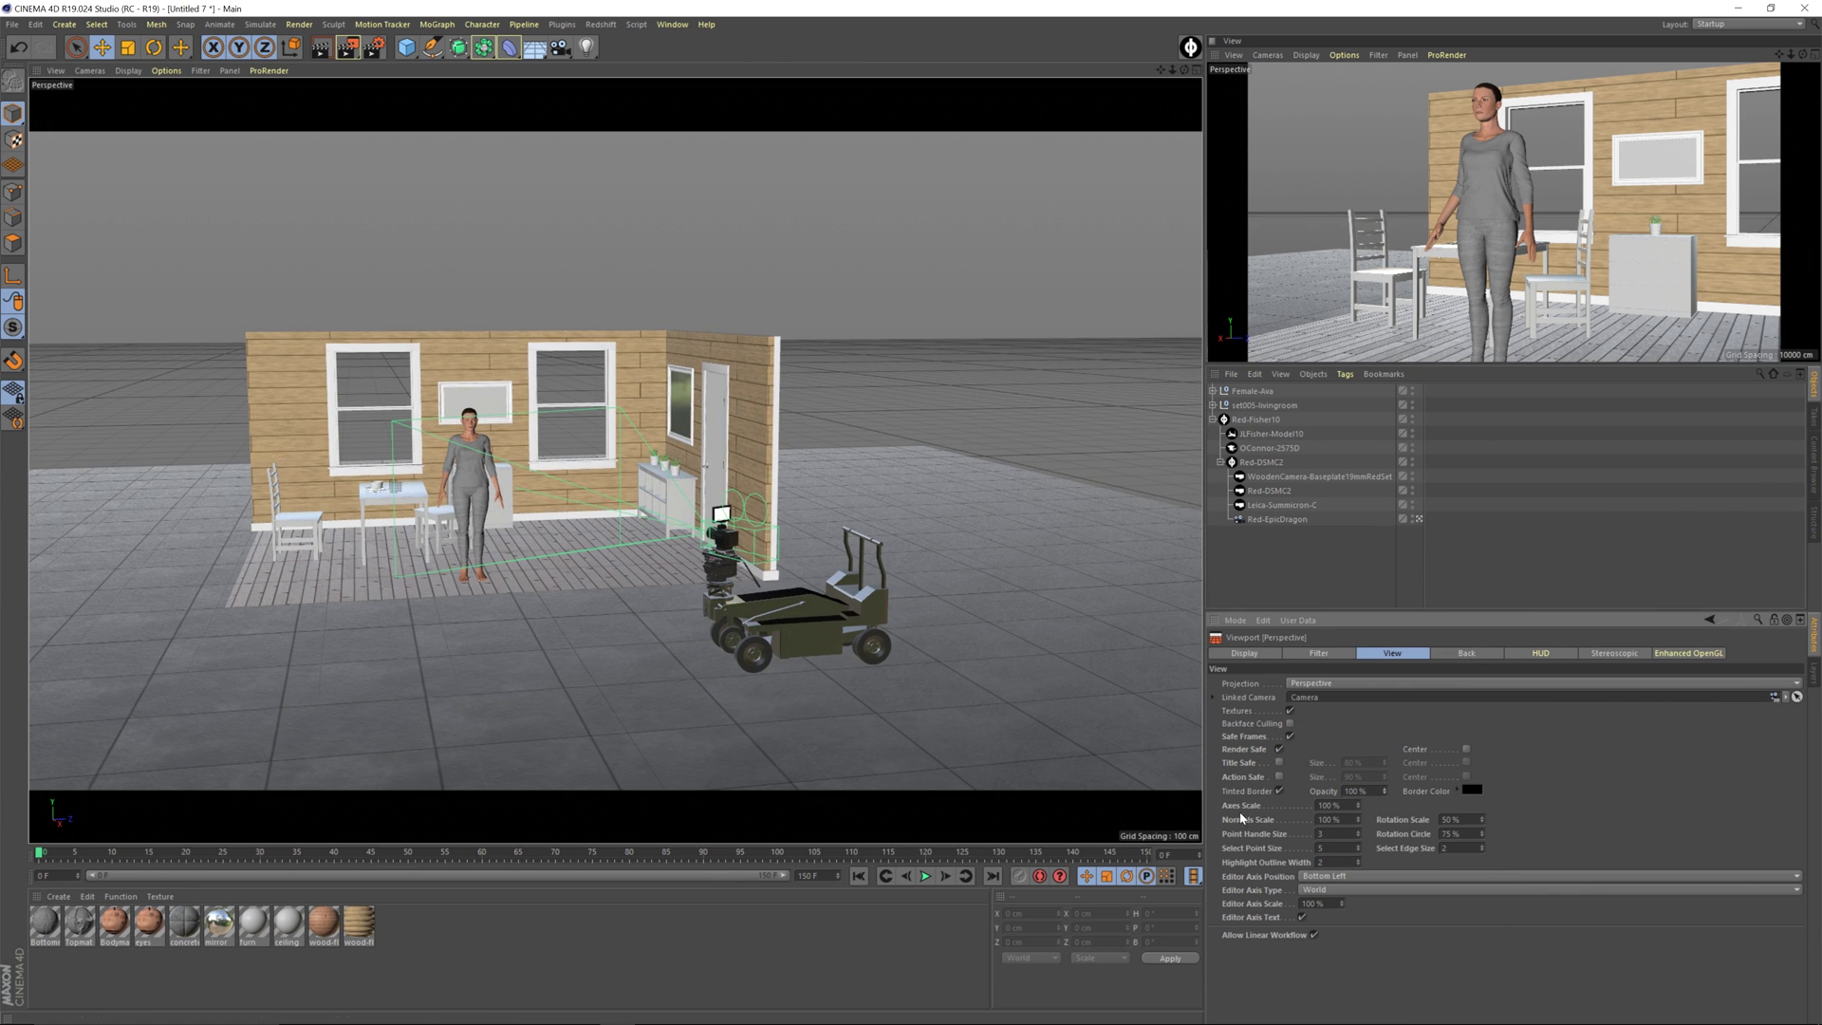
Frame the whole set and dolly in the main viewport and set the render's save file to dollyAnimationBTS in the DollyAnimation folder
alt+middle_drag(703, 623, 833, 622)
scroll(833, 622, up, 2)
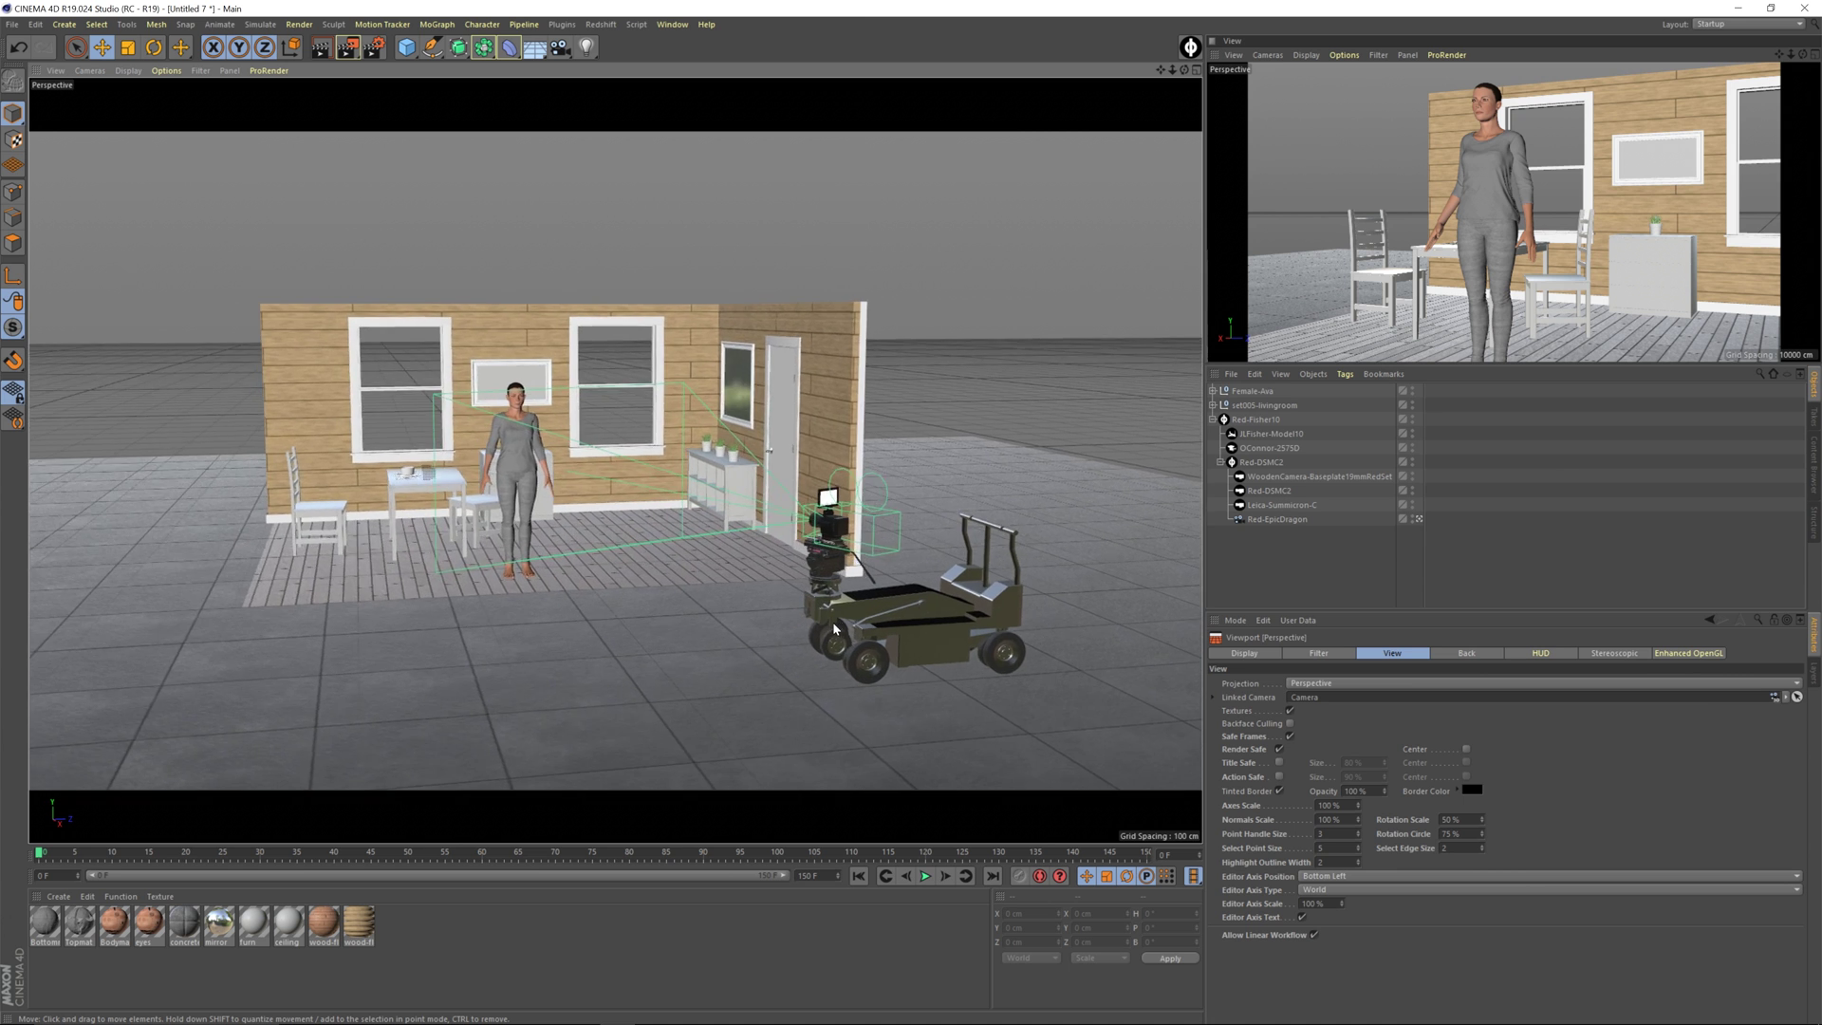
alt+drag(833, 622, 791, 619)
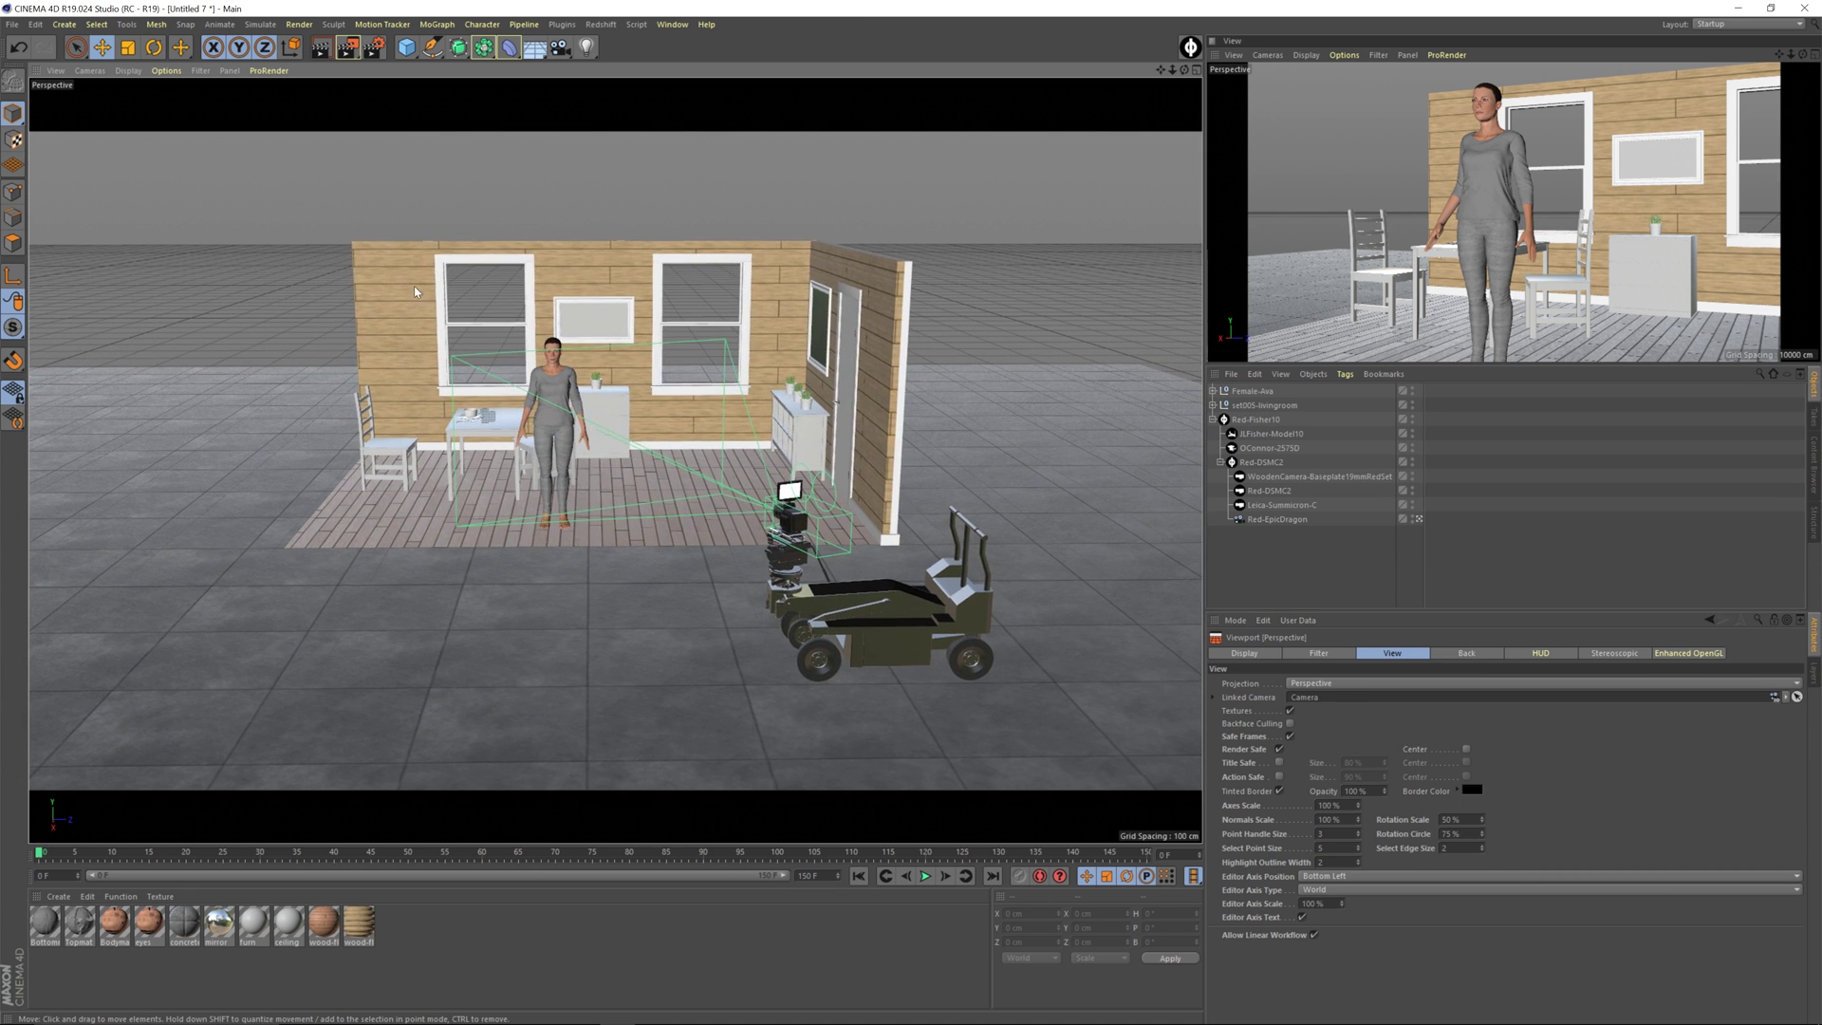
key(ctrl+b)
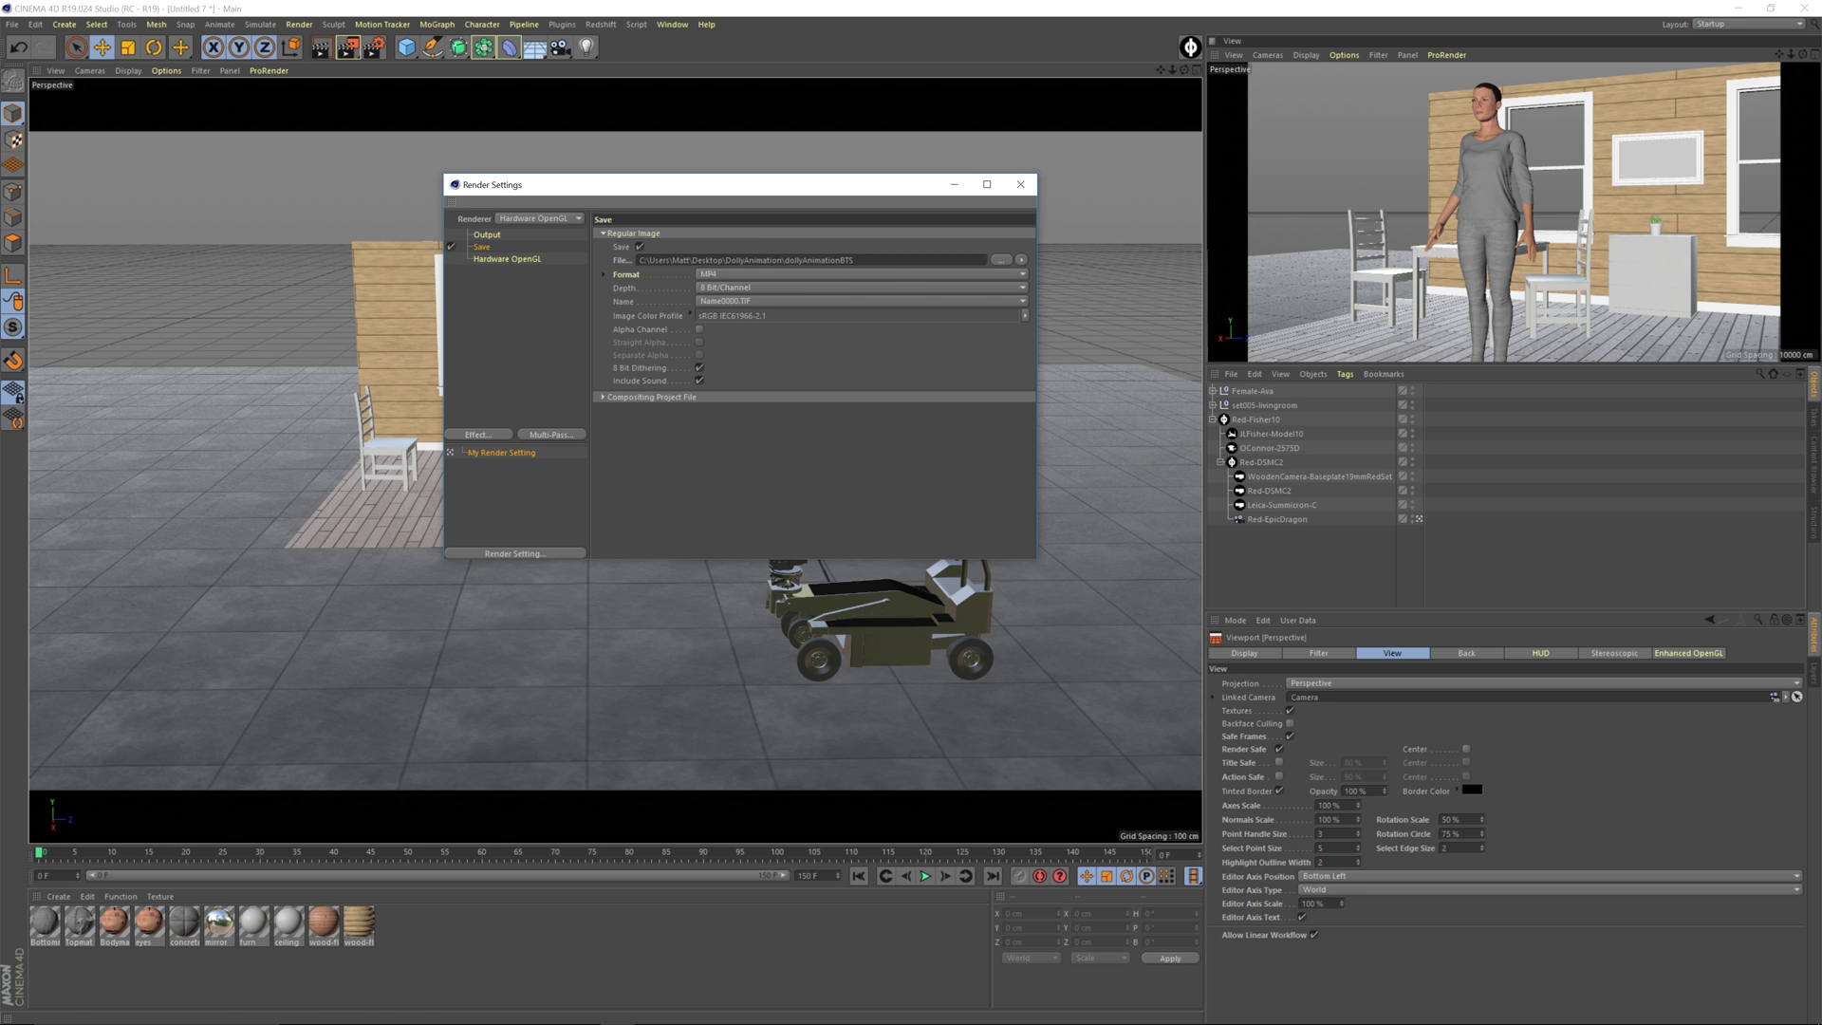
click(1021, 185)
Make the main perspective viewport the render view, render all frames to the Picture Viewer and close the viewer
click(57, 72)
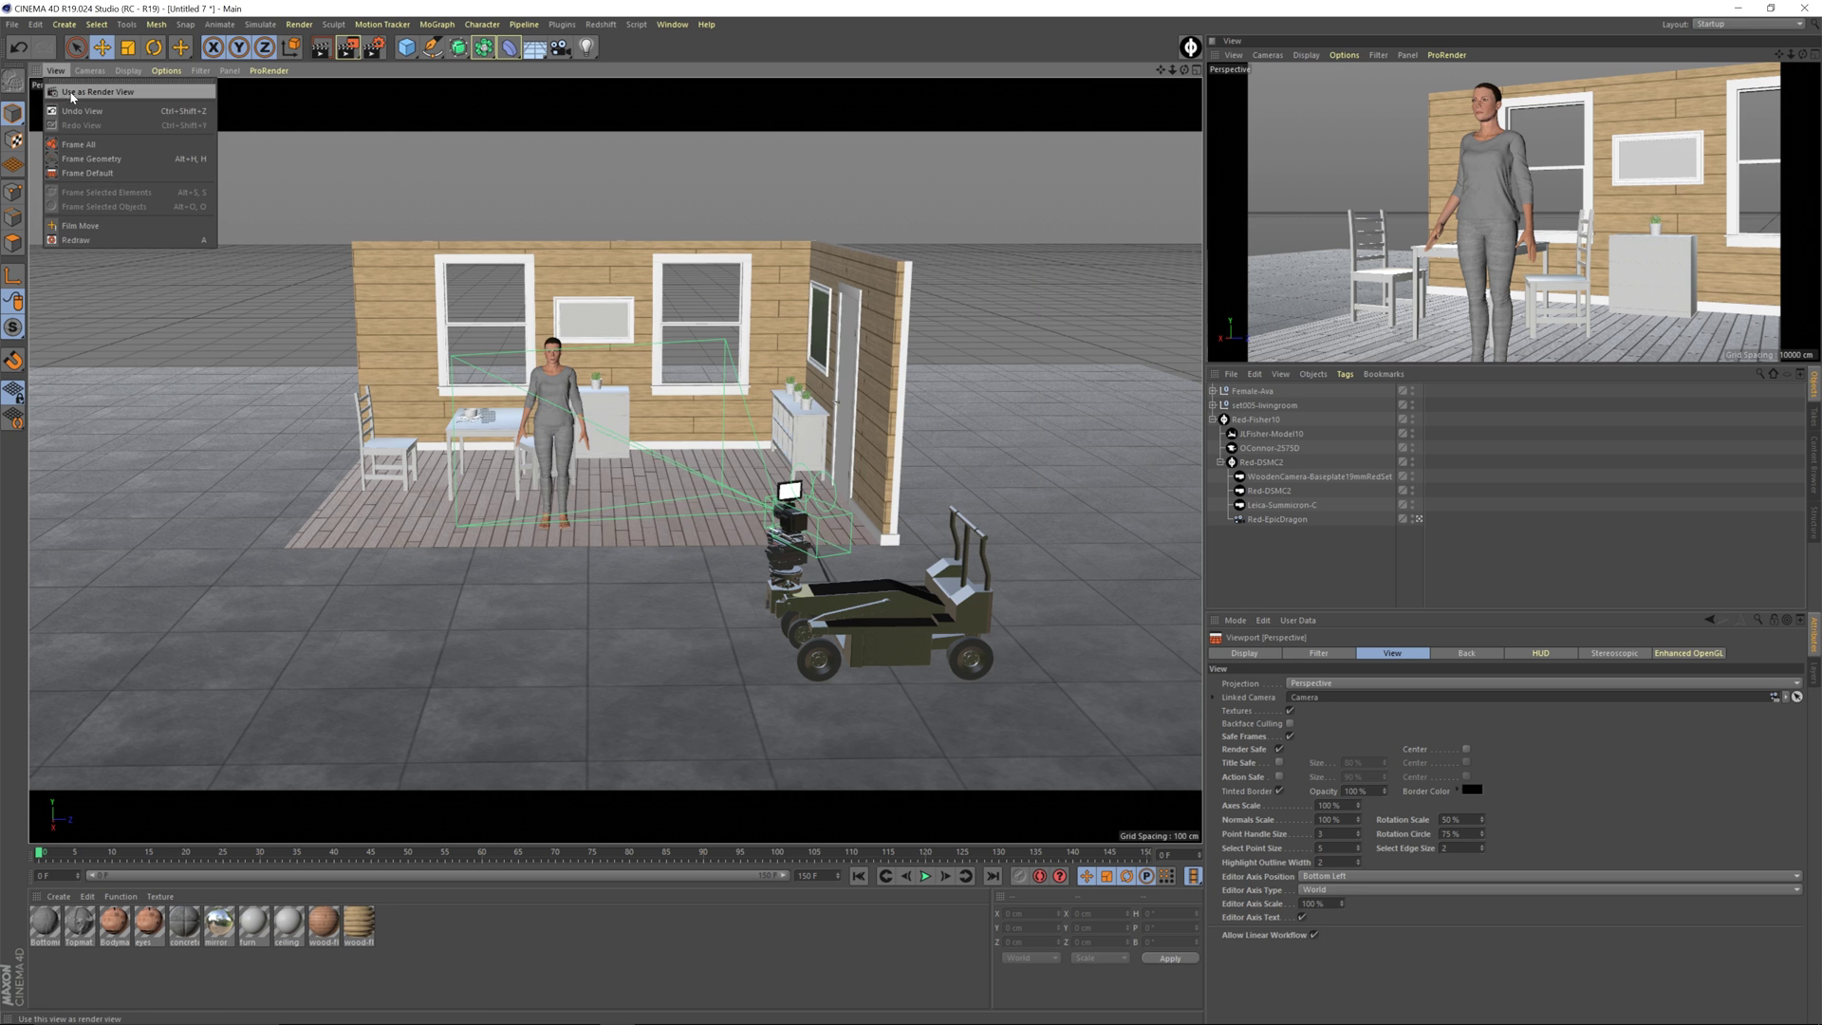
click(71, 93)
key(shift+r)
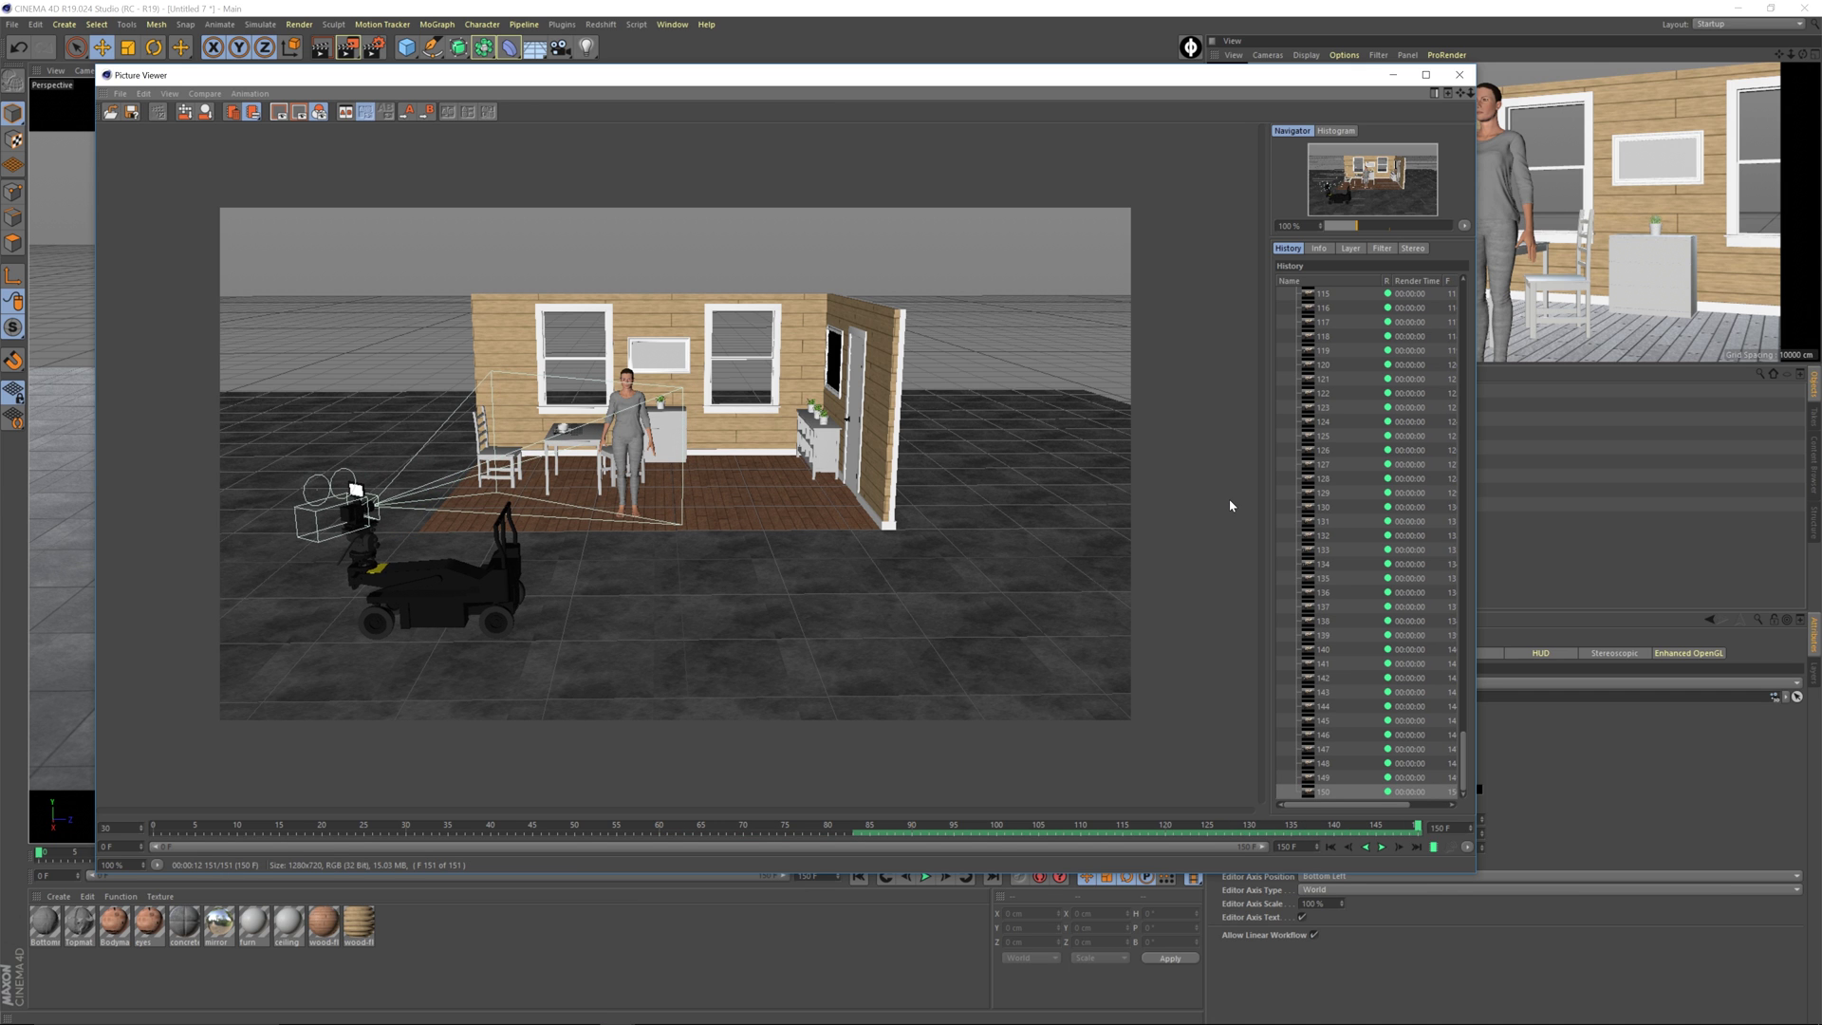
click(1460, 74)
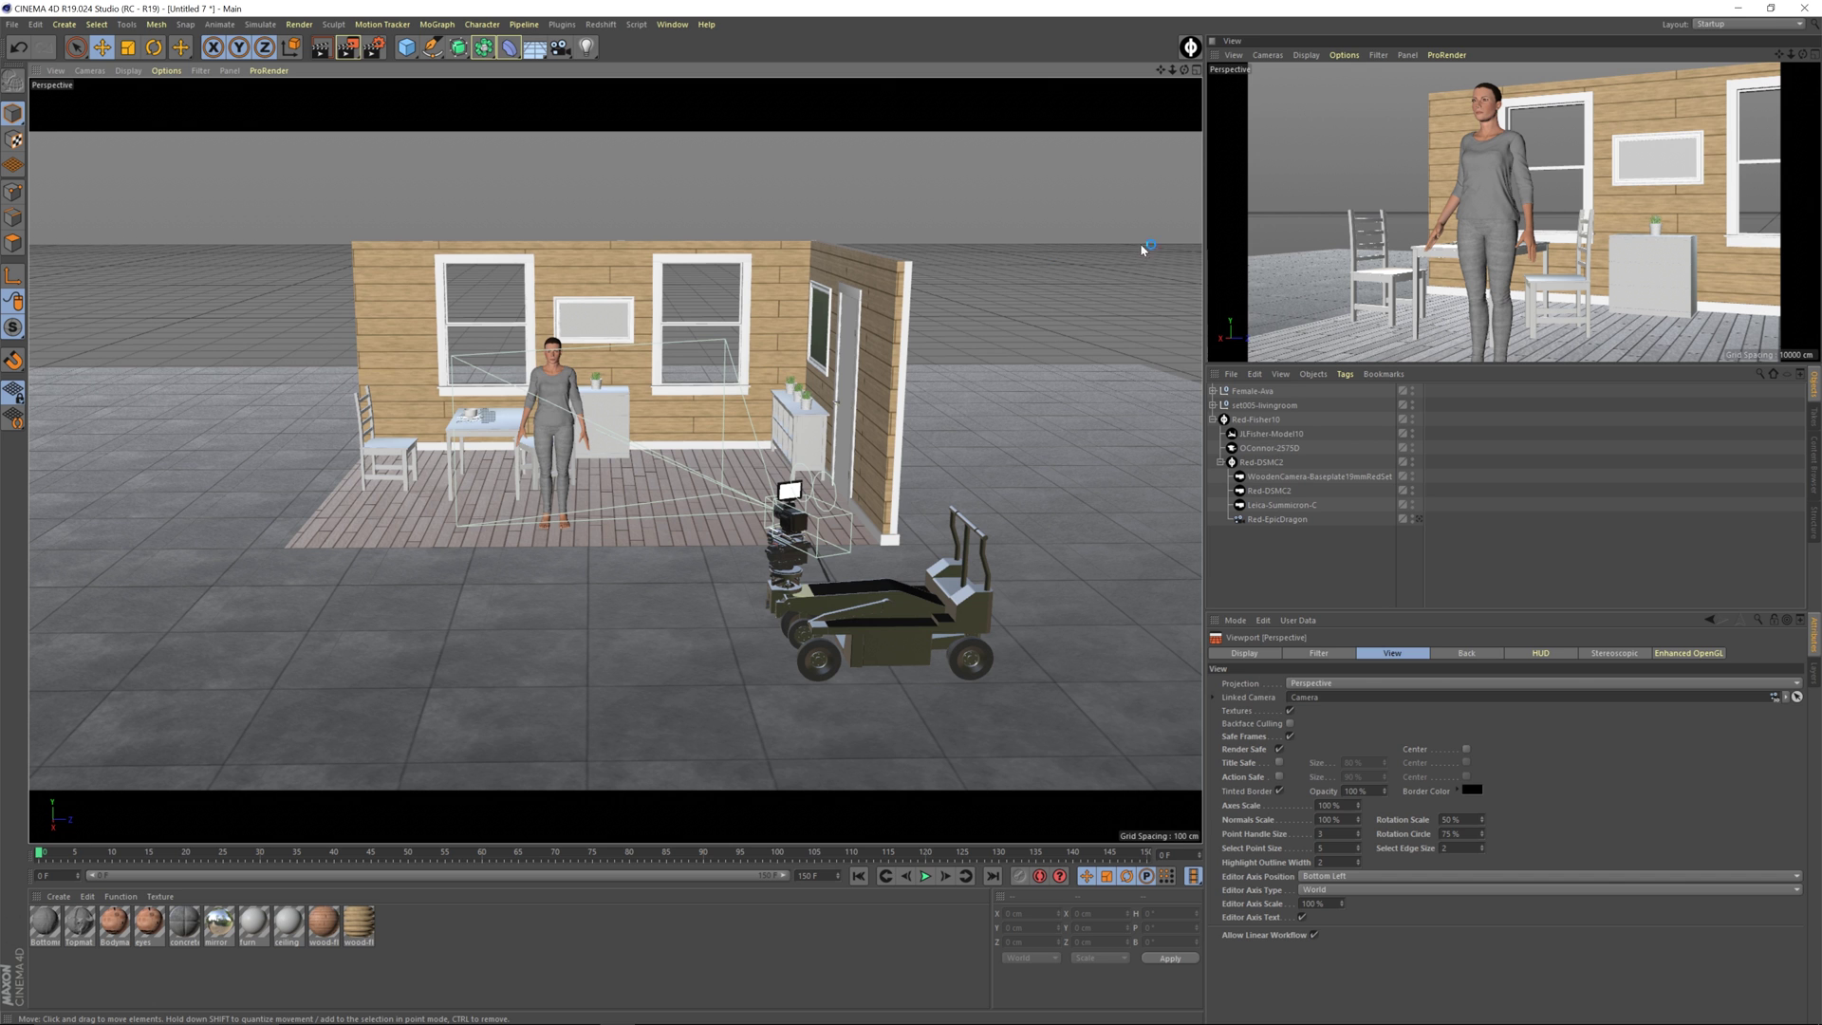
Switch to the DollyAnimation folder on the desktop, play the dollyAnimationBTS.mp4 video and close the player
click(1739, 9)
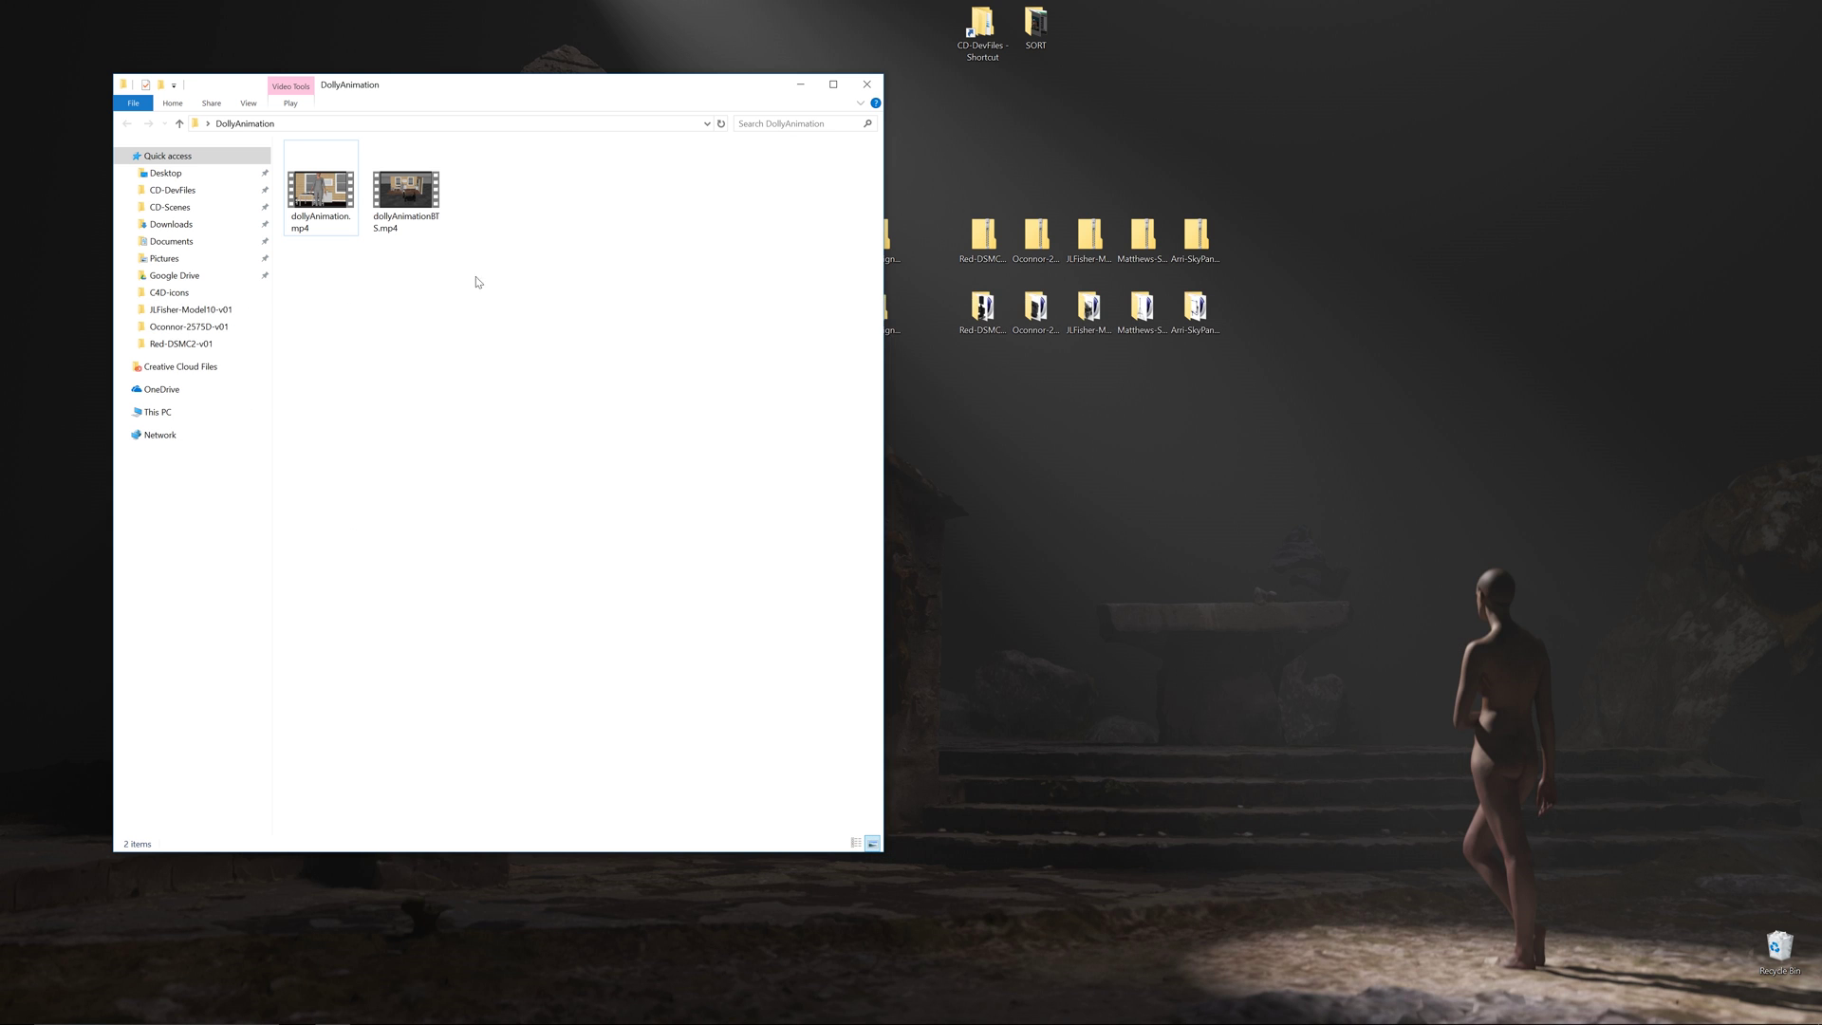
double_click(407, 190)
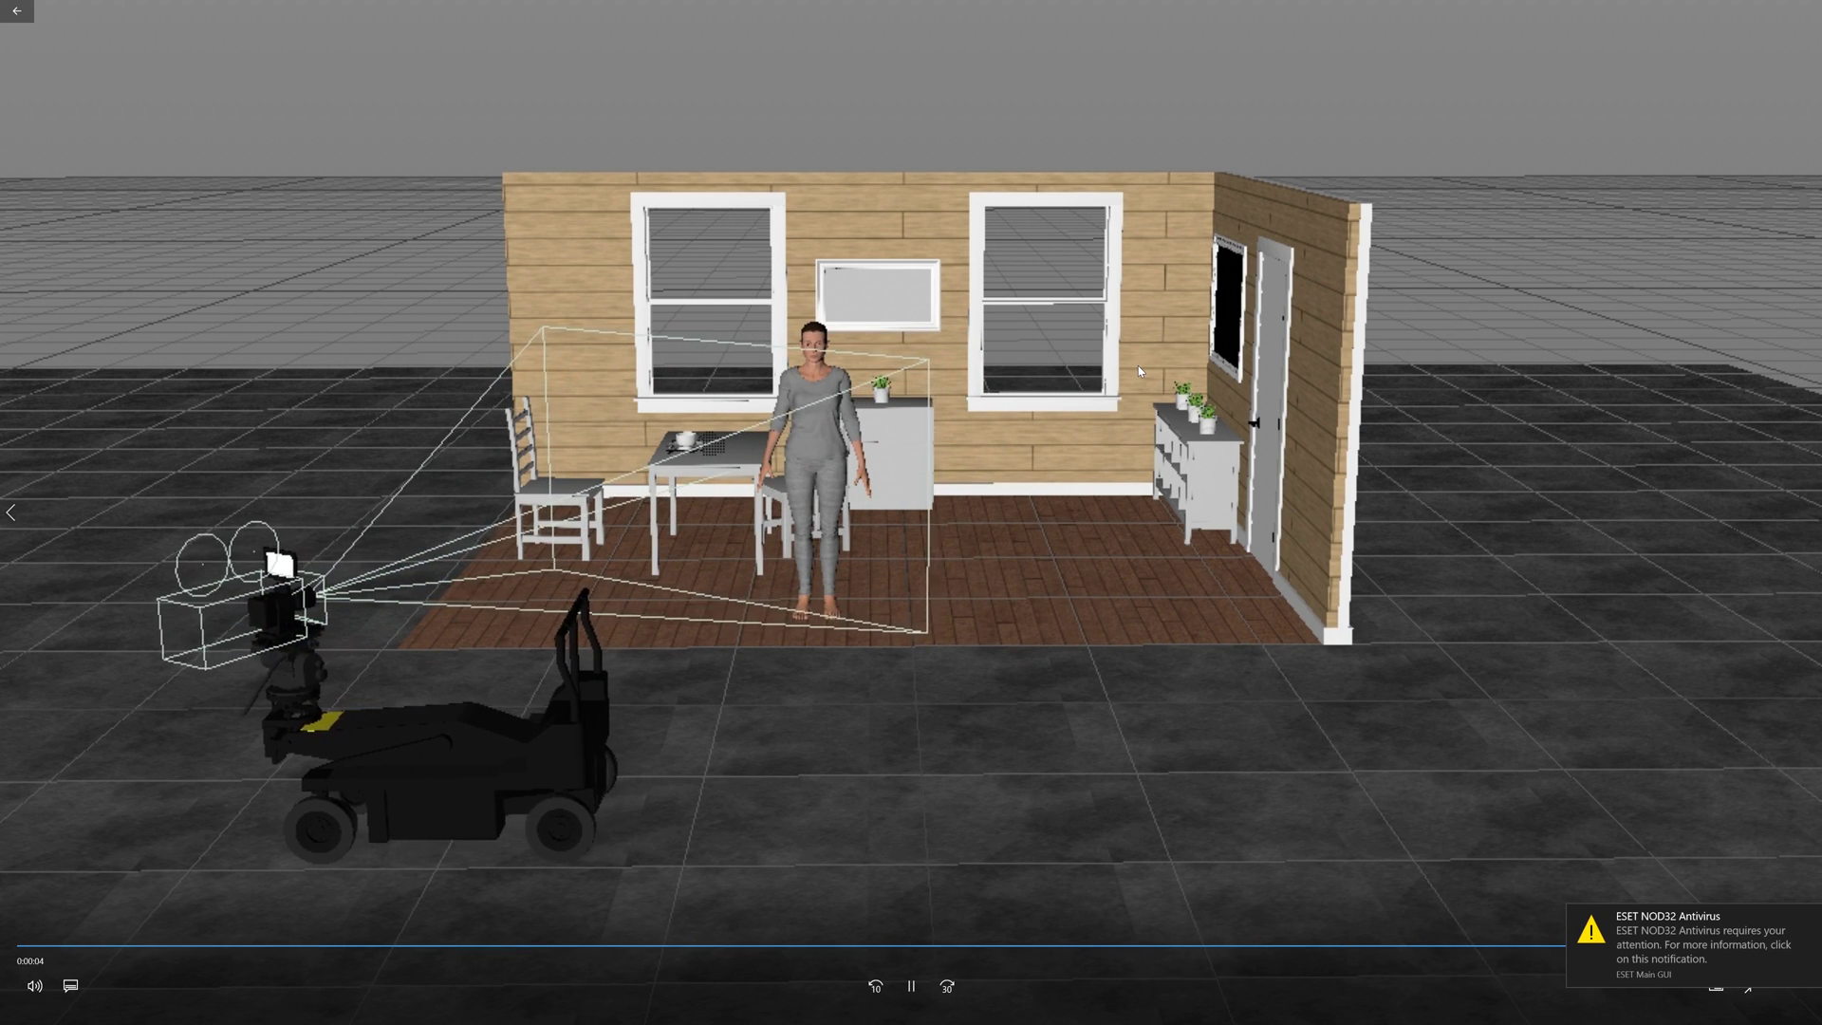
key(Escape)
click(1800, 11)
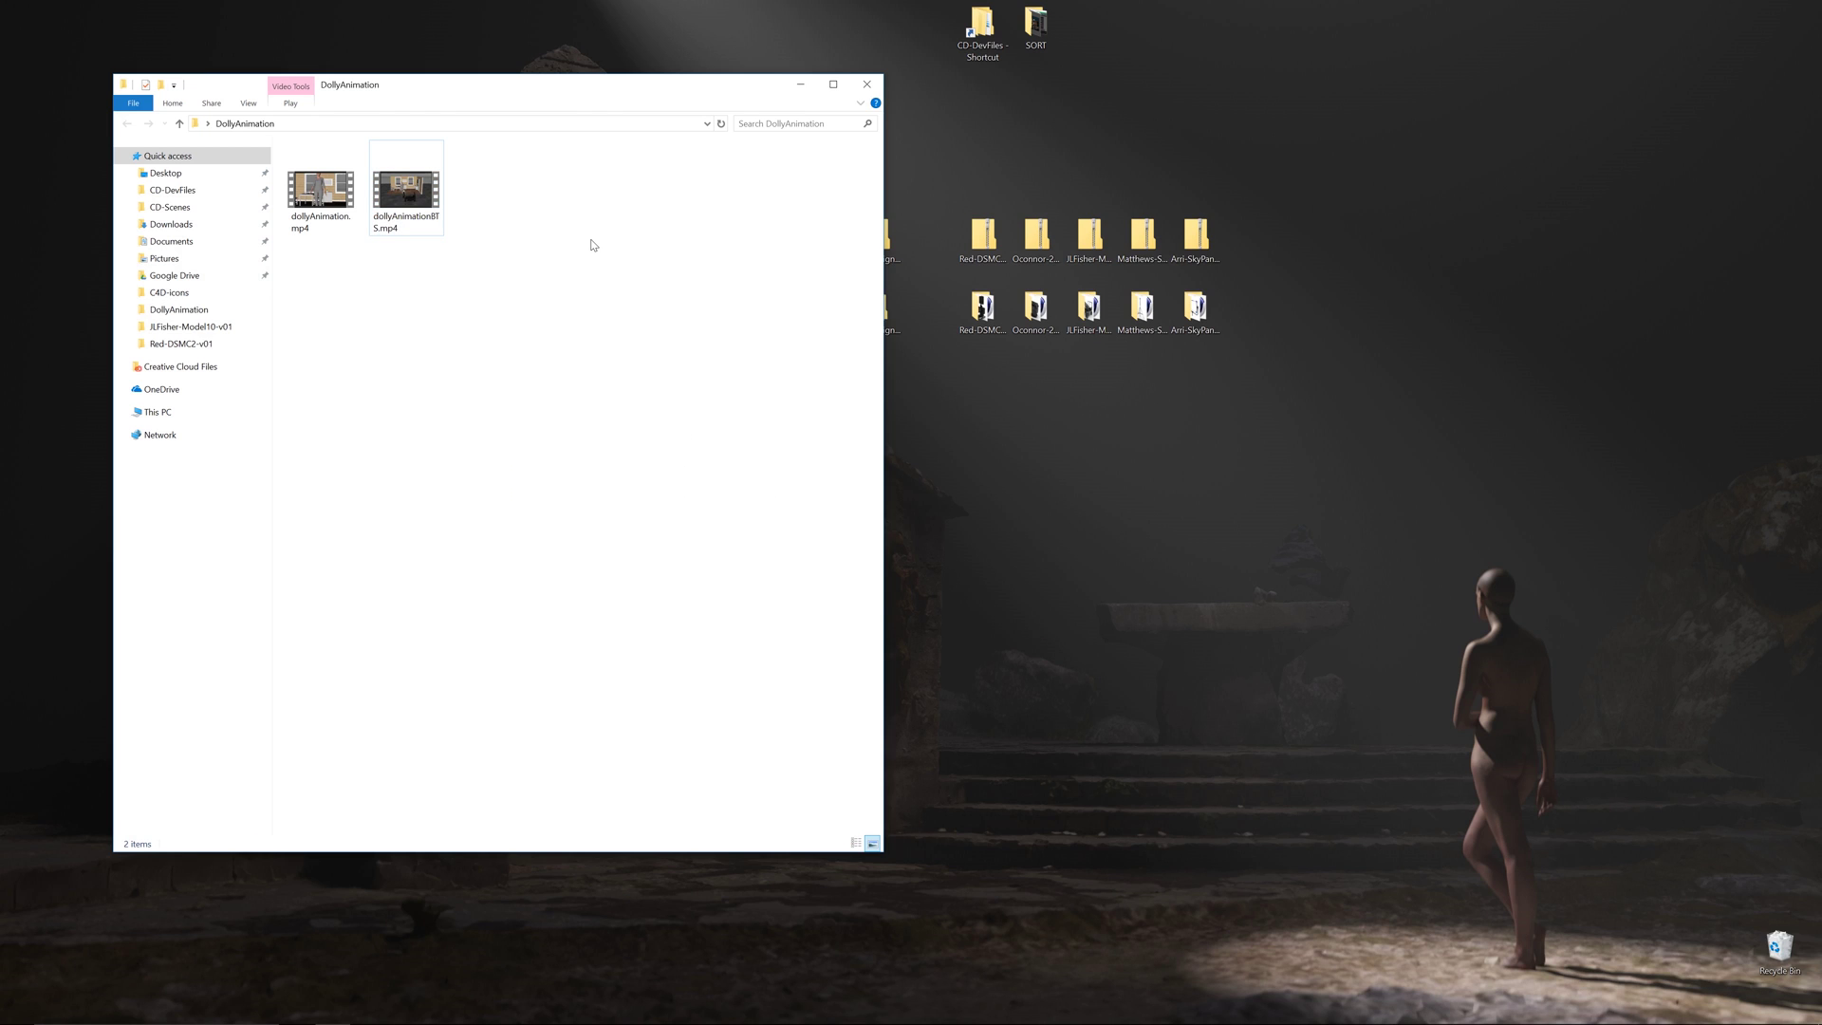
Switch back to Cinema 4D and examine the living-room set and camera dolly from several angles
key(alt+Tab)
key(alt+Tab)
key(alt+Tab)
key(alt+Tab)
key(alt+Tab)
key(alt+Tab)
key(alt+Tab)
key(alt+Tab)
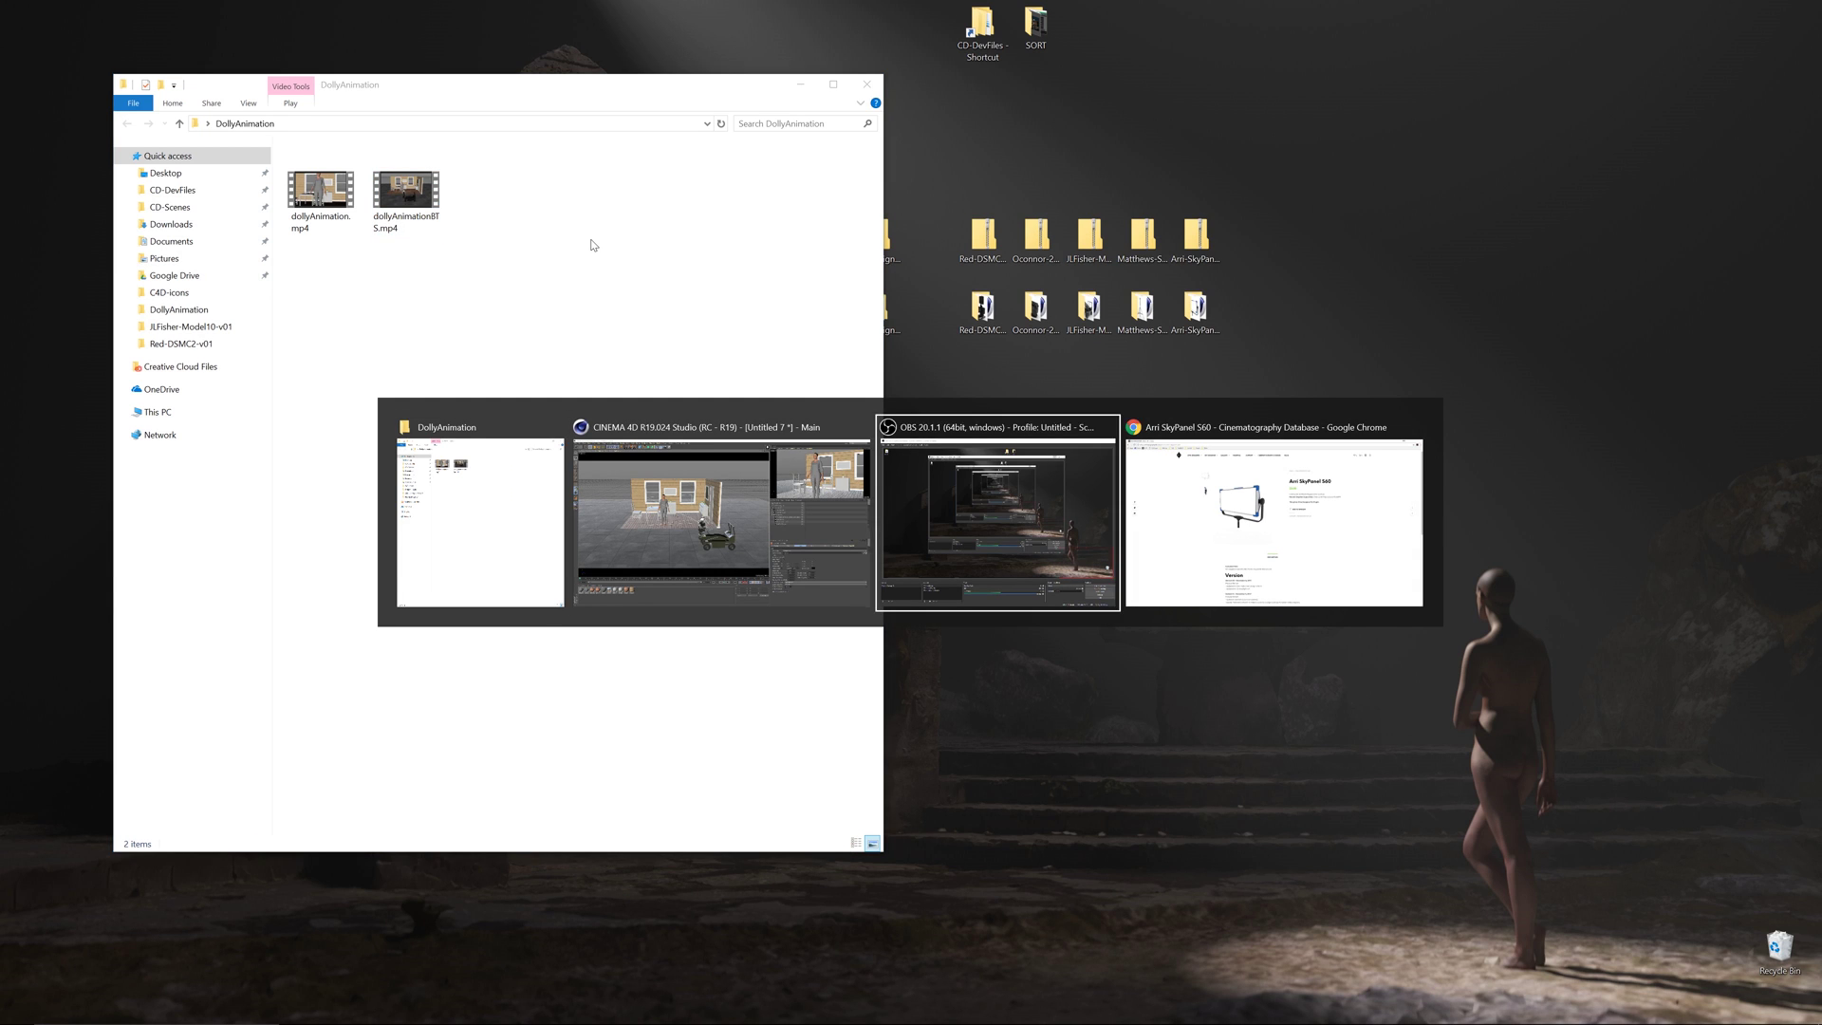
key(alt+Tab)
alt+drag(721, 472, 811, 479)
alt+middle_drag(812, 479, 716, 476)
alt+drag(716, 476, 821, 503)
alt+middle_drag(821, 503, 728, 485)
mouse_move(729, 485)
alt+mouse_down()
mouse_move(780, 487)
mouse_move(637, 482)
mouse_move(719, 497)
alt+mouse_up()
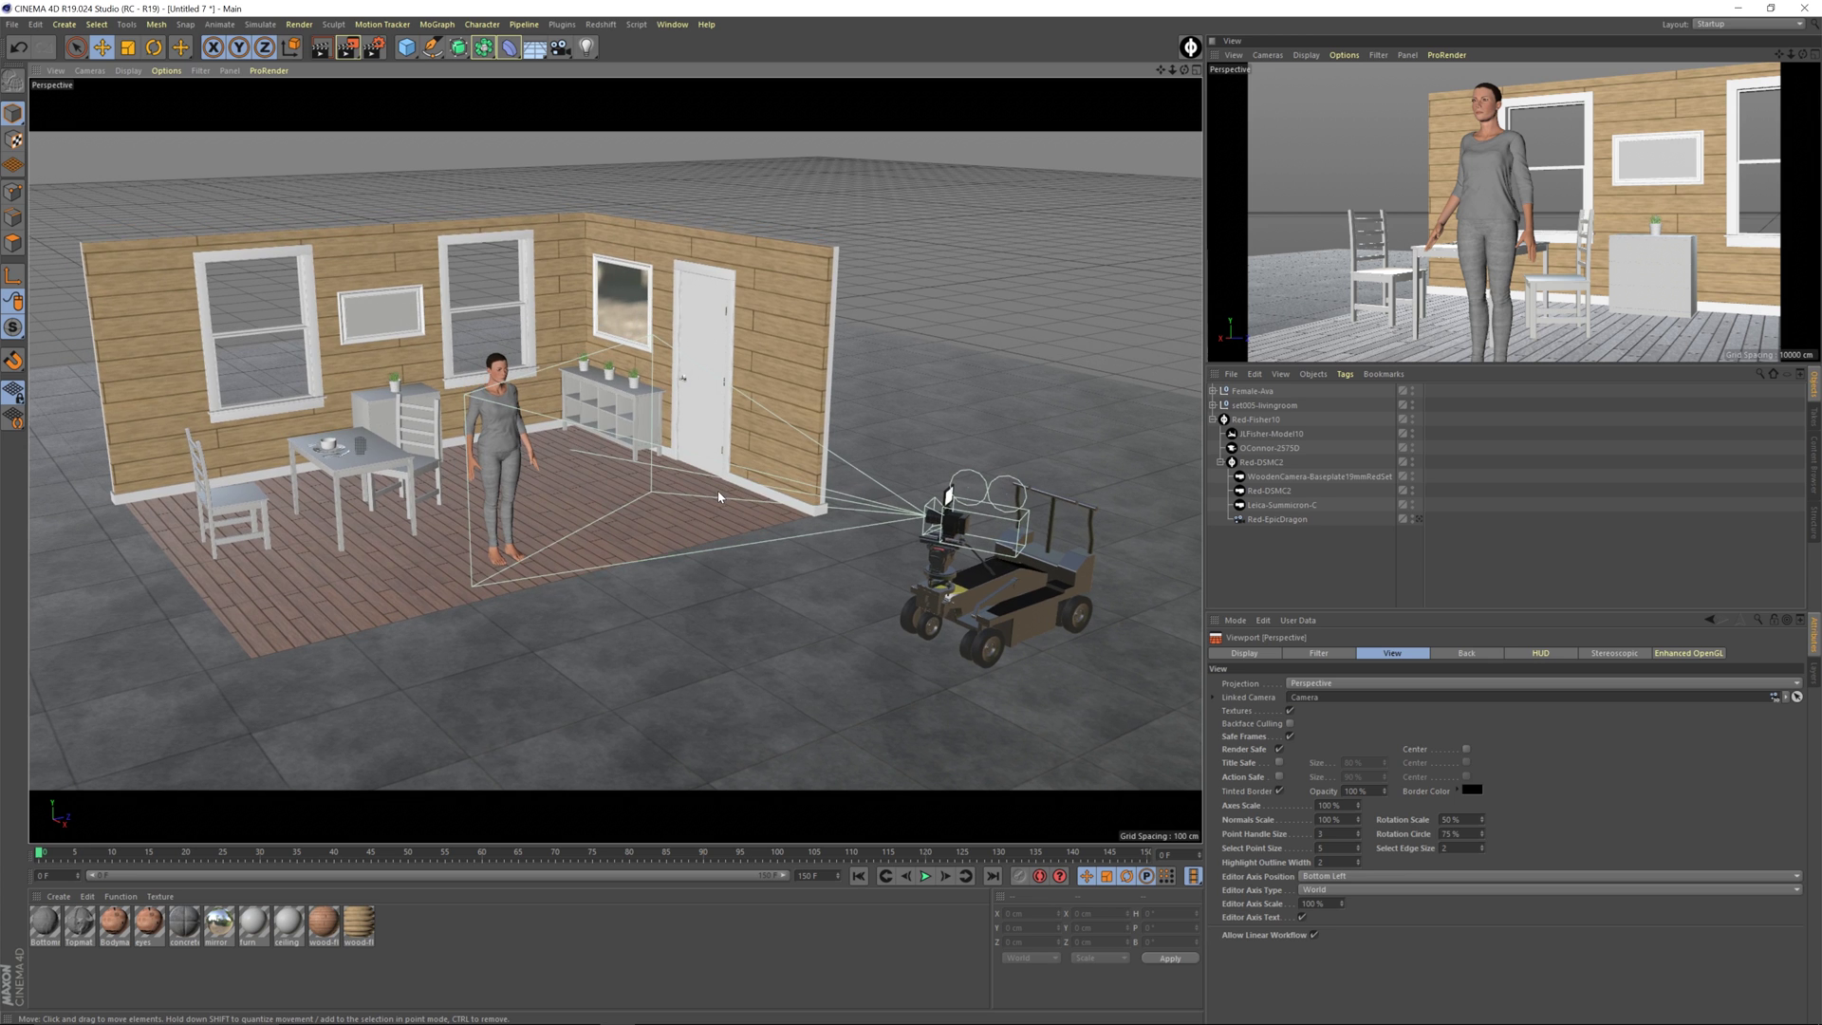